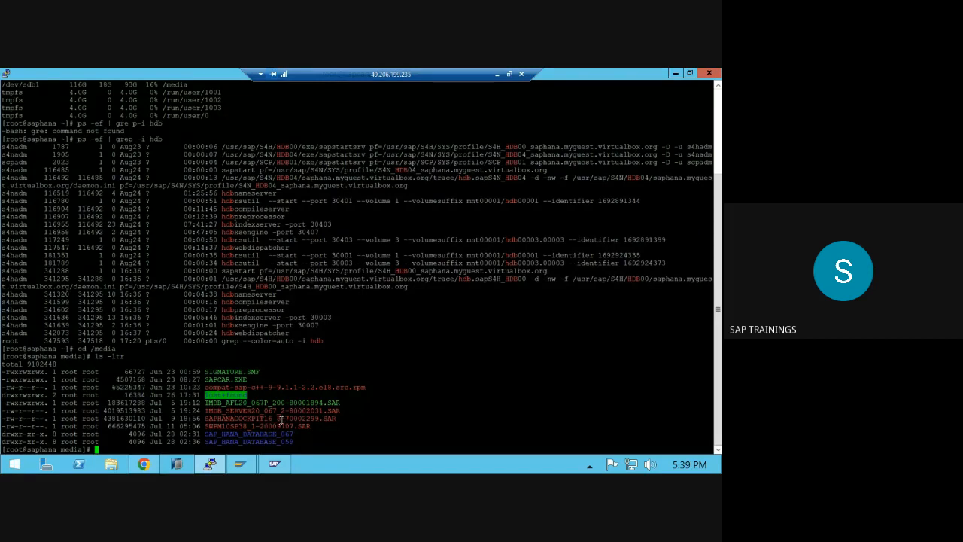
# - Discard the mistyped line, change into /media and list it with ls -ltr
pyautogui.write('./')
pyautogui.hotkey('ctrl', 'c')
pyautogui.write('/media')
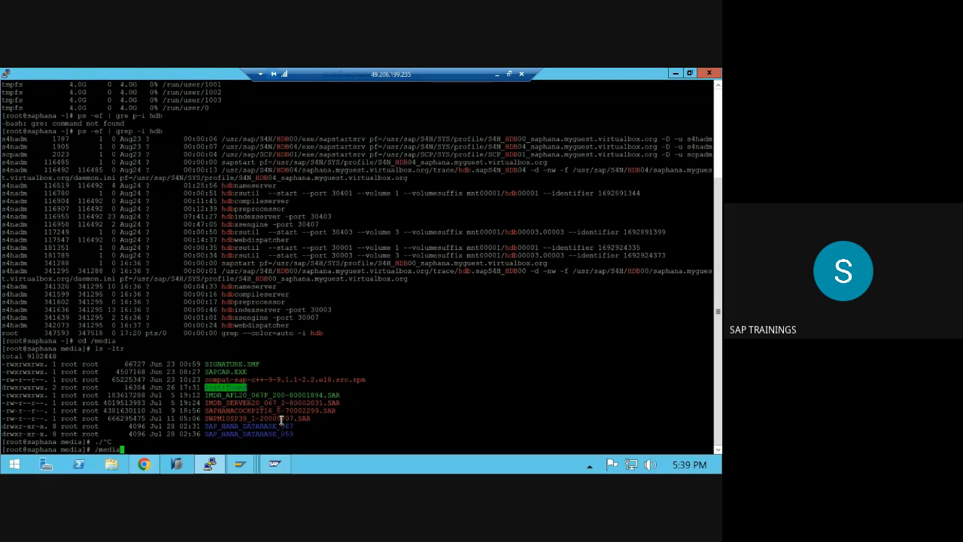
pyautogui.press('Return')
pyautogui.write('c')
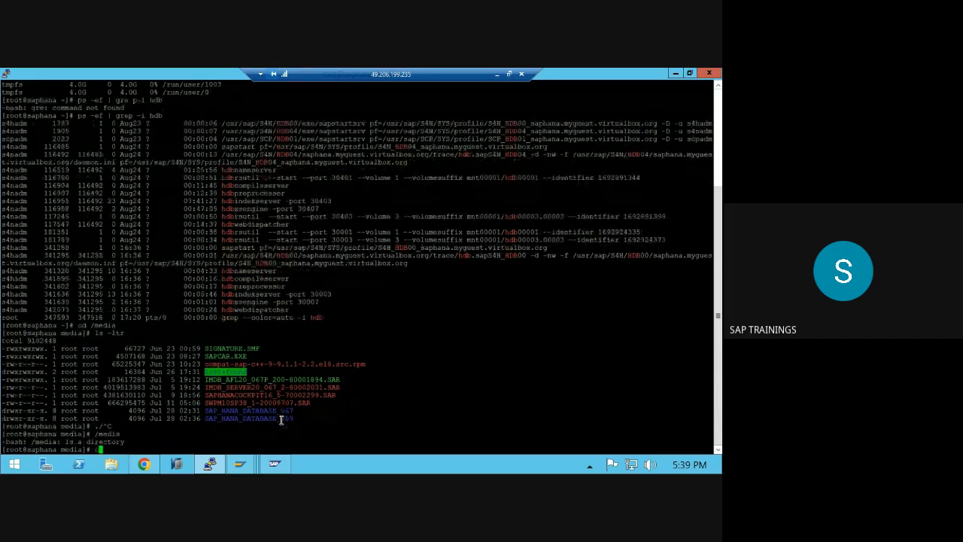
pyautogui.write('d /media')
pyautogui.press('Return')
pyautogui.write('ls -ltr')
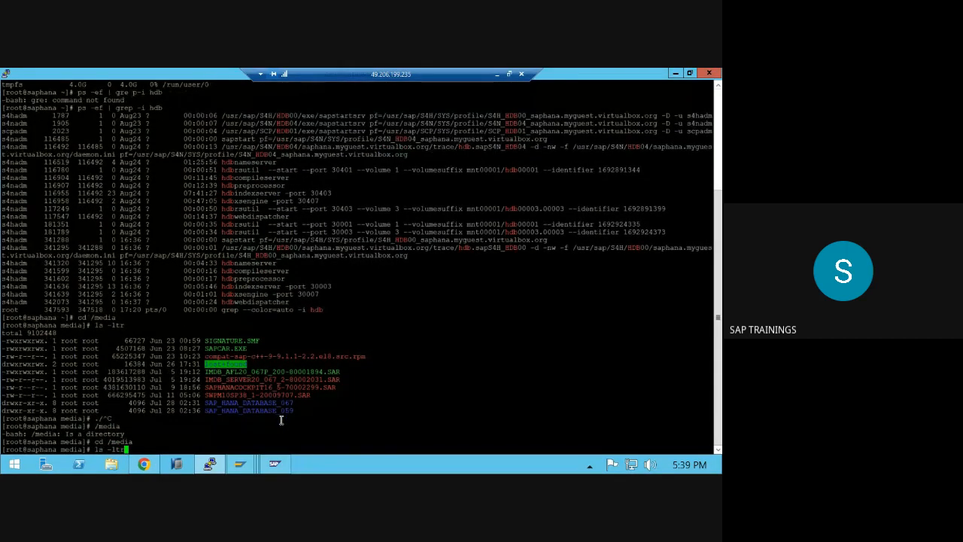
pyautogui.press('Return')
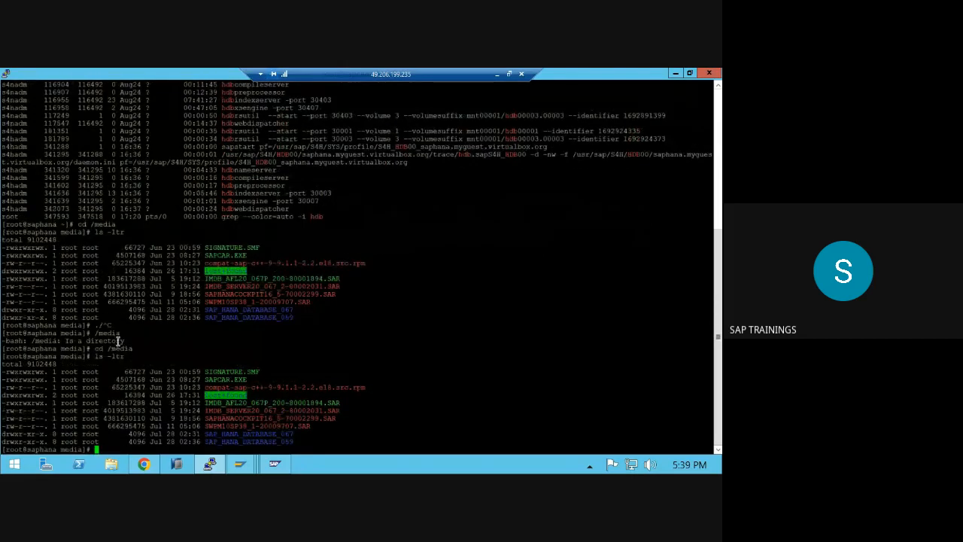
# - Highlight the IMDB_SERVER20 archive and the SAP_HANA_DATABASE_059 and SAP_HANA_DATABASE_067 folder names
pyautogui.doubleClick(121, 349)
pyautogui.tripleClick(272, 409)
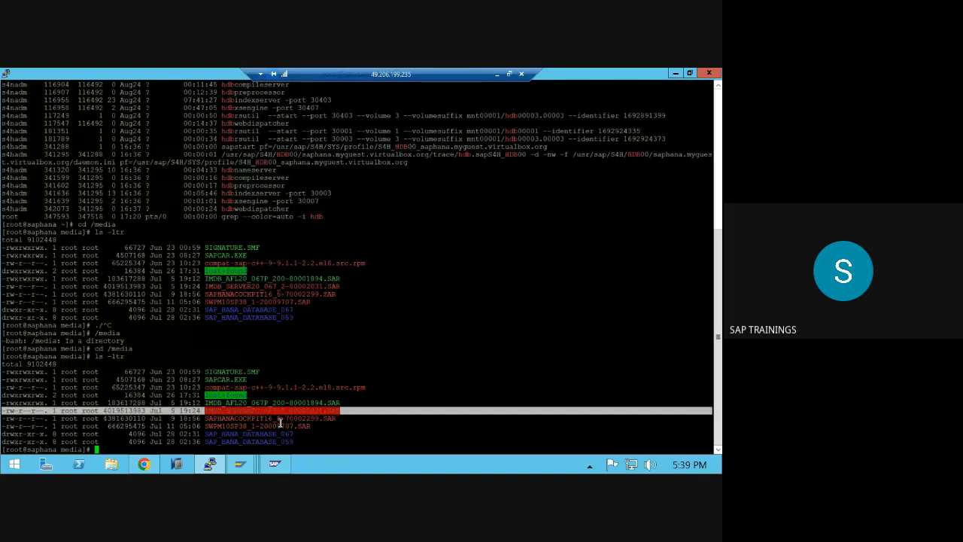
pyautogui.moveTo(242, 441); pyautogui.dragTo(289, 432)
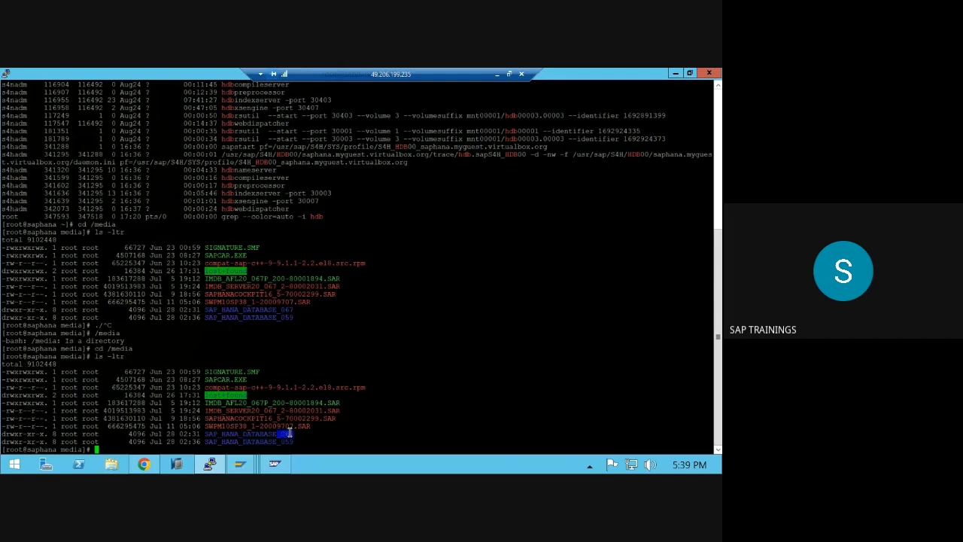
pyautogui.click(290, 433)
pyautogui.doubleClick(283, 442)
pyautogui.doubleClick(278, 434)
pyautogui.doubleClick(283, 441)
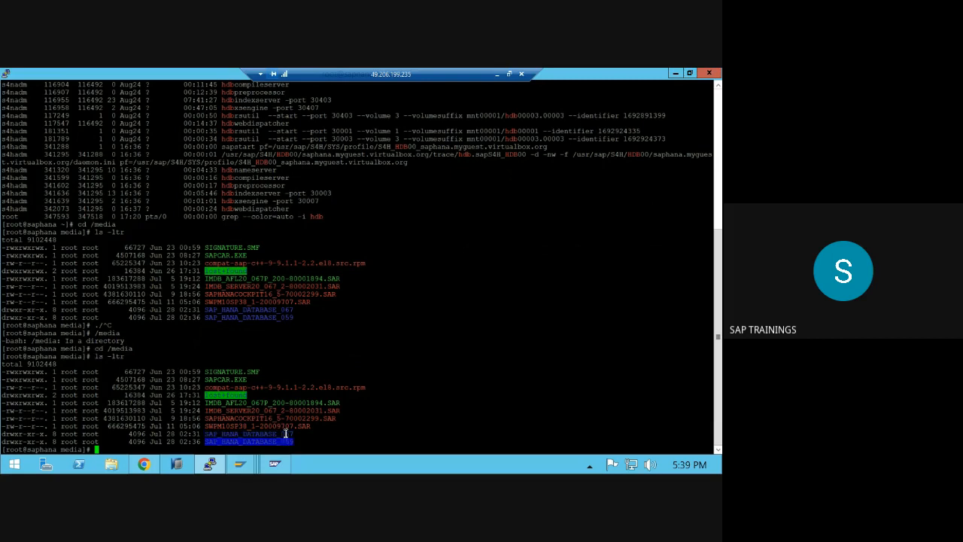
pyautogui.click(286, 433)
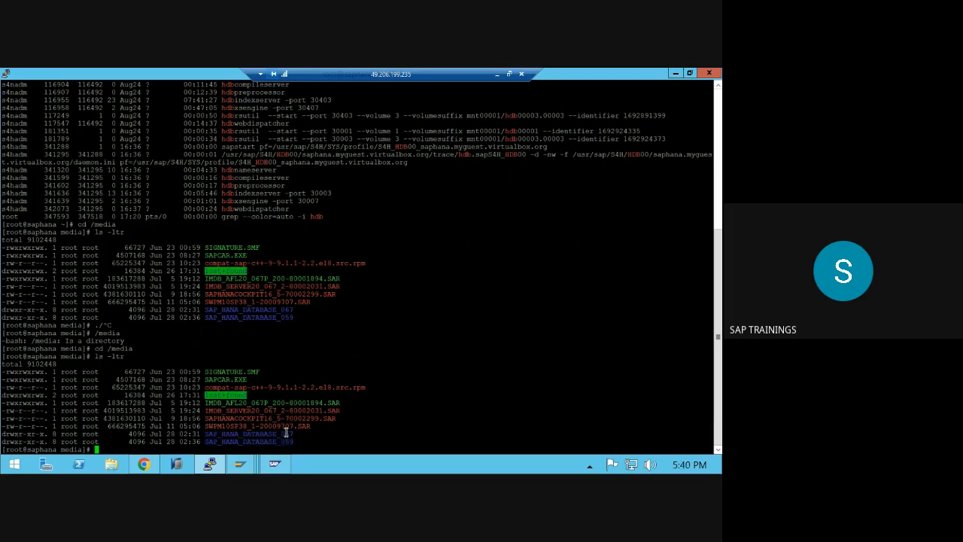
# - Type 'HANA 2.0 -' into the Paint notes, then return to the remote server
pyautogui.click(497, 73)
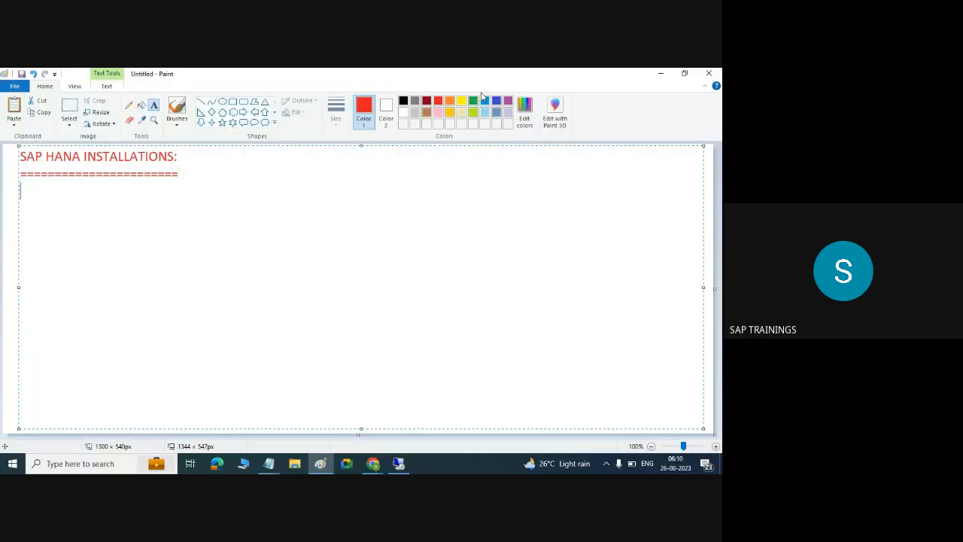
pyautogui.write('HANA 2.0 -')
pyautogui.click(399, 464)
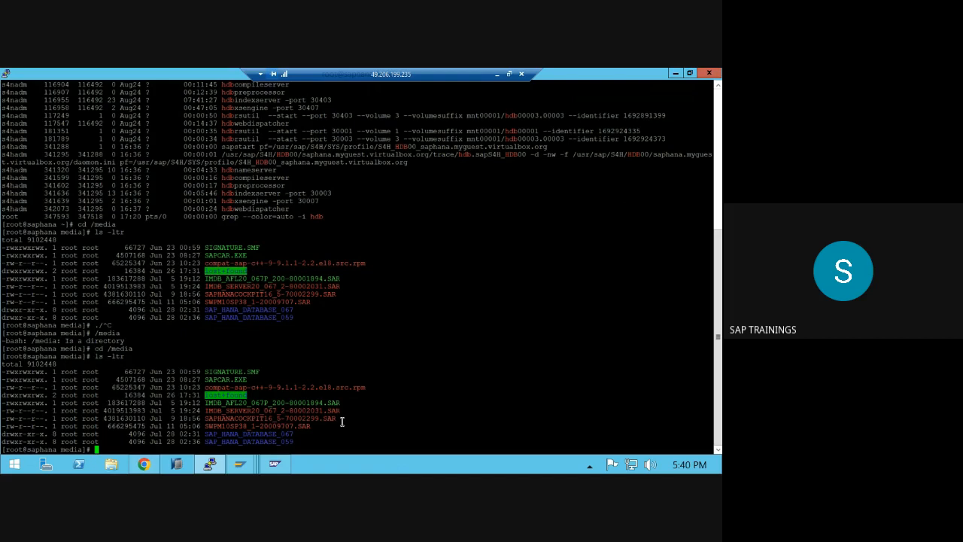
pyautogui.doubleClick(247, 440)
pyautogui.moveTo(42, 387); pyautogui.dragTo(249, 434)
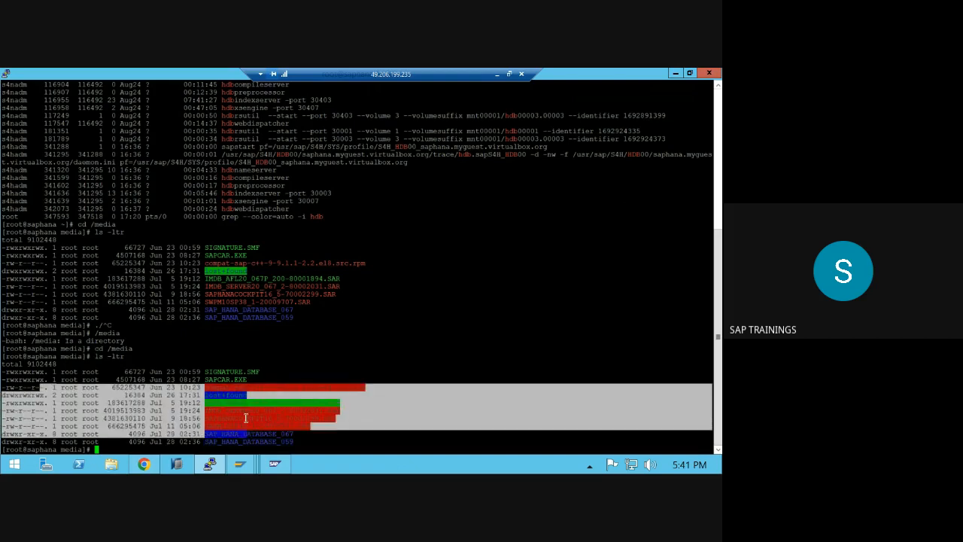
pyautogui.click(200, 357)
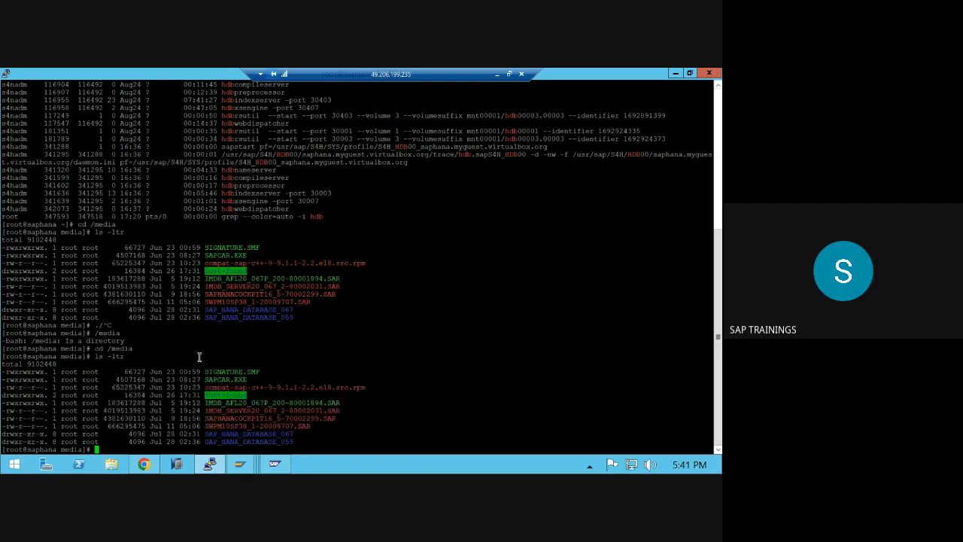
# - Change into /etc and list its contents with ls -ltr after fixing a typo
pyautogui.write('ca')
pyautogui.hotkey('ctrl', 'c')
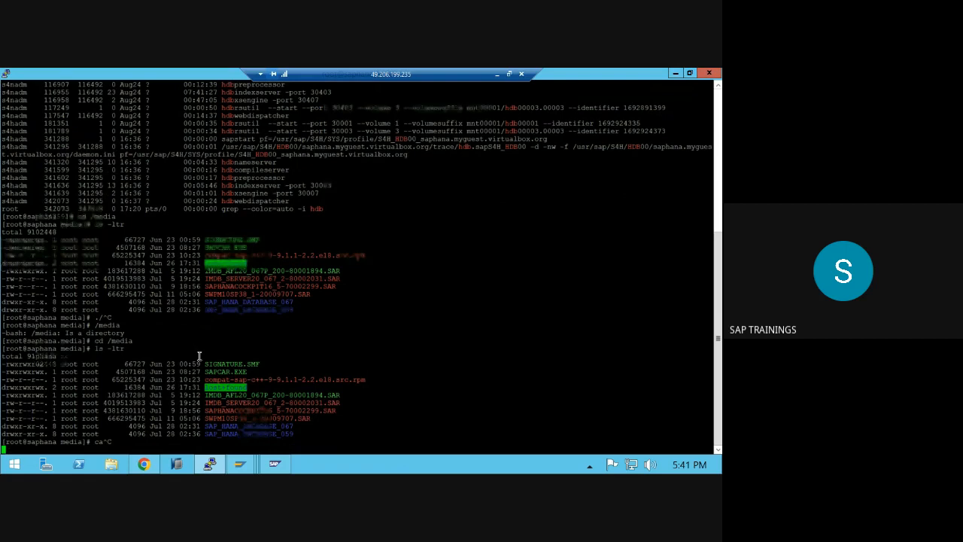
pyautogui.write('cd /etc')
pyautogui.press('Return')
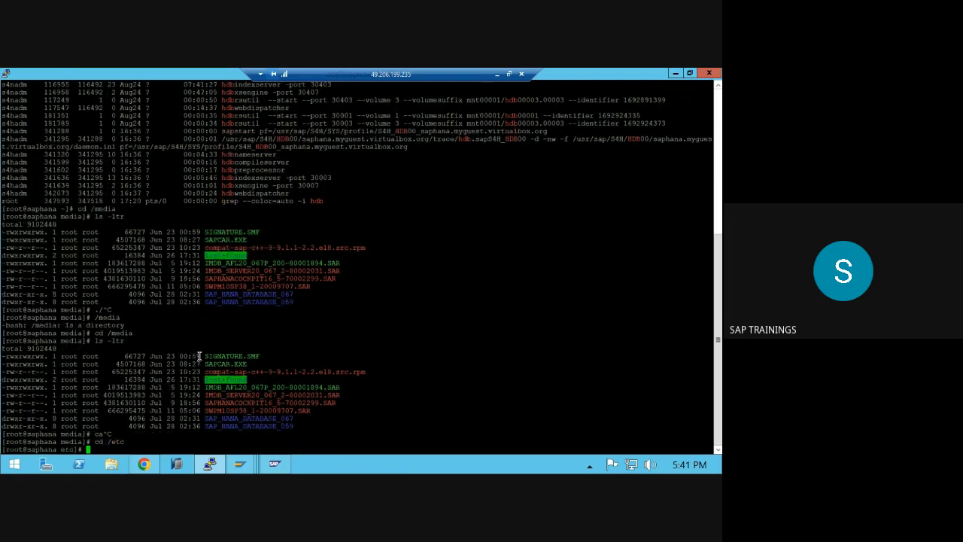
pyautogui.write('ls -ltr')
pyautogui.press('BackSpace')
pyautogui.press('BackSpace')
pyautogui.press('BackSpace')
pyautogui.press('BackSpace')
pyautogui.write('ltr')
pyautogui.press('Return')
pyautogui.write('ls -ltr')
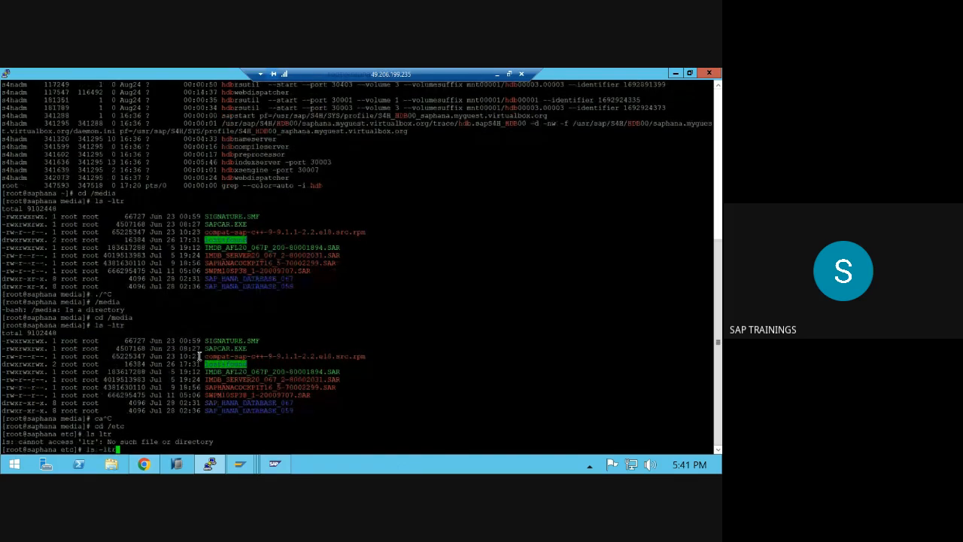
pyautogui.press('Return')
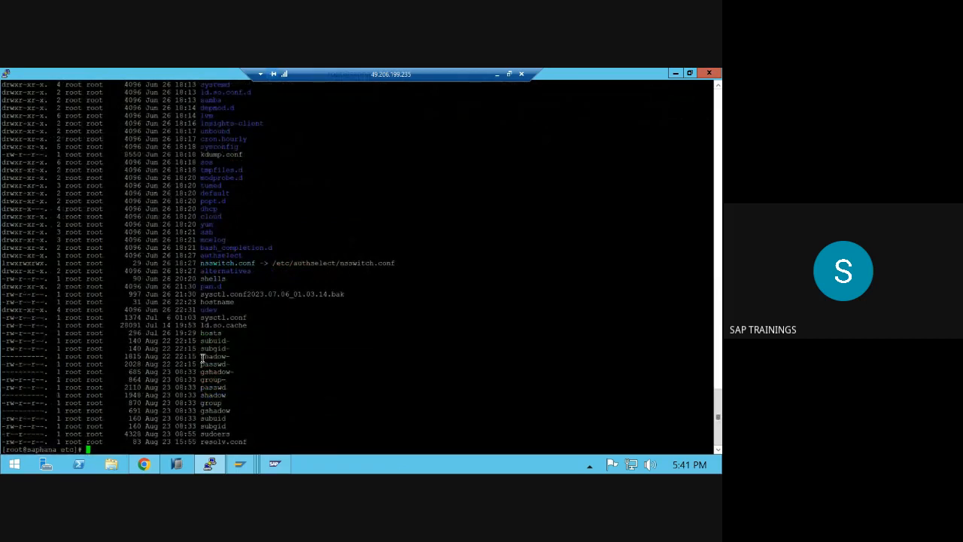
# - Display the os-release file with more, showing Red Hat Enterprise Linux 8.8
pyautogui.scroll(8, 231, 325)
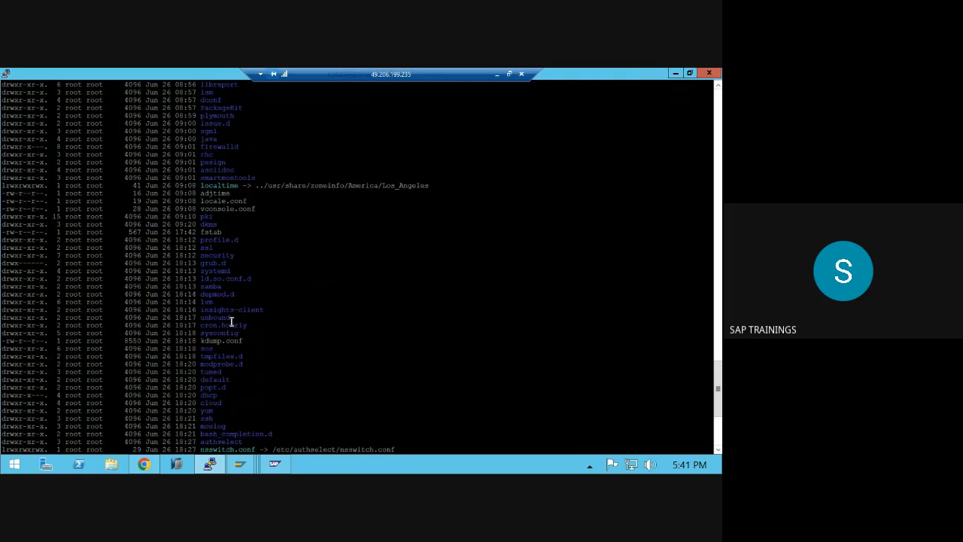
pyautogui.scroll(15, 231, 322)
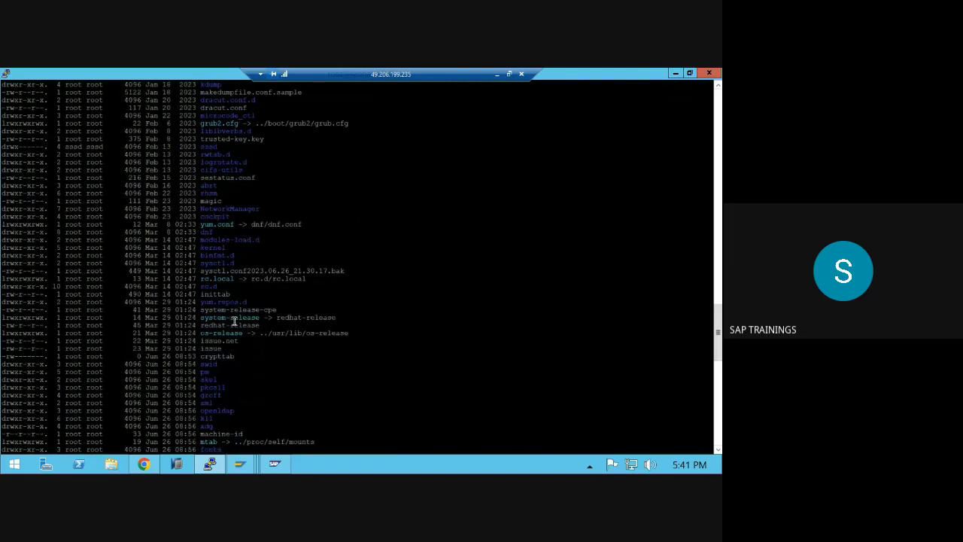
pyautogui.doubleClick(231, 333)
pyautogui.scroll(-15, 231, 335)
pyautogui.write('more')
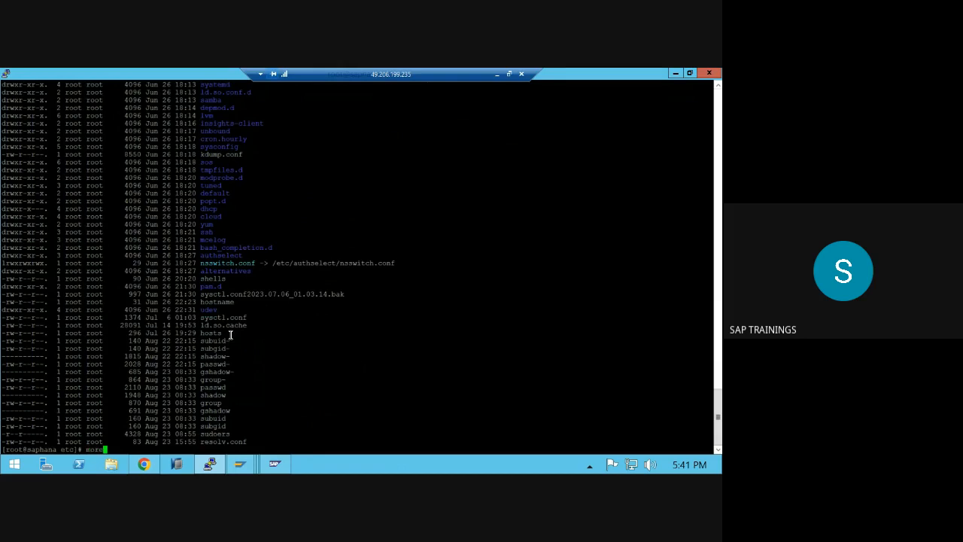
pyautogui.rightClick(231, 335)
pyautogui.press('Return')
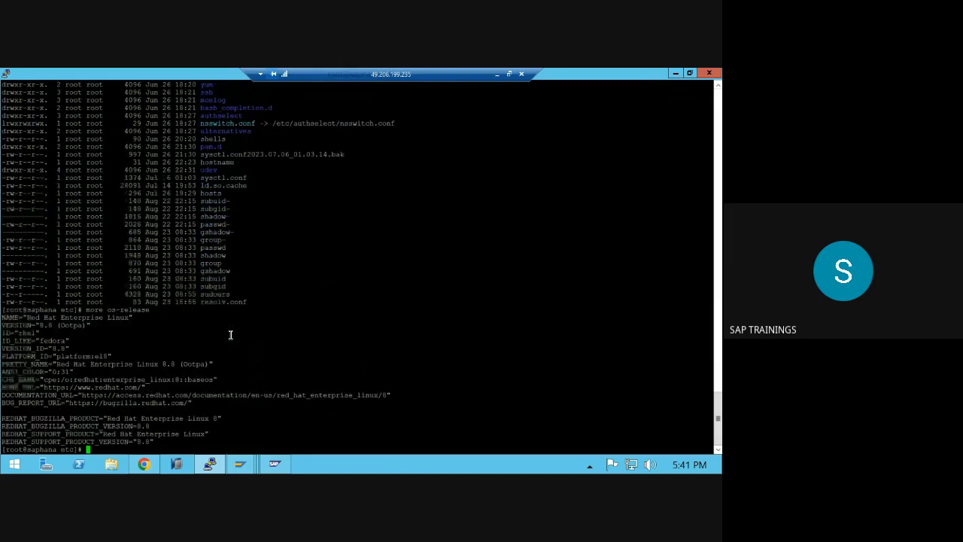
# - Admit the waiting participant in the Chrome Meet call, then return to the remote desktop
pyautogui.click(497, 74)
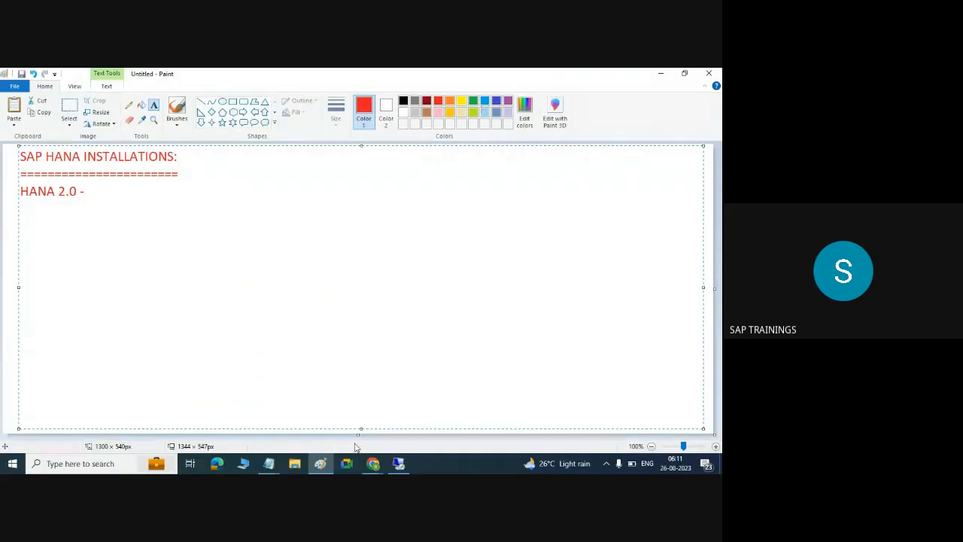
pyautogui.moveTo(372, 463)
pyautogui.click(299, 411)
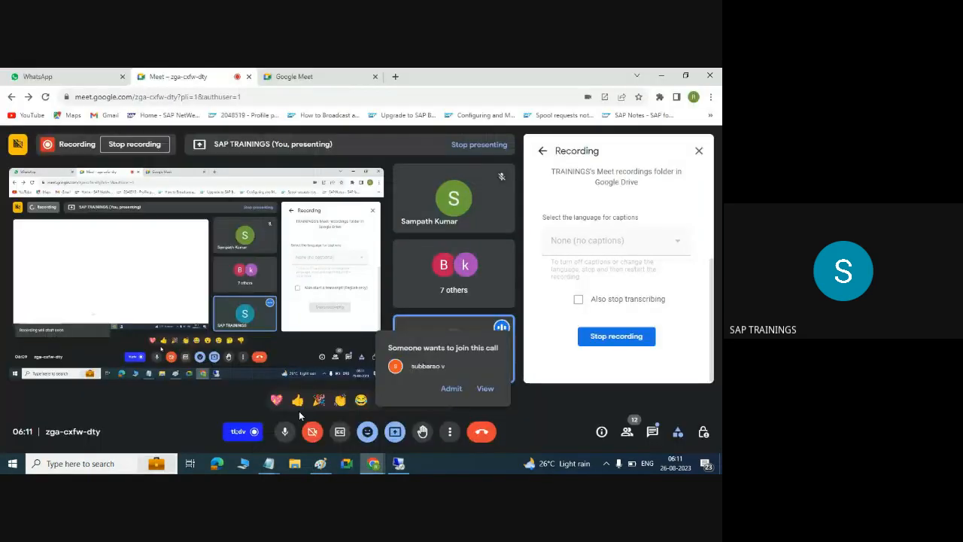
pyautogui.click(452, 388)
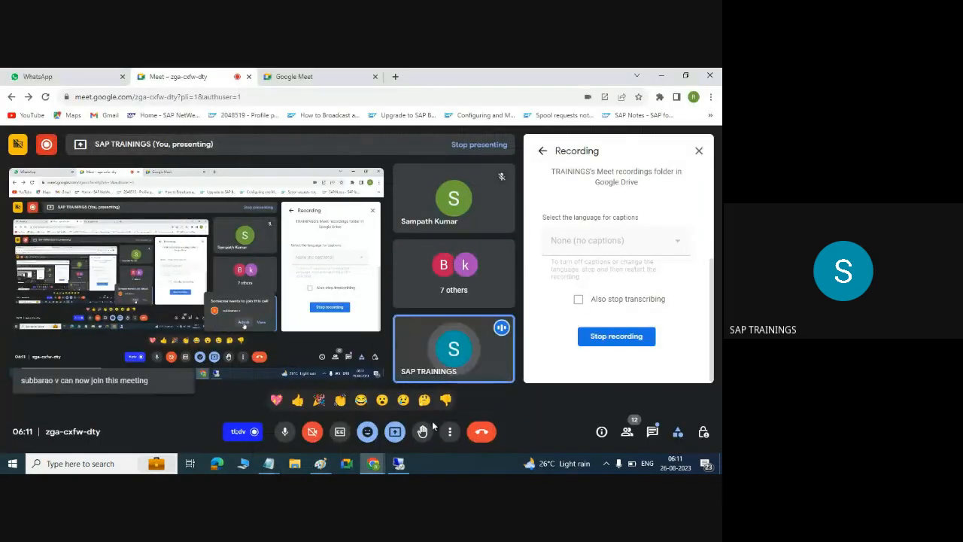
pyautogui.click(404, 462)
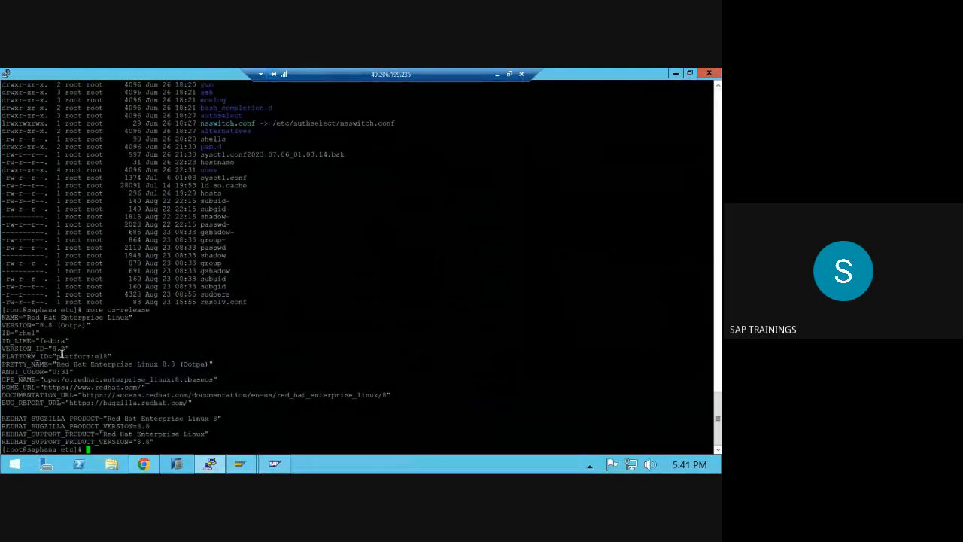
# - Print /etc/os-release with cat, pasting the file name from earlier output
pyautogui.write('cat /etc/')
pyautogui.doubleClick(121, 309)
pyautogui.rightClick(121, 309)
pyautogui.press('Return')
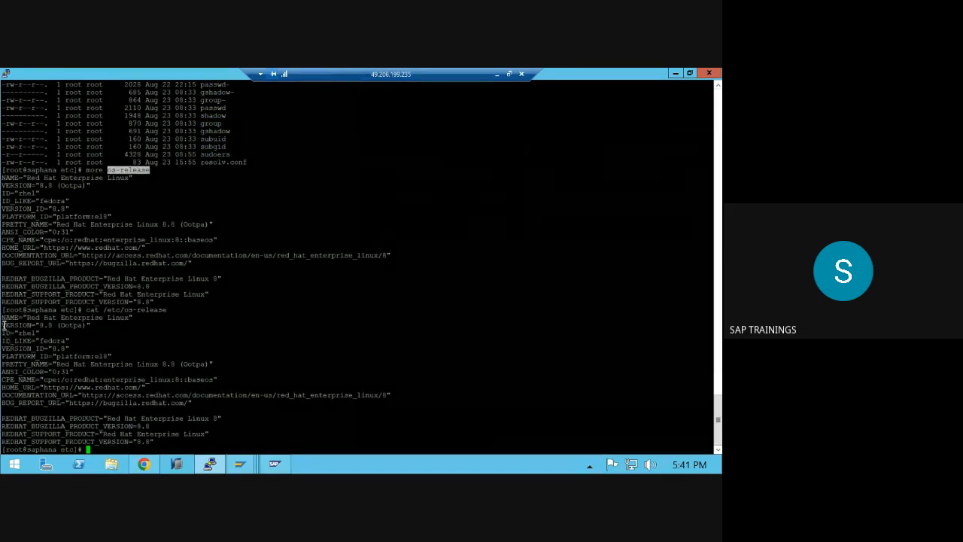
# - Highlight the NAME, ID_LIKE, VERSION_ID and 8.8 lines, then switch to the Meet call
pyautogui.moveTo(3, 316); pyautogui.dragTo(124, 309)
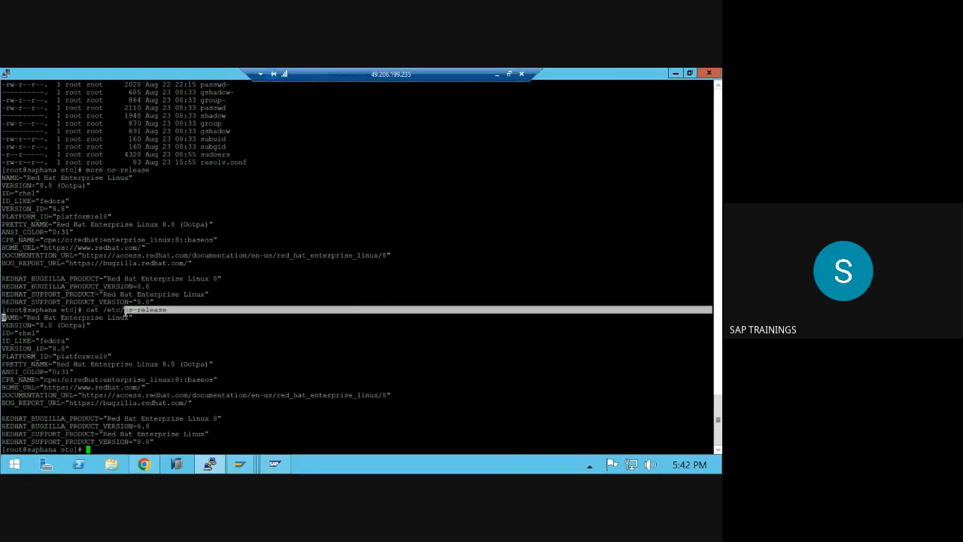
pyautogui.moveTo(41, 348); pyautogui.dragTo(69, 340)
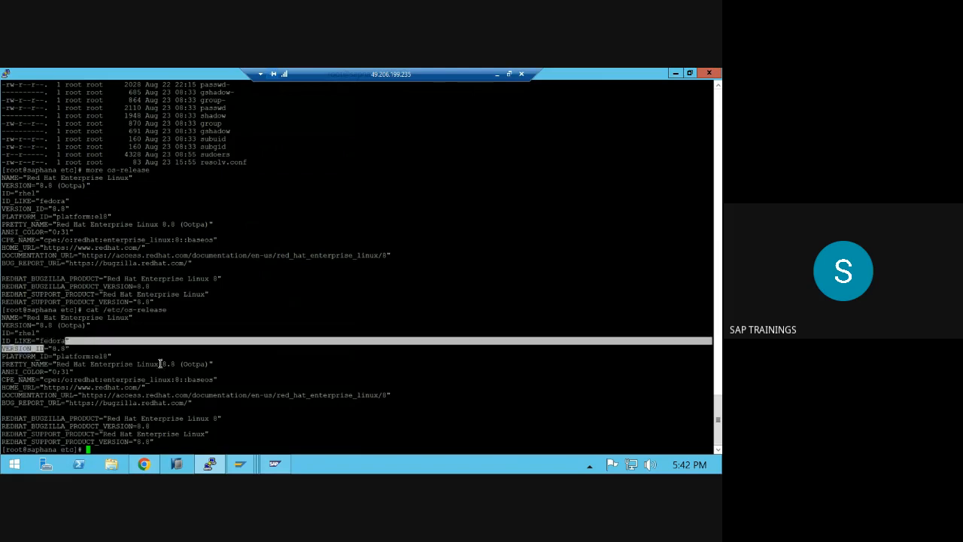
pyautogui.moveTo(158, 363); pyautogui.dragTo(179, 363)
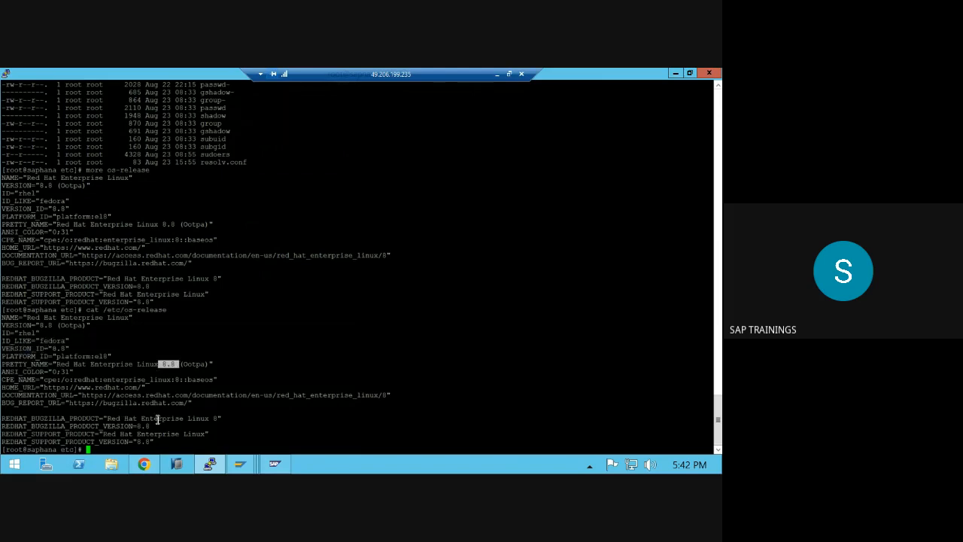
pyautogui.moveTo(186, 442); pyautogui.dragTo(21, 340)
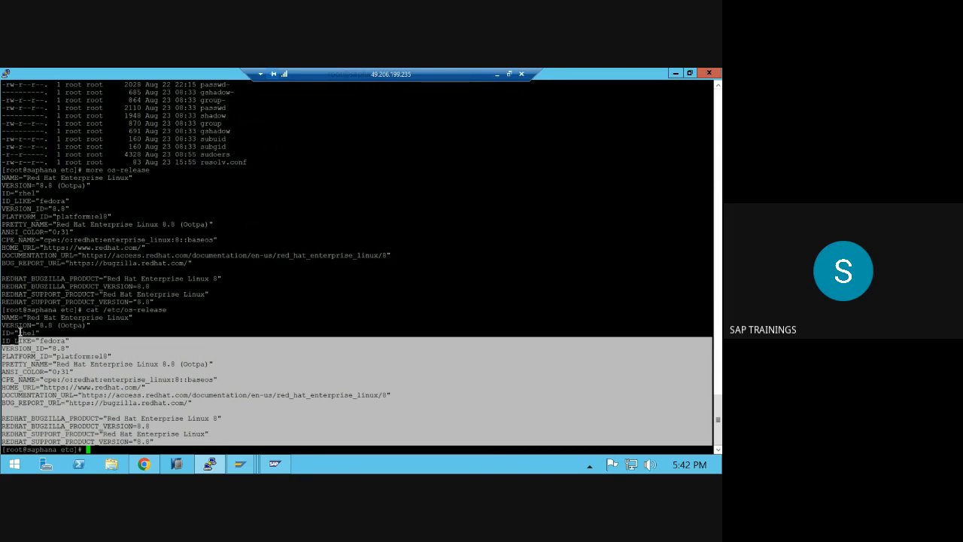
pyautogui.click(496, 74)
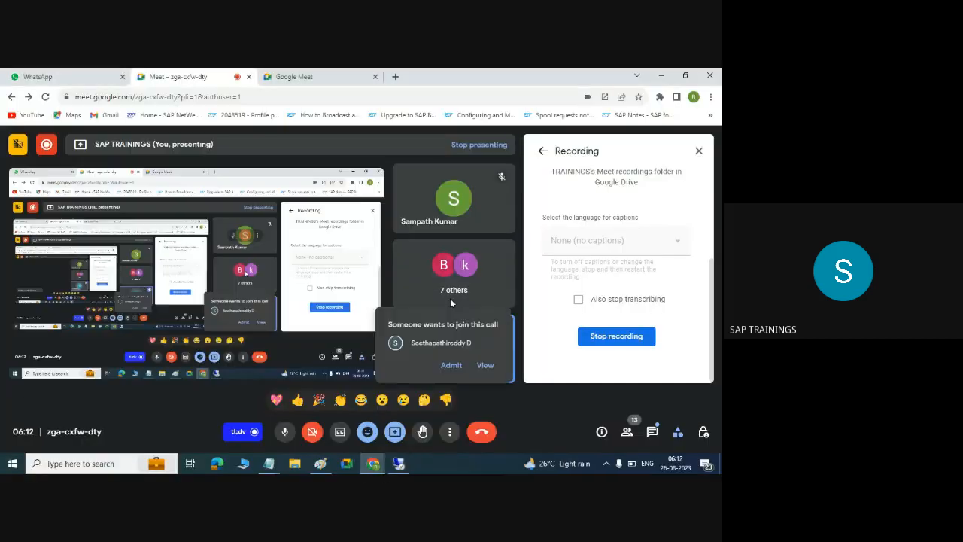
# - Admit two successive join requests in Google Meet, returning to the terminal after each
pyautogui.click(450, 365)
pyautogui.click(399, 462)
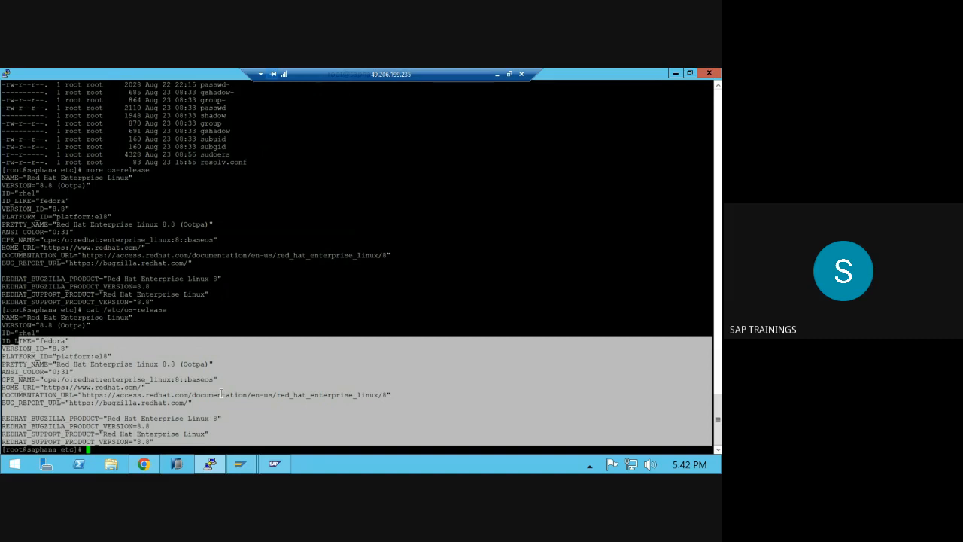
pyautogui.click(497, 73)
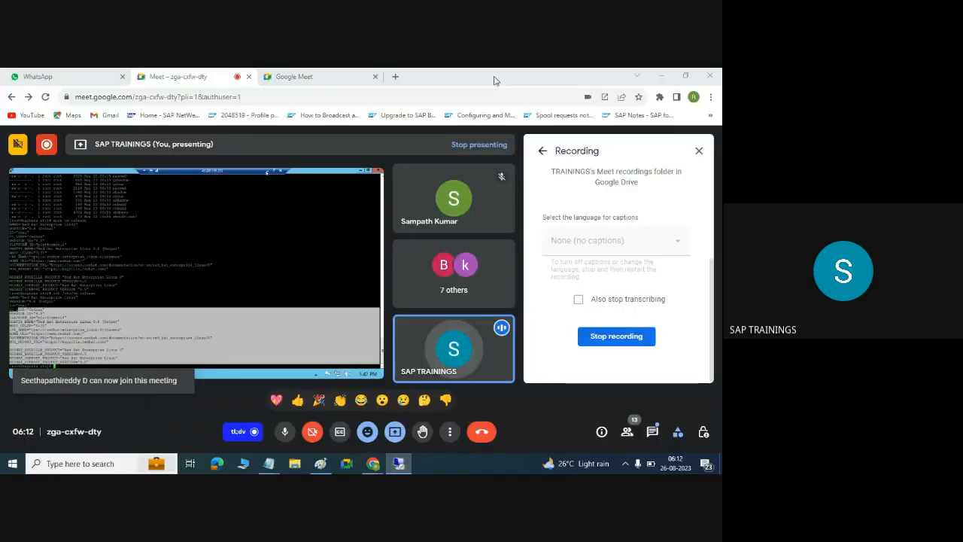
pyautogui.click(452, 365)
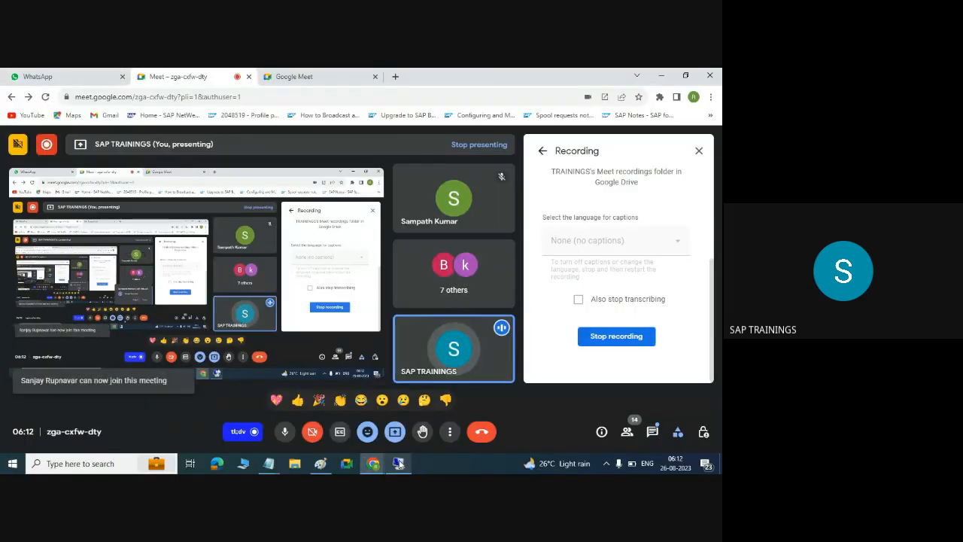
pyautogui.click(399, 463)
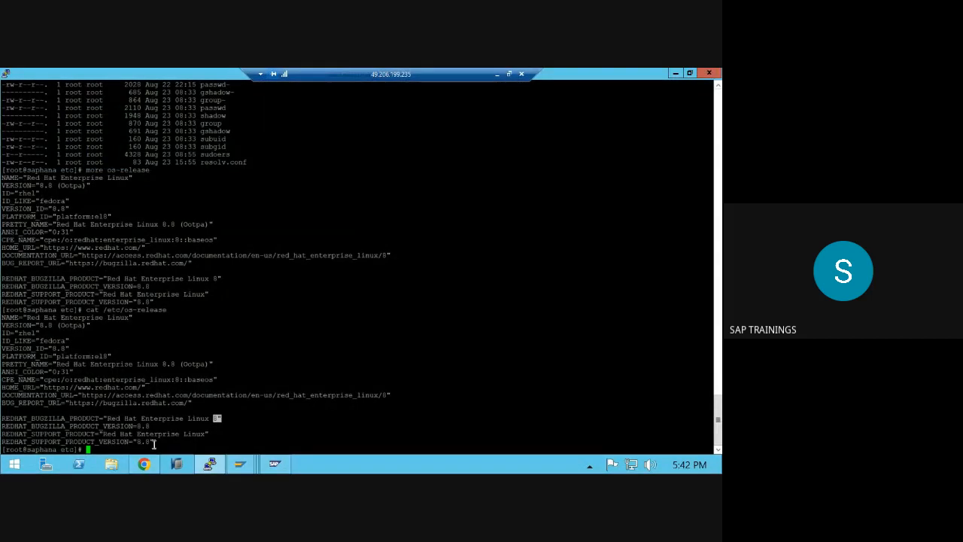
# - Re-list /etc, then run free -g and mark the 39 GB total memory
pyautogui.moveTo(155, 444); pyautogui.dragTo(3, 316)
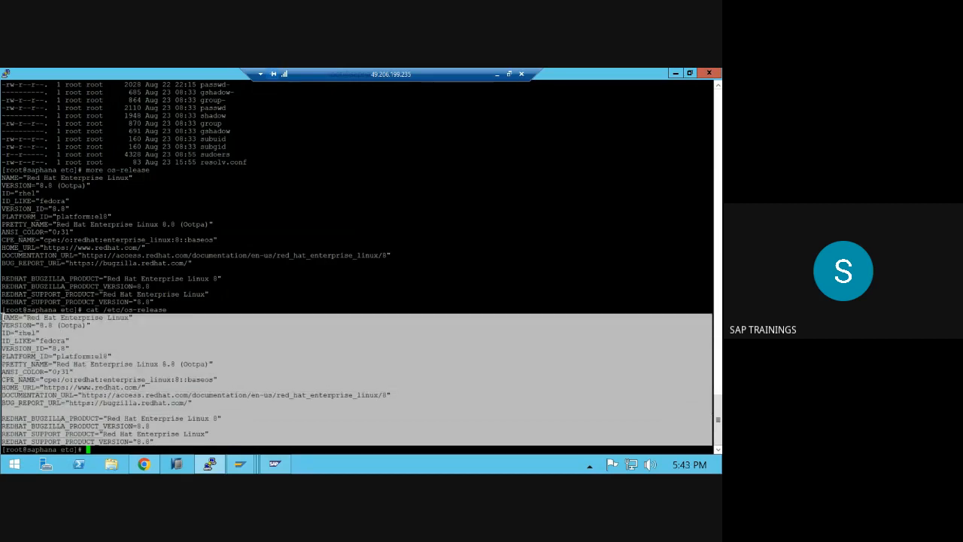
pyautogui.click(195, 396)
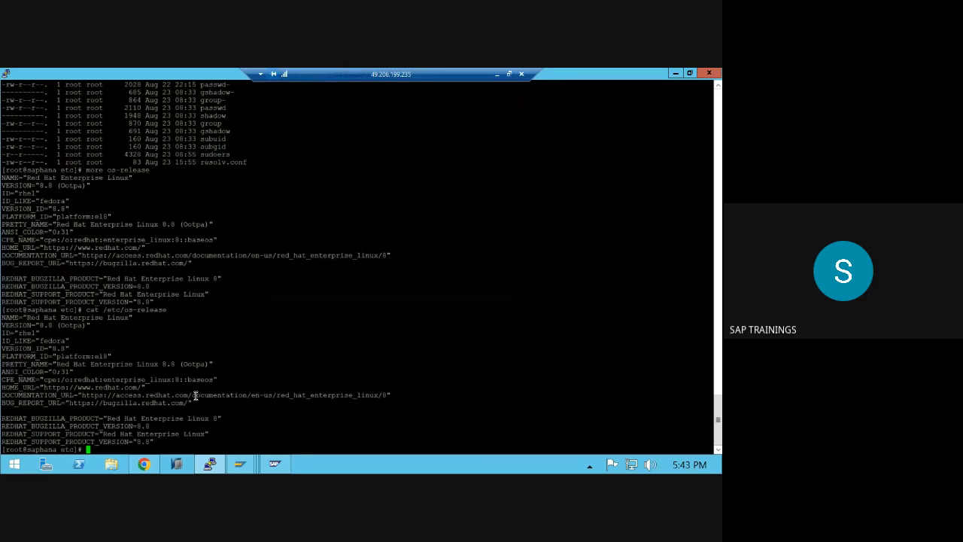
pyautogui.write('ls -ltr')
pyautogui.press('Return')
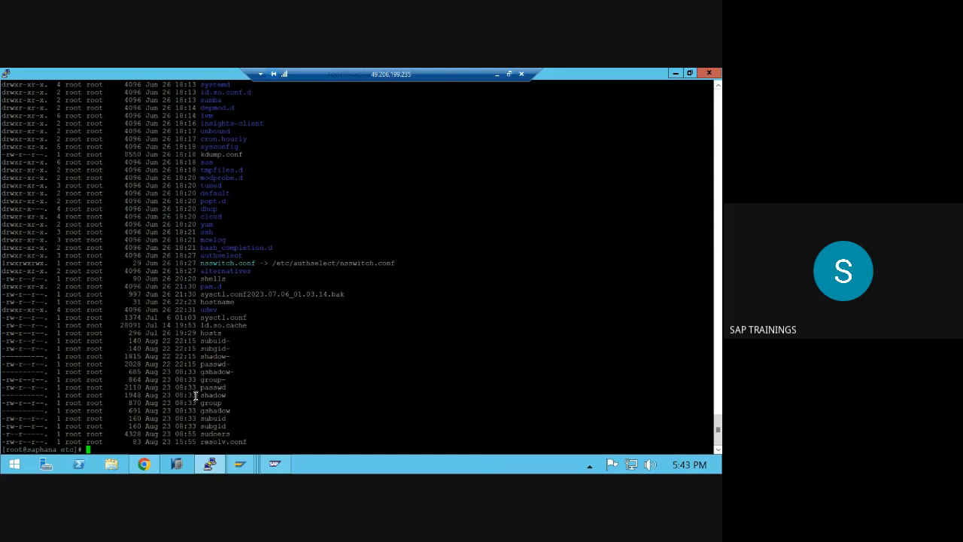
pyautogui.write('dd')
pyautogui.hotkey('ctrl', 'c')
pyautogui.write('free ')
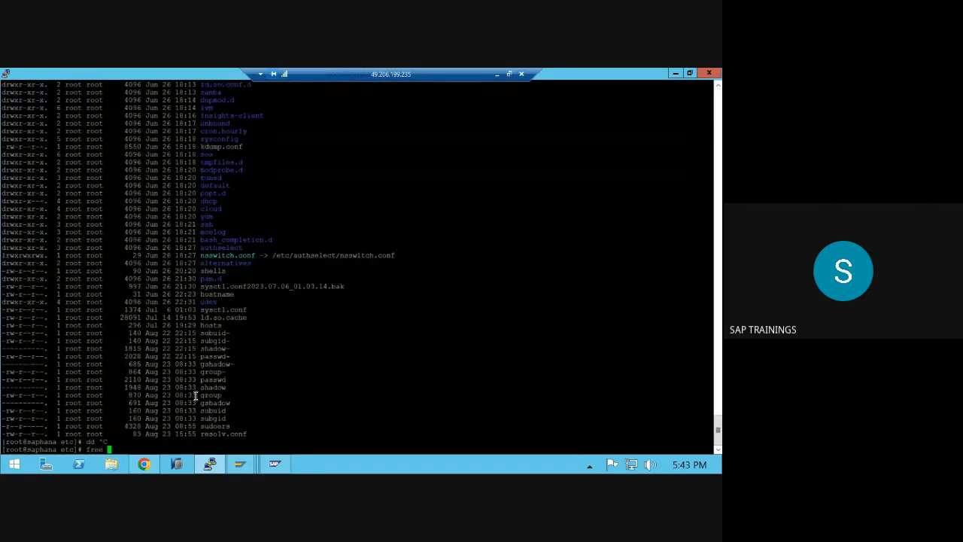
pyautogui.write('-g')
pyautogui.press('Return')
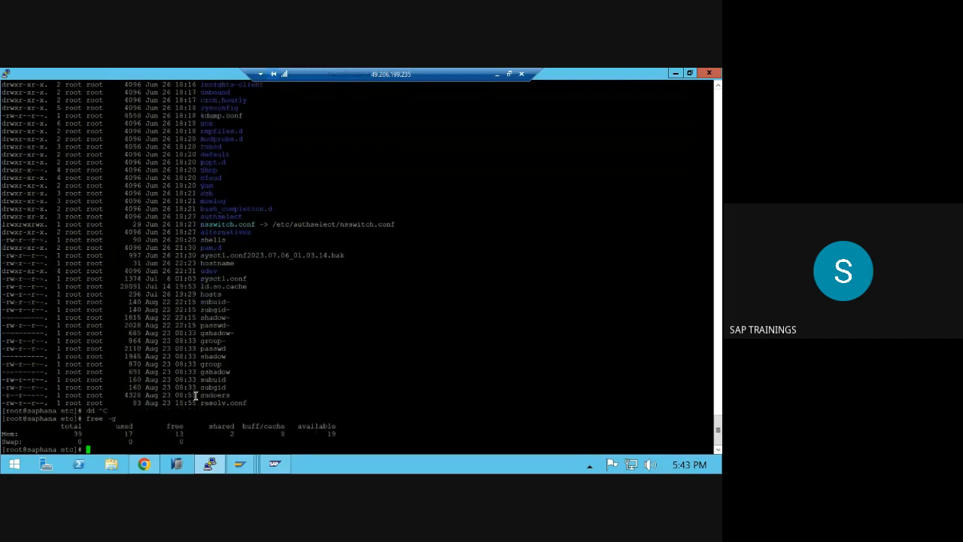
pyautogui.doubleClick(76, 434)
# - Run df -h and lscpu, marking 4 CPUs, Xeon model, x86_64 and little endian
pyautogui.write('df -h')
pyautogui.press('Return')
pyautogui.press('Return')
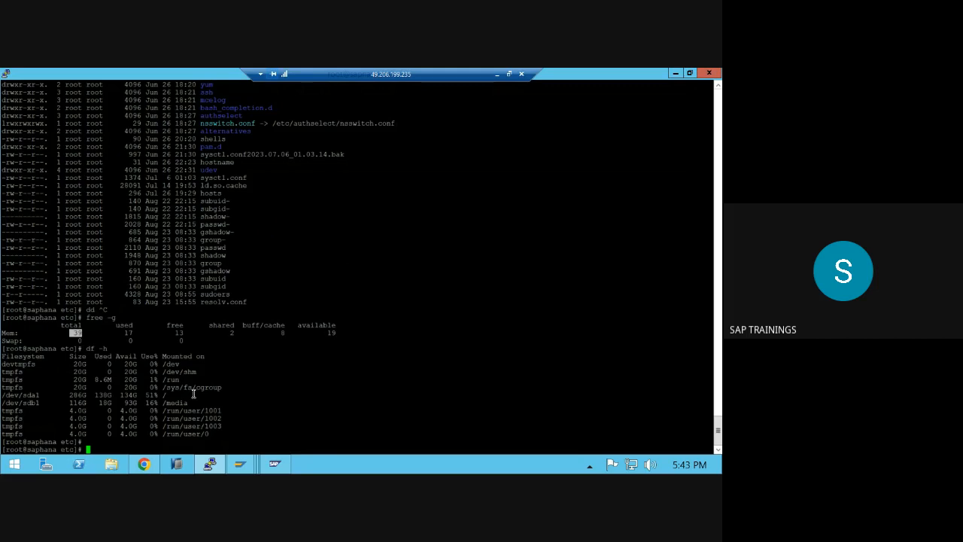
pyautogui.write('lscpu')
pyautogui.press('Return')
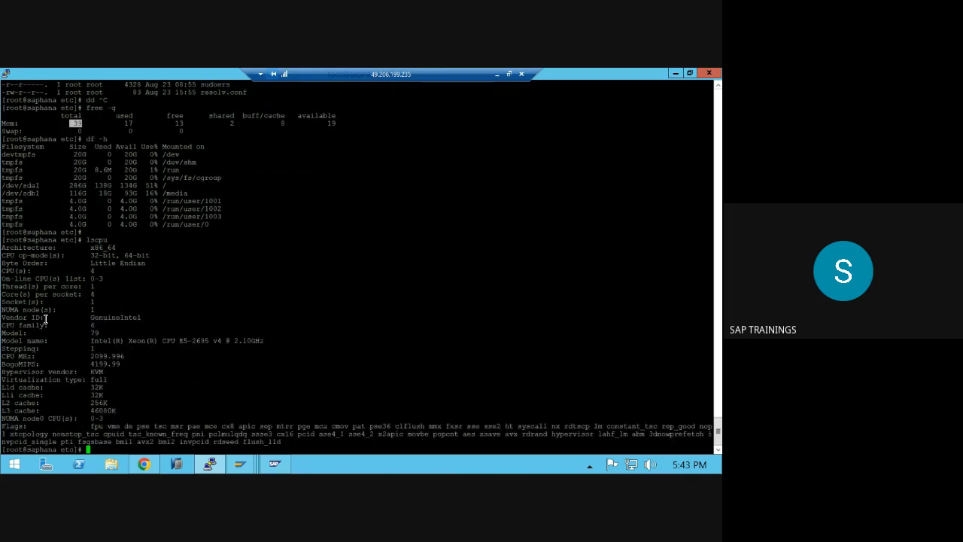
pyautogui.moveTo(89, 295); pyautogui.dragTo(100, 274)
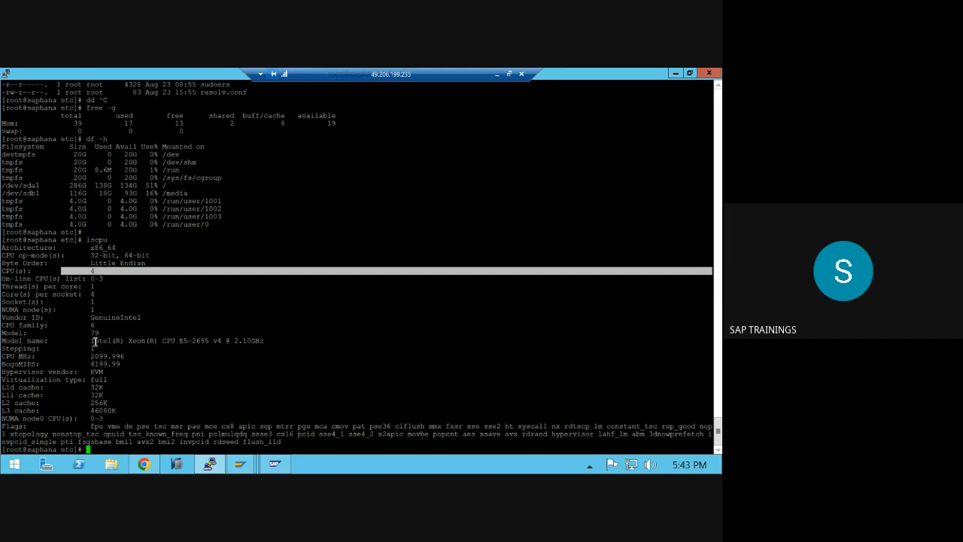
pyautogui.moveTo(93, 341); pyautogui.dragTo(119, 337)
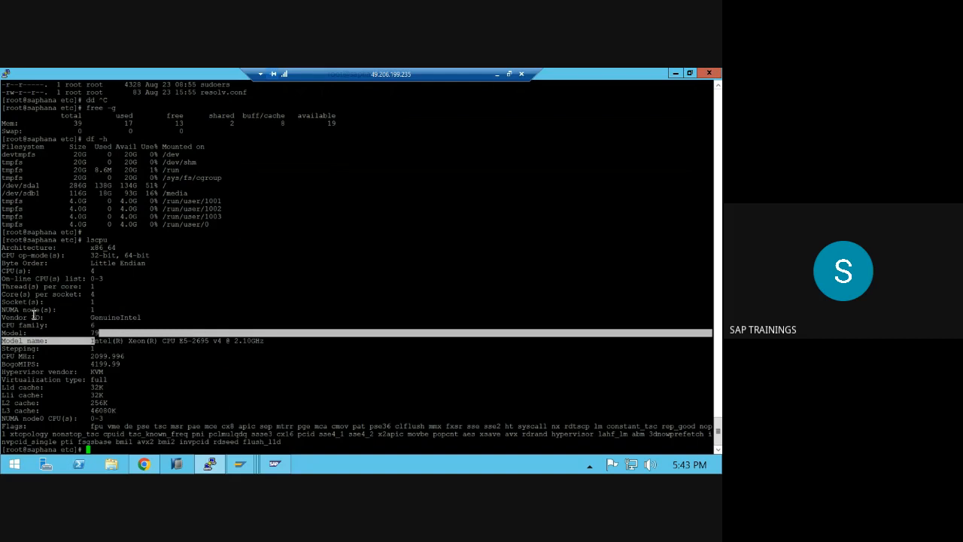
pyautogui.moveTo(53, 271); pyautogui.dragTo(121, 270)
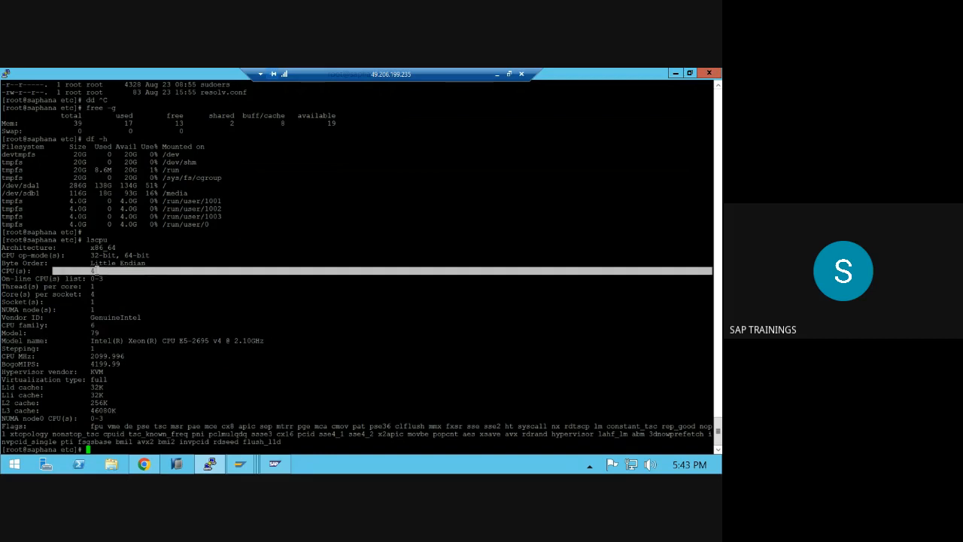
pyautogui.doubleClick(98, 263)
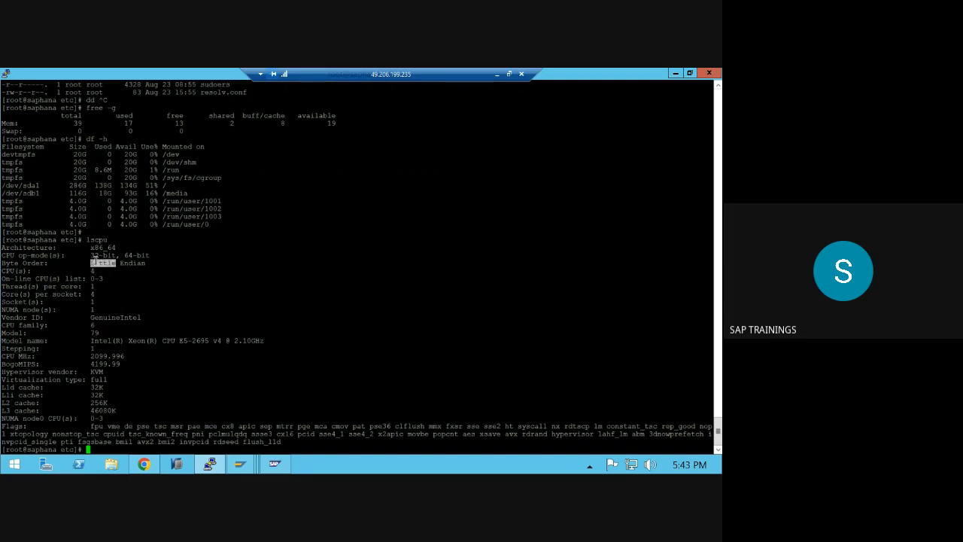
pyautogui.doubleClick(101, 247)
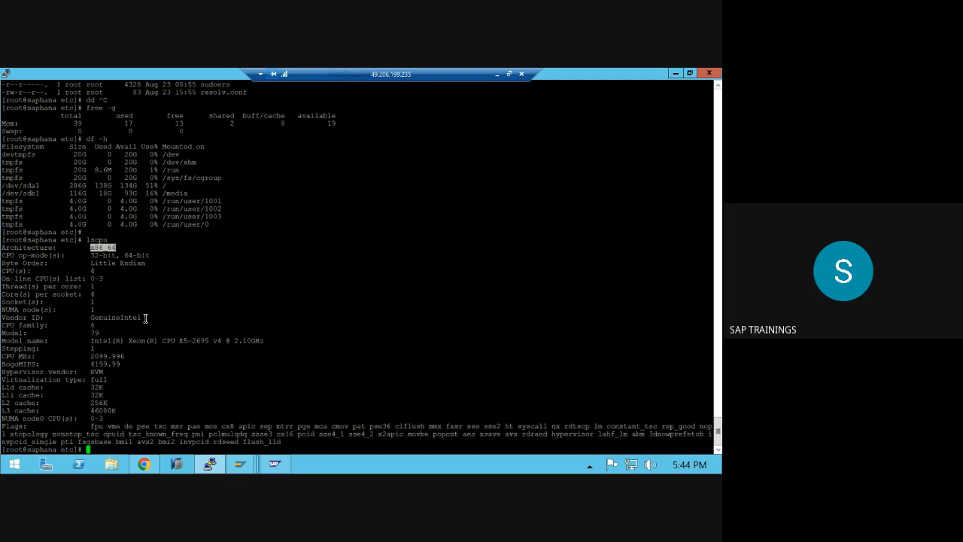
pyautogui.moveTo(145, 317); pyautogui.dragTo(60, 302)
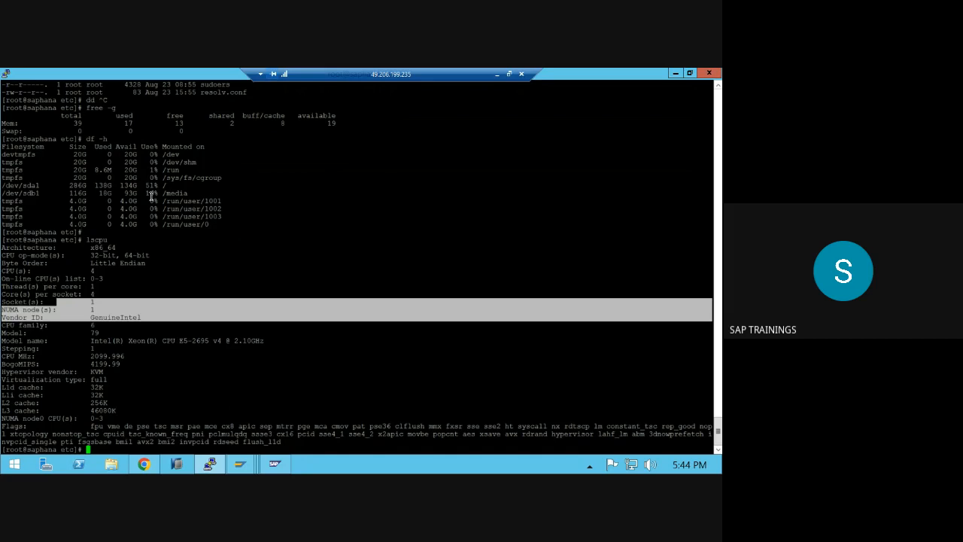
# - Mark the root filesystem's 51% usage and move to the root directory with cd /
pyautogui.moveTo(154, 186); pyautogui.dragTo(165, 186)
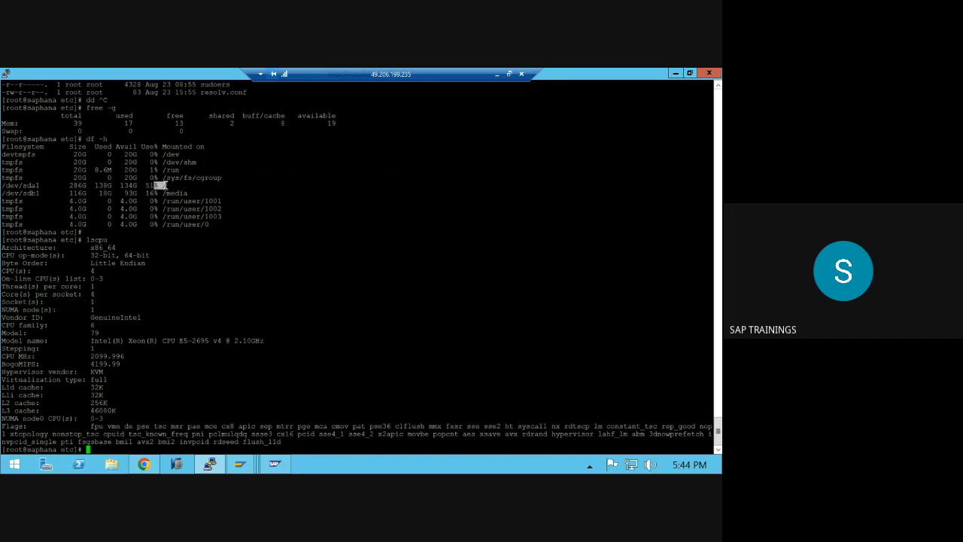
pyautogui.write('cd /')
pyautogui.press('Return')
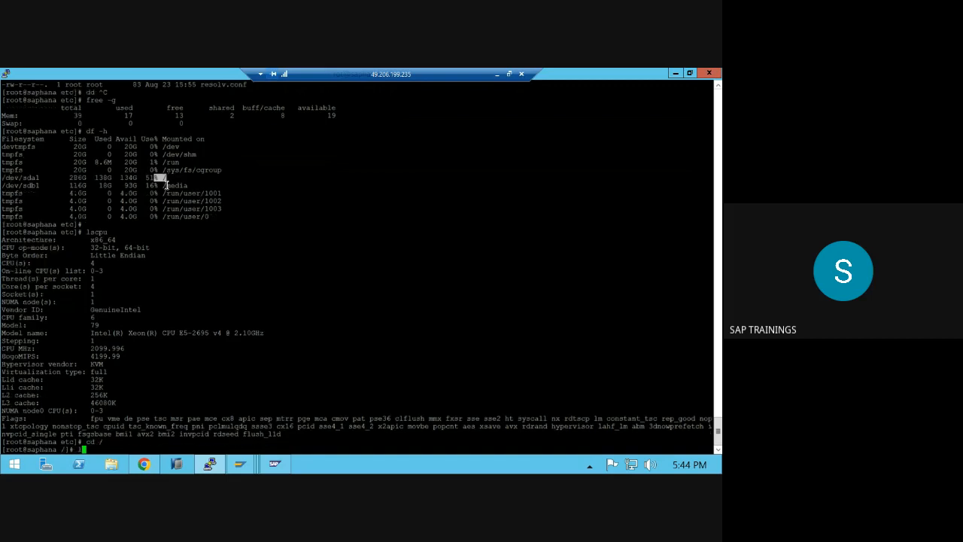
# - List / and run df -h, marking the /media mount on the 116G /dev/sdb1 disk
pyautogui.write('ls -ltr')
pyautogui.press('Return')
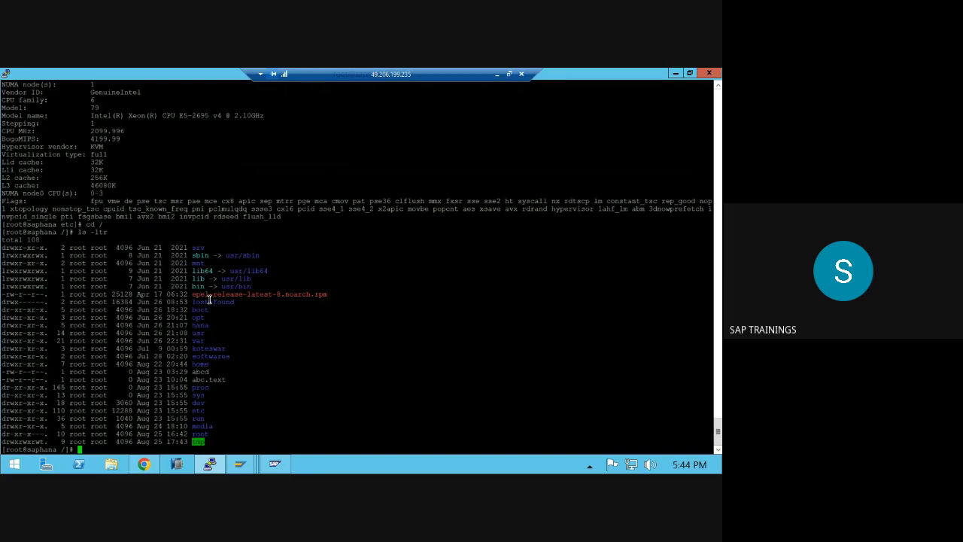
pyautogui.write('df -h')
pyautogui.press('Return')
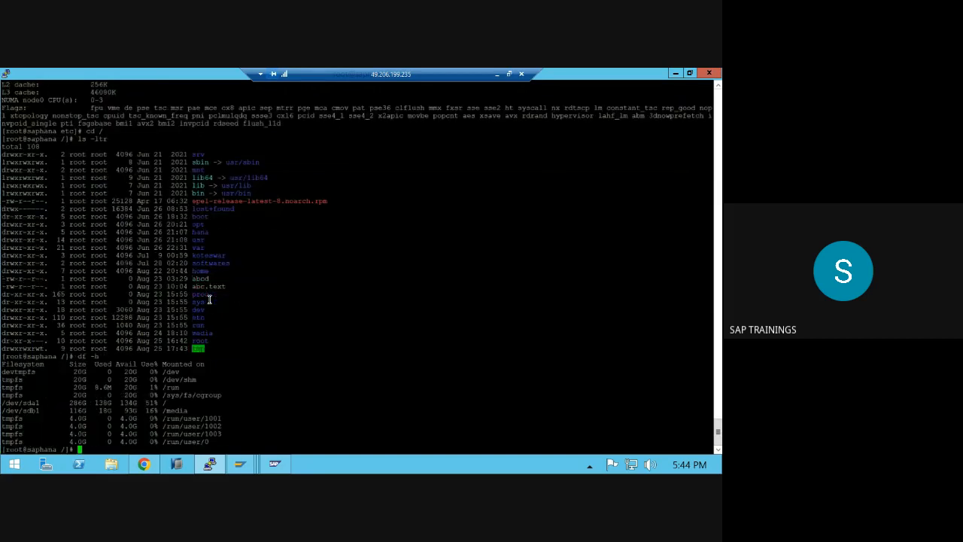
pyautogui.doubleClick(175, 410)
pyautogui.click(177, 419)
pyautogui.doubleClick(177, 419)
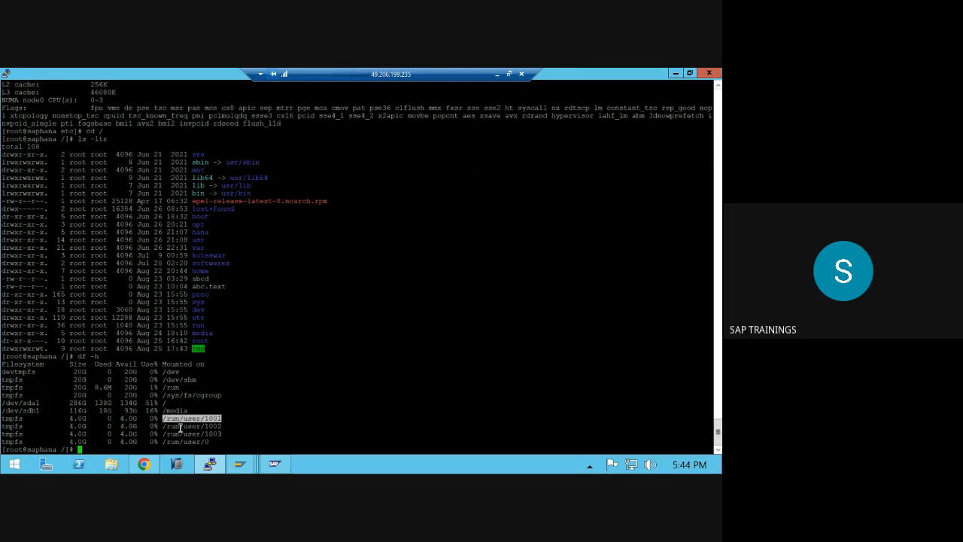
pyautogui.doubleClick(186, 411)
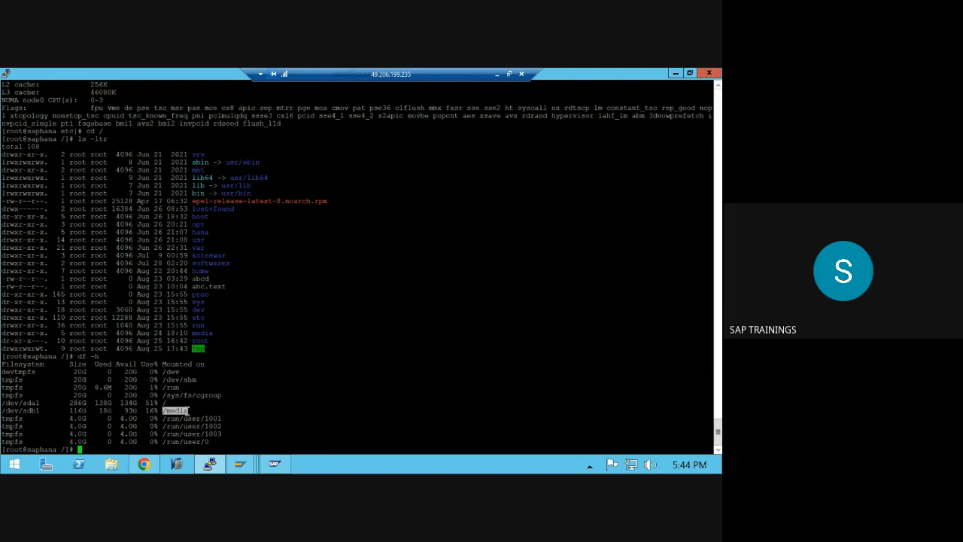
pyautogui.write('cd /media')
# - Change into /media and list the installation media with ls -ltr
pyautogui.press('Return')
pyautogui.write('ls -ltr')
pyautogui.press('Return')
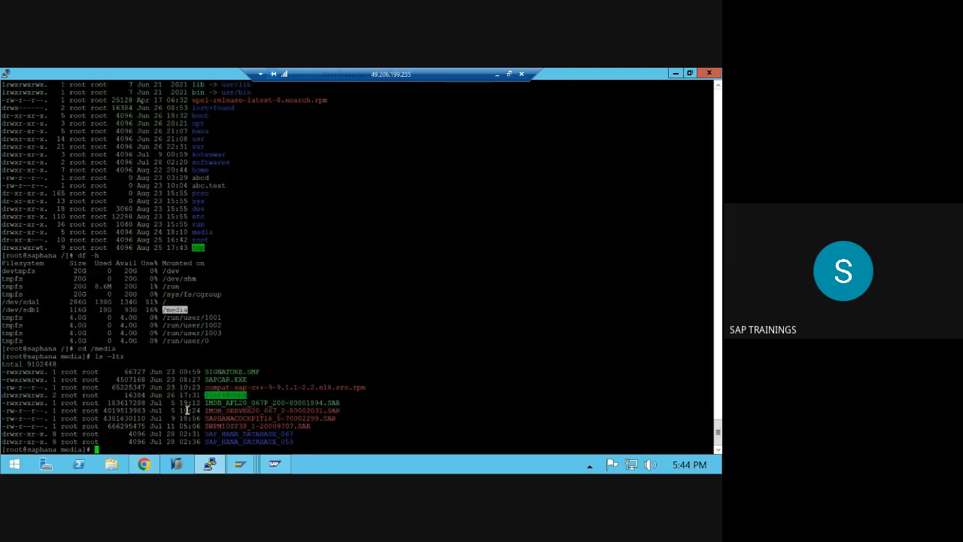
# - Enter SAP_HANA_DATABASE_059 and list it, marking the hdbupd through hdbinst tools
pyautogui.write('cd')
pyautogui.doubleClick(255, 441)
pyautogui.rightClick(258, 438)
pyautogui.press('Return')
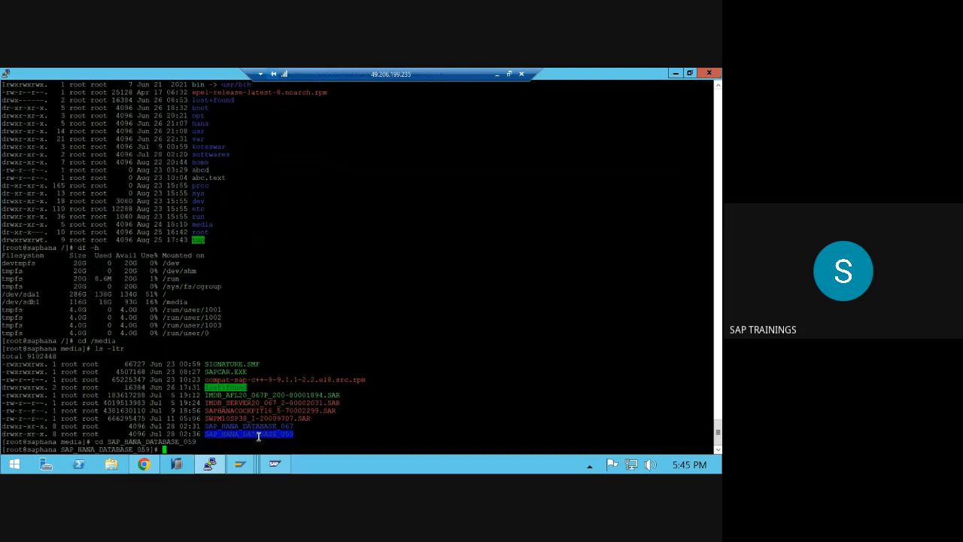
pyautogui.write('ls -ltr')
pyautogui.press('Return')
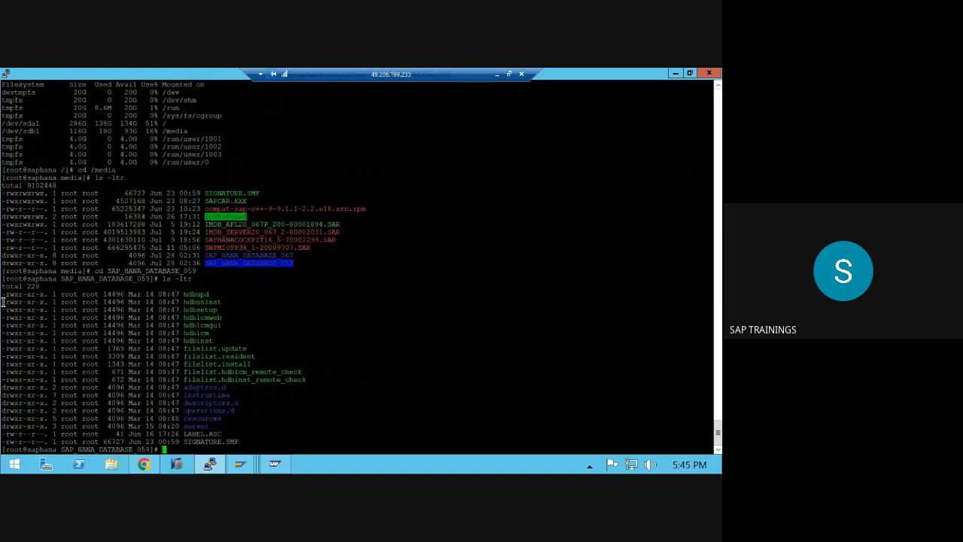
pyautogui.moveTo(6, 295); pyautogui.dragTo(102, 348)
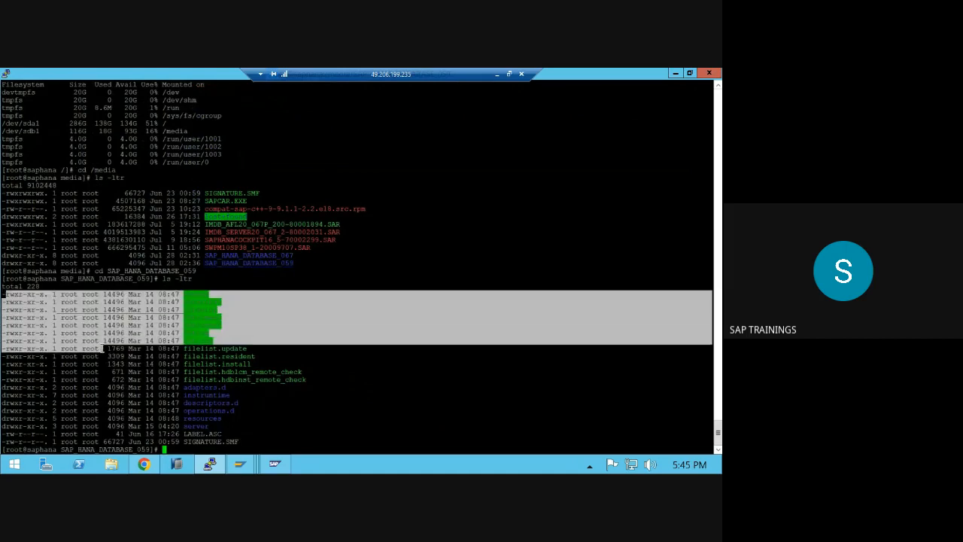
pyautogui.click(105, 325)
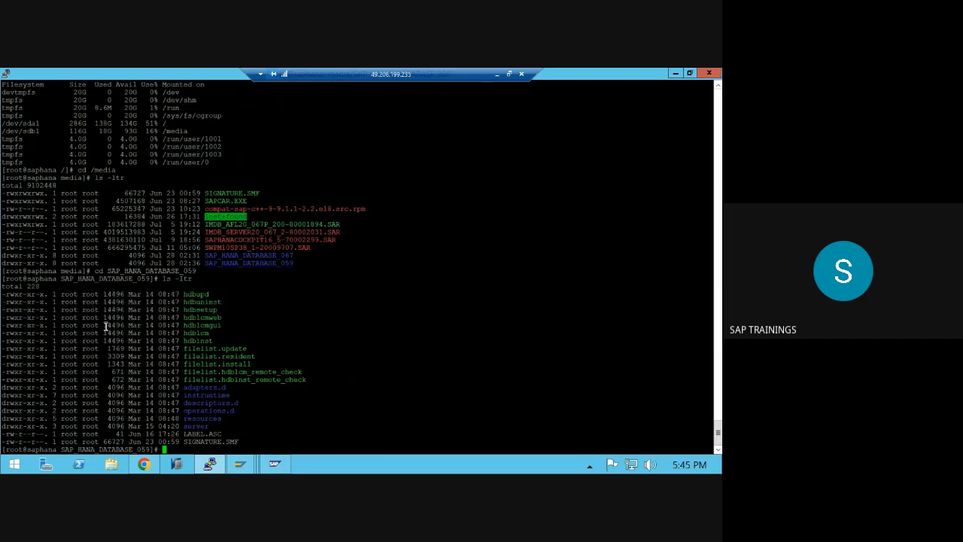
pyautogui.click(496, 74)
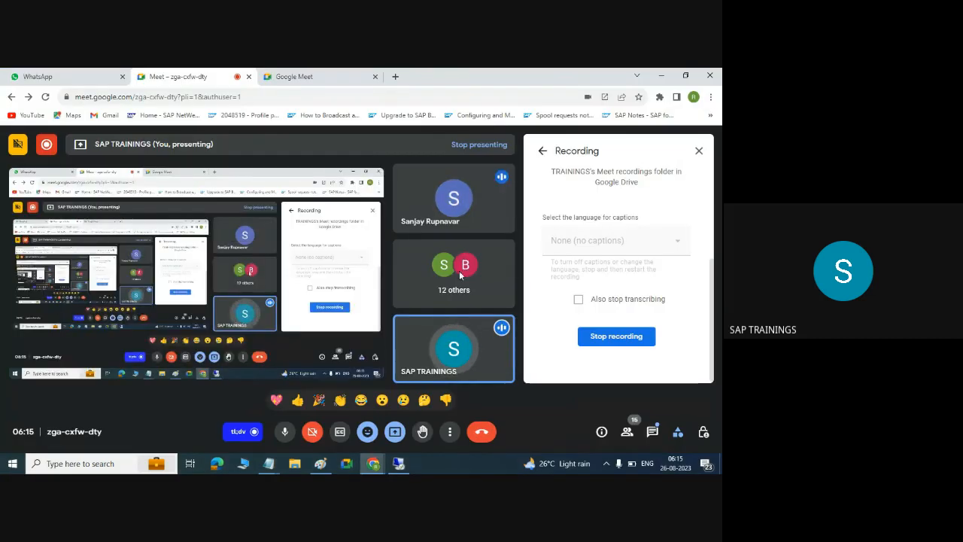
# - Mute the speaking participant for everyone, then bring up the Paint notes
pyautogui.click(454, 198)
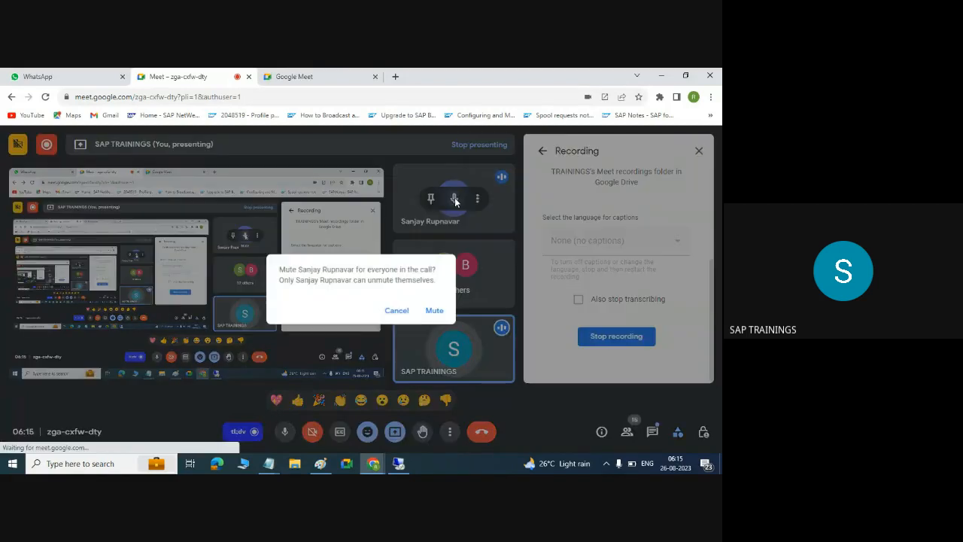
pyautogui.click(434, 310)
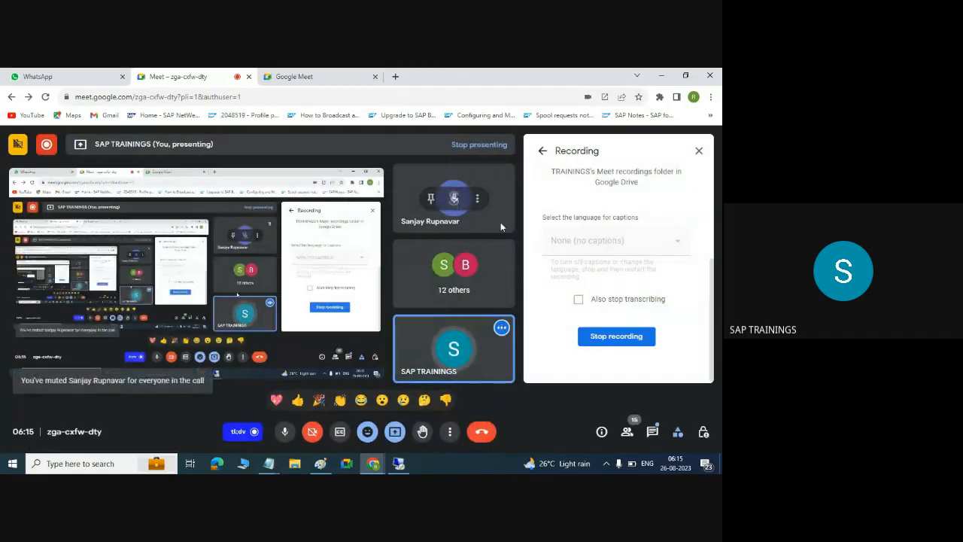
pyautogui.click(667, 72)
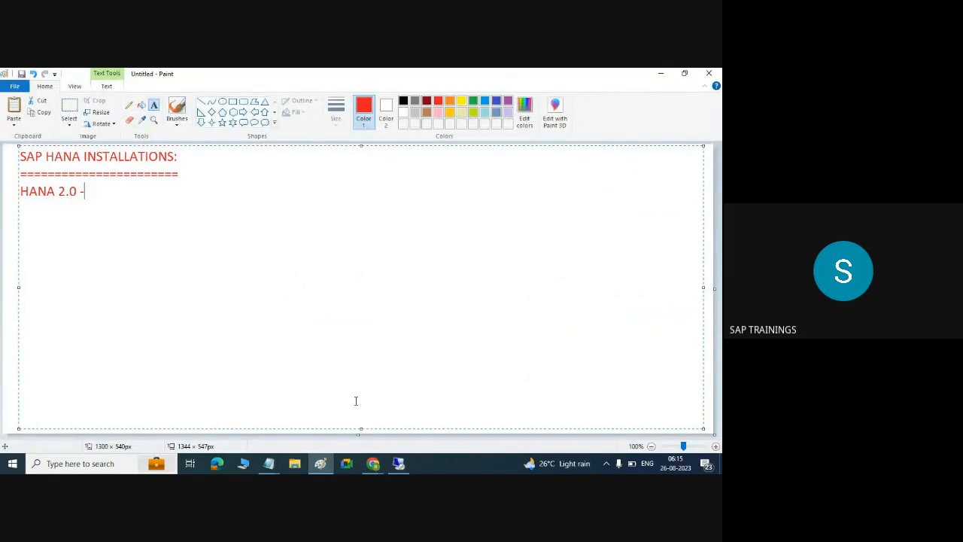
# - Type the note 'HDBLCM can be done using HDBLCM tool', briefly adding and then removing SWPM and SUM lines
pyautogui.write('HDBLCM can be do')
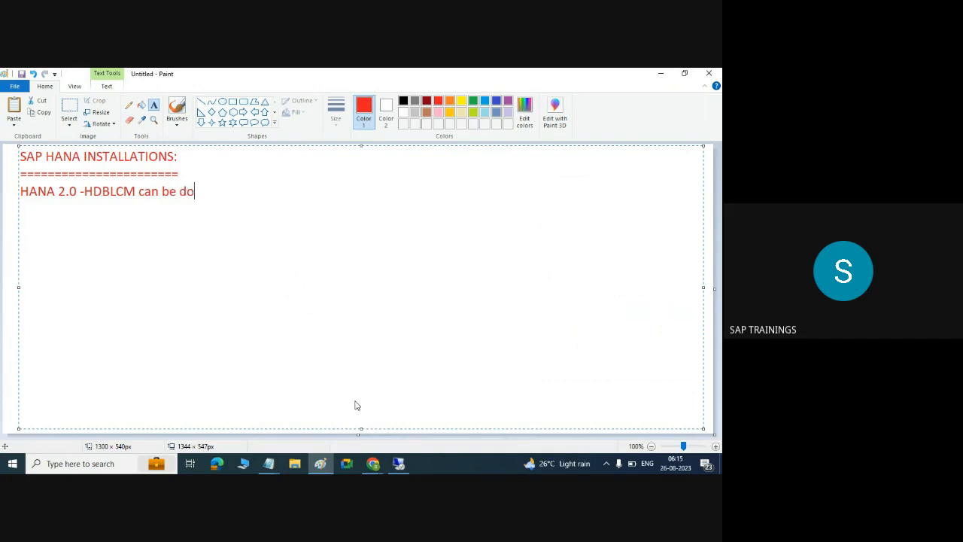
pyautogui.write('ne using HDBLCM tool')
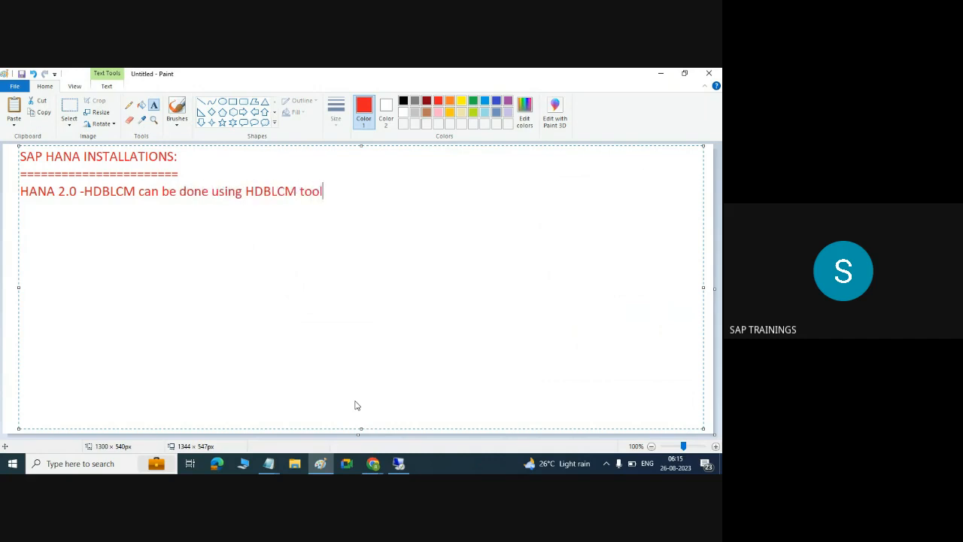
pyautogui.press('Return')
pyautogui.write('SAP - SWPM')
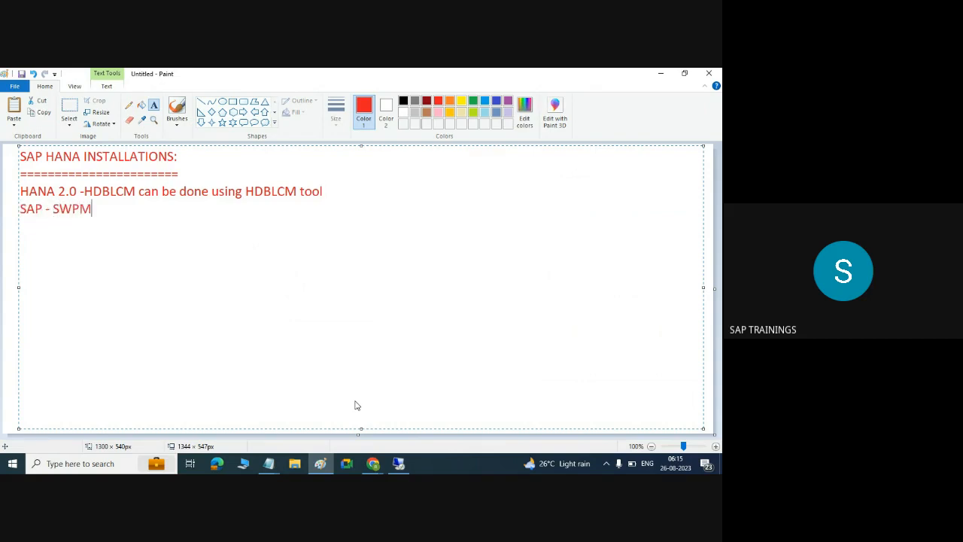
pyautogui.press('Return')
pyautogui.write('SAP upgrade- SUM')
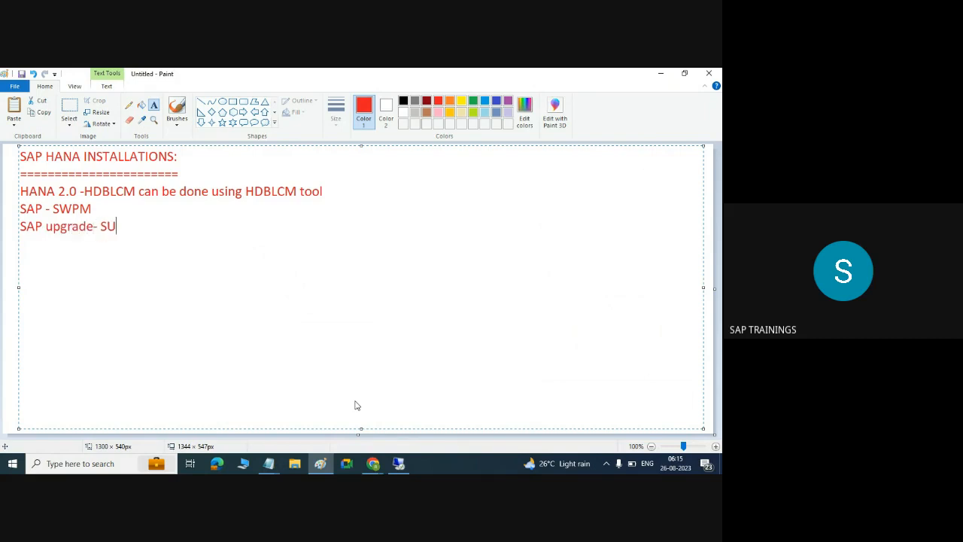
pyautogui.press('Return')
pyautogui.press('BackSpace')
pyautogui.press('Up')
pyautogui.press('BackSpace')
pyautogui.press('BackSpace')
pyautogui.press('BackSpace')
pyautogui.press('BackSpace')
pyautogui.press('BackSpace')
pyautogui.press('BackSpace')
pyautogui.press('BackSpace')
pyautogui.press('BackSpace')
pyautogui.press('BackSpace')
pyautogui.press('BackSpace')
pyautogui.press('BackSpace')
pyautogui.press('BackSpace')
pyautogui.press('BackSpace')
pyautogui.press('BackSpace')
pyautogui.press('BackSpace')
pyautogui.press('BackSpace')
pyautogui.press('BackSpace')
pyautogui.press('BackSpace')
pyautogui.press('BackSpace')
pyautogui.press('BackSpace')
pyautogui.press('BackSpace')
pyautogui.press('BackSpace')
pyautogui.press('BackSpace')
pyautogui.press('BackSpace')
pyautogui.press('BackSpace')
pyautogui.press('BackSpace')
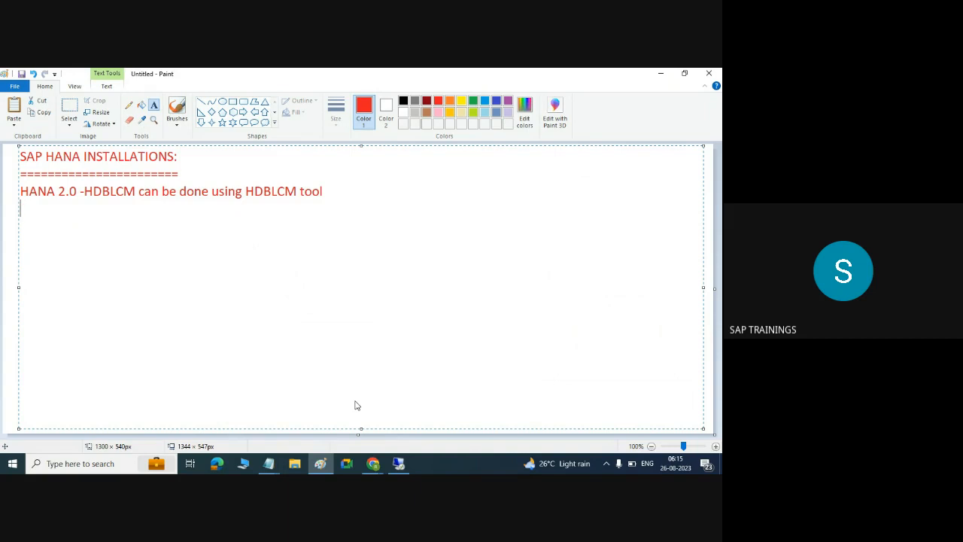
pyautogui.press('Return')
# - List HDBLCM, HDBLCMWEB and HDBLCMGUI on separate lines below the note
pyautogui.write('HC')
pyautogui.press('BackSpace')
pyautogui.write('DBLCM')
pyautogui.press('Return')
pyautogui.write('HDBLCMWEB')
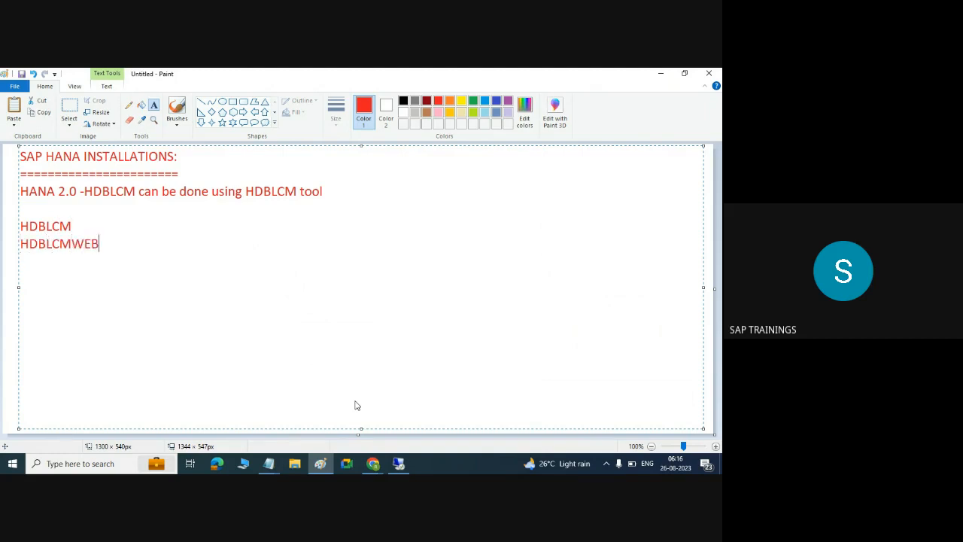
pyautogui.press('Return')
pyautogui.write('HDBLCM')
pyautogui.write('GUI')
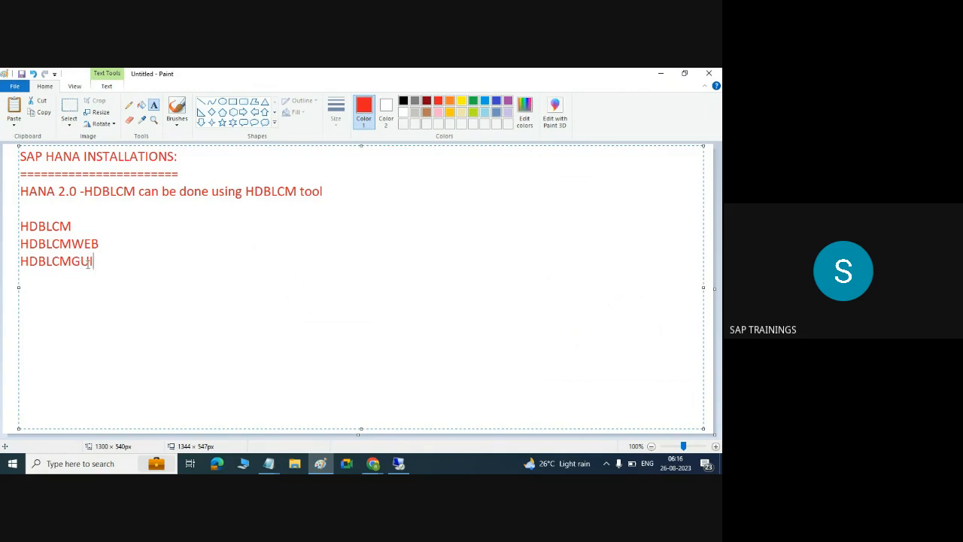
# - Select the three HDBLCM tool lines, then return to the server terminal
pyautogui.moveTo(89, 262); pyautogui.dragTo(22, 223)
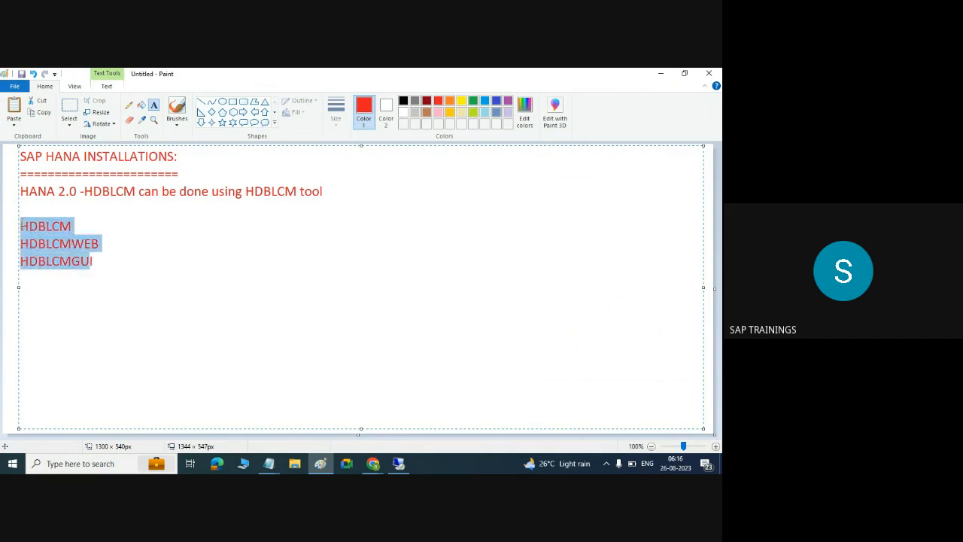
pyautogui.click(119, 273)
pyautogui.moveTo(94, 261); pyautogui.dragTo(20, 226)
pyautogui.click(398, 462)
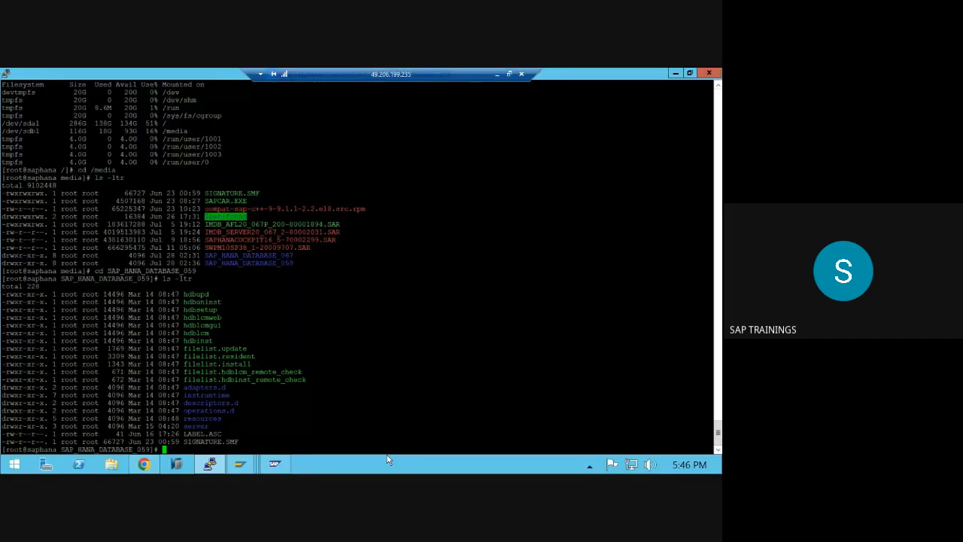
pyautogui.doubleClick(190, 319)
pyautogui.doubleClick(192, 325)
pyautogui.doubleClick(196, 334)
pyautogui.doubleClick(195, 340)
# - Insert 'HANA 1.0 SPS10 +' on a new line under the heading and remove a stray hdbinst entry
pyautogui.click(497, 74)
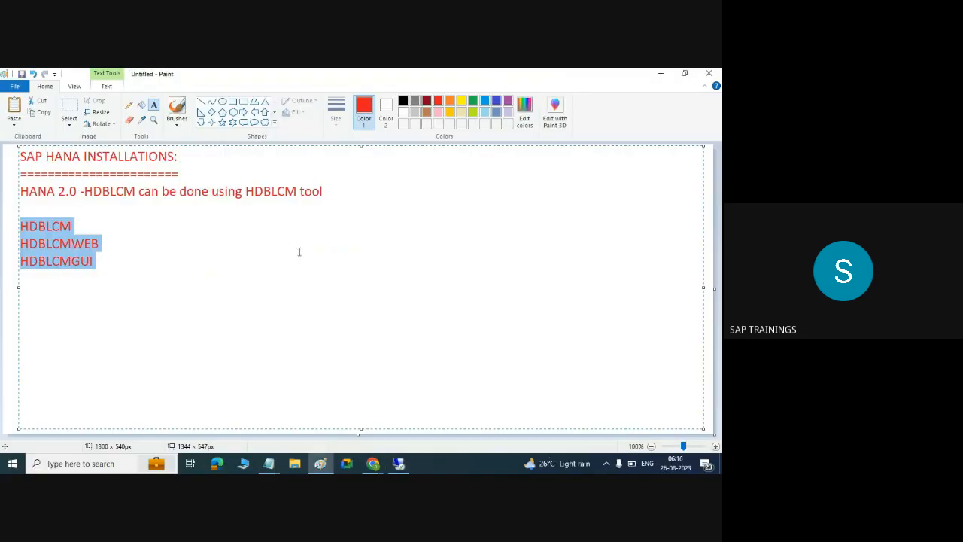
pyautogui.click(220, 173)
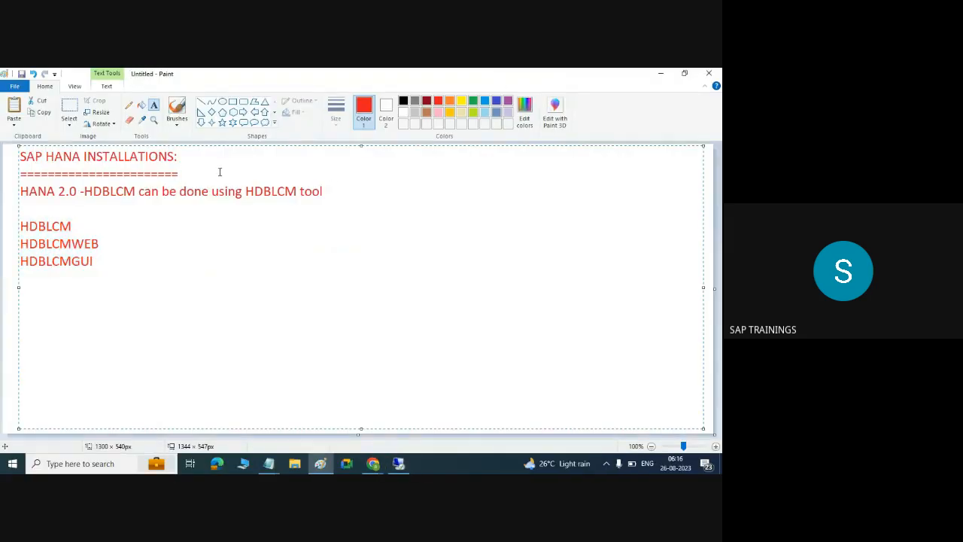
pyautogui.press('Return')
pyautogui.press('Return')
pyautogui.write('HANA')
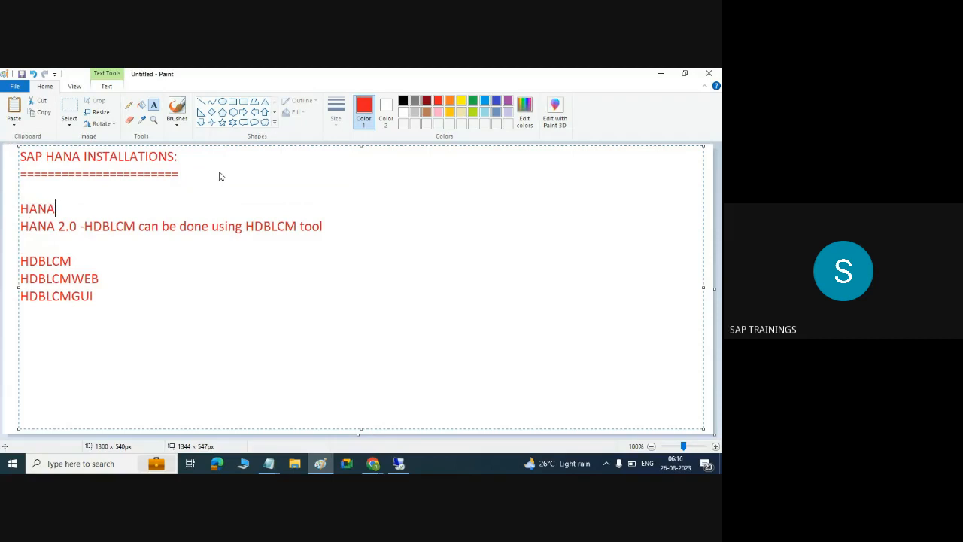
pyautogui.write(' 1.0 SPS10 +')
pyautogui.moveTo(56, 225); pyautogui.dragTo(355, 248)
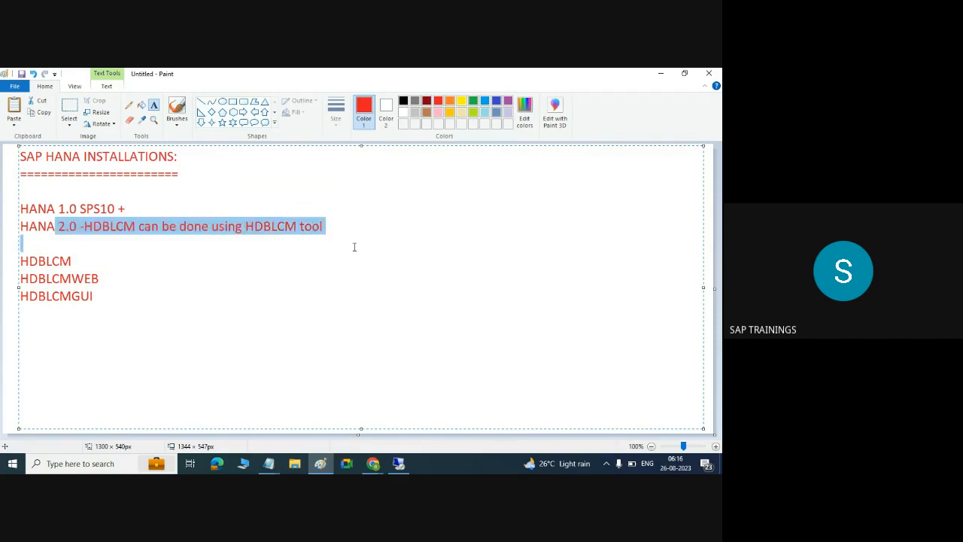
pyautogui.click(126, 189)
pyautogui.write('hd')
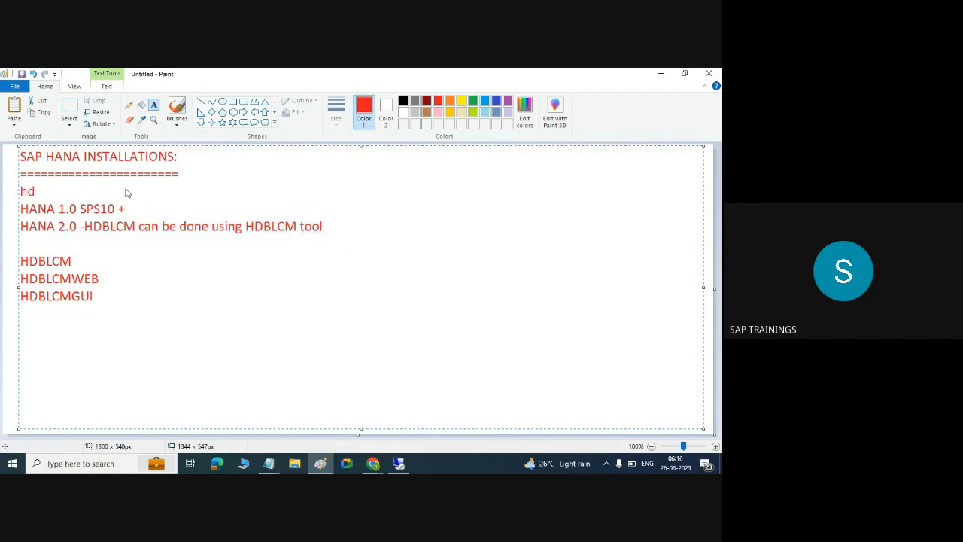
pyautogui.write('binst')
pyautogui.press('BackSpace')
pyautogui.press('BackSpace')
pyautogui.press('BackSpace')
pyautogui.press('BackSpace')
pyautogui.press('BackSpace')
pyautogui.press('BackSpace')
pyautogui.press('BackSpace')
pyautogui.press('BackSpace')
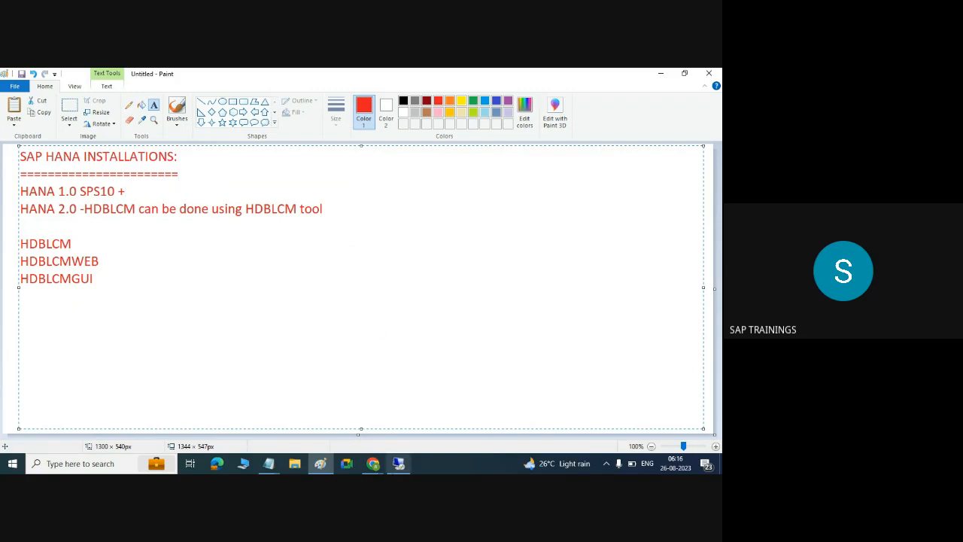
pyautogui.click(399, 464)
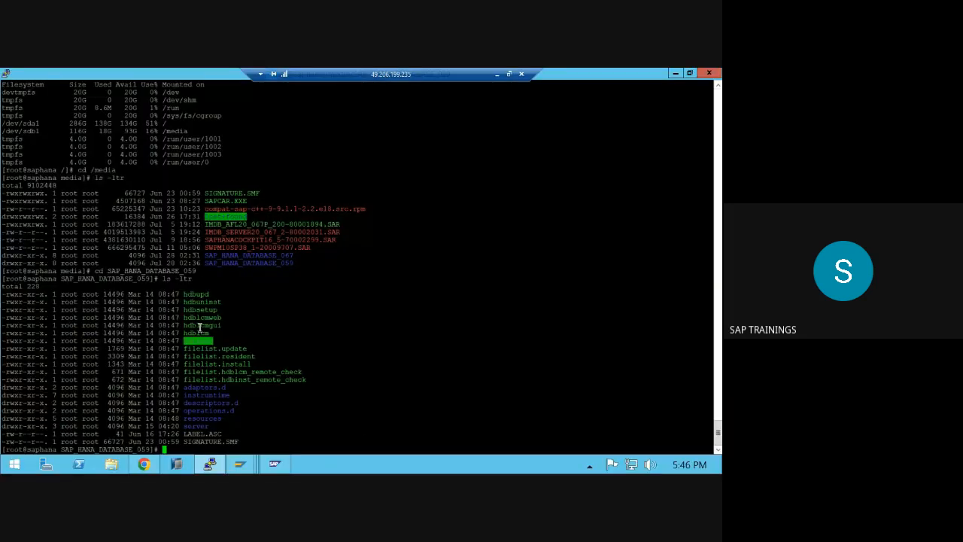
# - Highlight the hdbuninst and hdbupd tool files in the HANA database directory listing
pyautogui.moveTo(216, 342); pyautogui.dragTo(187, 313)
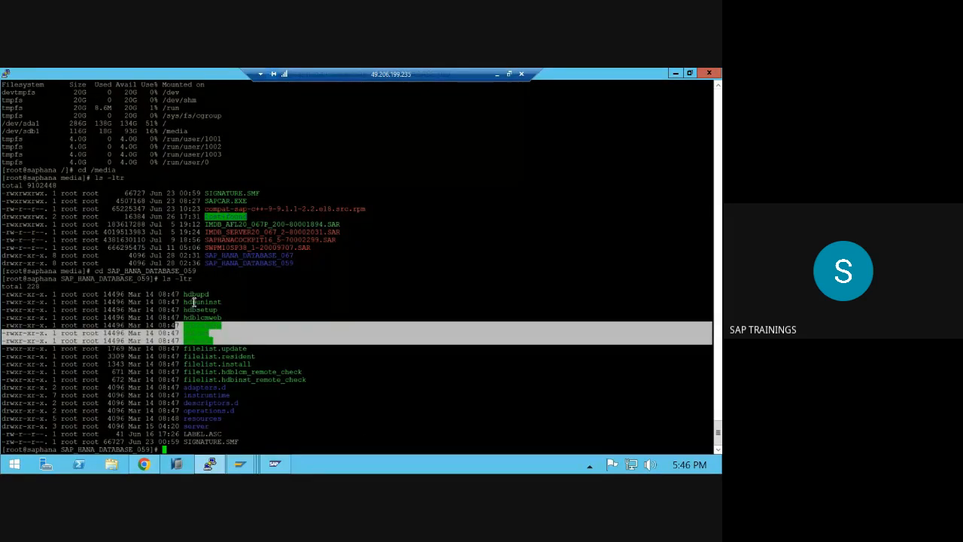
pyautogui.tripleClick(194, 301)
pyautogui.doubleClick(194, 302)
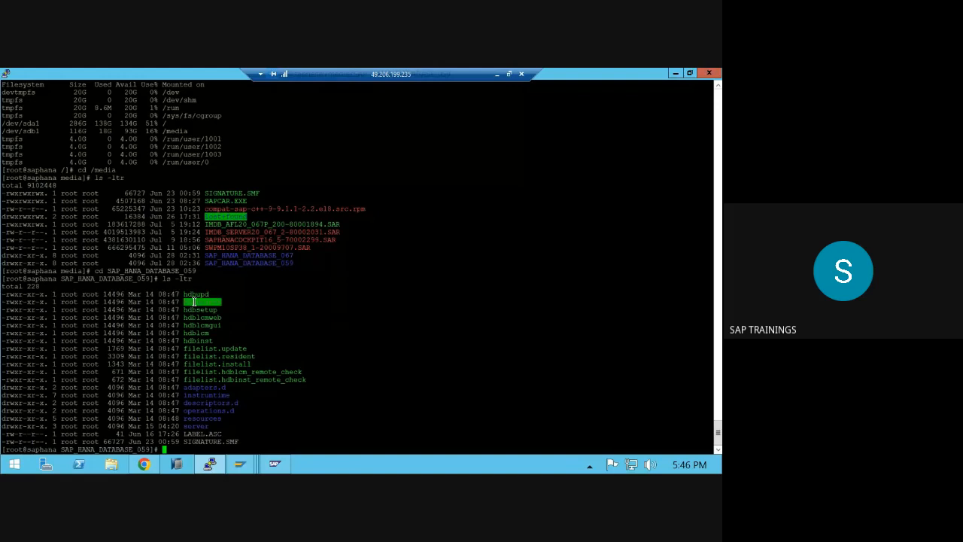
pyautogui.doubleClick(195, 294)
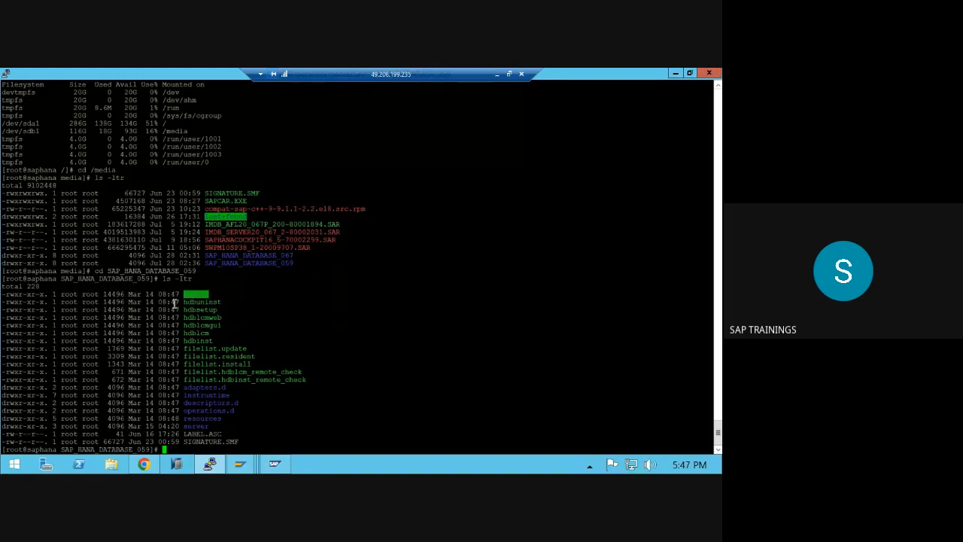
pyautogui.moveTo(3, 296)
pyautogui.mouseDown()
pyautogui.moveTo(98, 305)
pyautogui.moveTo(357, 442)
pyautogui.mouseUp()
pyautogui.click(319, 429)
# - Run ./hdblcmweb, copying the file name from the listing
pyautogui.doubleClick(208, 319)
pyautogui.hotkey('ctrl', 'c')
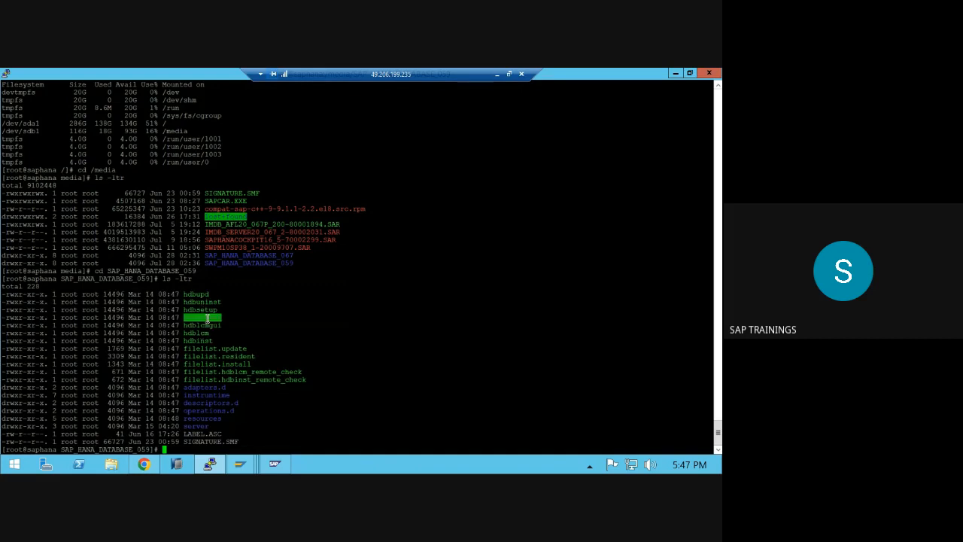
pyautogui.write('./')
pyautogui.rightClick(208, 319)
pyautogui.press('Return')
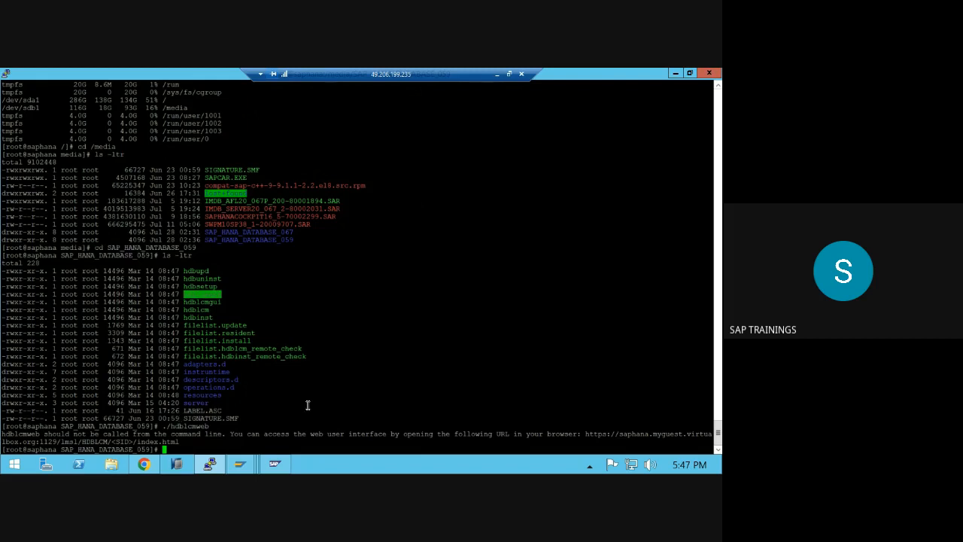
# - Acknowledge the user-defined stop and continue the add-on import, starting the clean-up in background immediately
pyautogui.moveTo(252, 462)
pyautogui.click(418, 395)
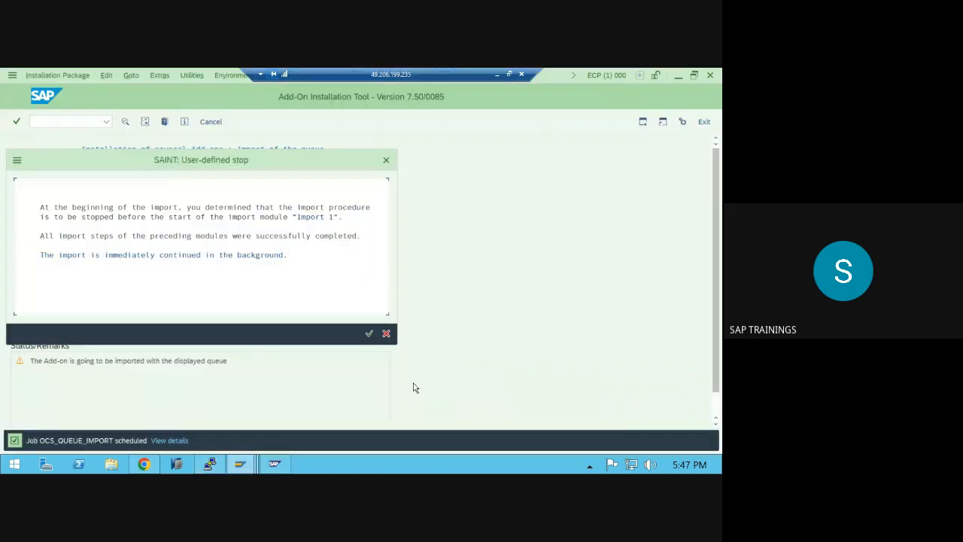
pyautogui.click(370, 332)
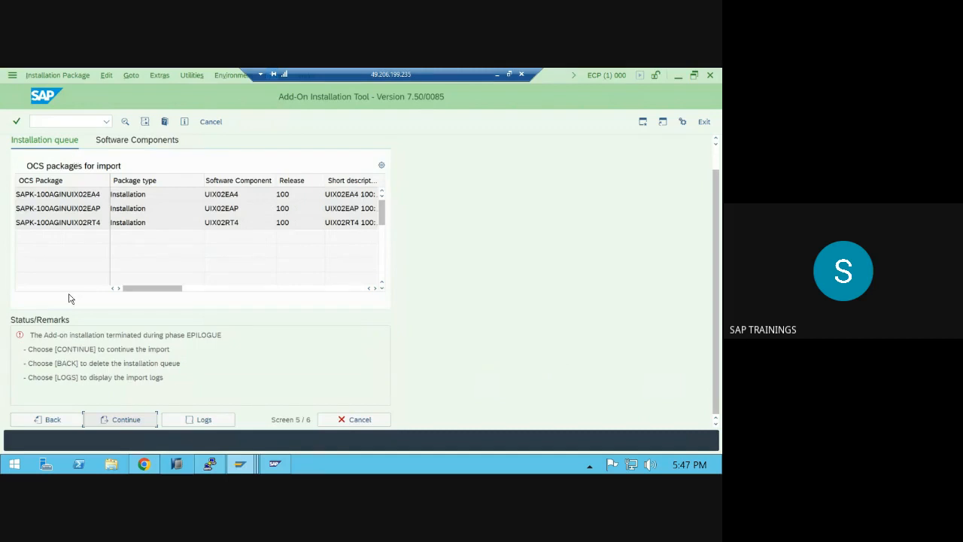
pyautogui.click(119, 419)
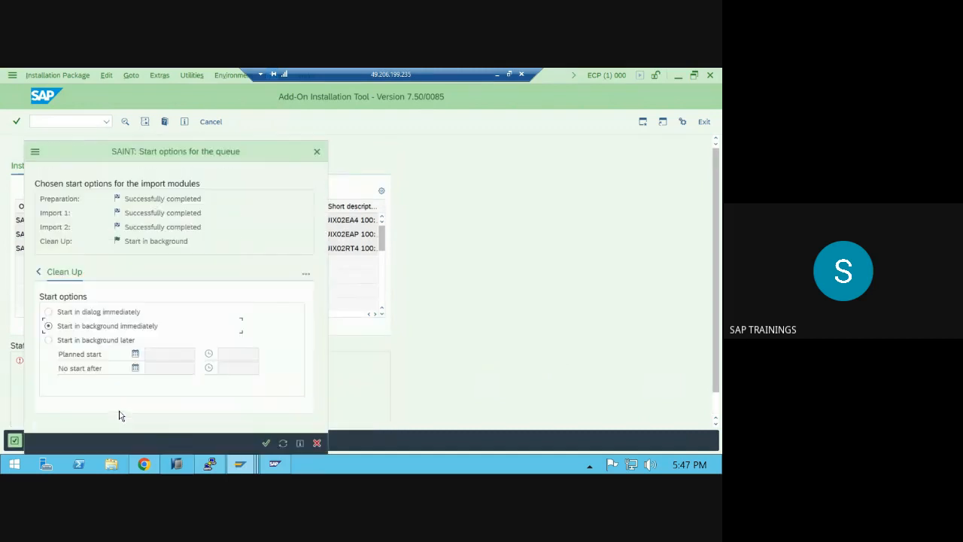
pyautogui.click(267, 443)
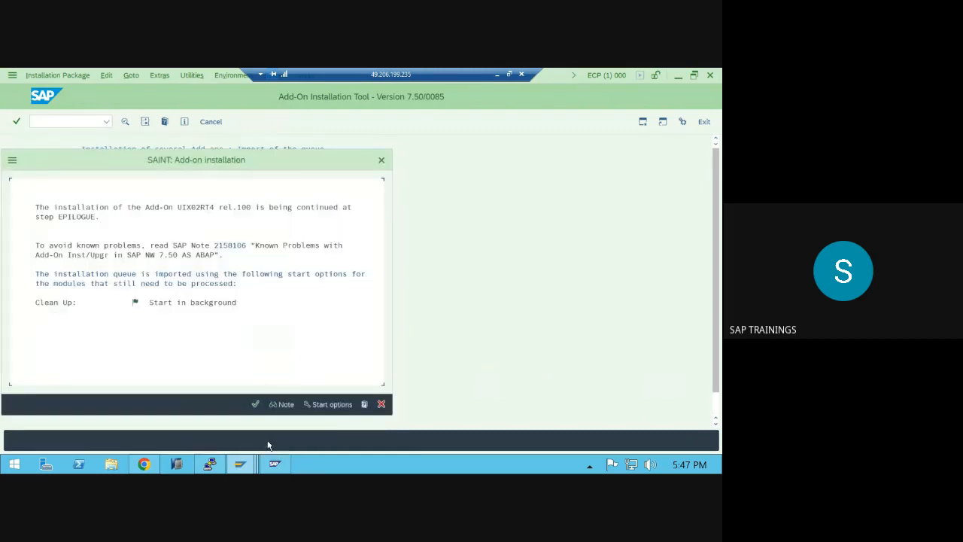
pyautogui.click(497, 74)
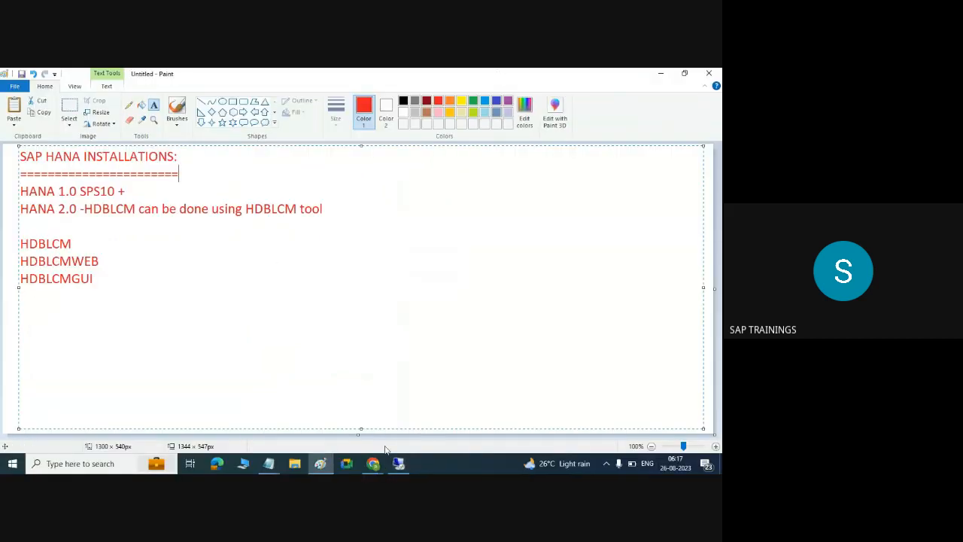
pyautogui.click(399, 464)
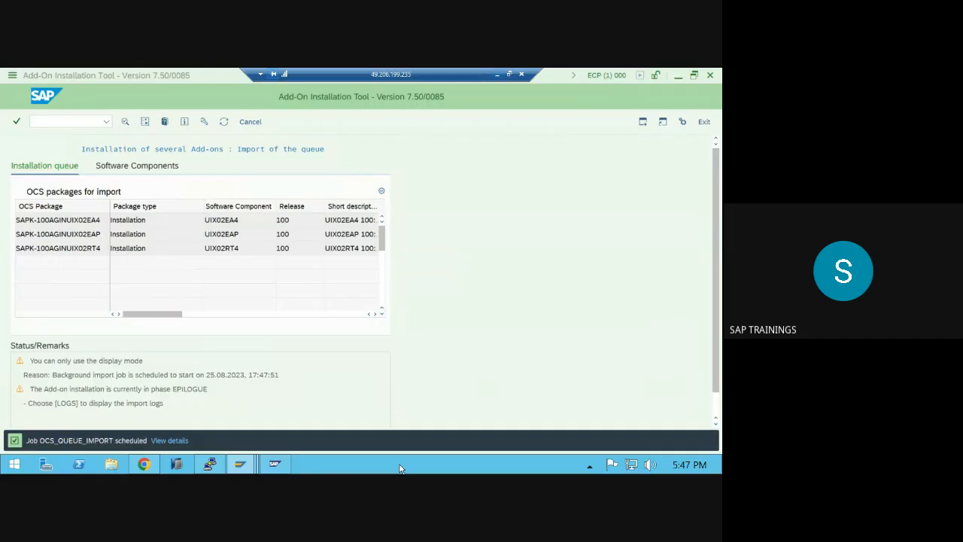
# - Launch VC_redist.x64 from Downloads, accept the licence, cancel the setup, and close the folder
pyautogui.click(115, 465)
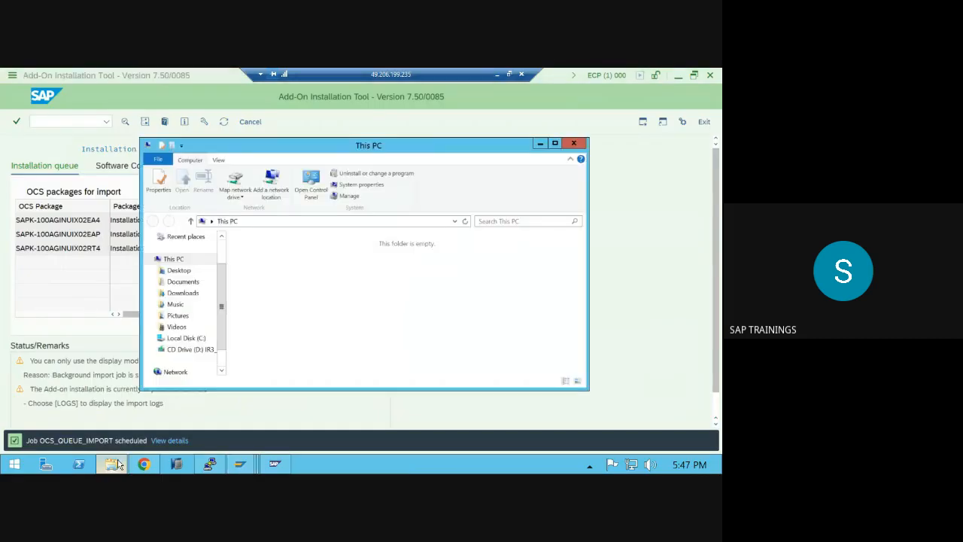
pyautogui.click(181, 293)
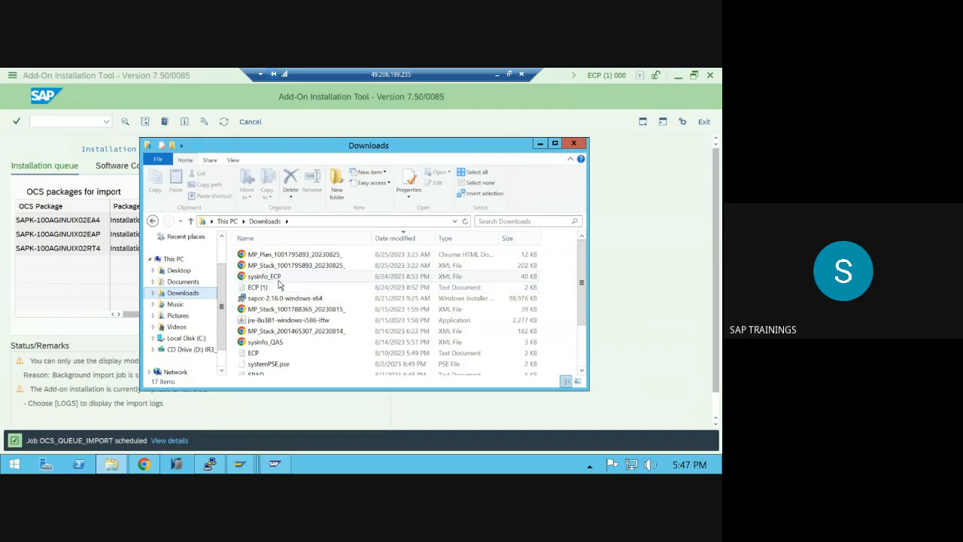
pyautogui.scroll(-1, 284, 313)
pyautogui.click(280, 364)
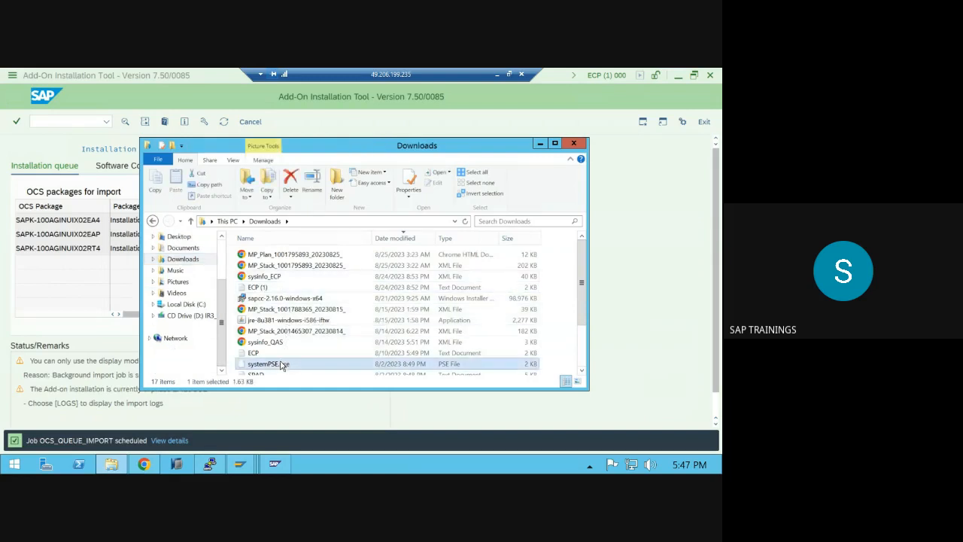
pyautogui.scroll(-2, 281, 366)
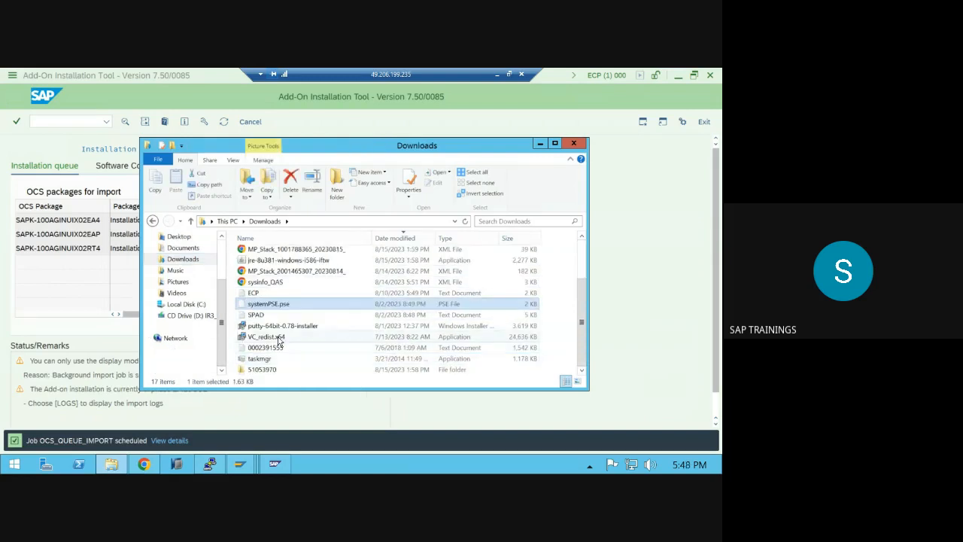
pyautogui.doubleClick(280, 337)
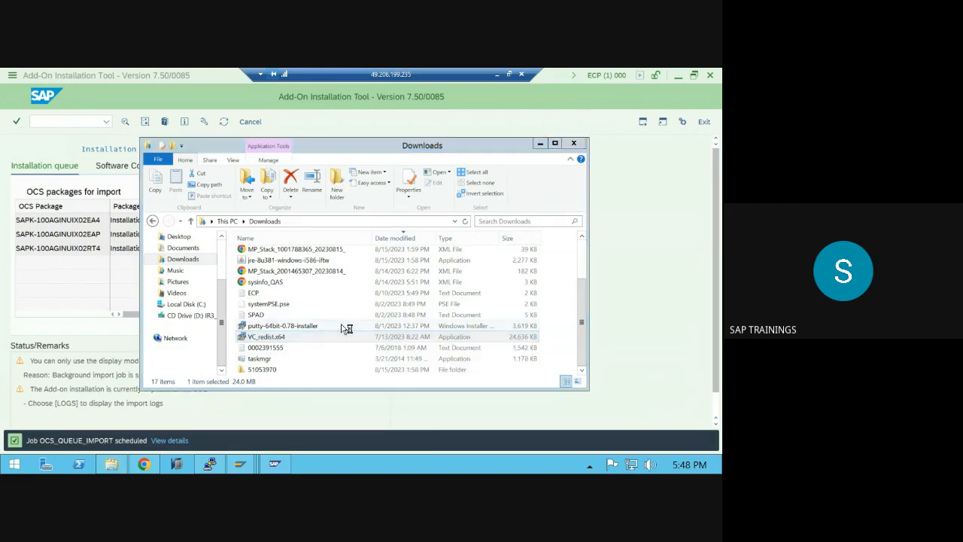
pyautogui.click(301, 309)
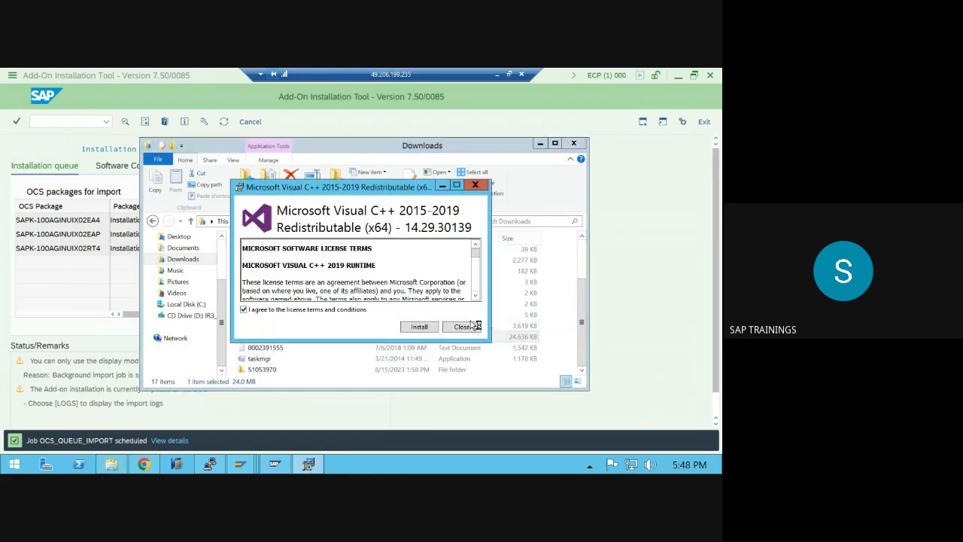
pyautogui.click(468, 327)
pyautogui.click(419, 304)
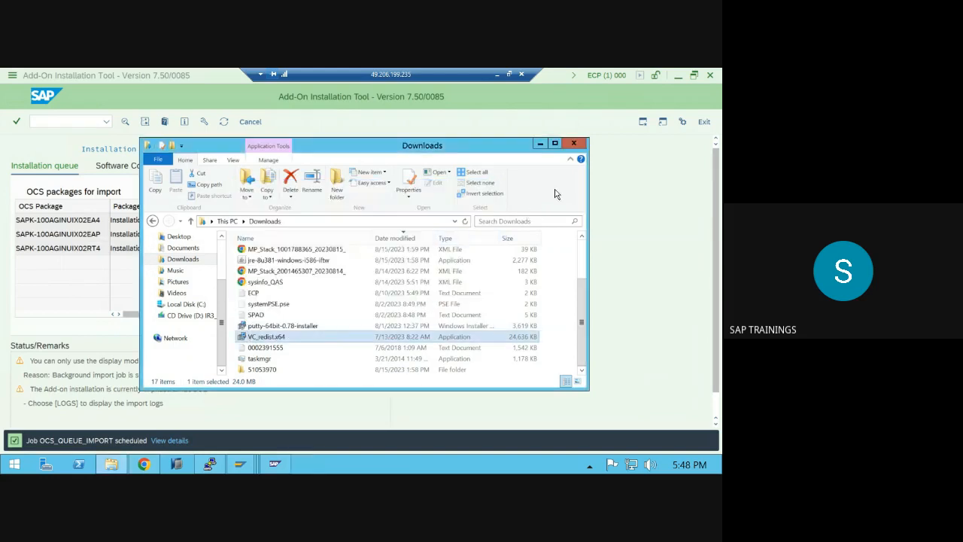
pyautogui.click(573, 143)
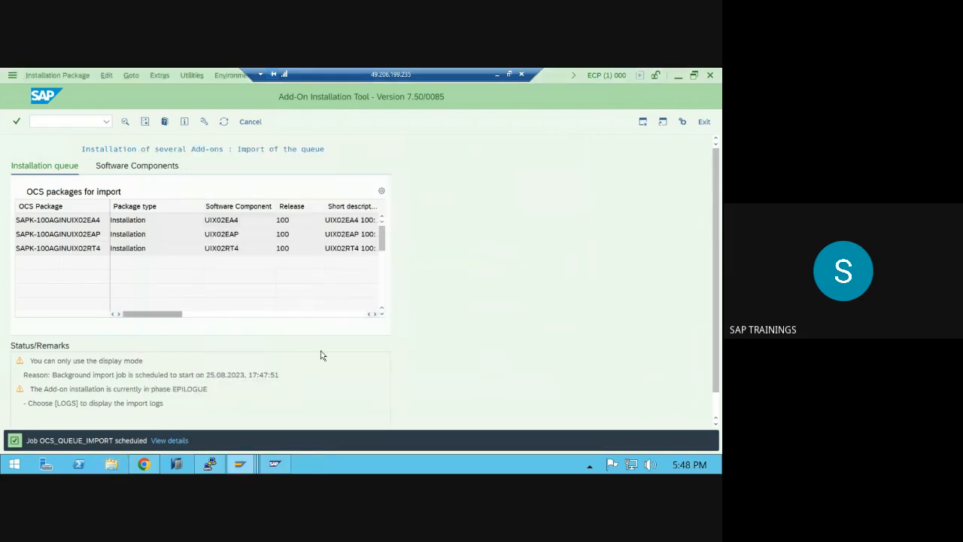
pyautogui.click(209, 464)
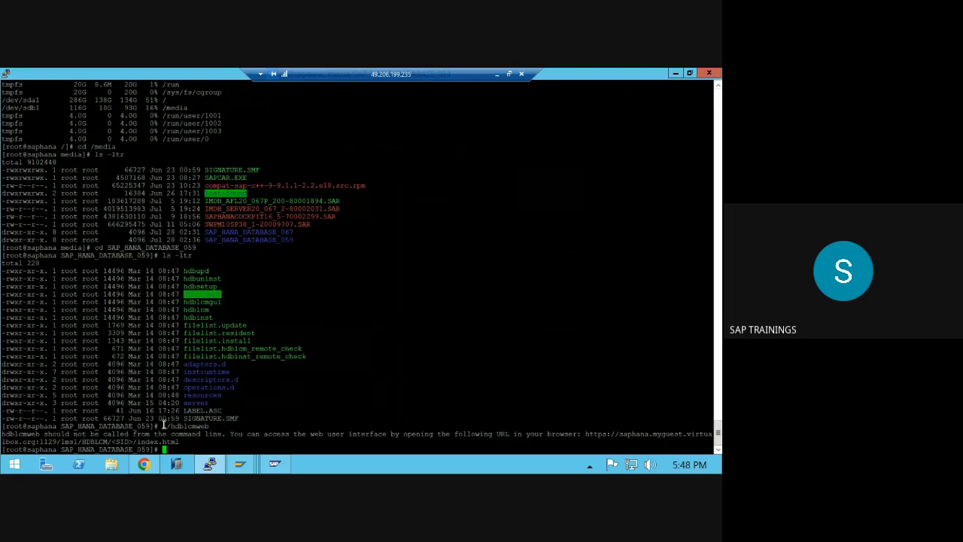
pyautogui.moveTo(163, 426); pyautogui.dragTo(170, 428)
pyautogui.doubleClick(208, 317)
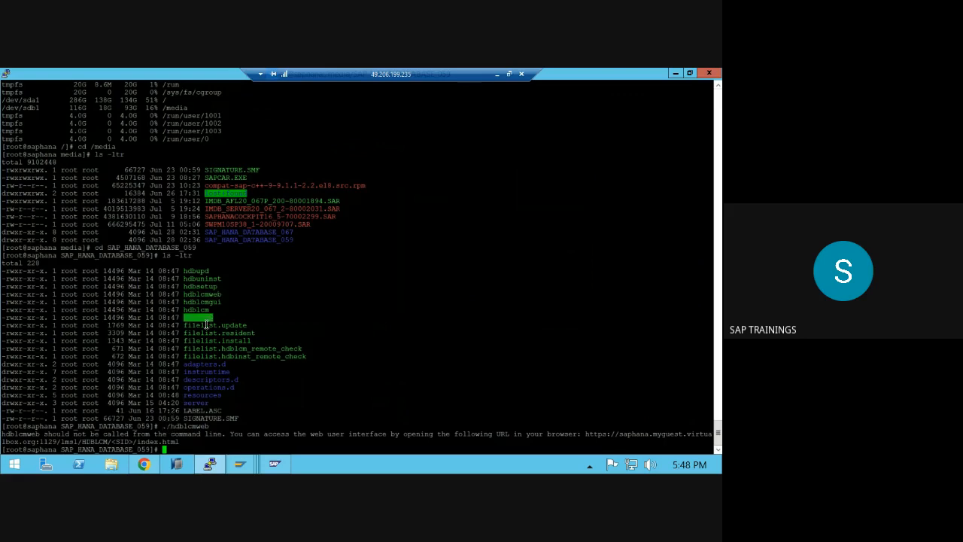
pyautogui.click(170, 426)
pyautogui.moveTo(171, 427); pyautogui.dragTo(197, 427)
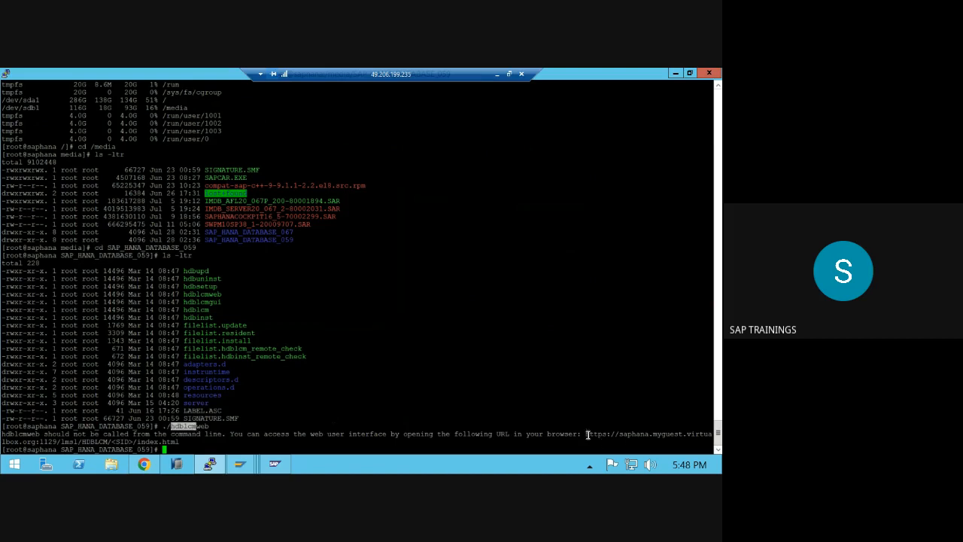
pyautogui.moveTo(586, 434); pyautogui.dragTo(232, 443)
pyautogui.hotkey('ctrl', 'c')
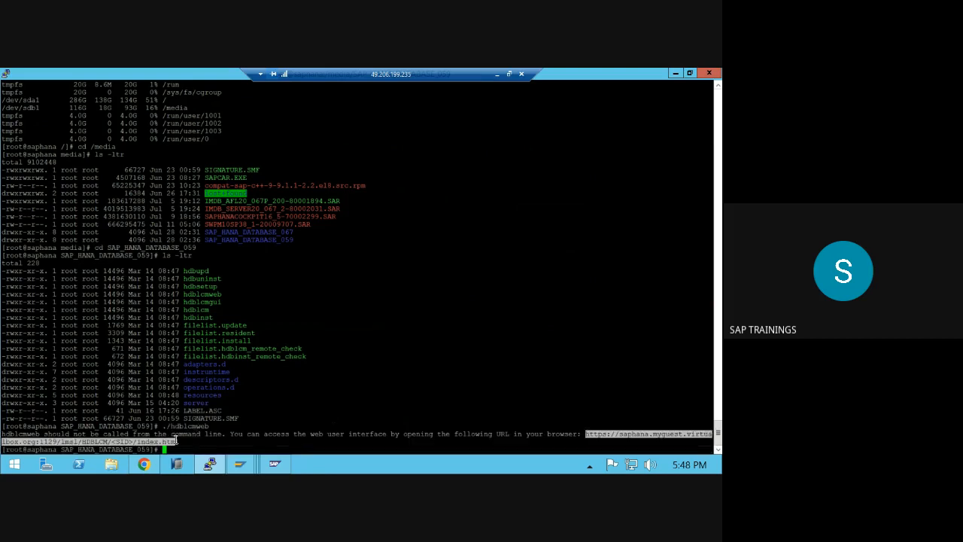
pyautogui.click(143, 464)
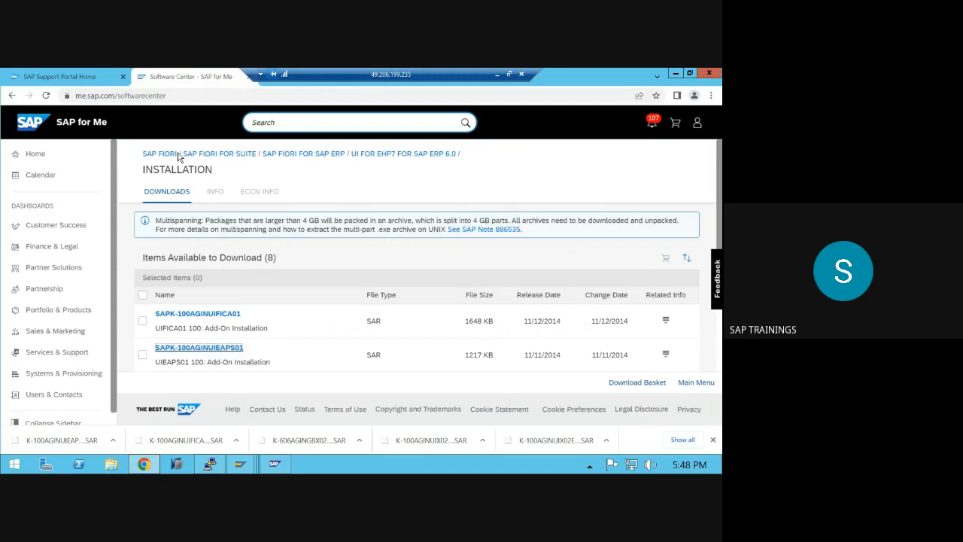
# - Load the copied HDBLCM URL in Chrome, proceed past the certificate warning, and note port 1129
pyautogui.click(183, 96)
pyautogui.hotkey('ctrl', 'v')
pyautogui.press('Return')
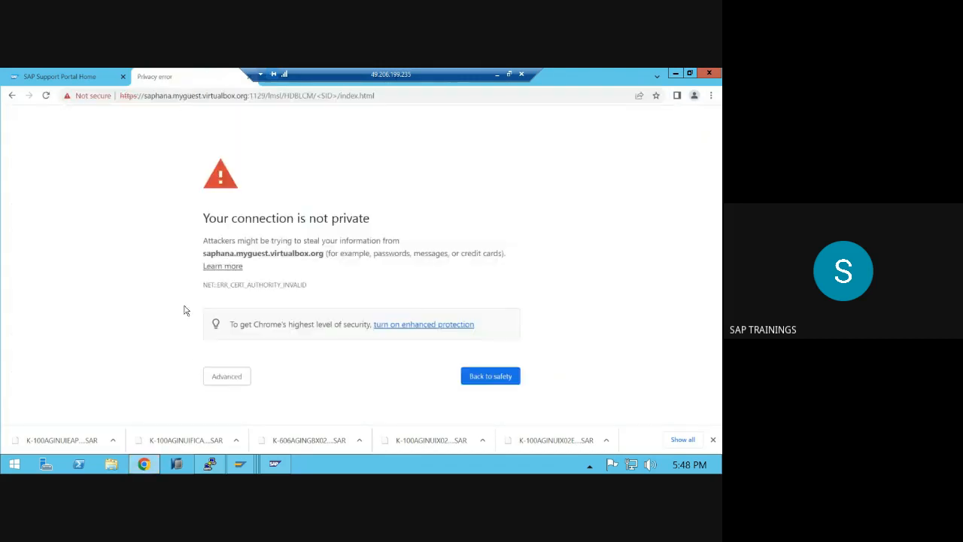
pyautogui.click(218, 376)
pyautogui.scroll(-1, 266, 370)
pyautogui.click(266, 392)
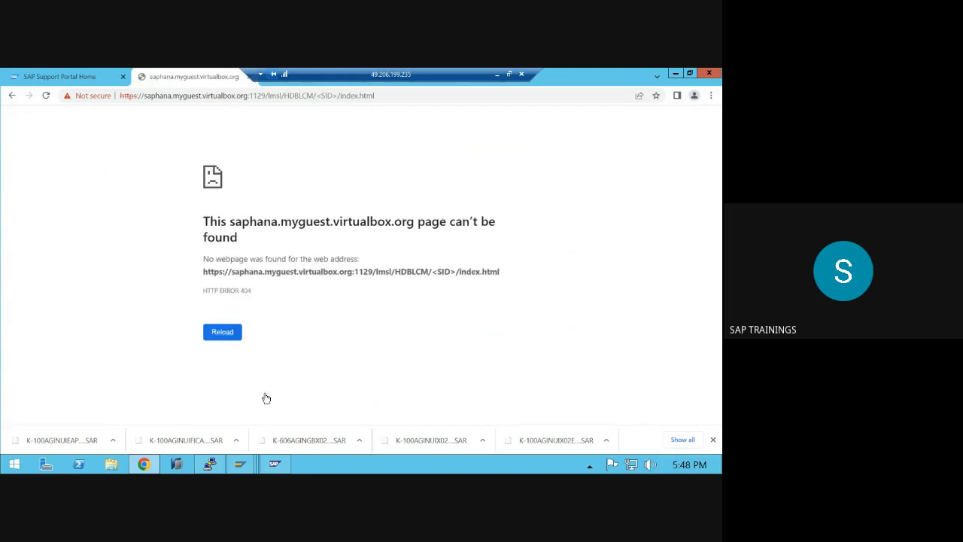
pyautogui.moveTo(354, 274); pyautogui.dragTo(369, 275)
pyautogui.moveTo(244, 467)
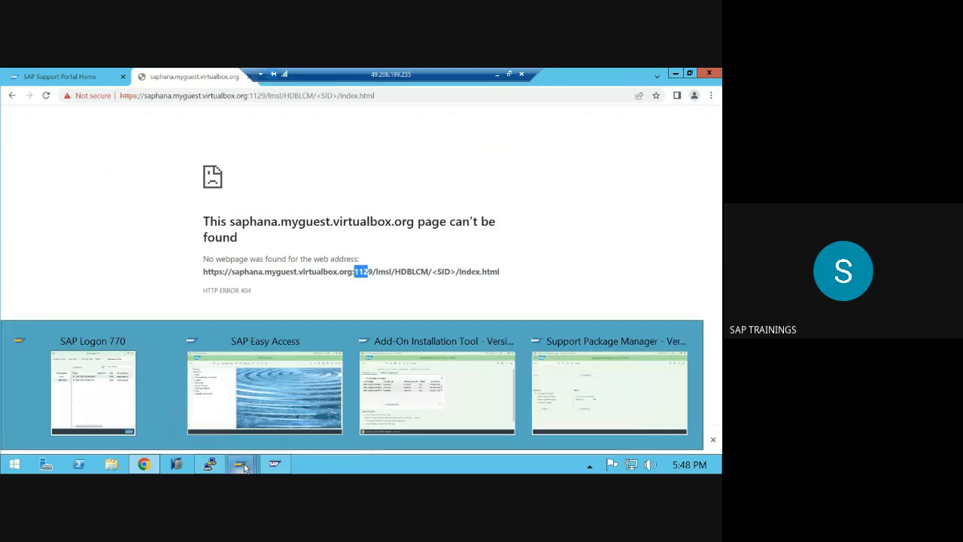
pyautogui.click(220, 468)
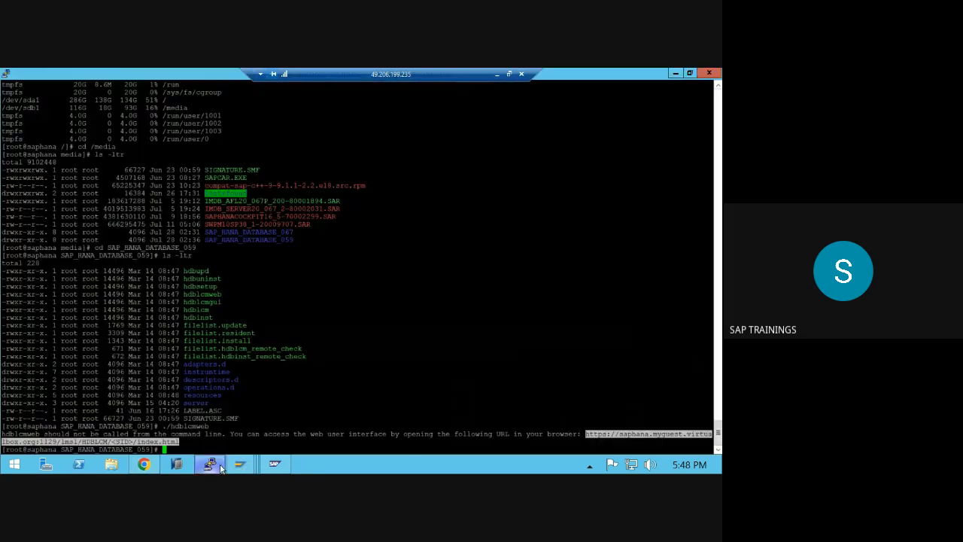
# - Run ./hdblcm, copying the program name from the file listing
pyautogui.click(261, 379)
pyautogui.write('./')
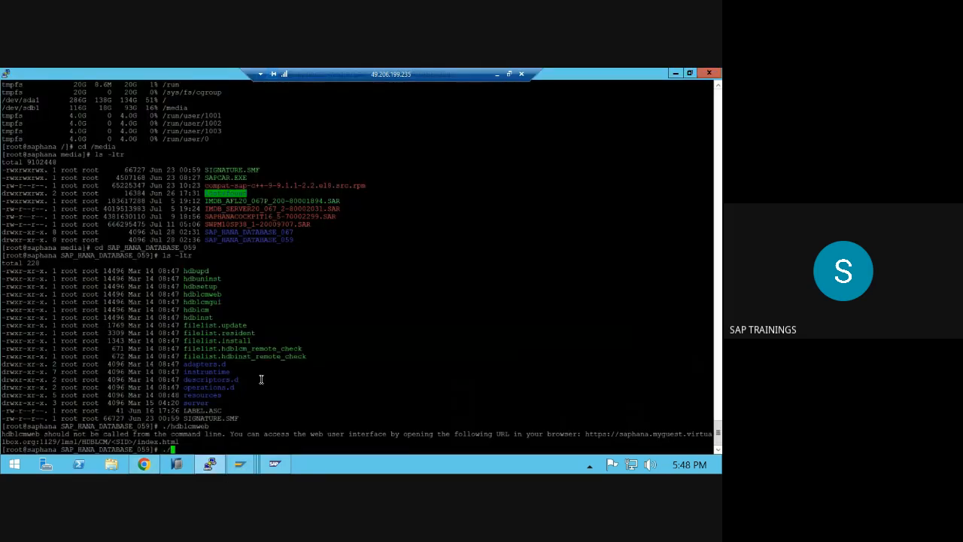
pyautogui.doubleClick(200, 309)
pyautogui.rightClick(212, 306)
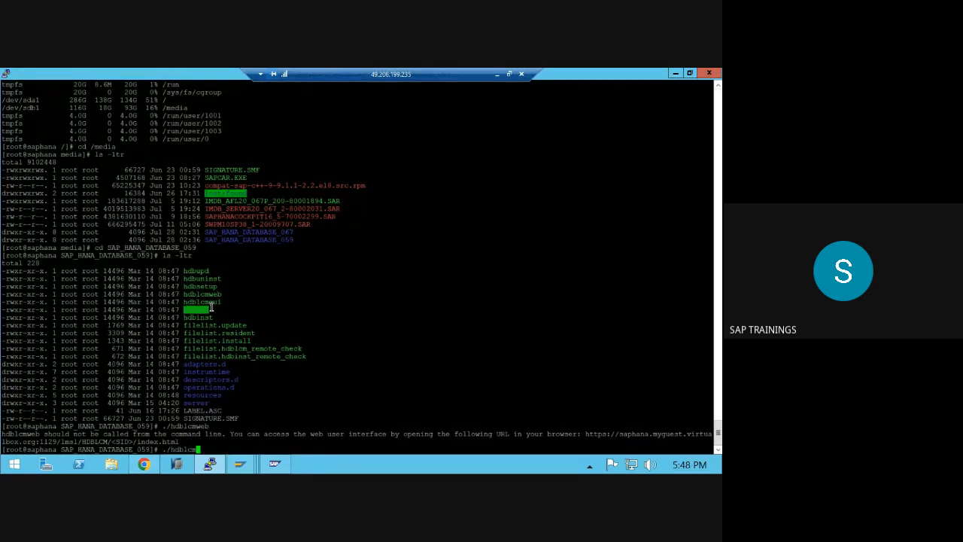
pyautogui.press('Return')
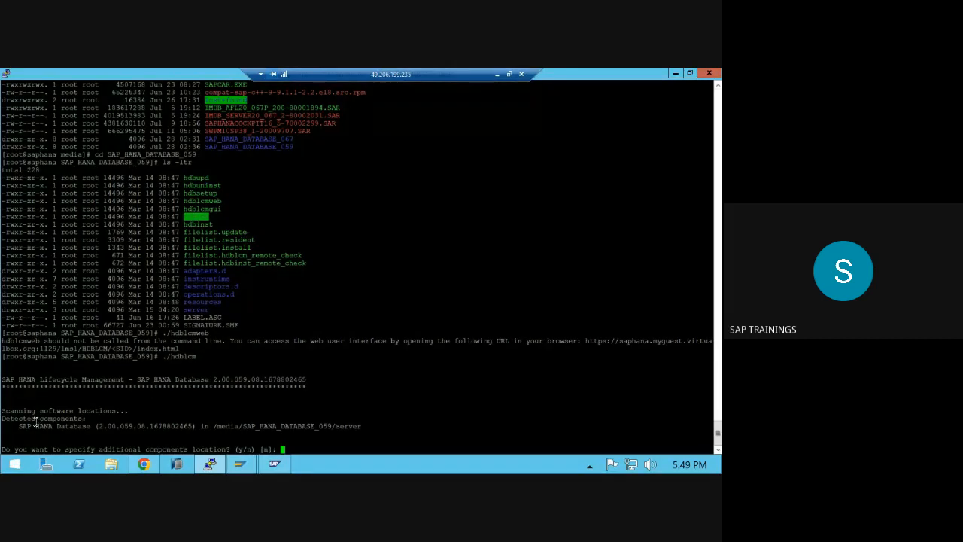
# - Decline additional component locations and choose action 4 to install a new system
pyautogui.moveTo(22, 426); pyautogui.dragTo(135, 426)
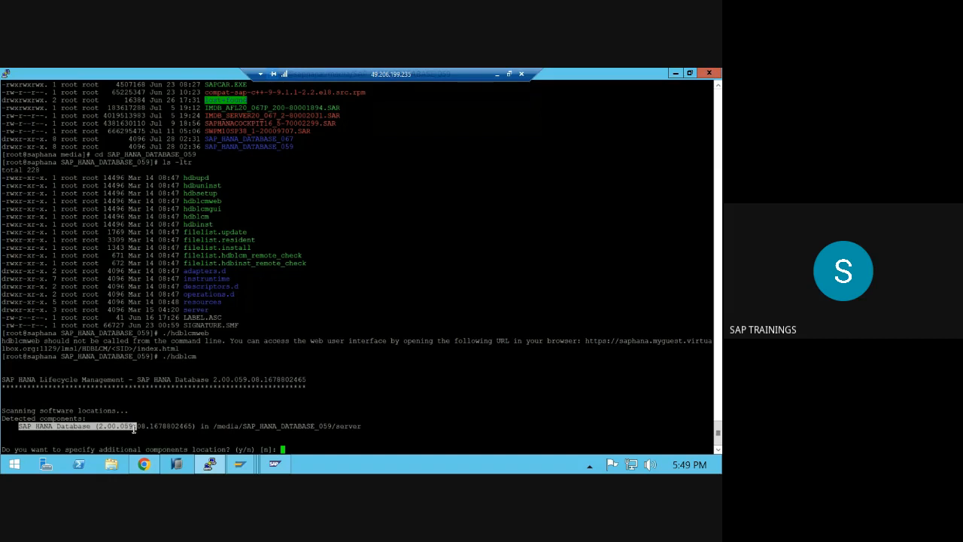
pyautogui.press('Return')
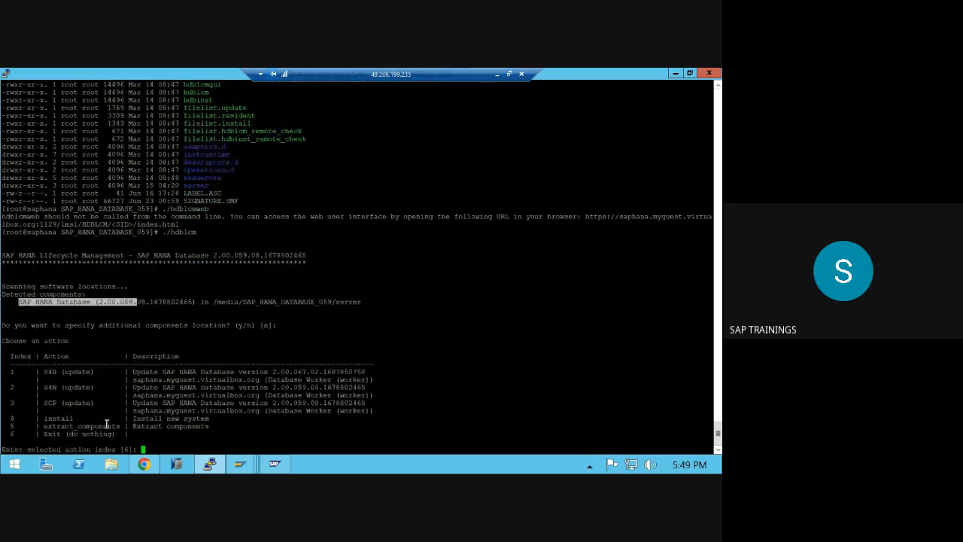
pyautogui.doubleClick(55, 419)
pyautogui.moveTo(4, 419); pyautogui.dragTo(60, 417)
pyautogui.click(59, 415)
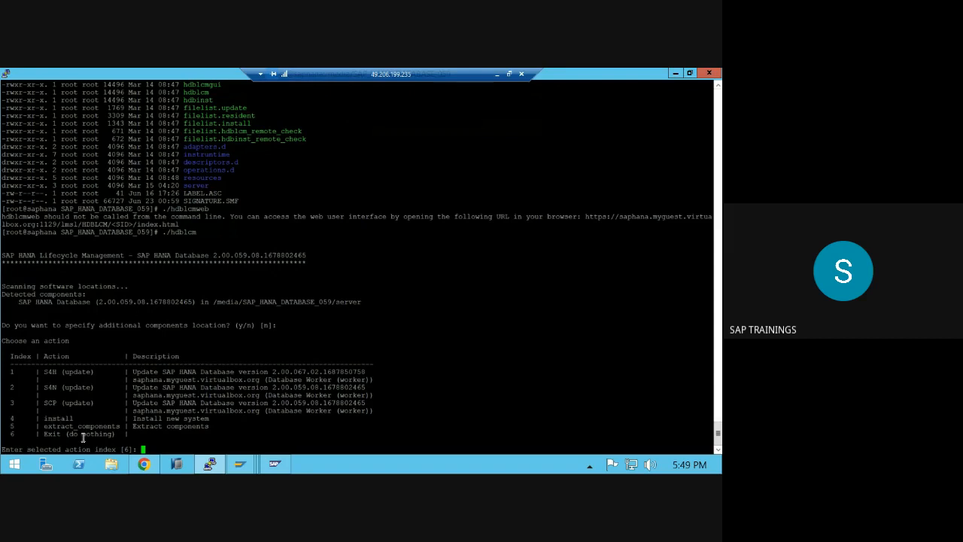
pyautogui.doubleClick(105, 450)
pyautogui.write('4')
pyautogui.press('Return')
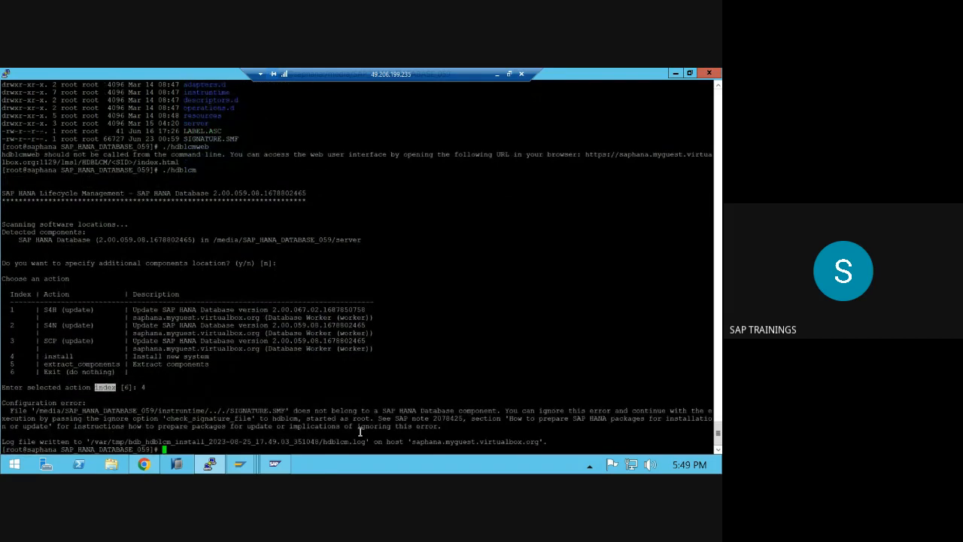
# - Recall ./hdblcm and append --ignore check_signature_file, taking the option name from the error text
pyautogui.moveTo(402, 429); pyautogui.dragTo(434, 426)
pyautogui.moveTo(498, 410); pyautogui.dragTo(510, 421)
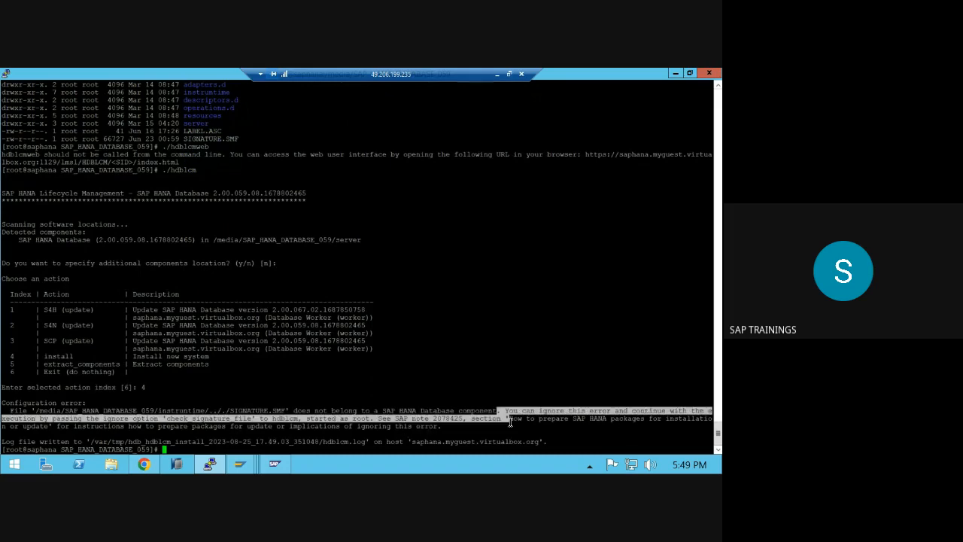
pyautogui.click(319, 410)
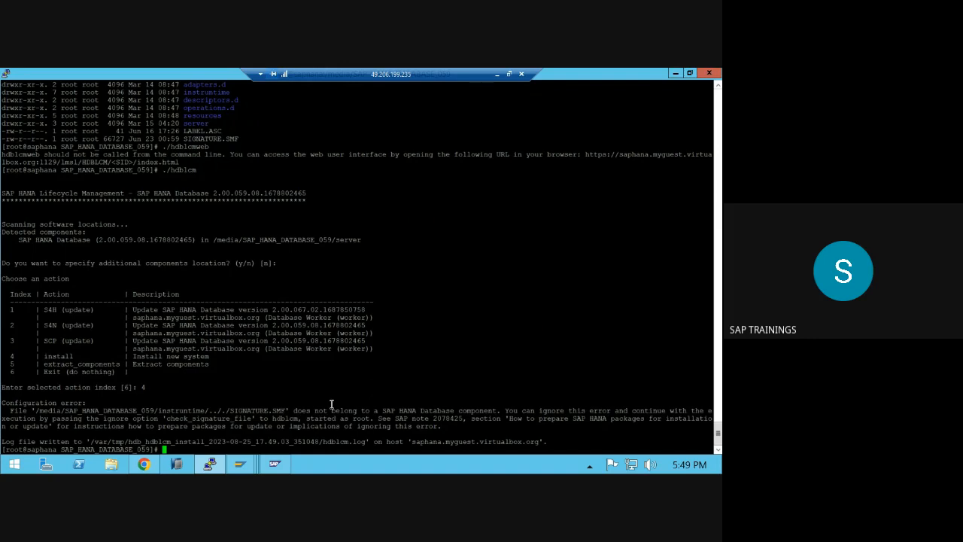
pyautogui.press('Up')
pyautogui.write('--ignore')
pyautogui.doubleClick(218, 419)
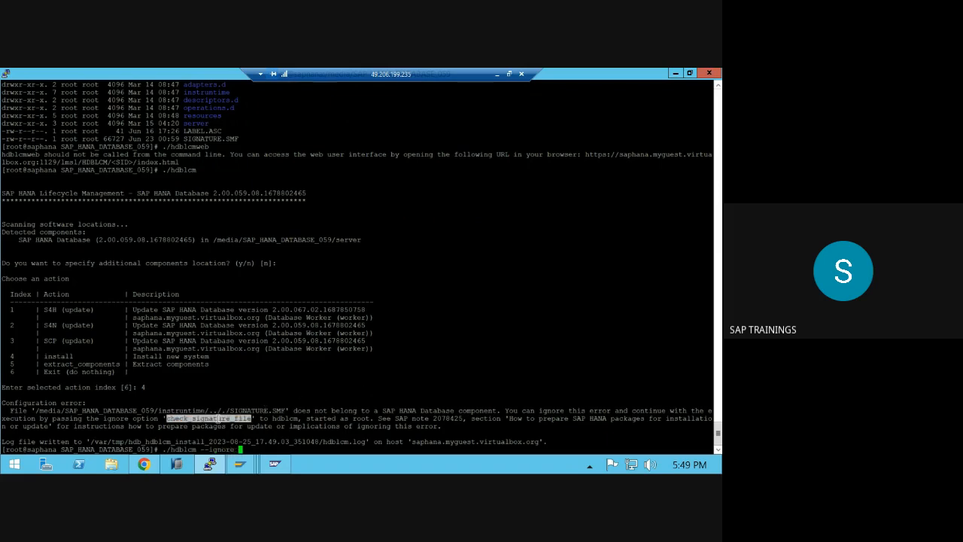
pyautogui.rightClick(218, 419)
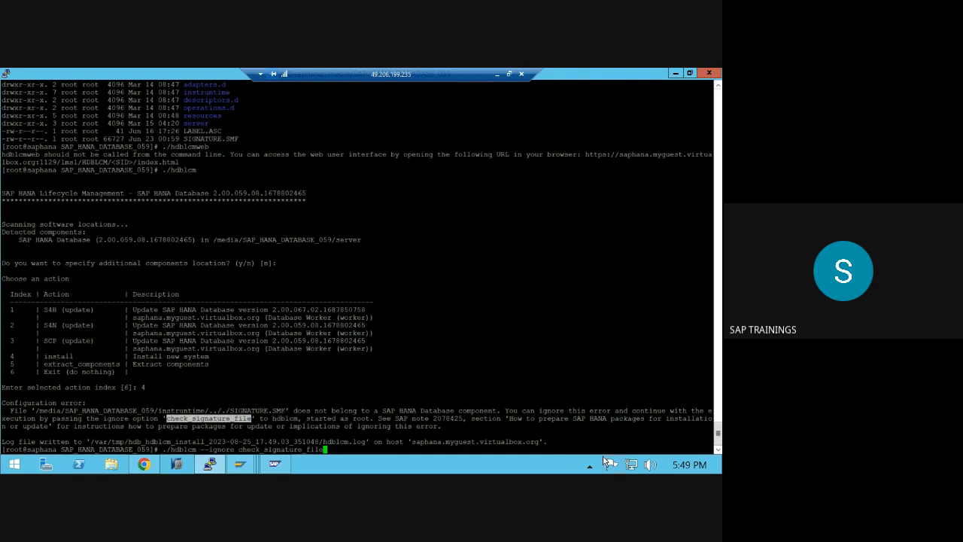
# - Check the option against the error message and run the amended hdblcm command
pyautogui.moveTo(547, 410); pyautogui.dragTo(611, 411)
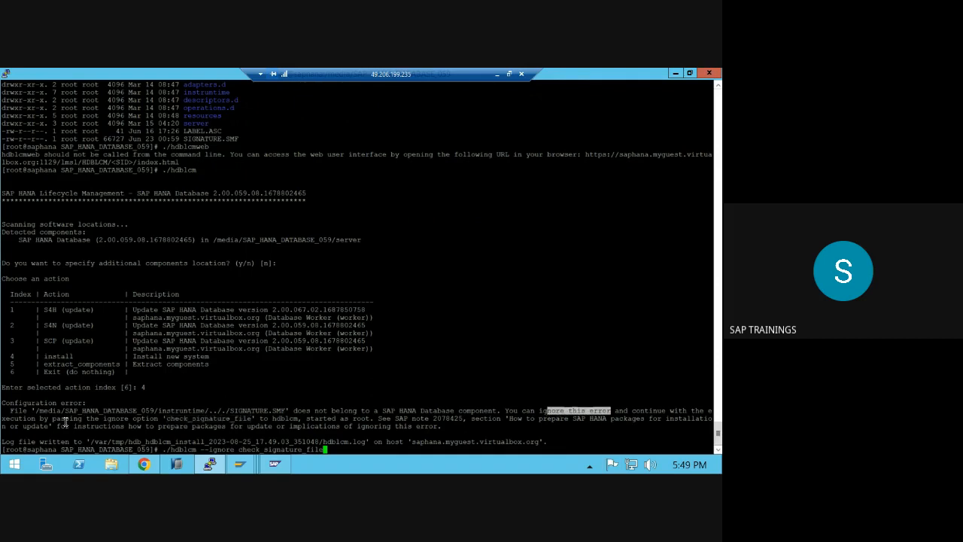
pyautogui.moveTo(105, 418); pyautogui.dragTo(269, 418)
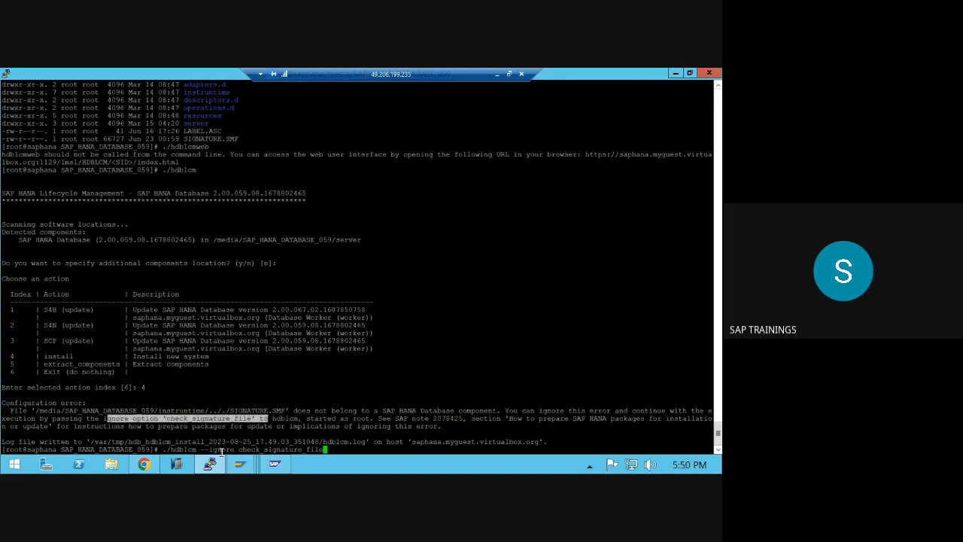
pyautogui.doubleClick(221, 450)
pyautogui.doubleClick(264, 450)
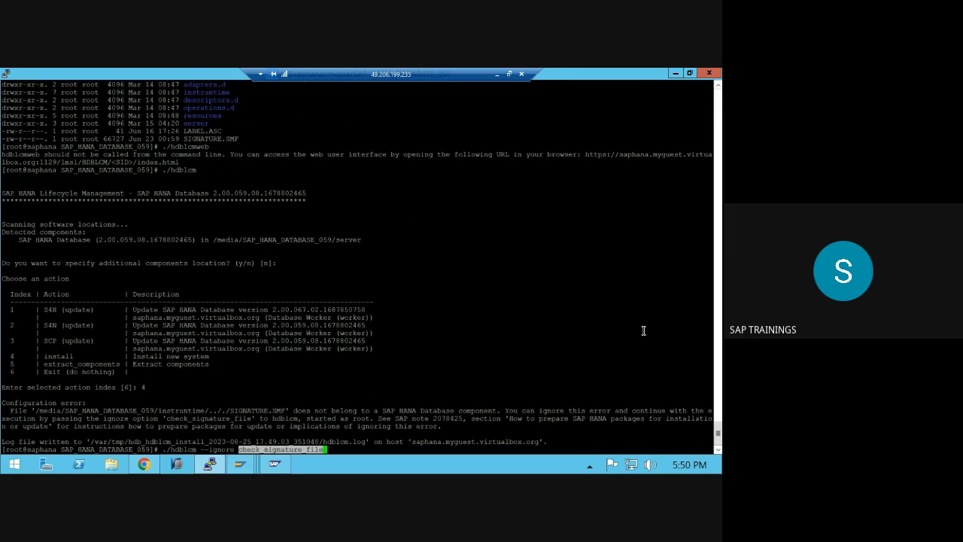
pyautogui.press('Return')
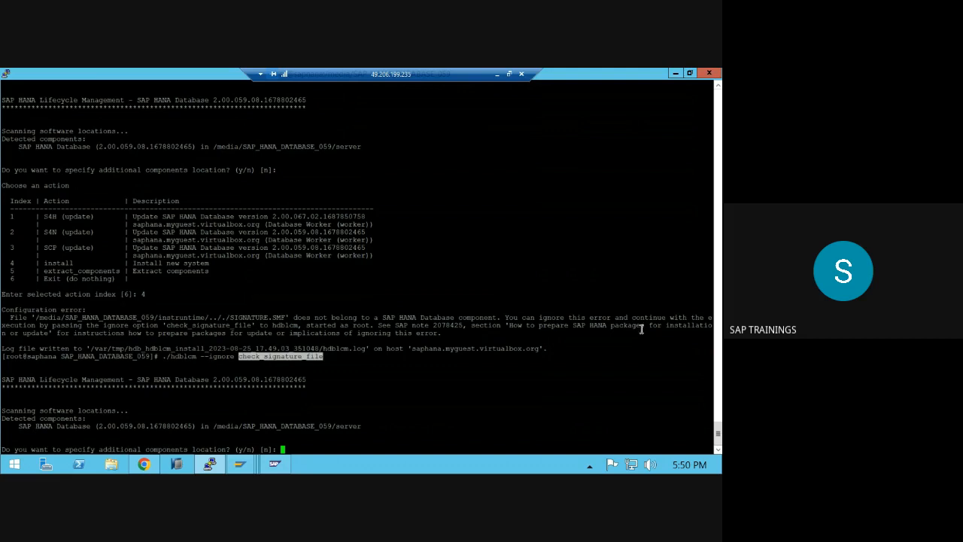
# - Decline additional component locations and choose action 4 to install a new system
pyautogui.click(188, 447)
pyautogui.moveTo(188, 448); pyautogui.dragTo(210, 445)
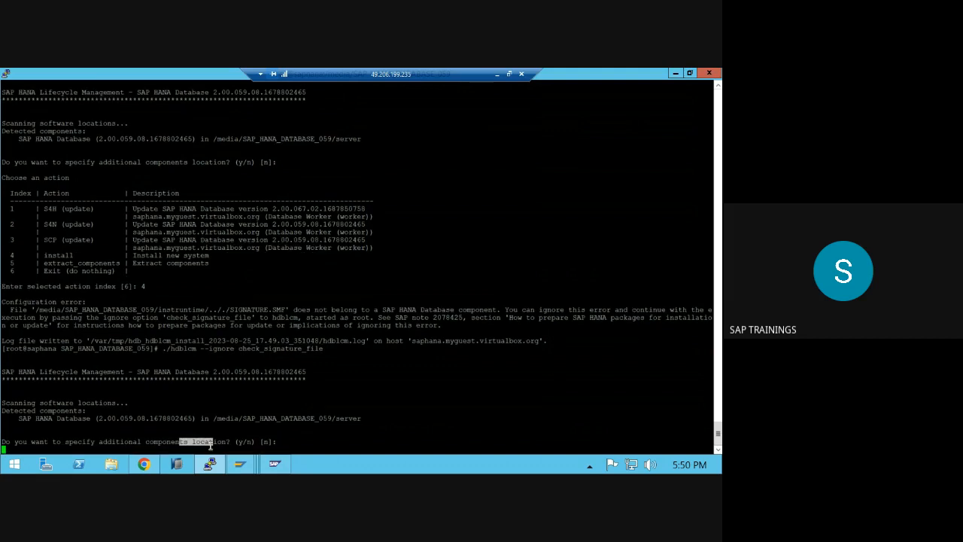
pyautogui.press('Return')
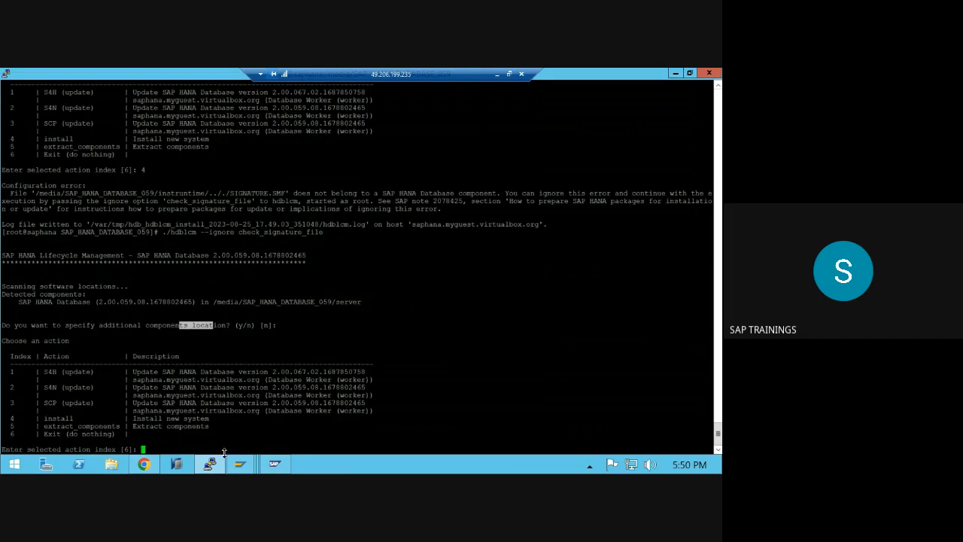
pyautogui.moveTo(10, 419); pyautogui.dragTo(75, 416)
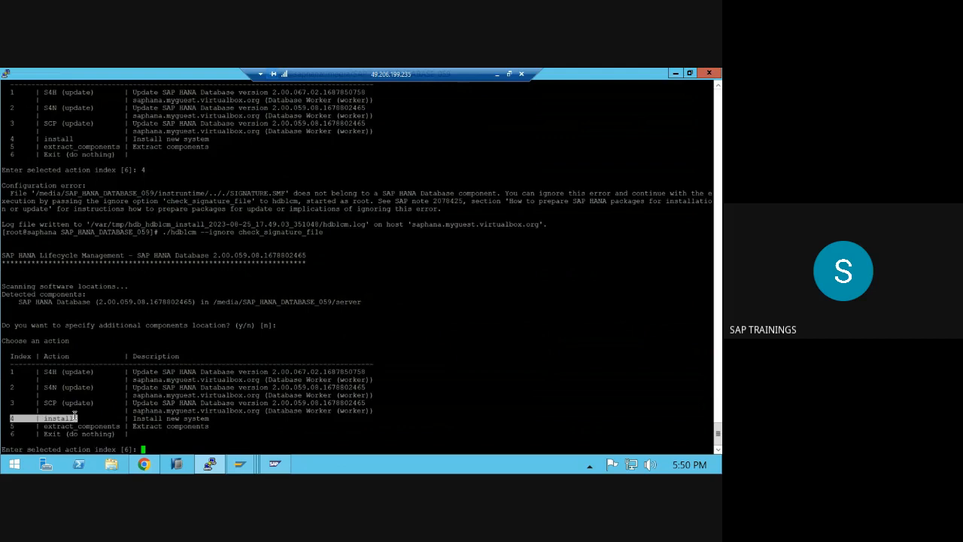
pyautogui.write('4')
pyautogui.press('Return')
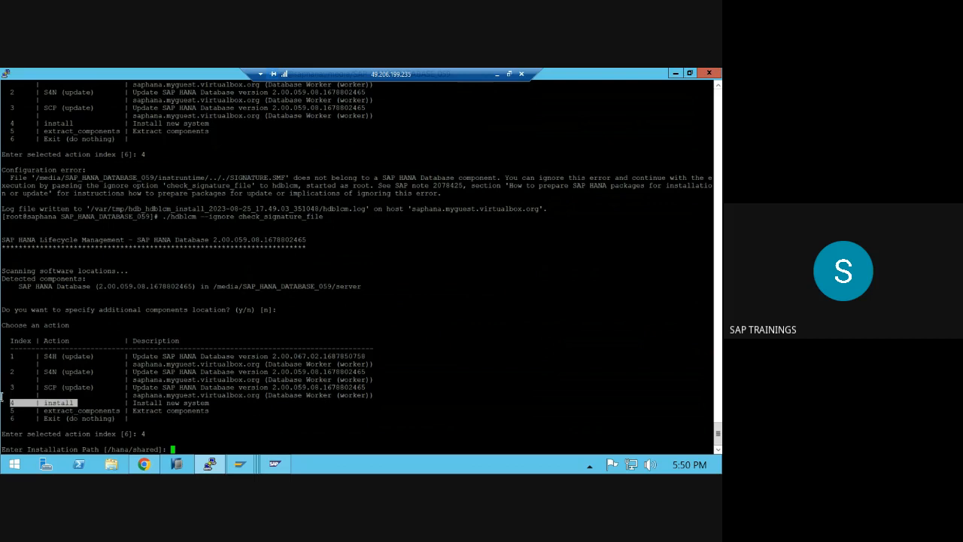
# - Keep the /hana/shared installation path and local host name, and answer n to adding hosts
pyautogui.moveTo(2, 450); pyautogui.dragTo(48, 450)
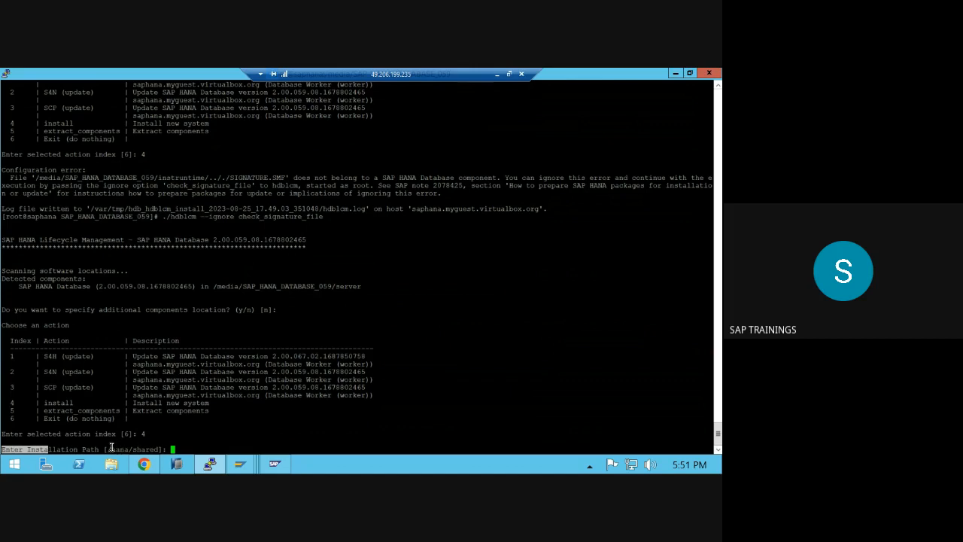
pyautogui.moveTo(108, 449); pyautogui.dragTo(158, 449)
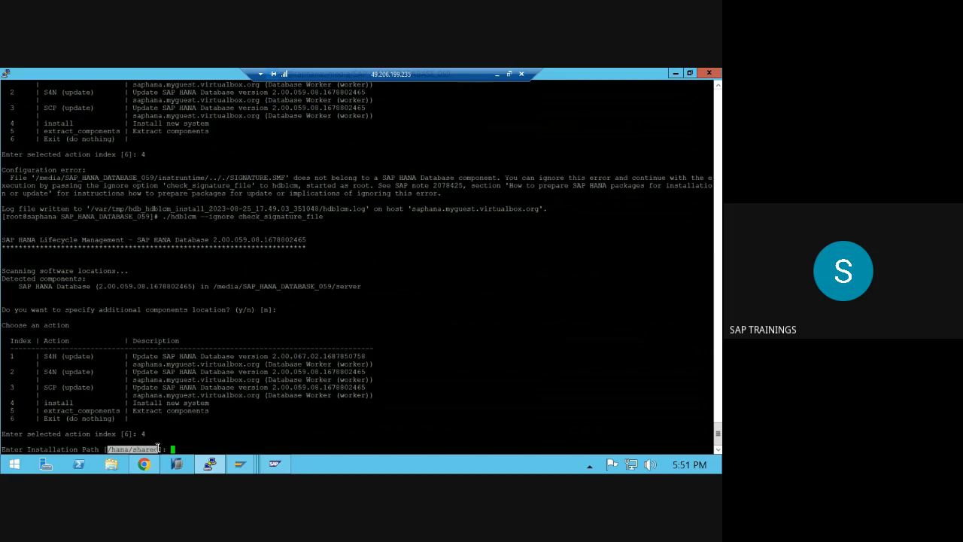
pyautogui.click(181, 449)
pyautogui.press('Return')
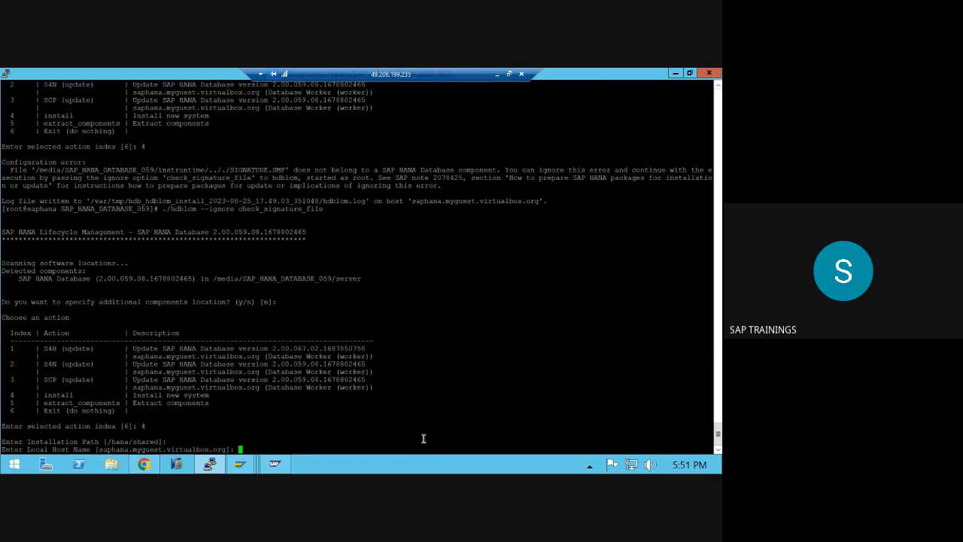
pyautogui.press('Return')
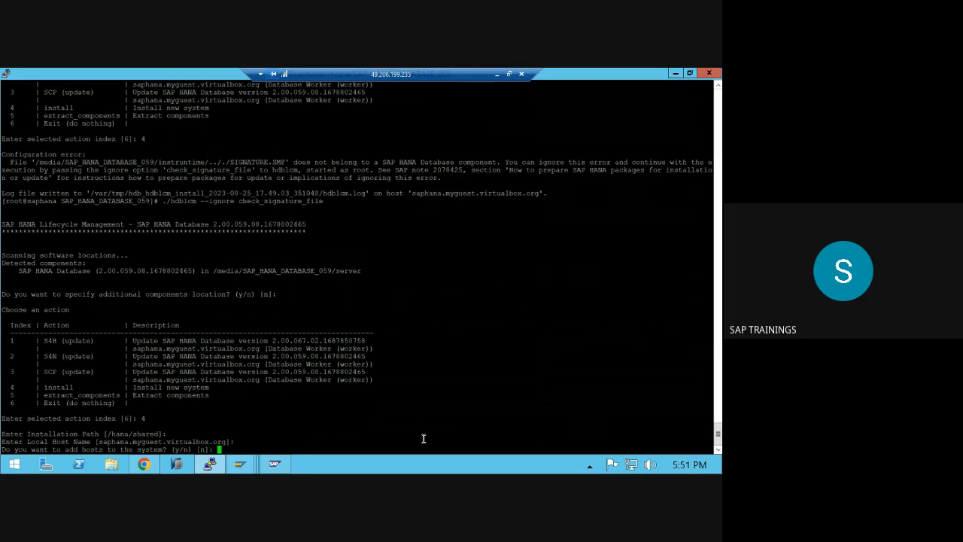
pyautogui.write('n')
pyautogui.press('BackSpace')
pyautogui.write('n')
pyautogui.press('Return')
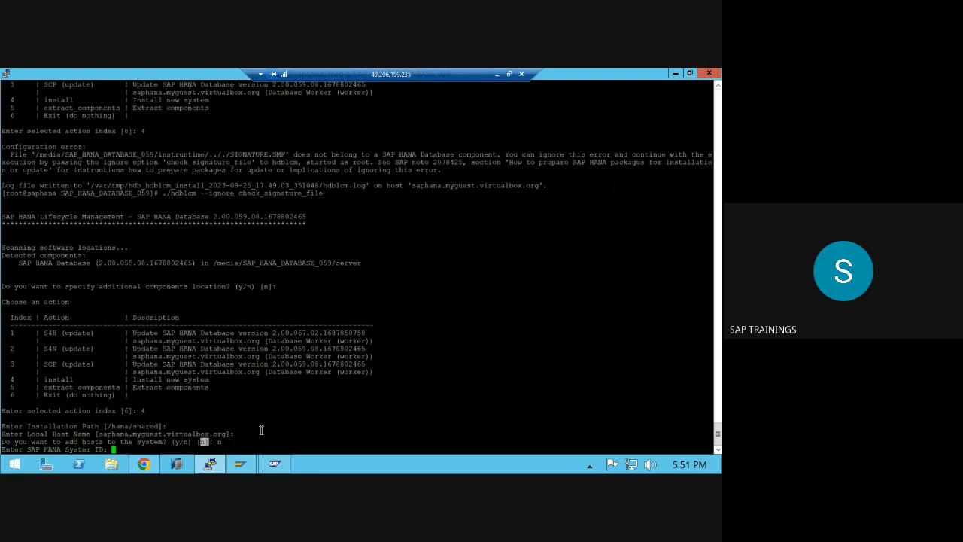
# - Set system ID HDB, and accept instance number 02 and the default worker group
pyautogui.press('Return')
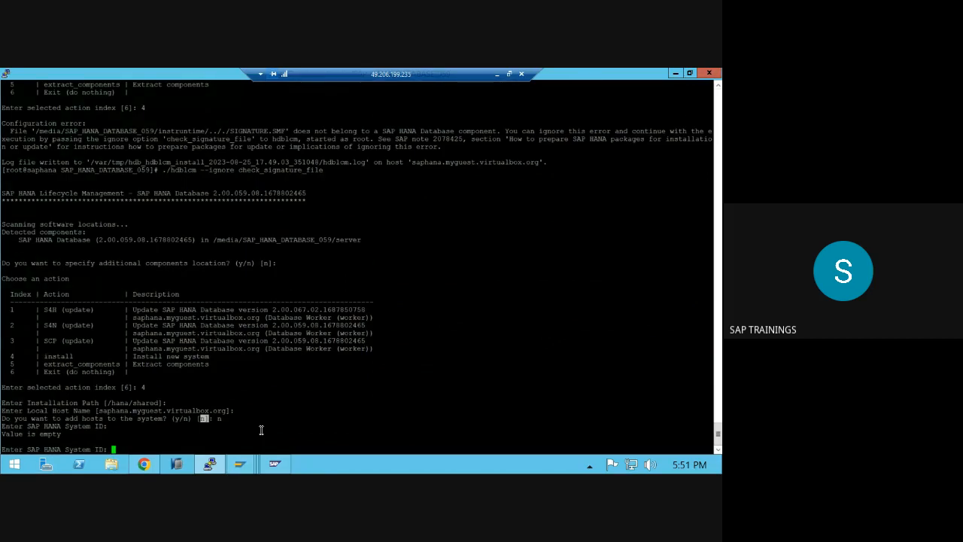
pyautogui.write('HDB')
pyautogui.press('Return')
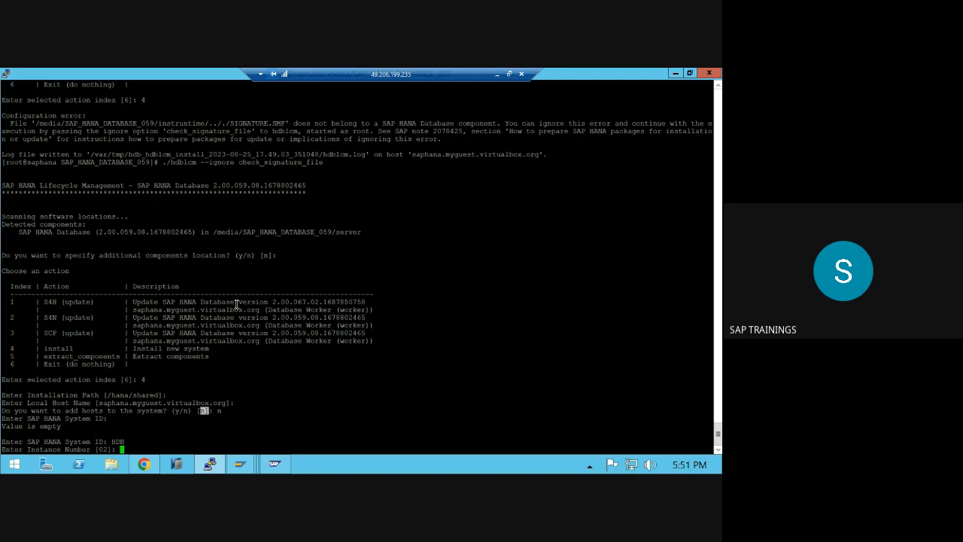
pyautogui.moveTo(235, 301); pyautogui.dragTo(241, 315)
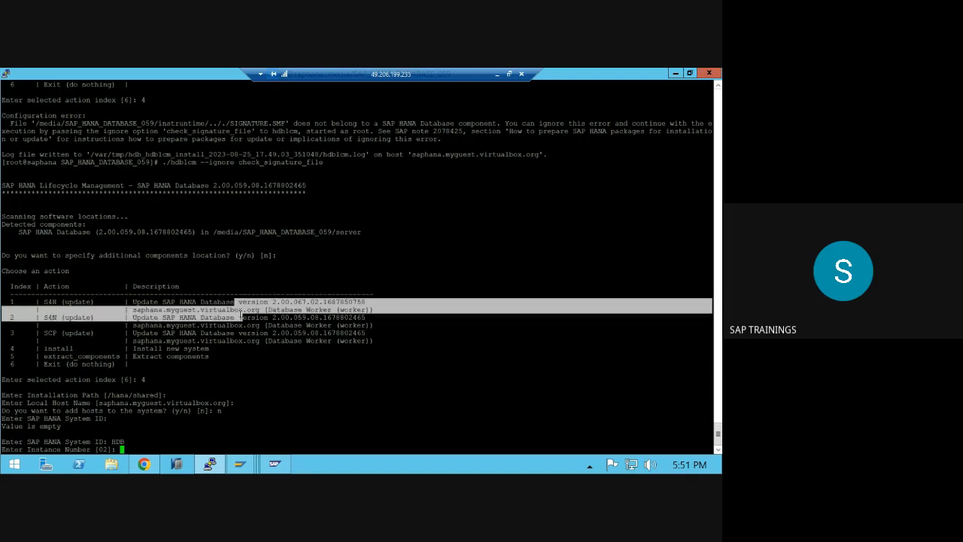
pyautogui.click(117, 439)
pyautogui.press('Return')
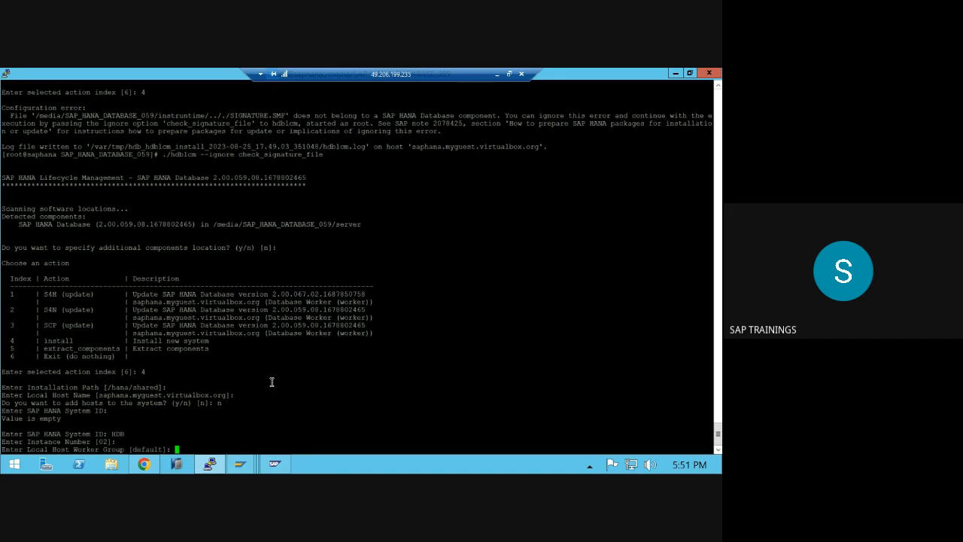
pyautogui.press('Return')
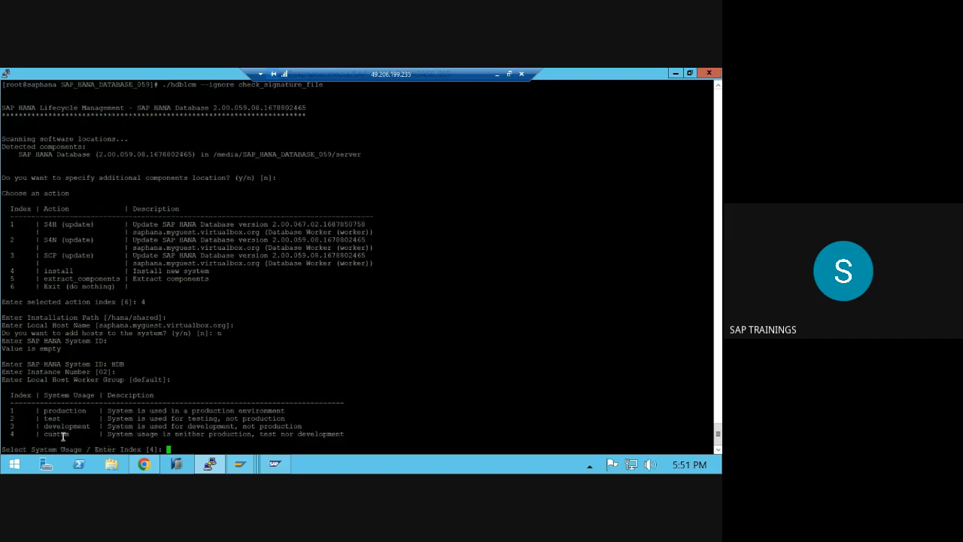
# - Highlight the listed system usage options, pointing out custom and development
pyautogui.moveTo(69, 434); pyautogui.dragTo(43, 434)
pyautogui.click(60, 427)
pyautogui.moveTo(58, 410); pyautogui.dragTo(134, 440)
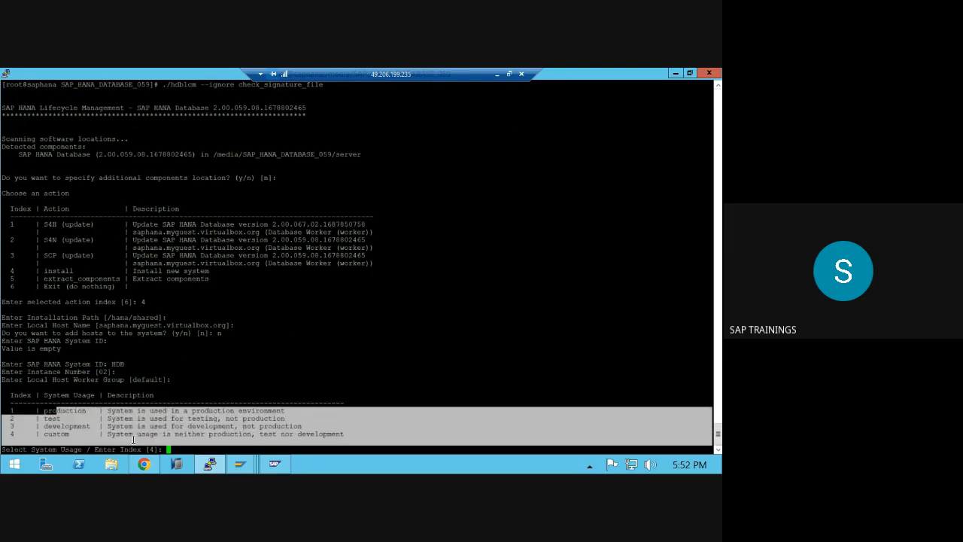
pyautogui.click(250, 425)
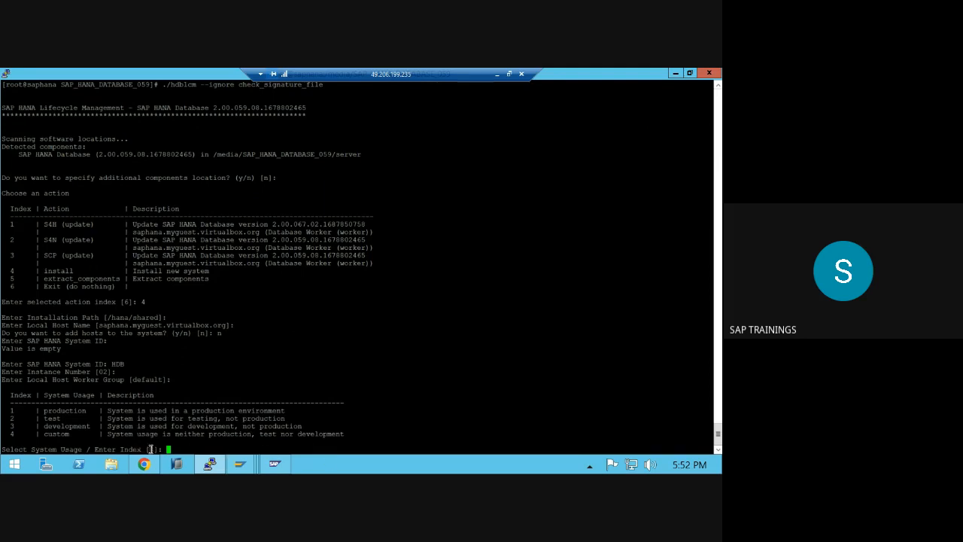
pyautogui.doubleClick(54, 427)
# - Choose system usage 3 (development) and leave data and log volume encryption off
pyautogui.write('3')
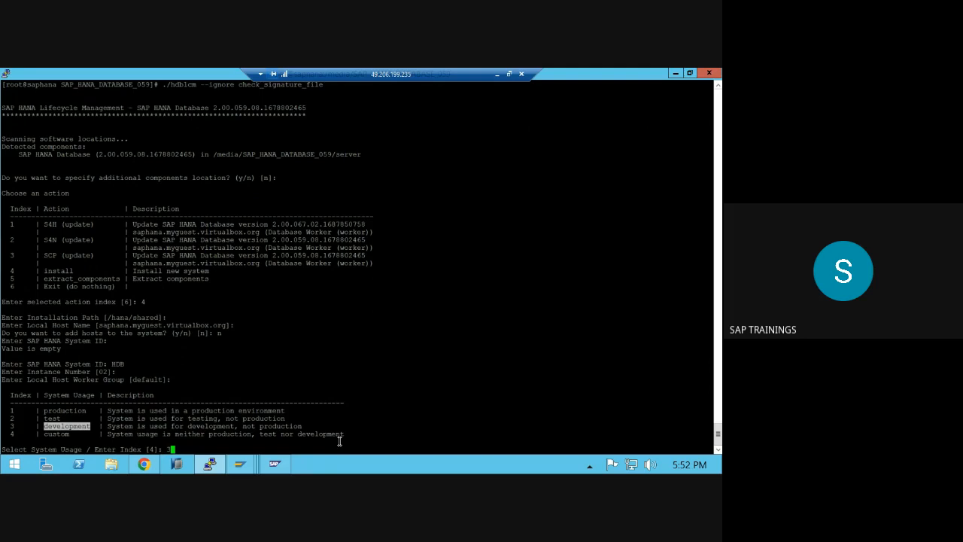
pyautogui.press('Return')
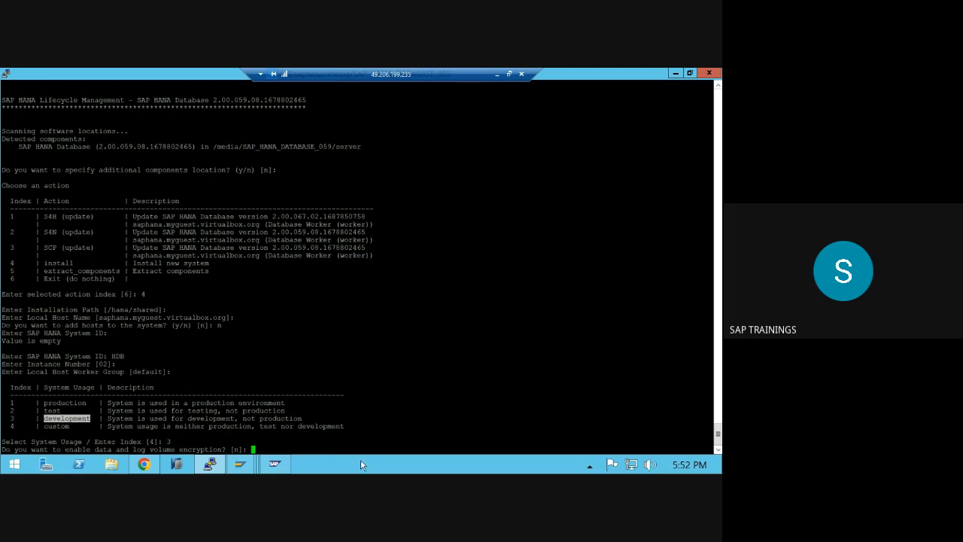
pyautogui.press('Return')
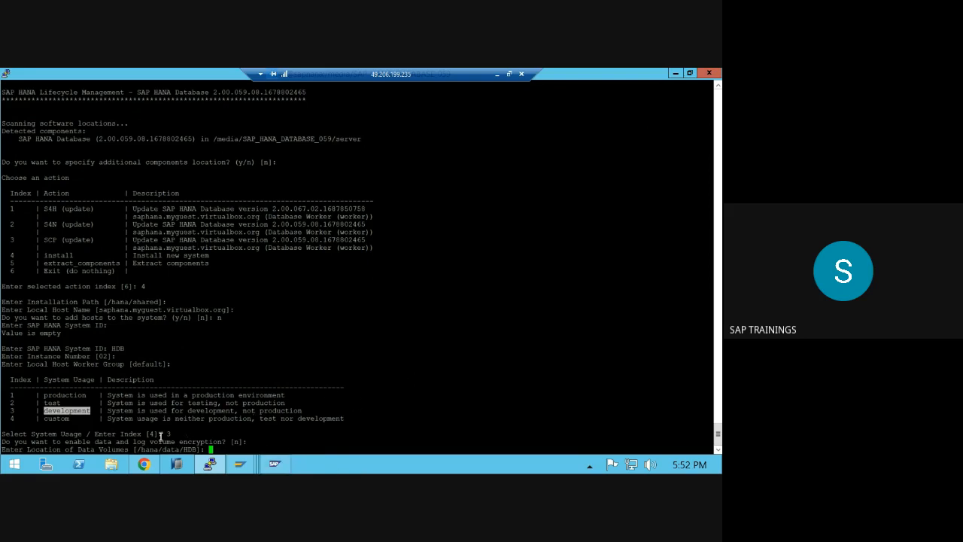
pyautogui.moveTo(136, 449); pyautogui.dragTo(197, 449)
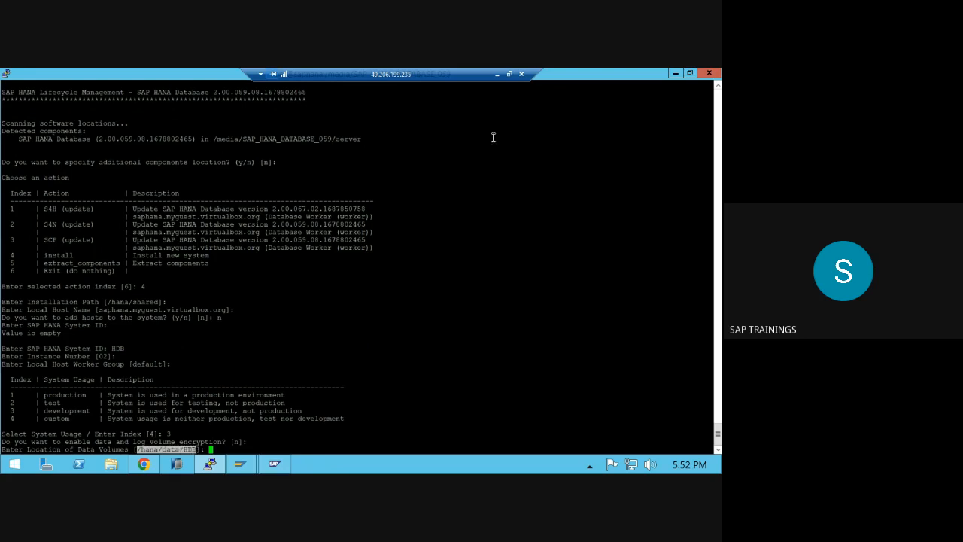
# - Replace the Paint notes with the paths /usr/sap/ and /hana/data
pyautogui.click(495, 73)
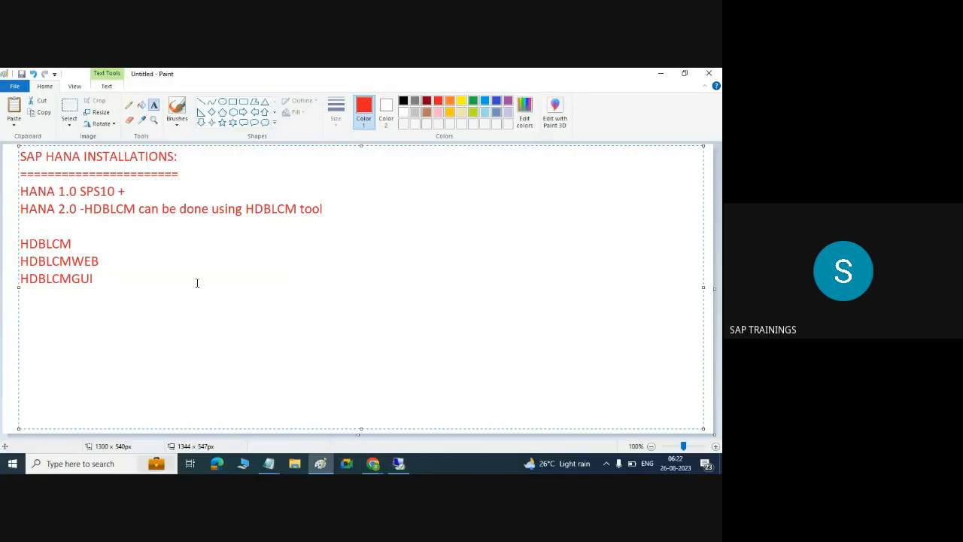
pyautogui.press('Return')
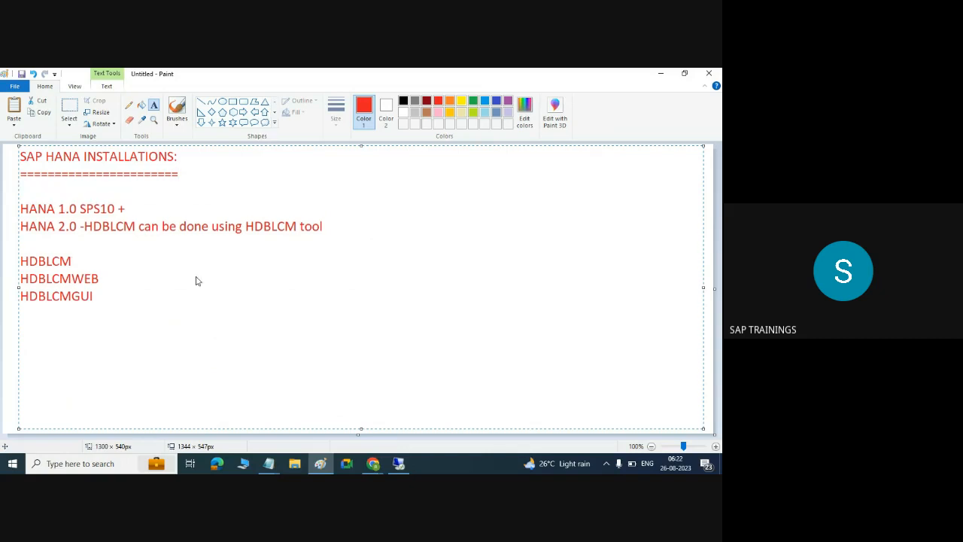
pyautogui.hotkey('ctrl', 'a')
pyautogui.write('/us')
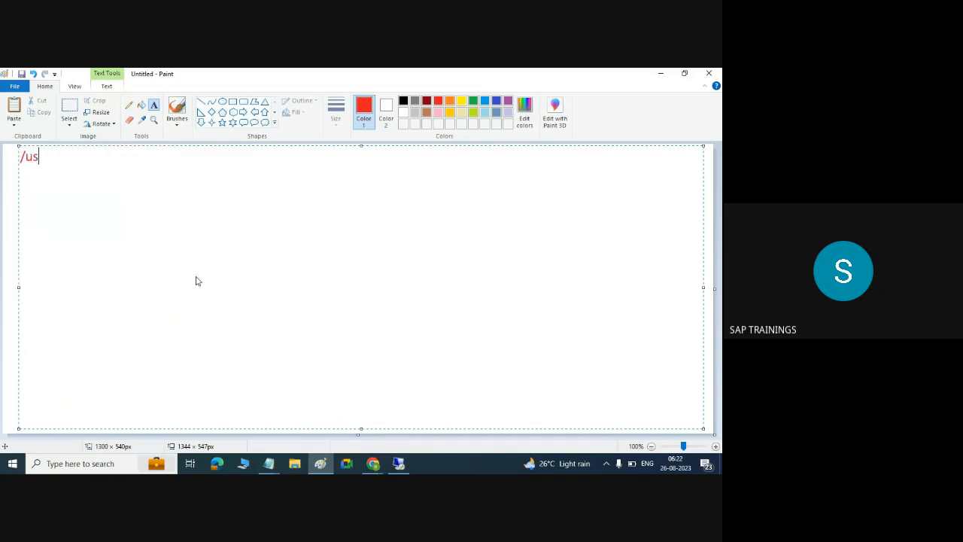
pyautogui.write('r/sap/')
pyautogui.press('Return')
pyautogui.write('/hana/data')
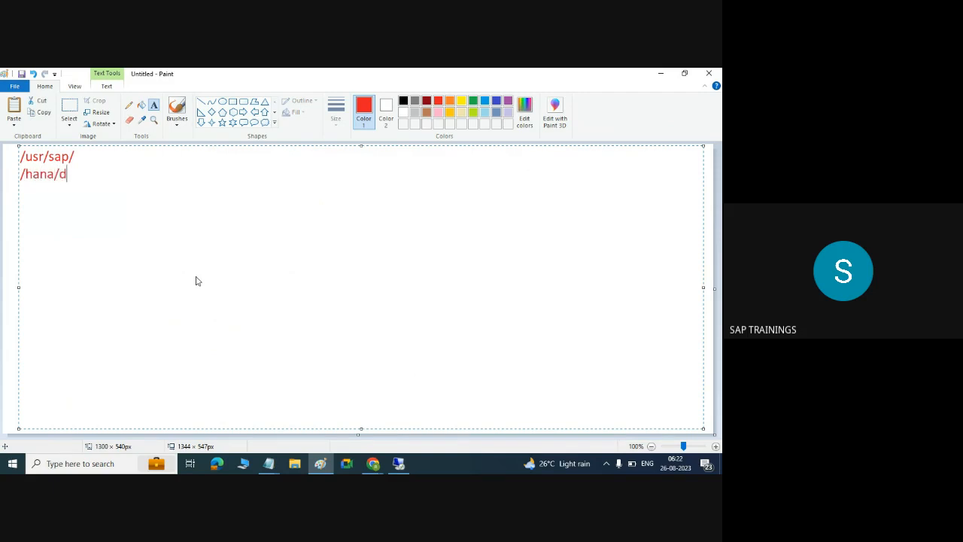
# - Add /hana/log and /hana/shared to the path list on separate lines
pyautogui.press('Return')
pyautogui.write('/hana/l')
pyautogui.write('og')
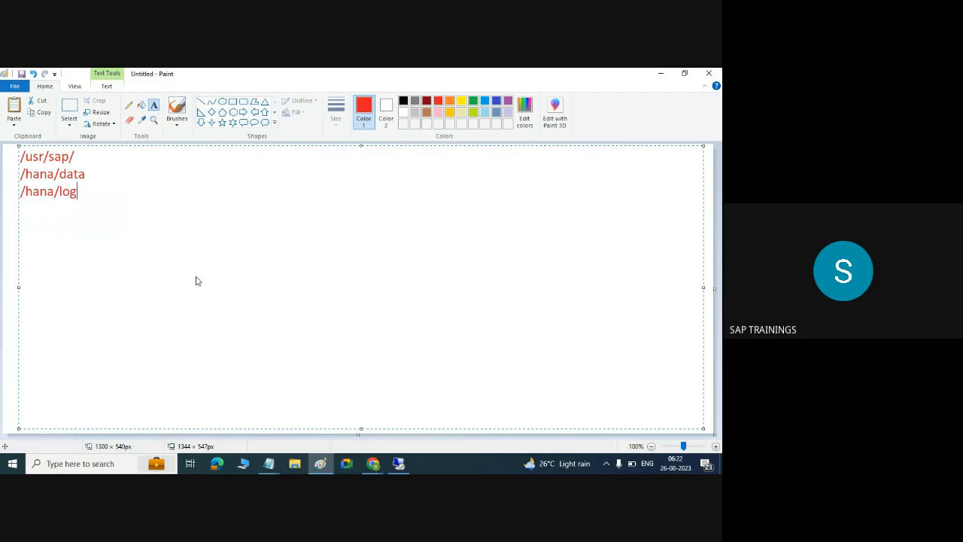
pyautogui.press('Return')
pyautogui.write('/hana/shared')
pyautogui.press('Return')
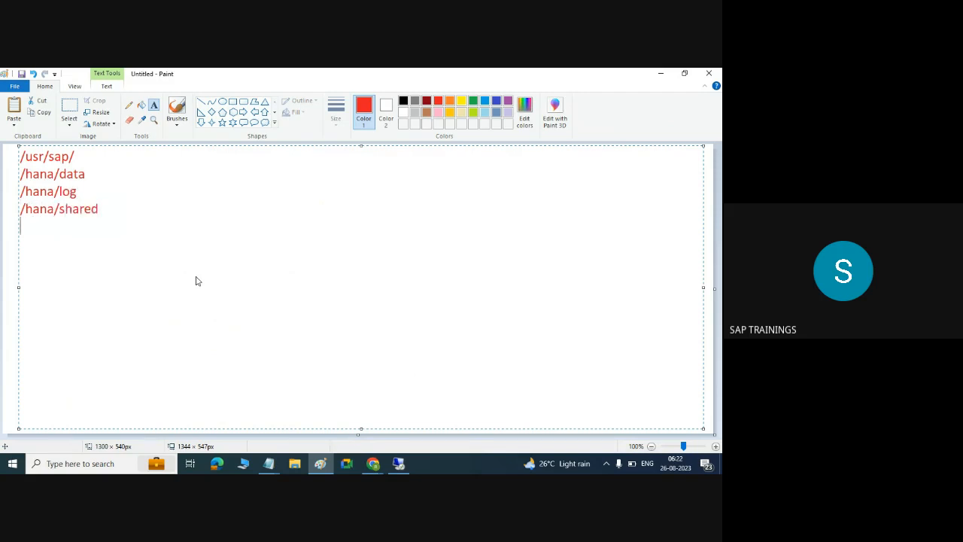
pyautogui.write('/')
pyautogui.click(398, 462)
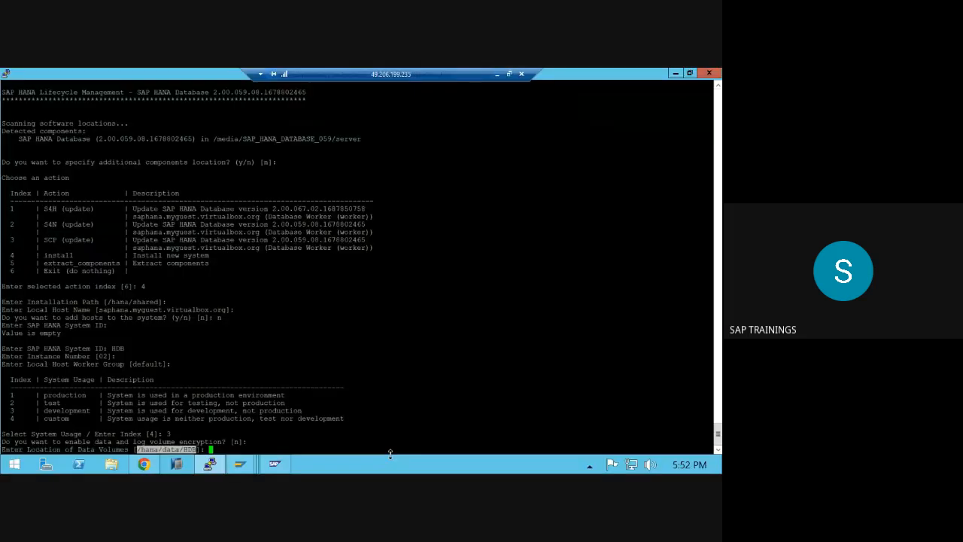
# - Accept the default data and log volume paths, unrestricted memory and size-dependent resource limits
pyautogui.doubleClick(139, 301)
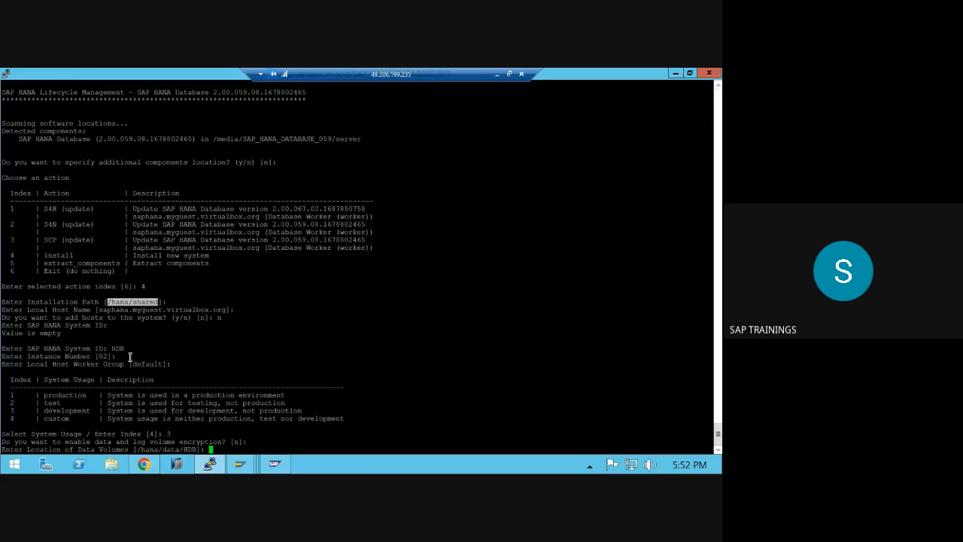
pyautogui.doubleClick(161, 449)
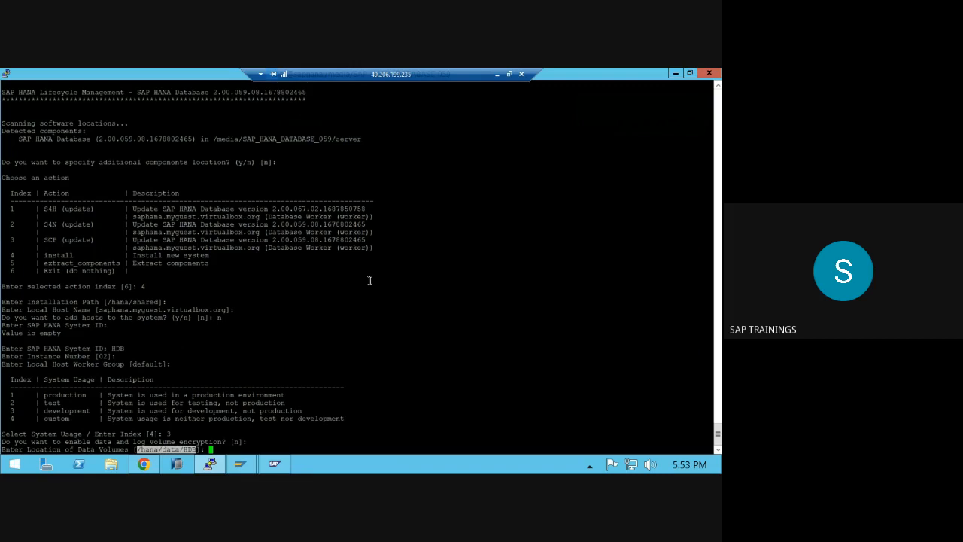
pyautogui.press('Return')
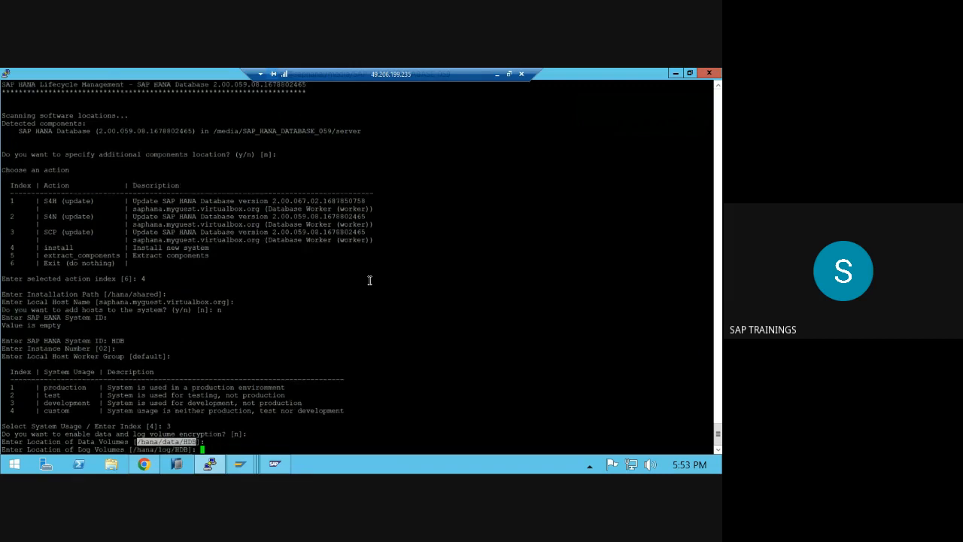
pyautogui.press('Return')
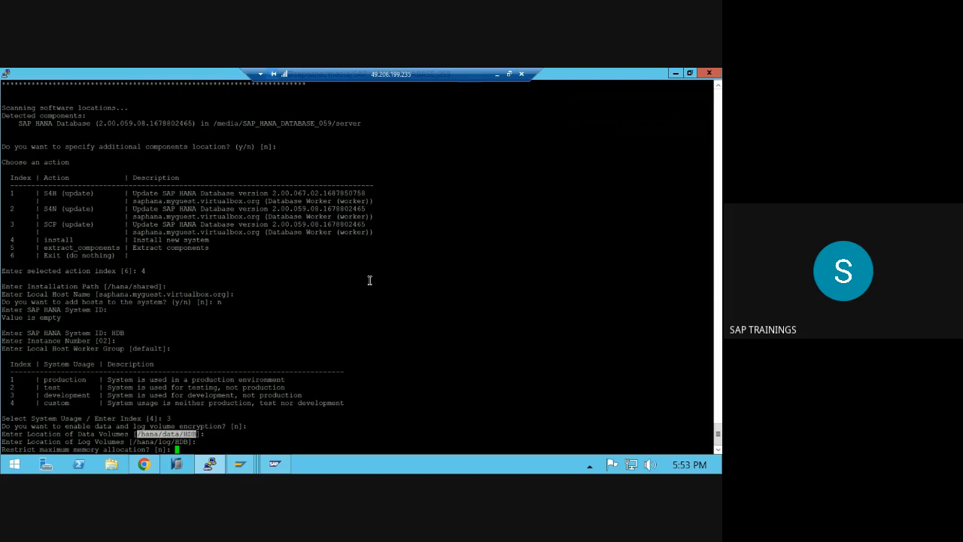
pyautogui.press('Return')
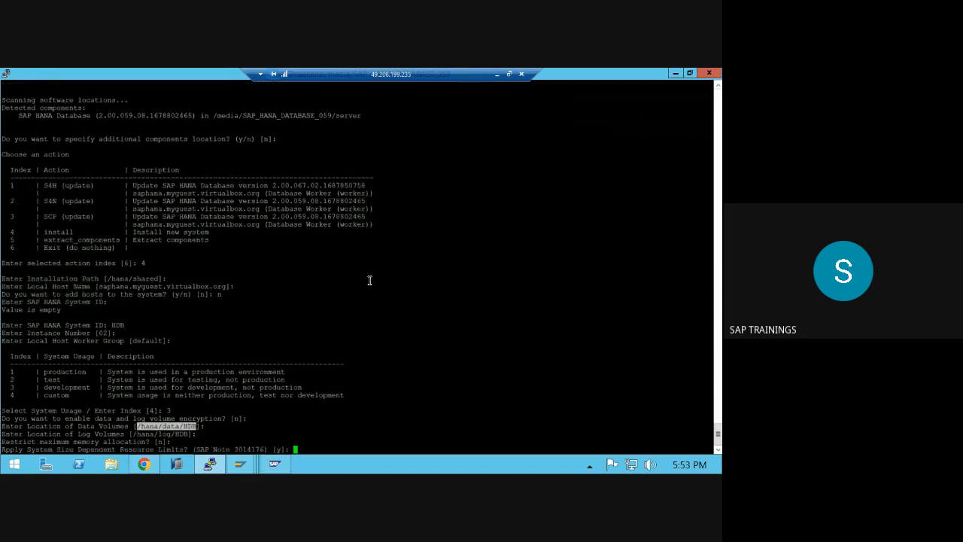
pyautogui.press('Return')
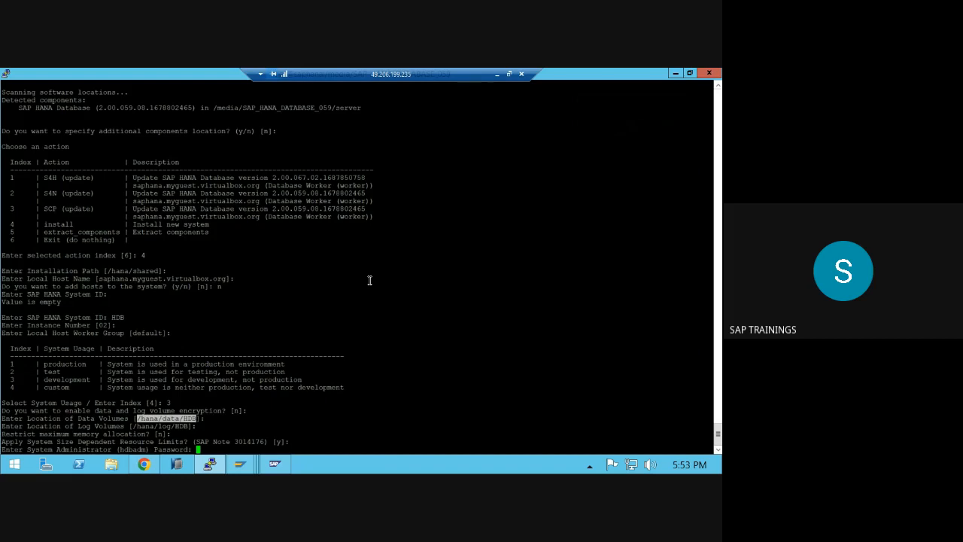
# - Enter and confirm the system administrator password, keeping default home directory, shell and user ID
pyautogui.press('Return')
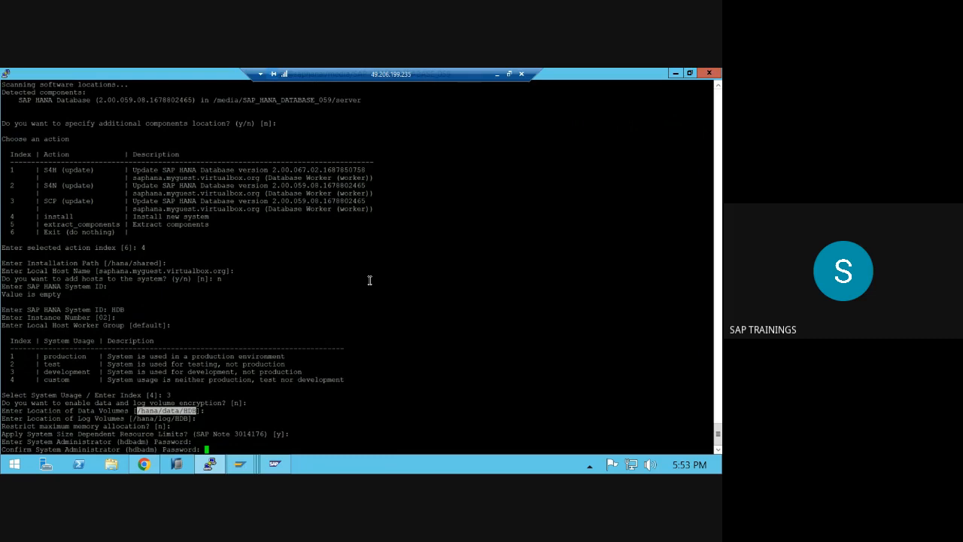
pyautogui.press('Return')
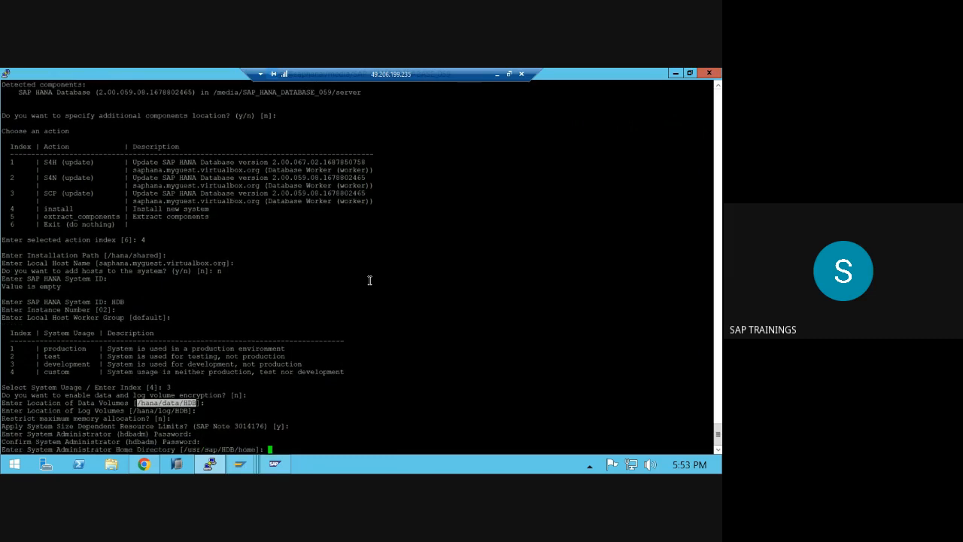
pyautogui.click(194, 450)
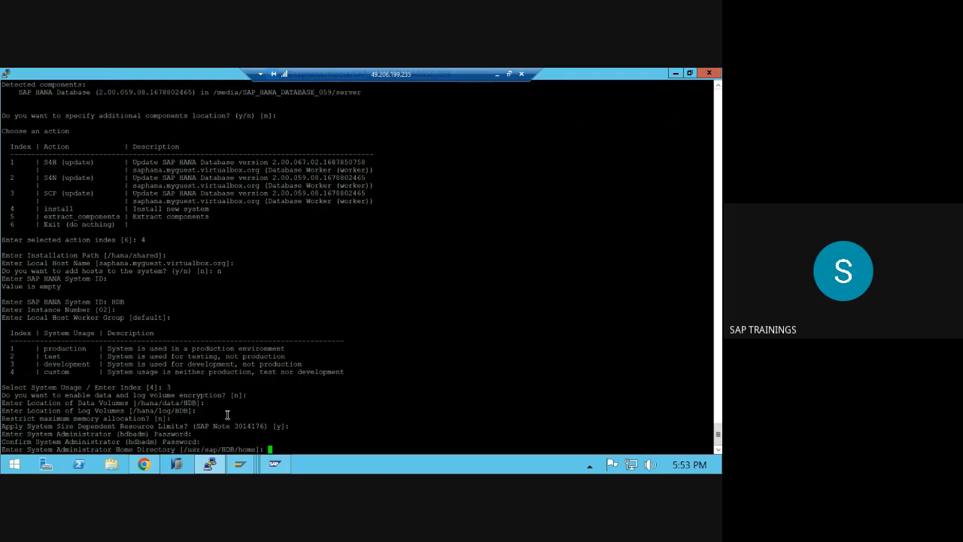
pyautogui.press('Return')
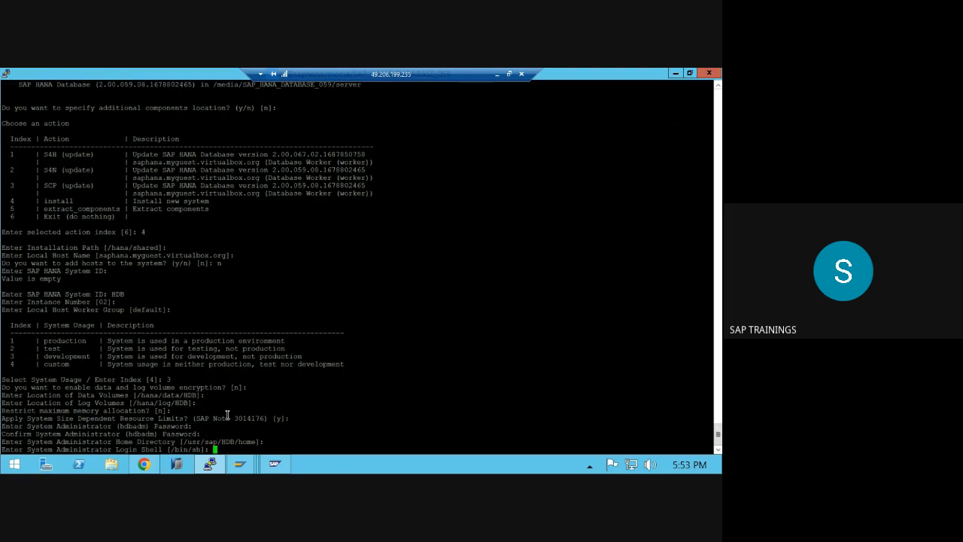
pyautogui.press('Return')
pyautogui.press('Return')
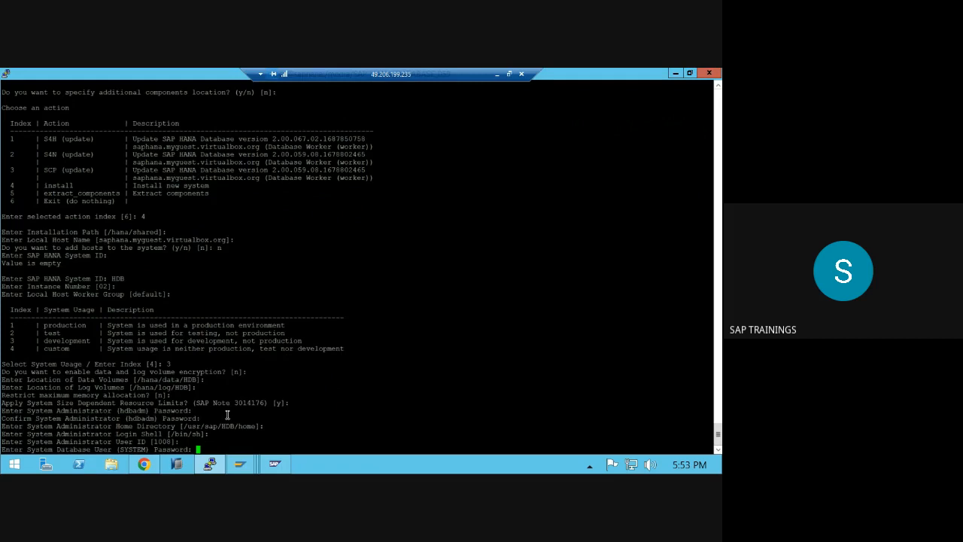
# - Set and confirm the SYSTEM database user password and answer y to restart after reboot
pyautogui.press('Return')
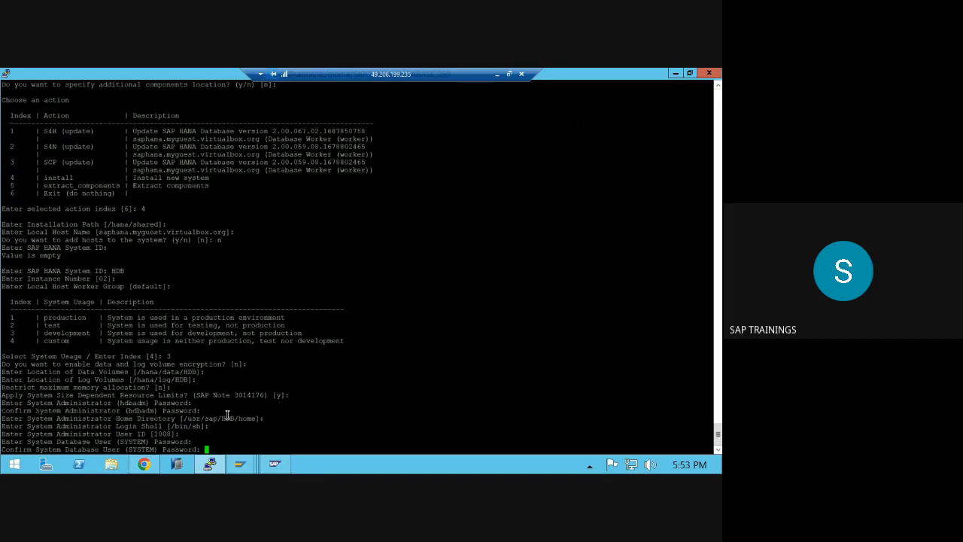
pyautogui.press('Return')
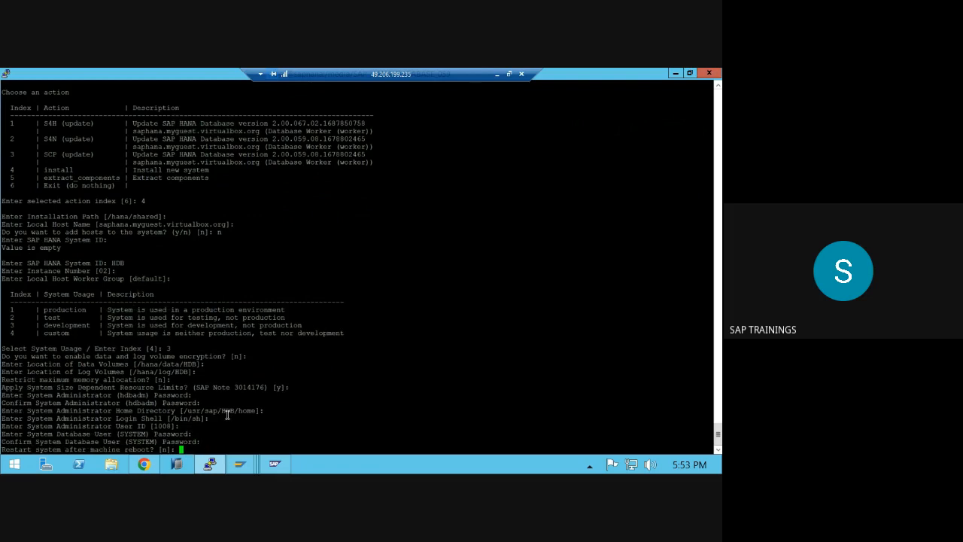
pyautogui.write('y')
pyautogui.moveTo(113, 434); pyautogui.dragTo(136, 441)
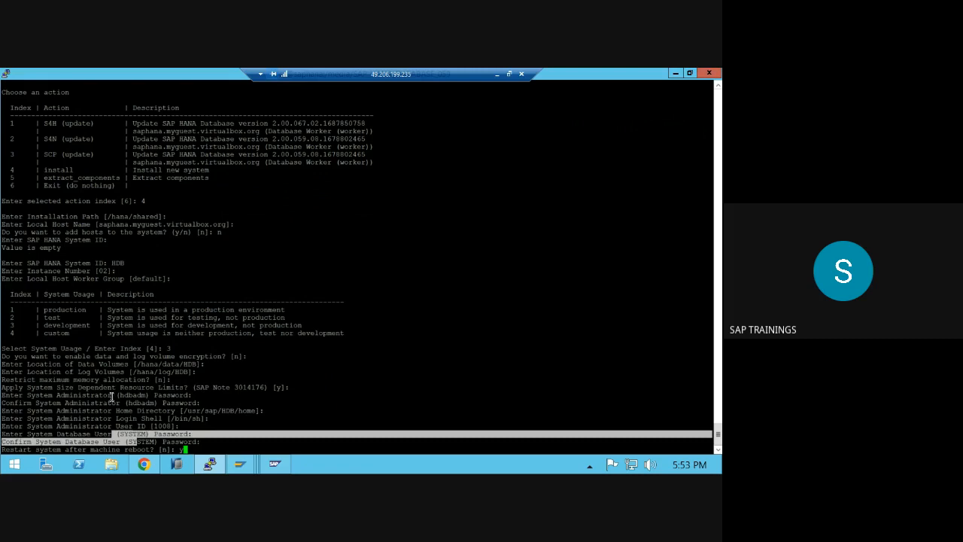
pyautogui.moveTo(111, 395); pyautogui.dragTo(210, 407)
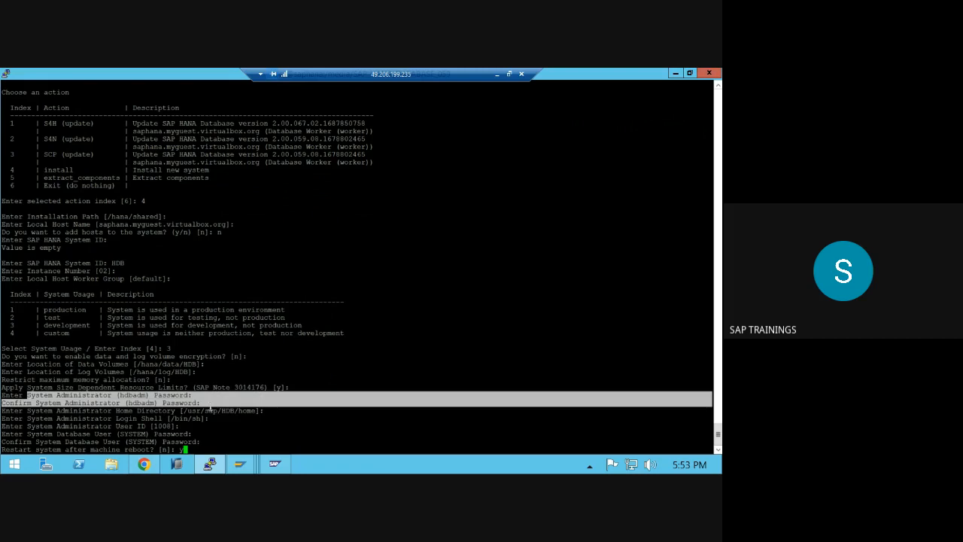
pyautogui.moveTo(57, 434); pyautogui.dragTo(220, 439)
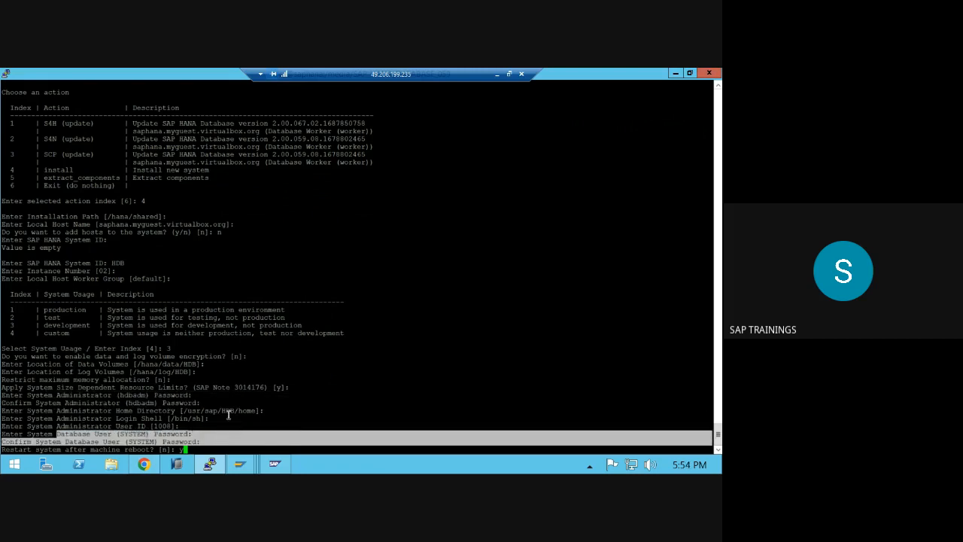
pyautogui.click(228, 414)
pyautogui.press('Return')
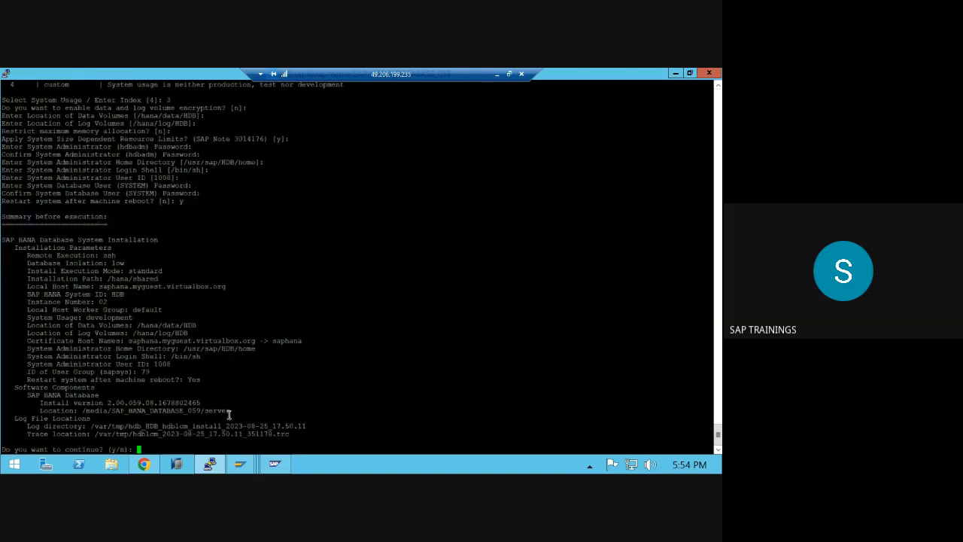
# - Review the HDB installation summary and confirm with y to start the installation
pyautogui.moveTo(3, 242)
pyautogui.mouseDown()
pyautogui.moveTo(151, 309)
pyautogui.moveTo(225, 406)
pyautogui.moveTo(286, 440)
pyautogui.mouseUp()
pyautogui.click(286, 437)
pyautogui.write('y')
pyautogui.press('Return')
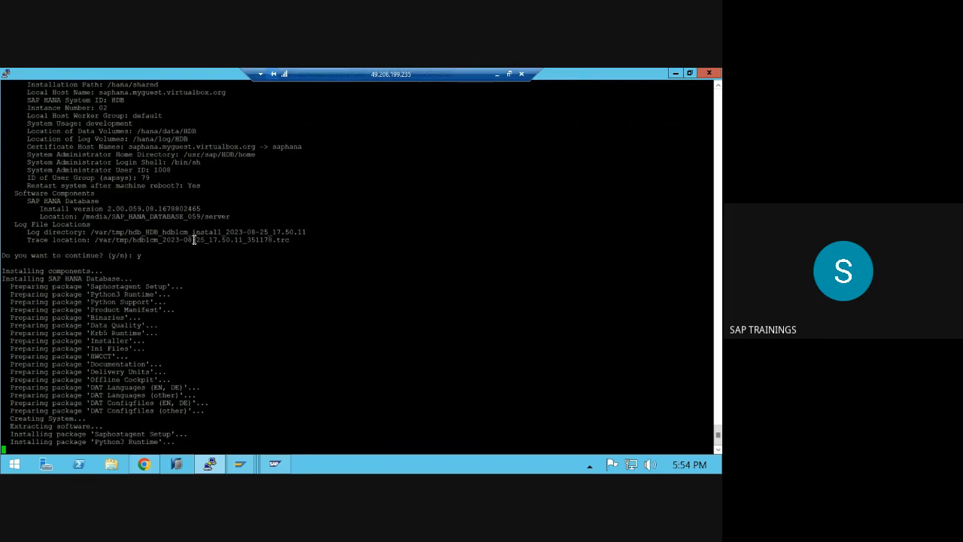
pyautogui.scroll(8, 193, 239)
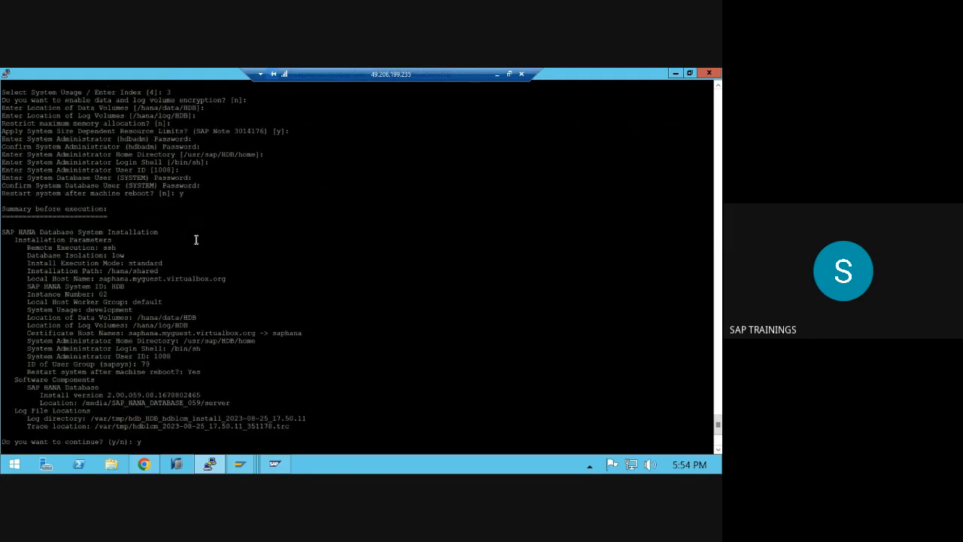
pyautogui.scroll(15, 198, 239)
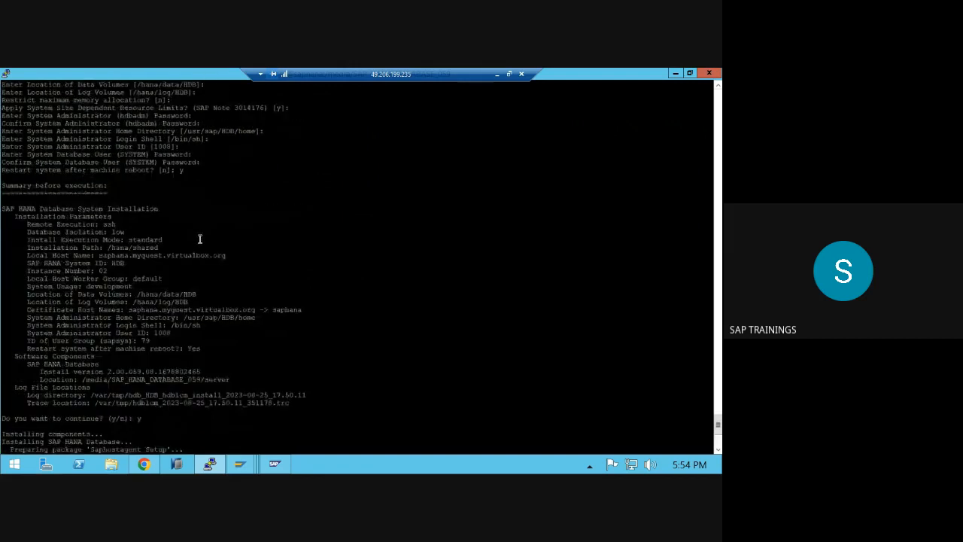
pyautogui.scroll(15, 200, 239)
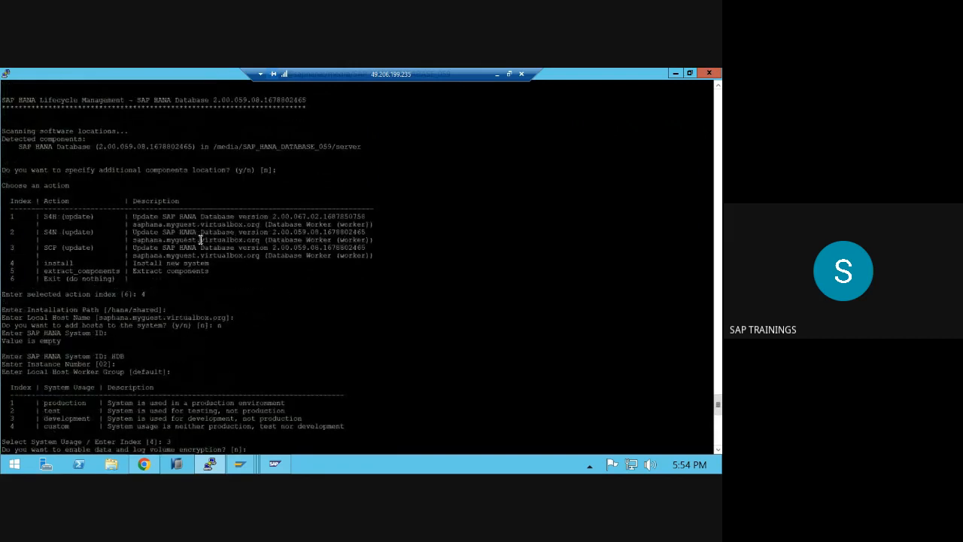
pyautogui.scroll(9, 200, 239)
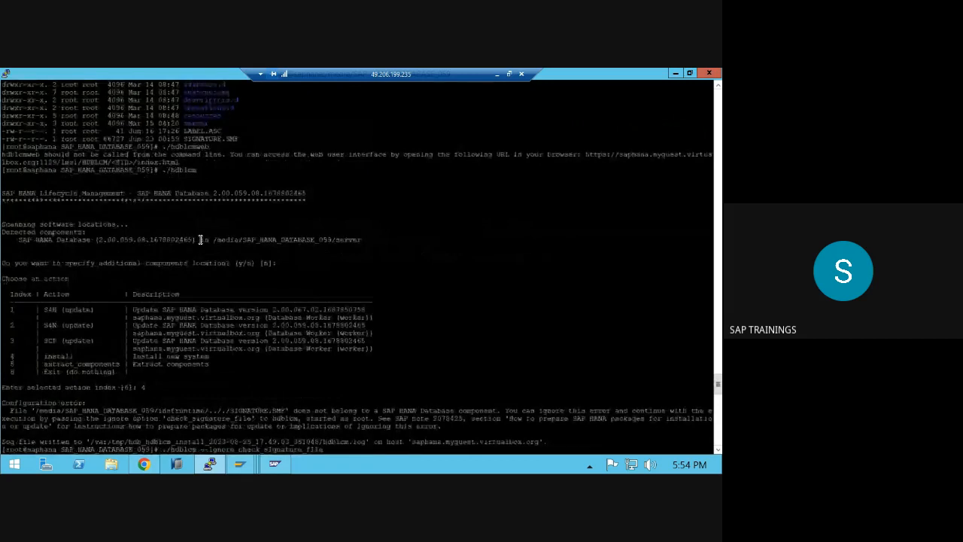
pyautogui.scroll(-16, 200, 240)
pyautogui.scroll(-16, 200, 240)
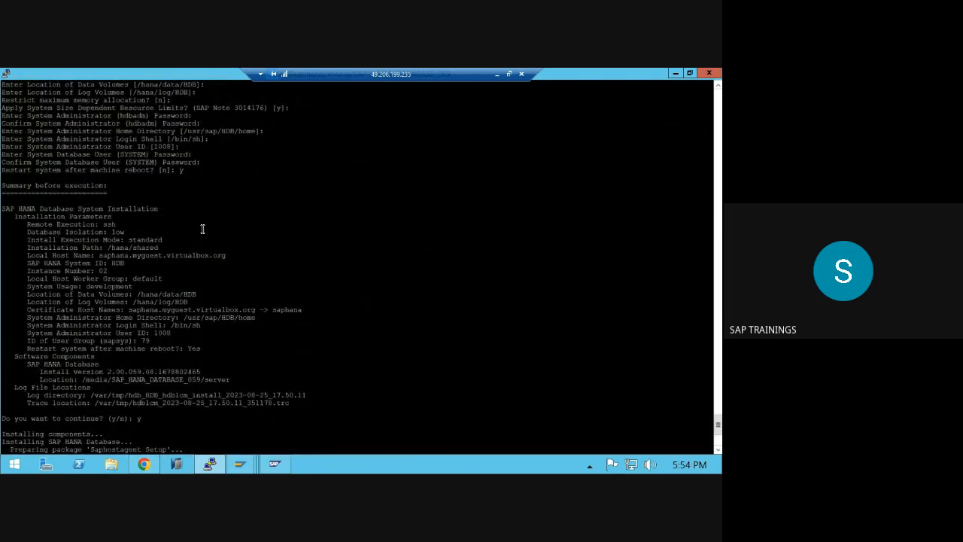
# - Clear the Paint notes and type the heading 'passwords for users'
pyautogui.click(498, 73)
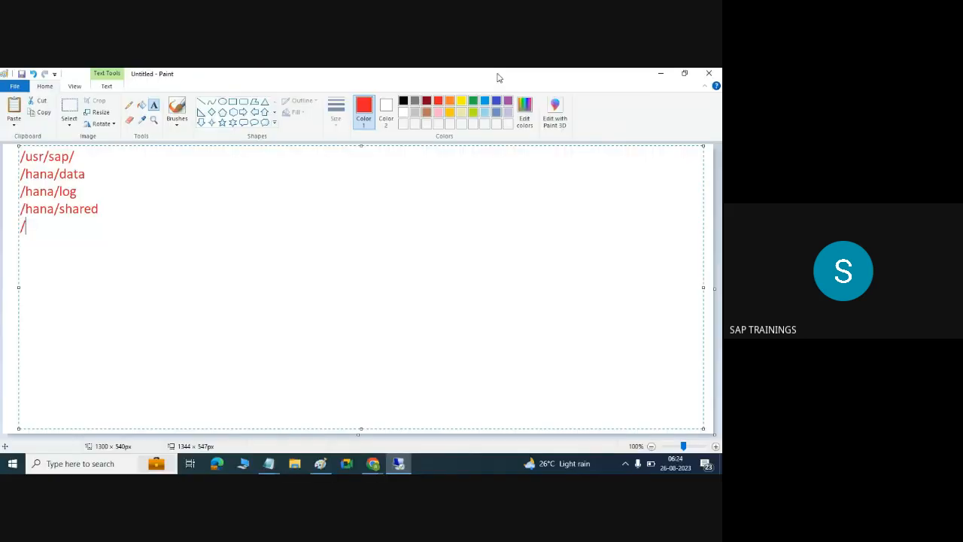
pyautogui.hotkey('ctrl', 'a')
pyautogui.press('BackSpace')
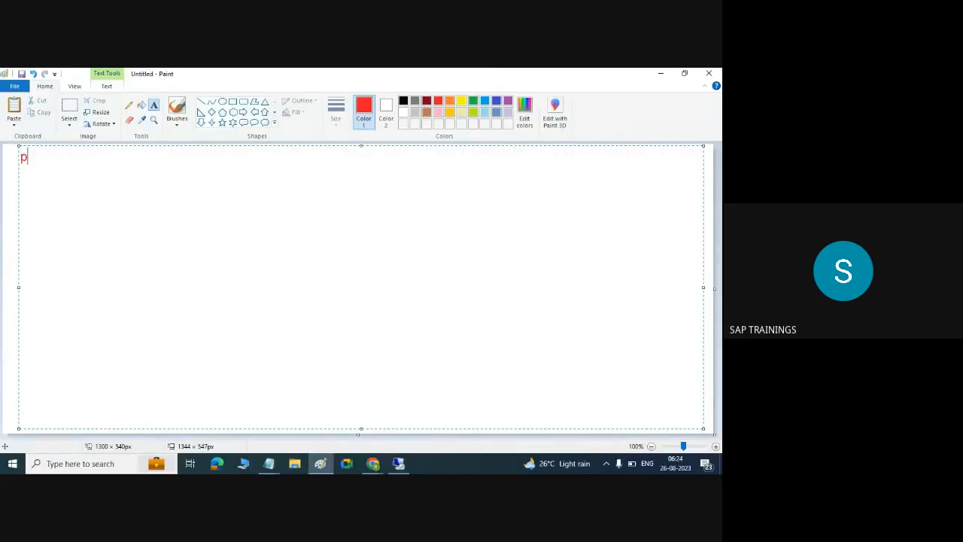
pyautogui.write('passwords for users')
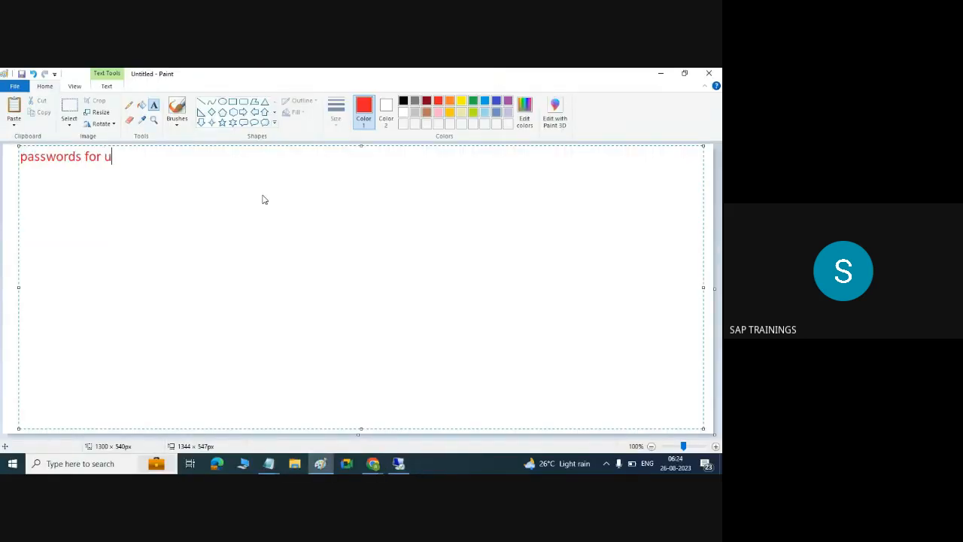
pyautogui.press('Return')
# - List the users ROOT, SYSTEM and SID under the heading
pyautogui.write('ROOT')
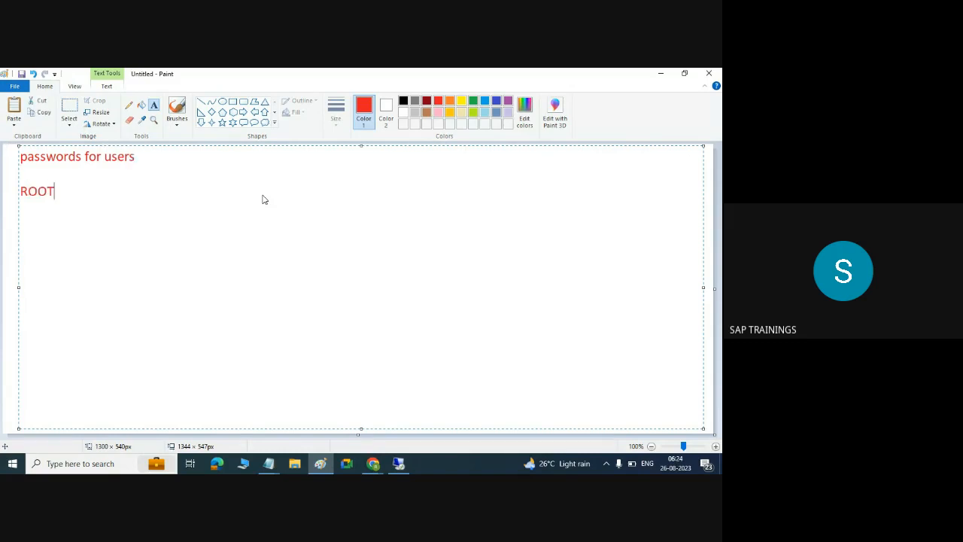
pyautogui.press('Return')
pyautogui.write('L')
pyautogui.press('BackSpace')
pyautogui.write('SYSTEM')
pyautogui.press('Return')
pyautogui.write('SID')
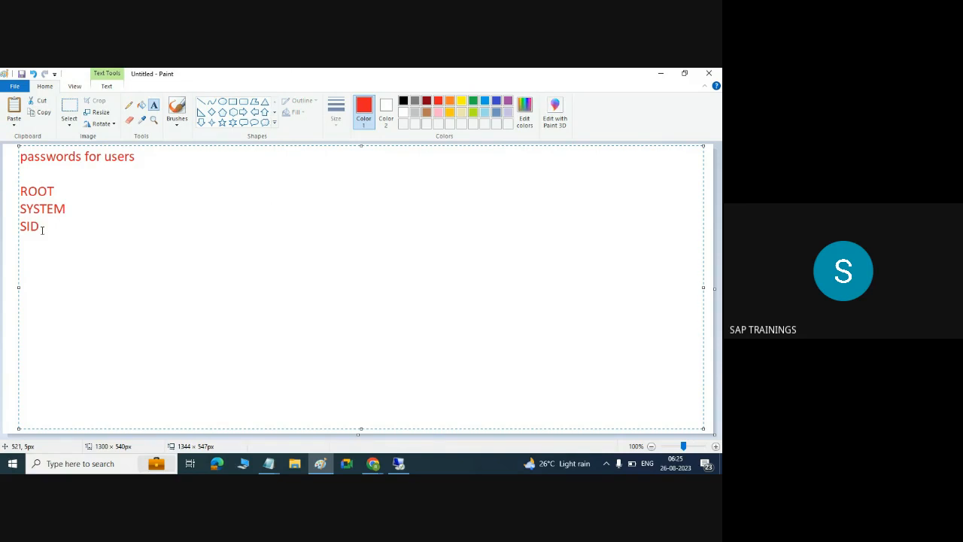
pyautogui.moveTo(41, 226); pyautogui.dragTo(15, 194)
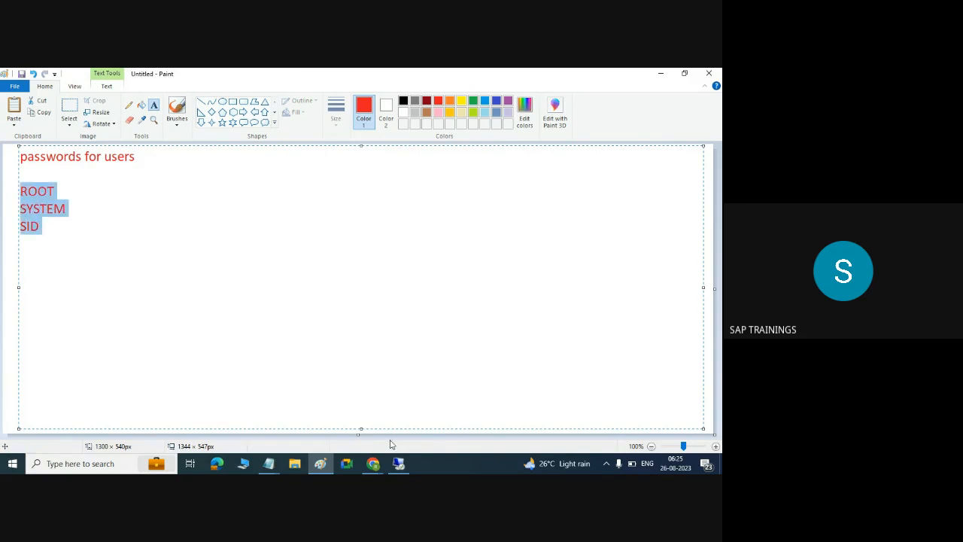
pyautogui.click(401, 466)
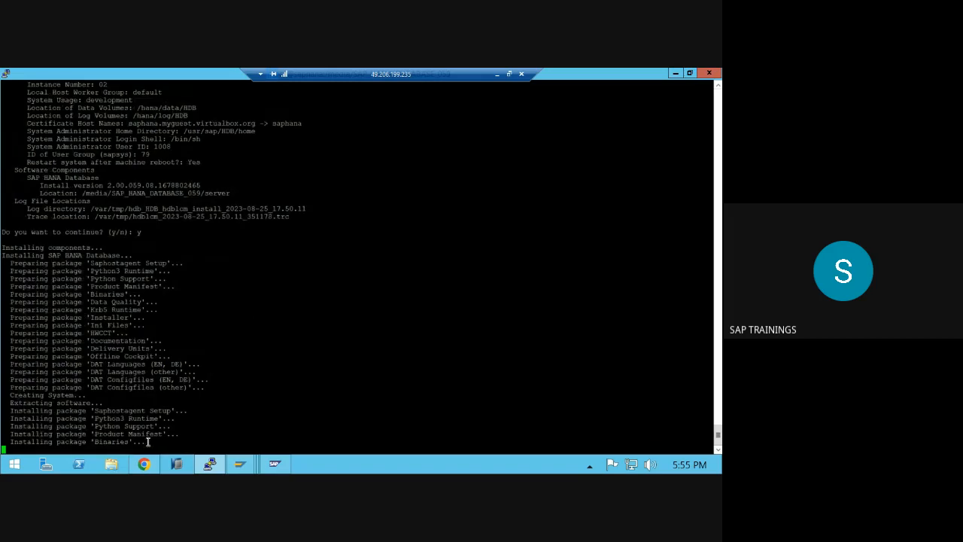
# - Refresh the Add-On Installation Tool until the UIX02EA4, UIX02EAP and UIX02RT4 queue shows imported
pyautogui.moveTo(147, 443); pyautogui.dragTo(30, 233)
pyautogui.moveTo(243, 471)
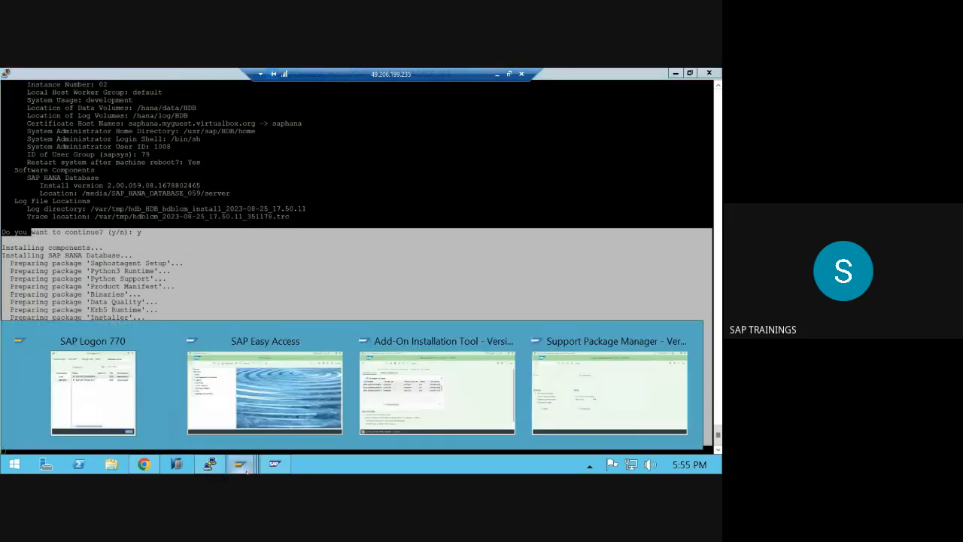
pyautogui.click(470, 390)
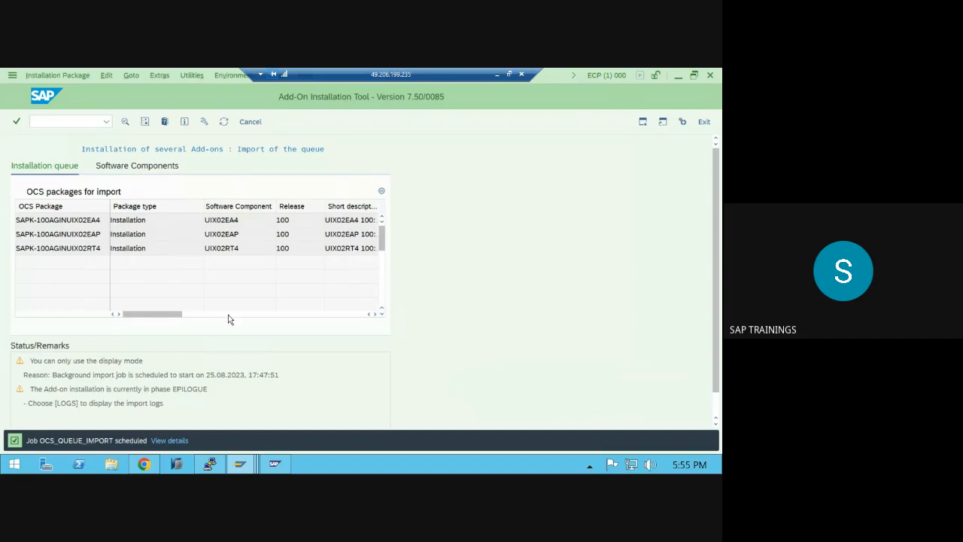
pyautogui.scroll(-1, 230, 354)
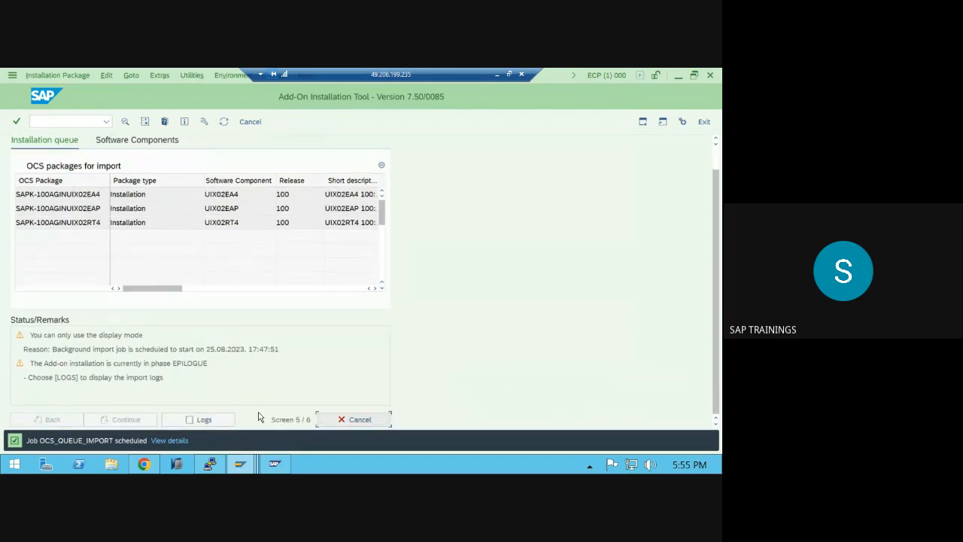
pyautogui.click(222, 124)
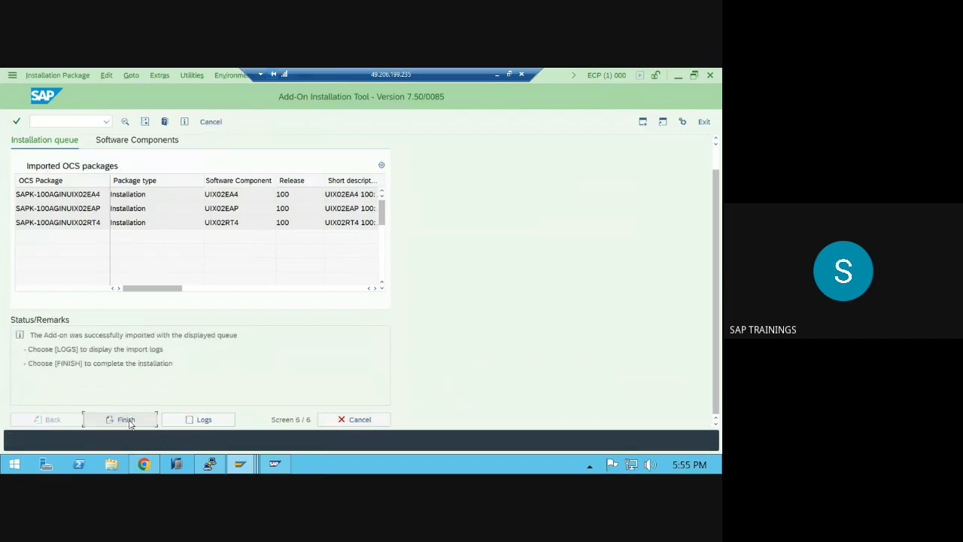
pyautogui.click(498, 75)
pyautogui.click(398, 463)
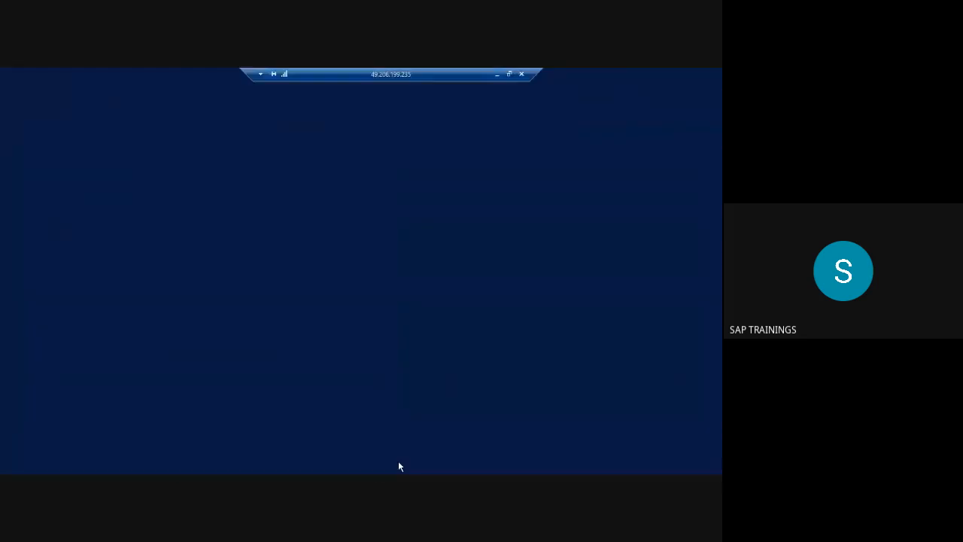
# - Bring the installer terminal forward, cancelling an accidental close of the session
pyautogui.click(210, 463)
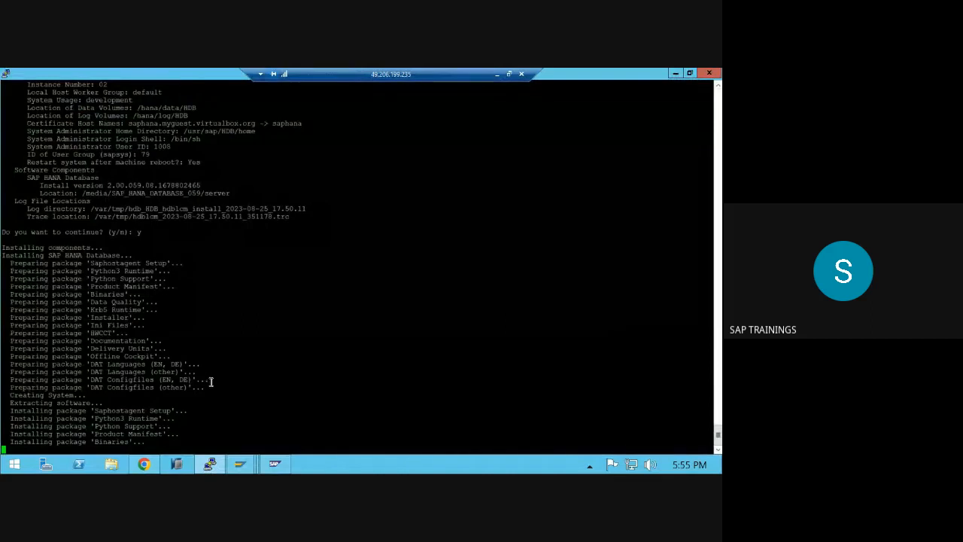
pyautogui.click(6, 74)
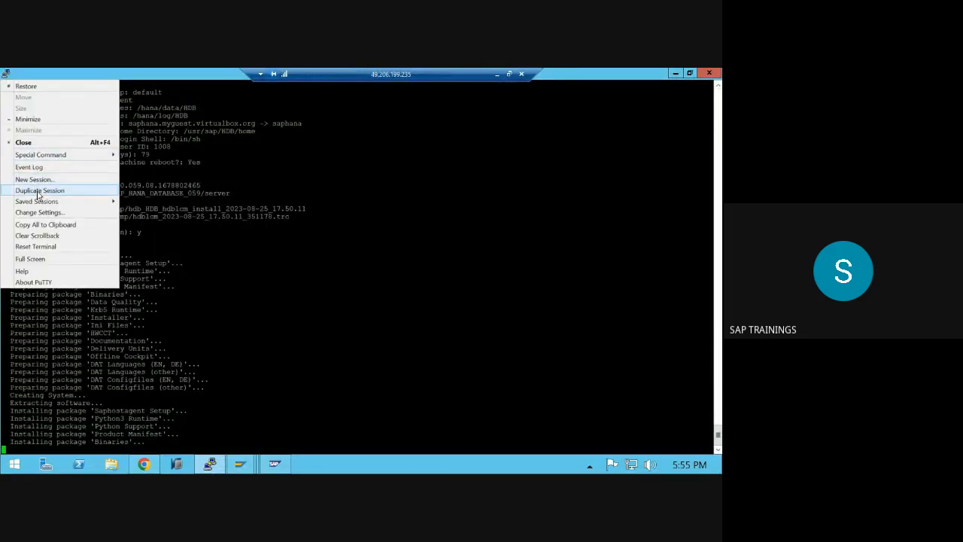
pyautogui.doubleClick(6, 74)
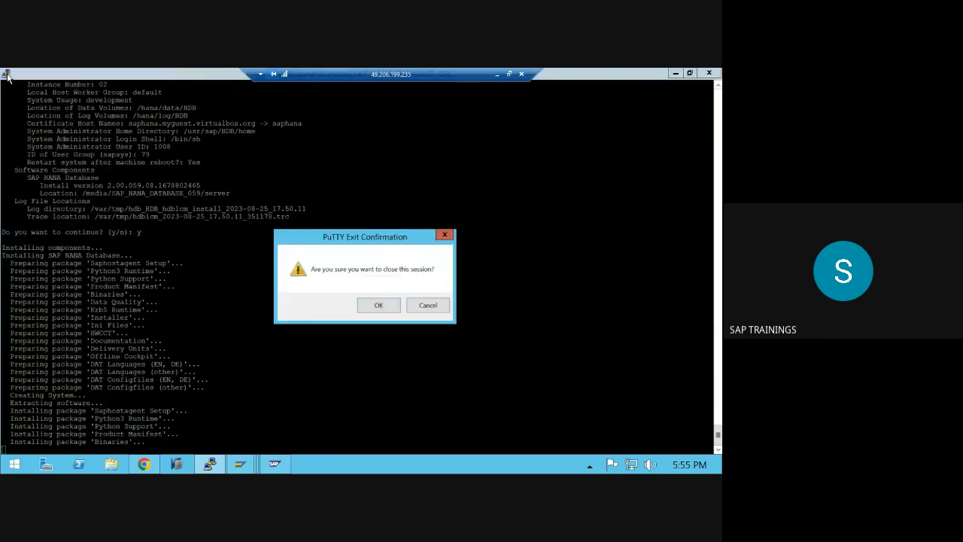
pyautogui.click(444, 306)
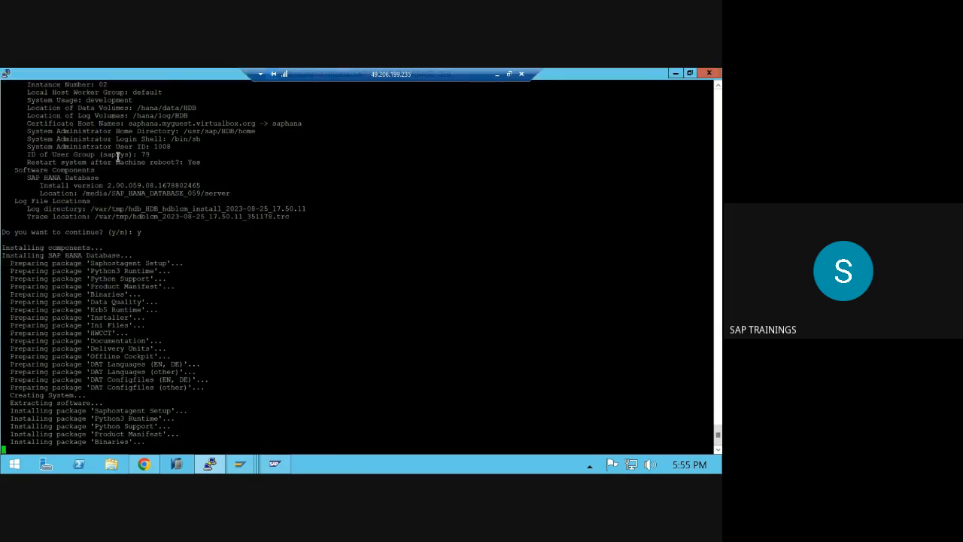
# - Duplicate the PuTTY session, log in as root and maximize the new window
pyautogui.click(6, 74)
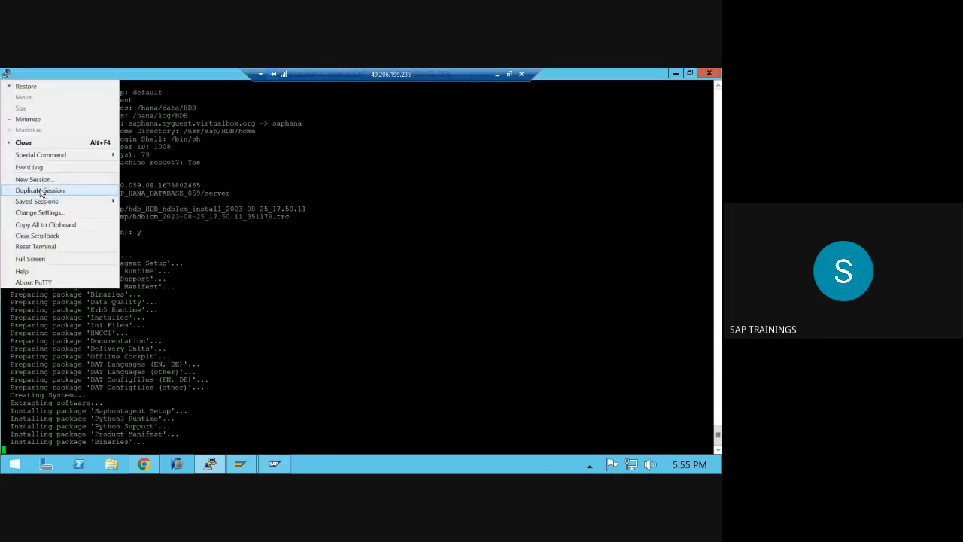
pyautogui.click(42, 191)
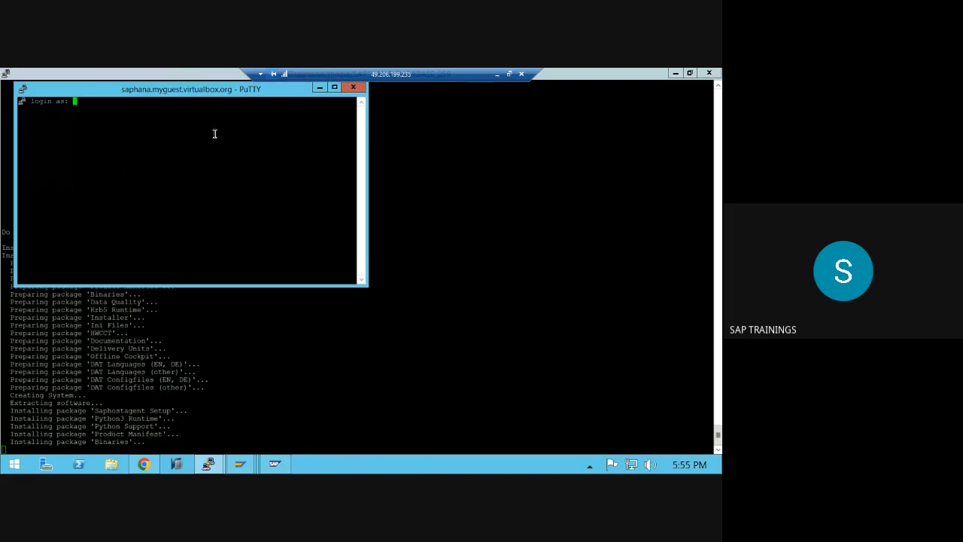
pyautogui.write('root')
pyautogui.press('Return')
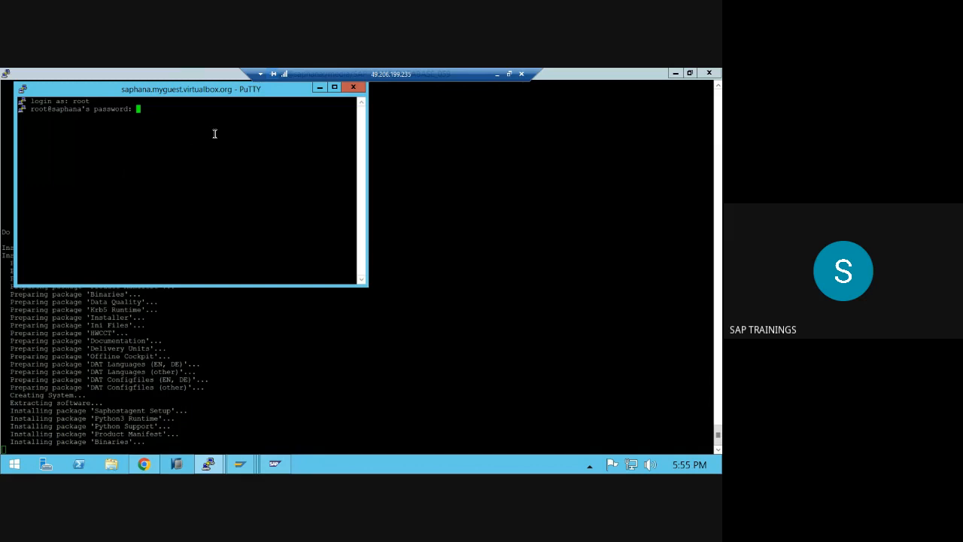
pyautogui.press('Return')
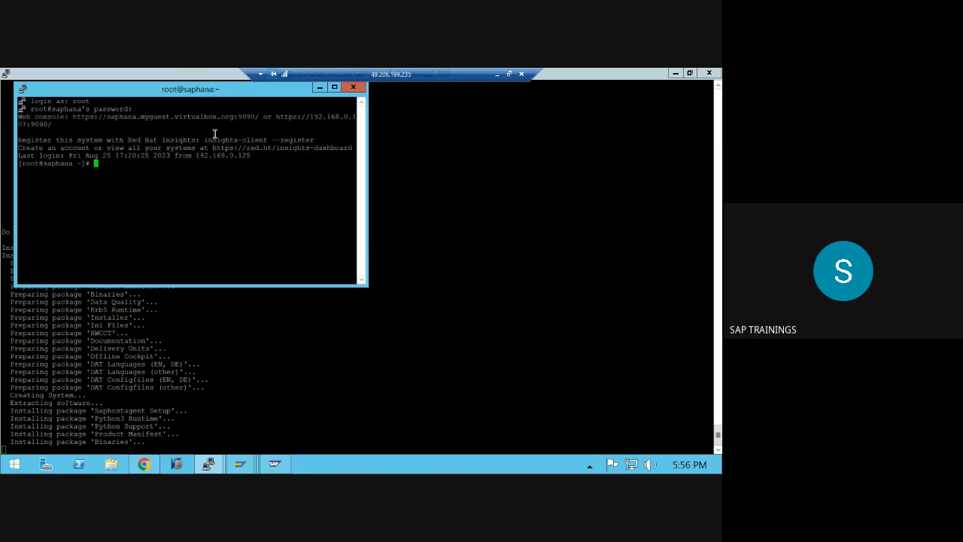
pyautogui.click(334, 87)
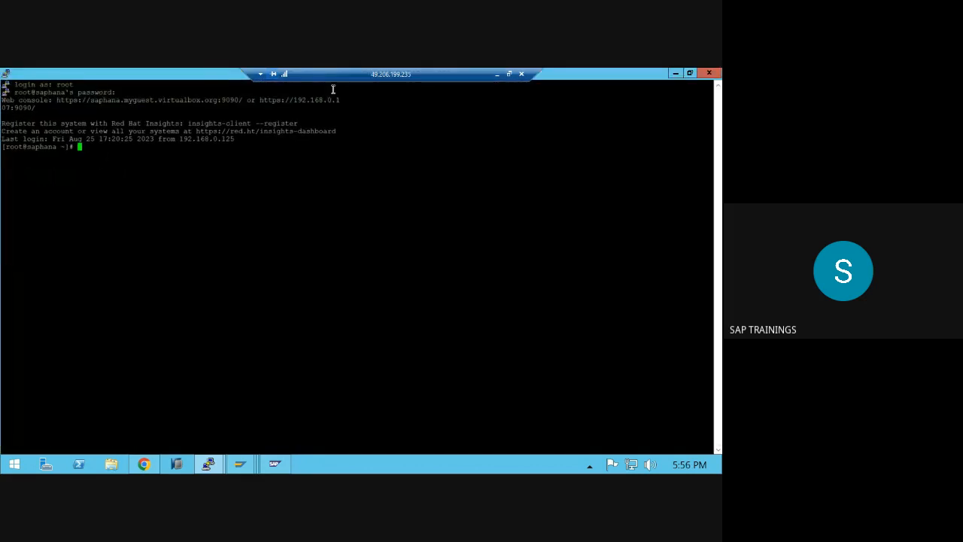
# - Move into /var/tmp and list its files with ls -ltr, newest last
pyautogui.write('cd /var')
pyautogui.press('Return')
pyautogui.write('-ltr')
pyautogui.press('Return')
pyautogui.write('cd tmp')
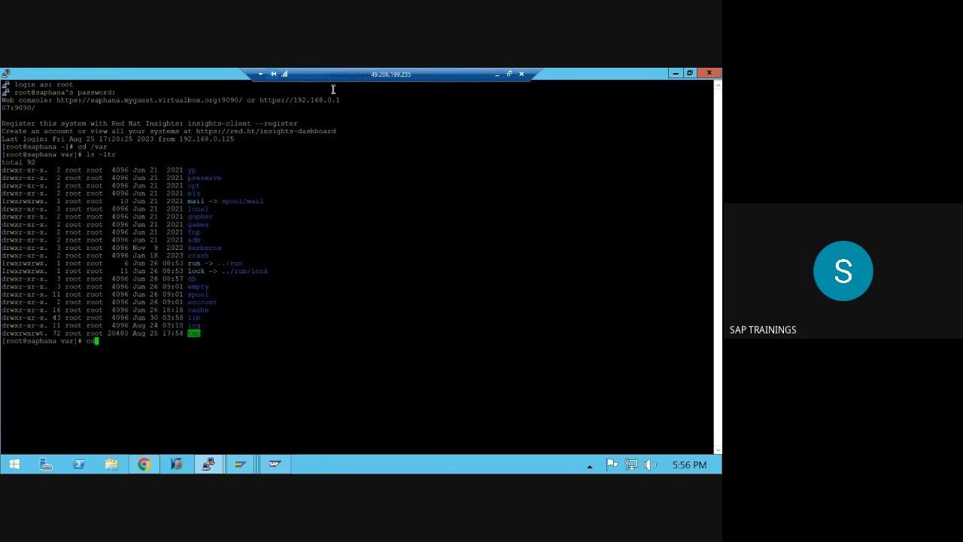
pyautogui.press('Return')
pyautogui.write('ls -ltr')
pyautogui.press('Return')
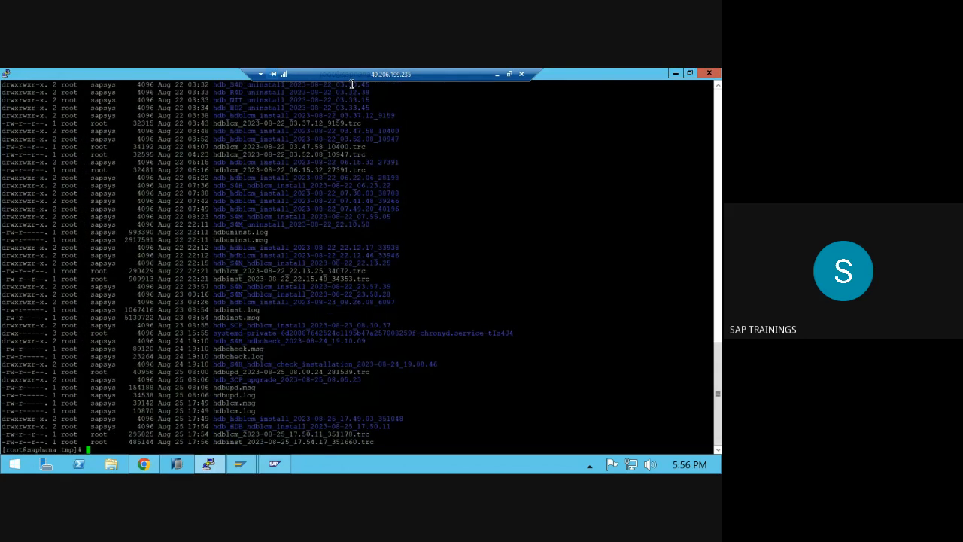
# - Build the command tail -100f hdblcm_2023-08-25_17.50.11_351178.trc by pasting the copied name
pyautogui.doubleClick(253, 442)
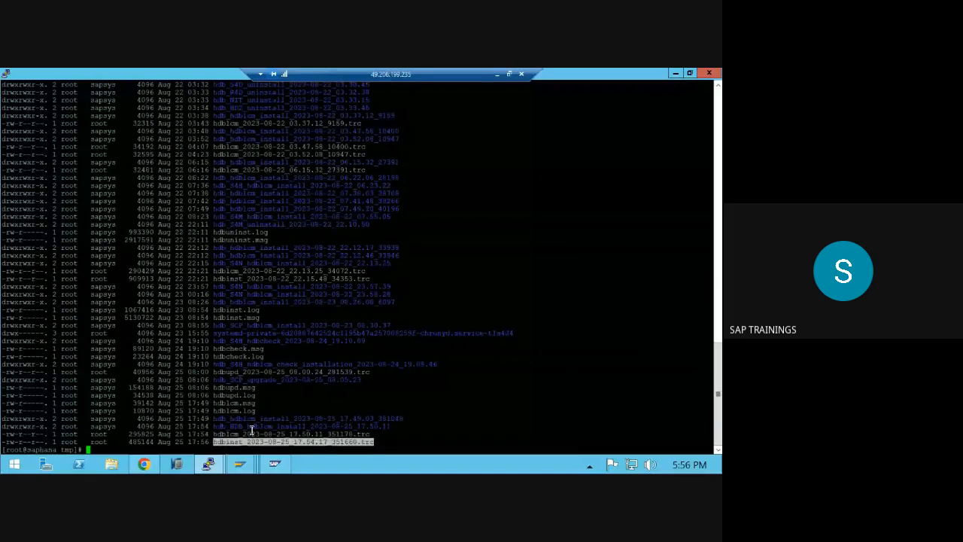
pyautogui.doubleClick(254, 434)
pyautogui.hotkey('ctrl', 'c')
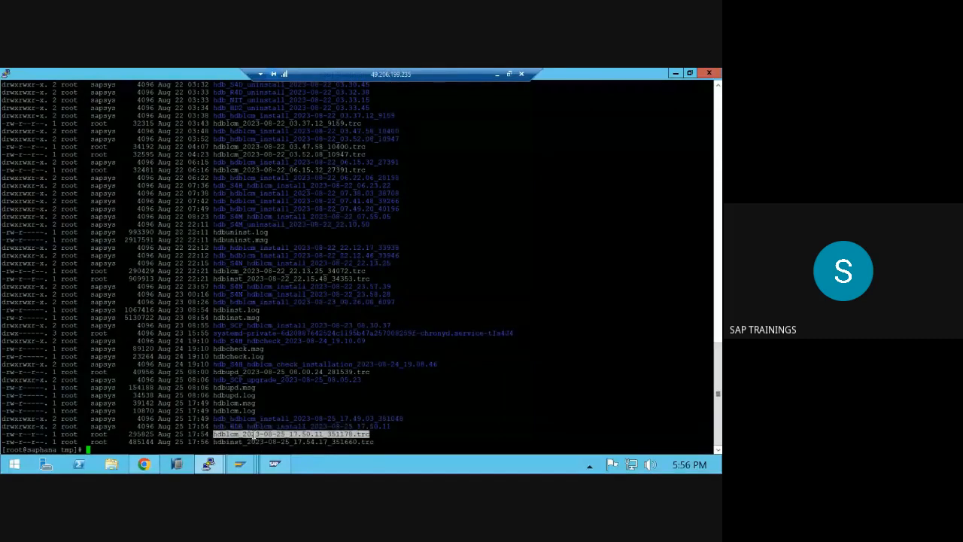
pyautogui.scroll(8, 285, 365)
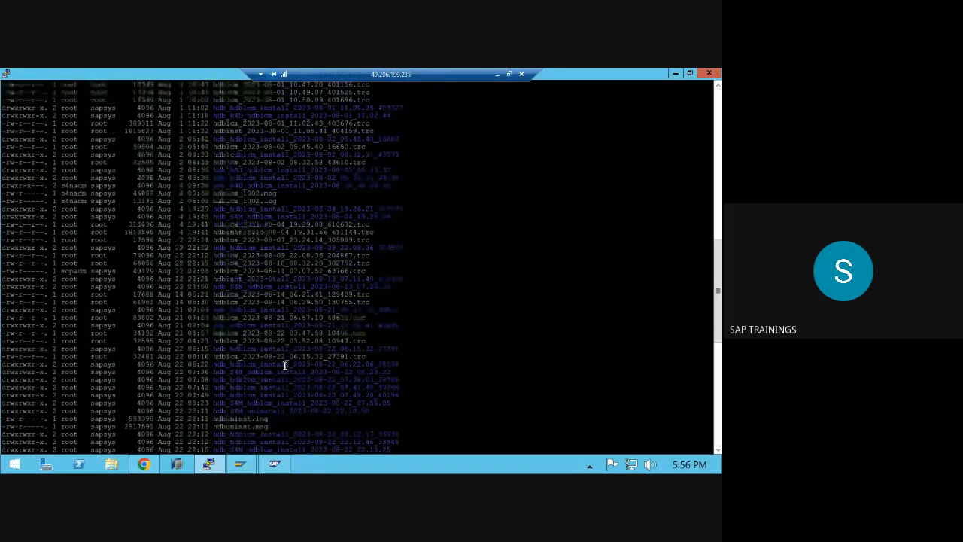
pyautogui.scroll(10, 285, 365)
pyautogui.scroll(-20, 285, 365)
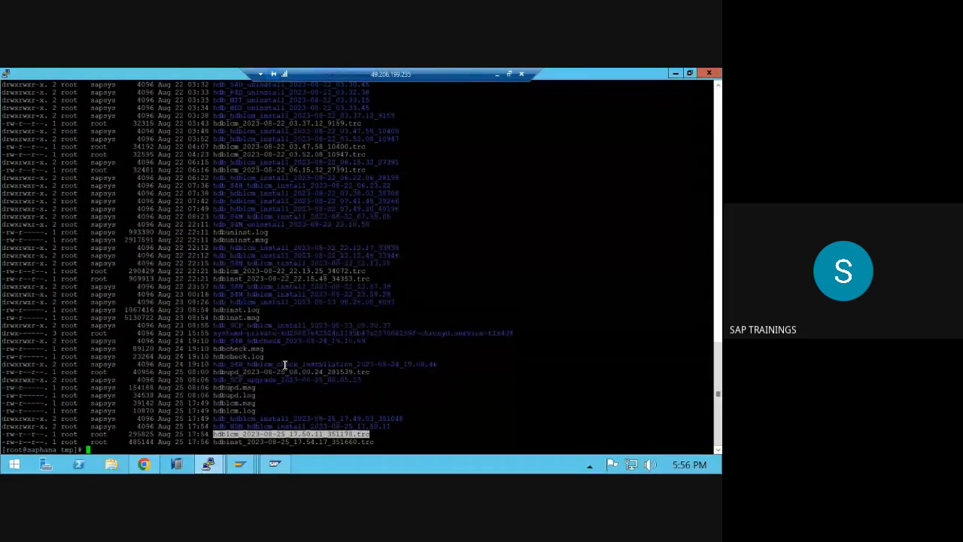
pyautogui.write('tail -100f')
pyautogui.rightClick(317, 352)
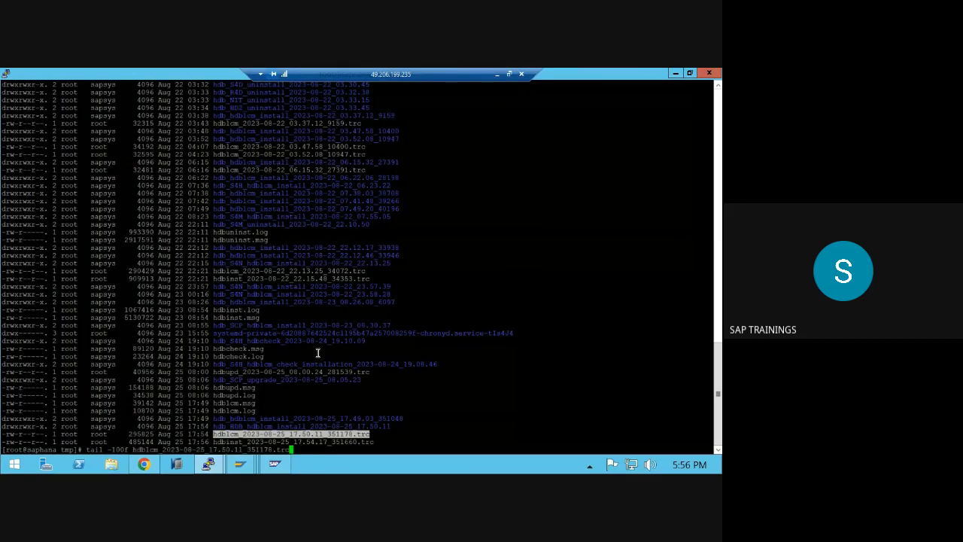
# - Follow the hdblcm trace log and highlight its summary lines 21 to 28
pyautogui.press('Return')
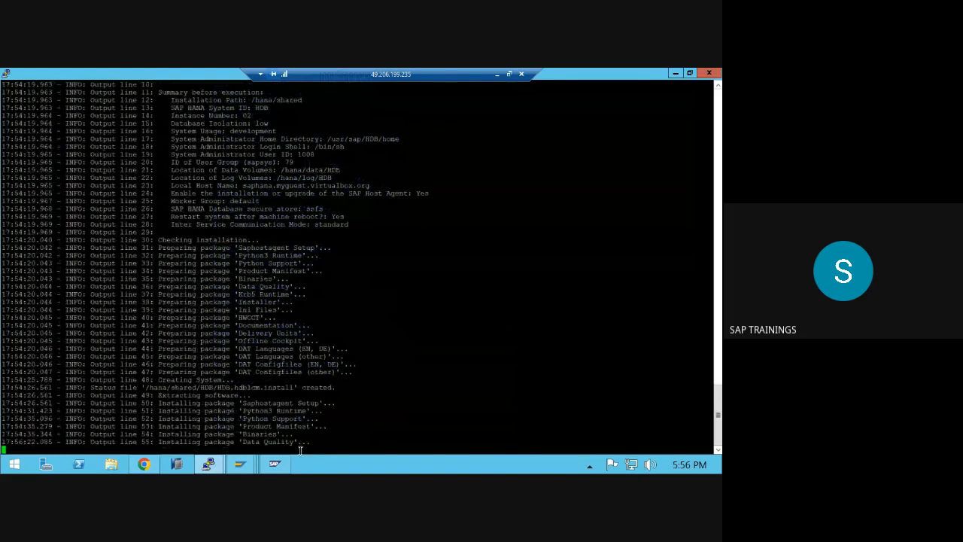
pyautogui.moveTo(310, 446); pyautogui.dragTo(219, 388)
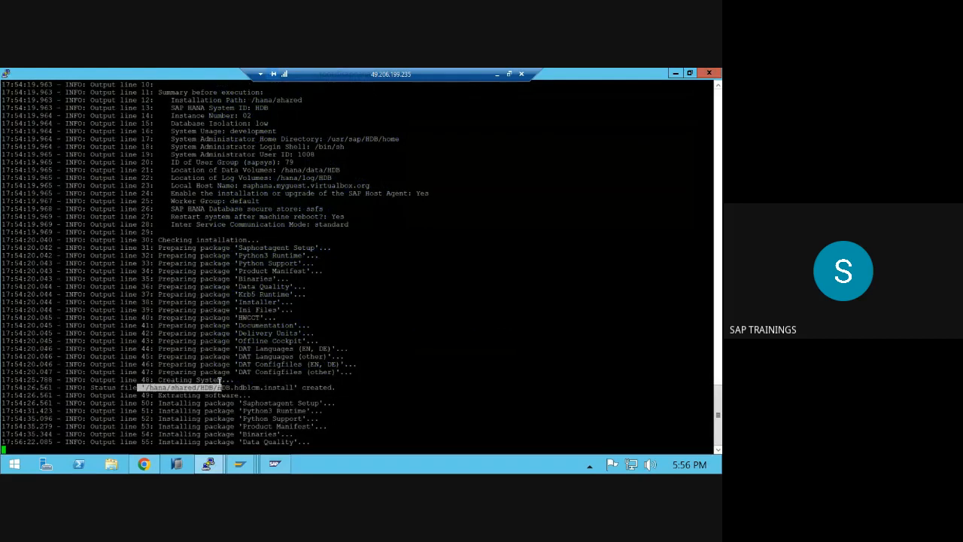
pyautogui.click(204, 175)
pyautogui.moveTo(204, 175); pyautogui.dragTo(230, 225)
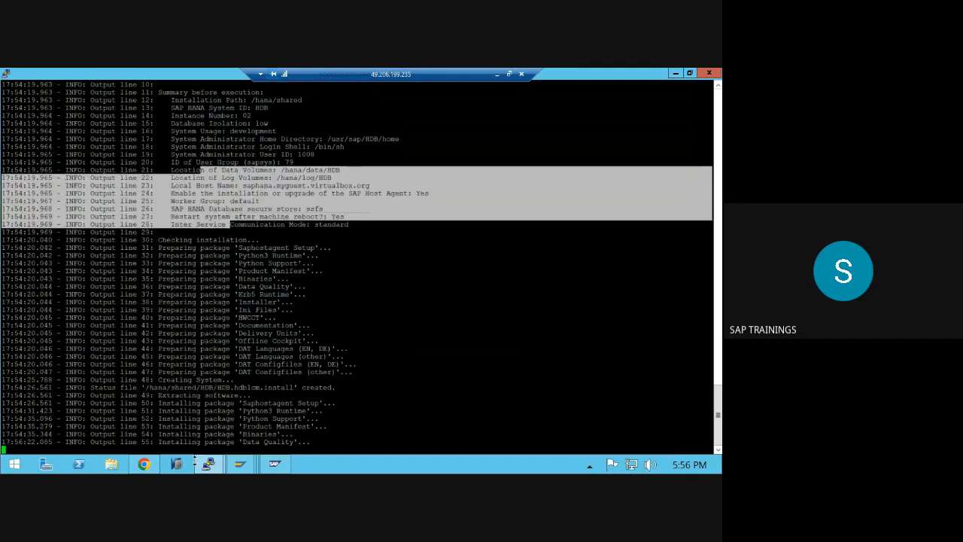
pyautogui.moveTo(208, 464)
pyautogui.click(172, 429)
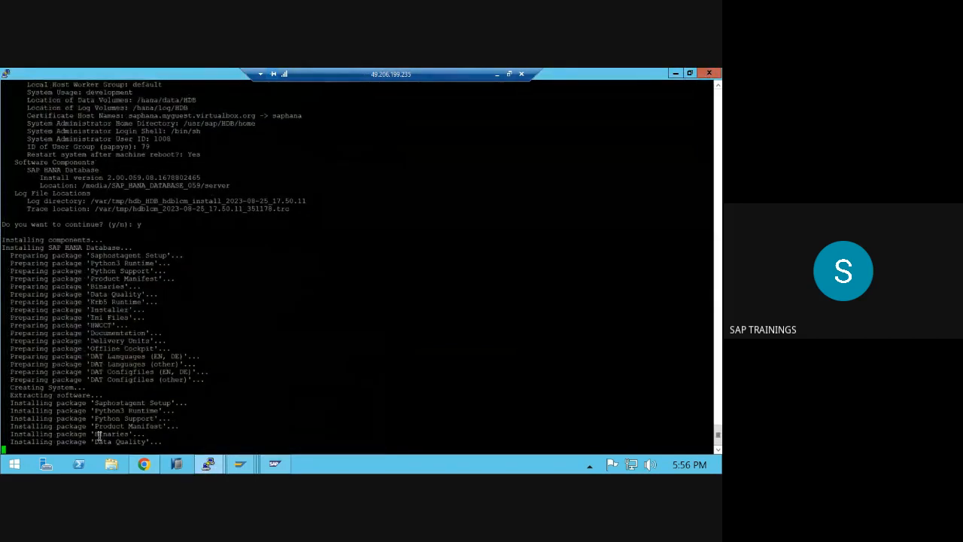
pyautogui.click(277, 410)
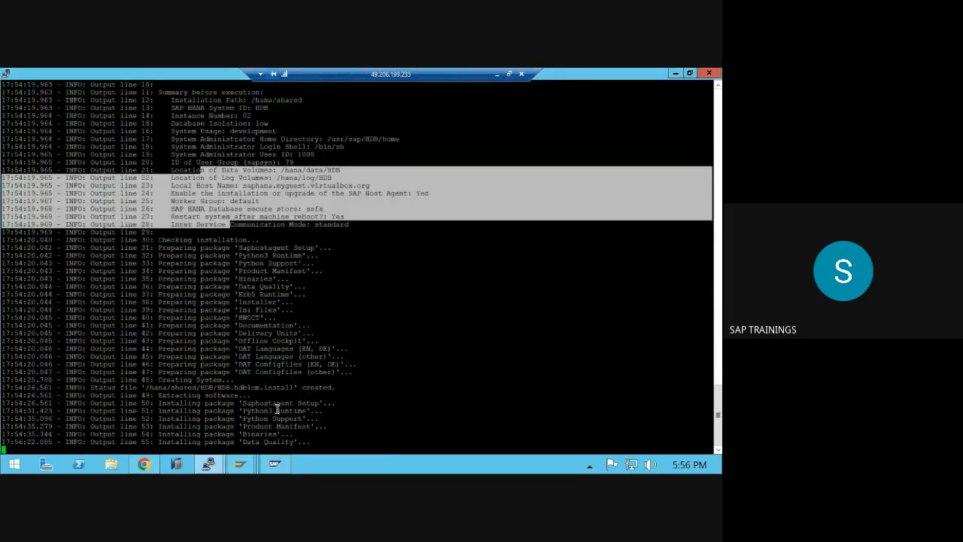
# - Stop the tail and confirm with pwd that the log folder is /var/tmp
pyautogui.hotkey('ctrl', 'c')
pyautogui.press('Up')
pyautogui.write('wd')
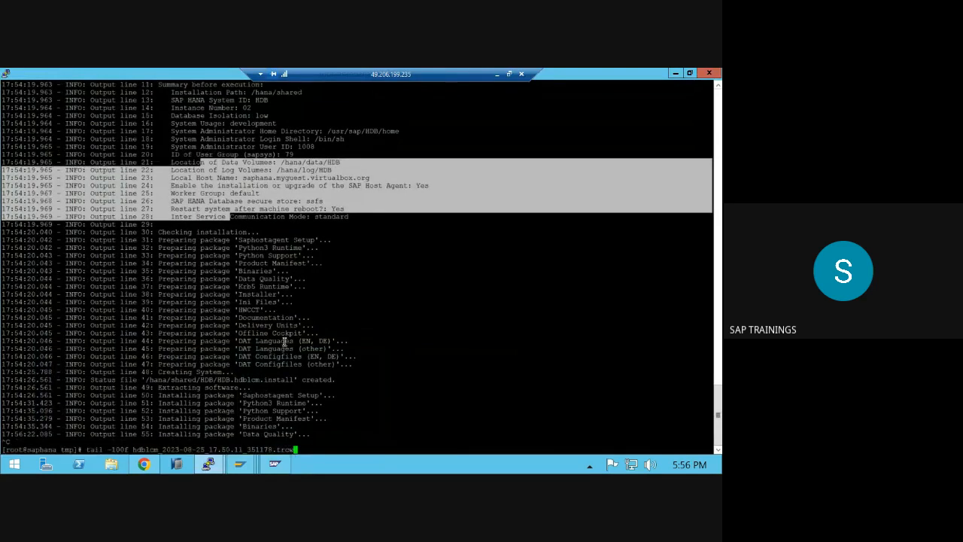
pyautogui.press('Return')
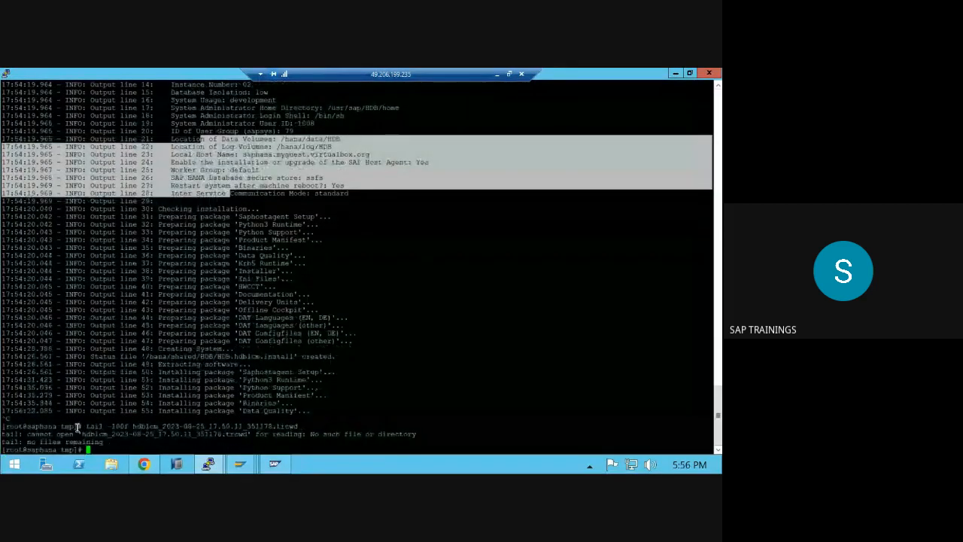
pyautogui.write('pwd')
pyautogui.press('Return')
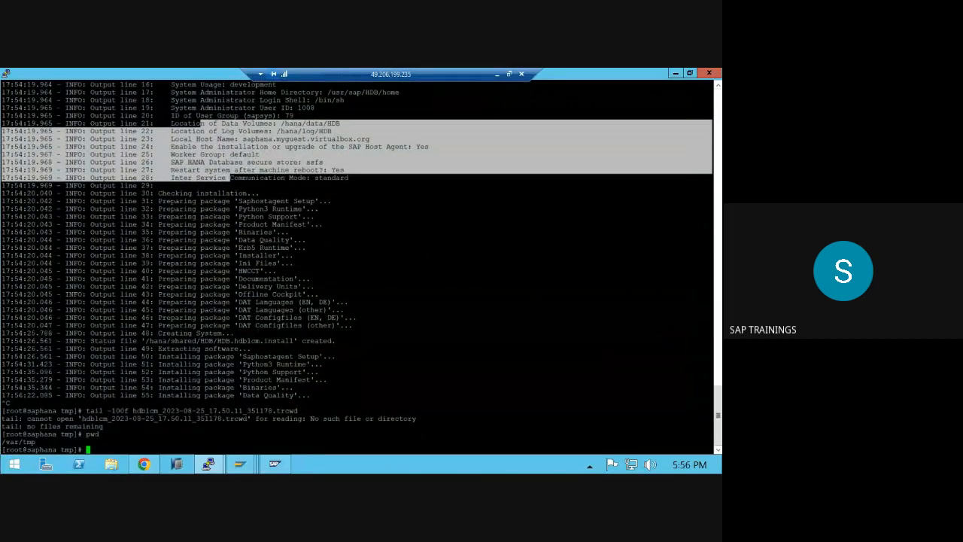
pyautogui.click(22, 443)
pyautogui.doubleClick(22, 443)
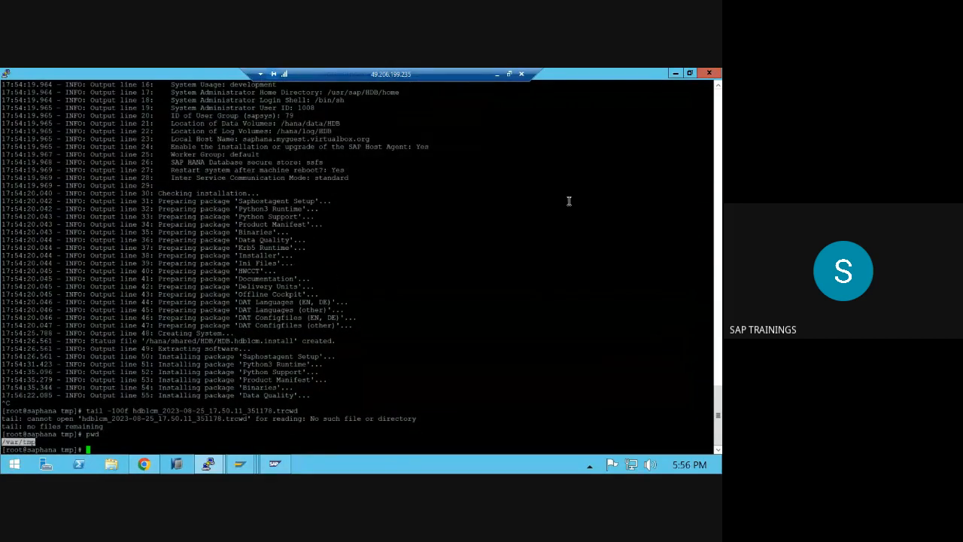
pyautogui.click(497, 73)
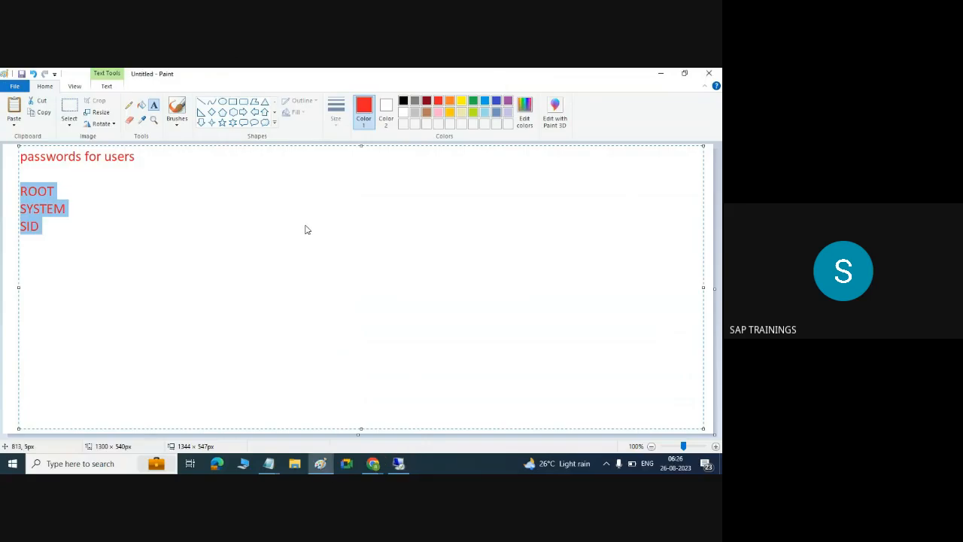
# - Write 'INstalaltion log files : /var/tmp' in the Paint note, pasting the /var/tmp path
pyautogui.write('INst')
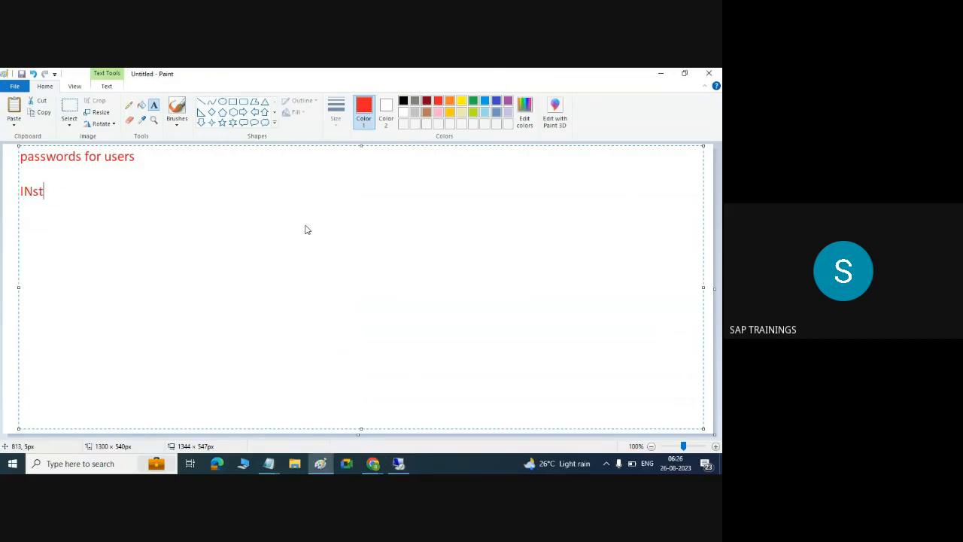
pyautogui.write('alaltion log ')
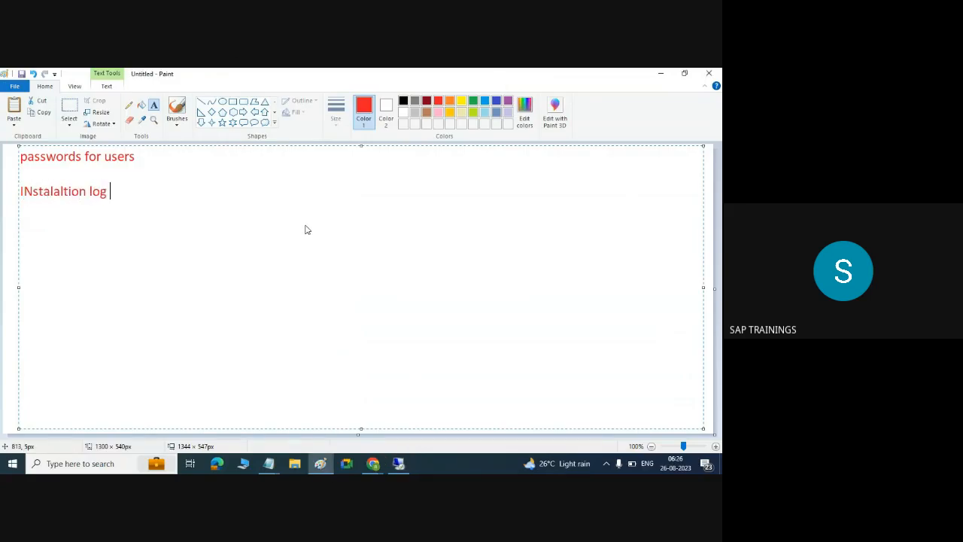
pyautogui.write('files :')
pyautogui.hotkey('ctrl', 'v')
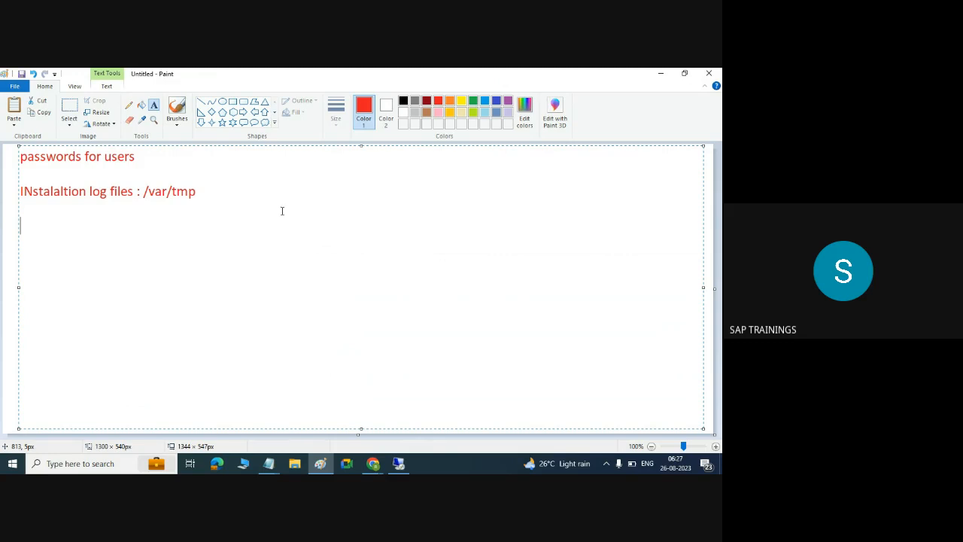
# - Switch from the Paint notes back to the remote server terminal showing the /var/tmp install log
pyautogui.click(400, 463)
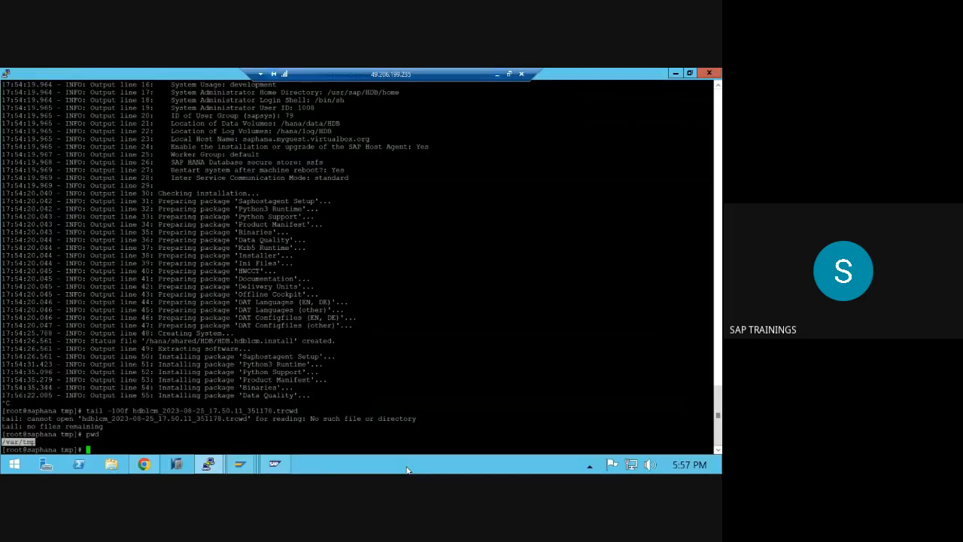
# - Bring up the HANA installer terminal and highlight its package installation progress lines
pyautogui.moveTo(208, 464)
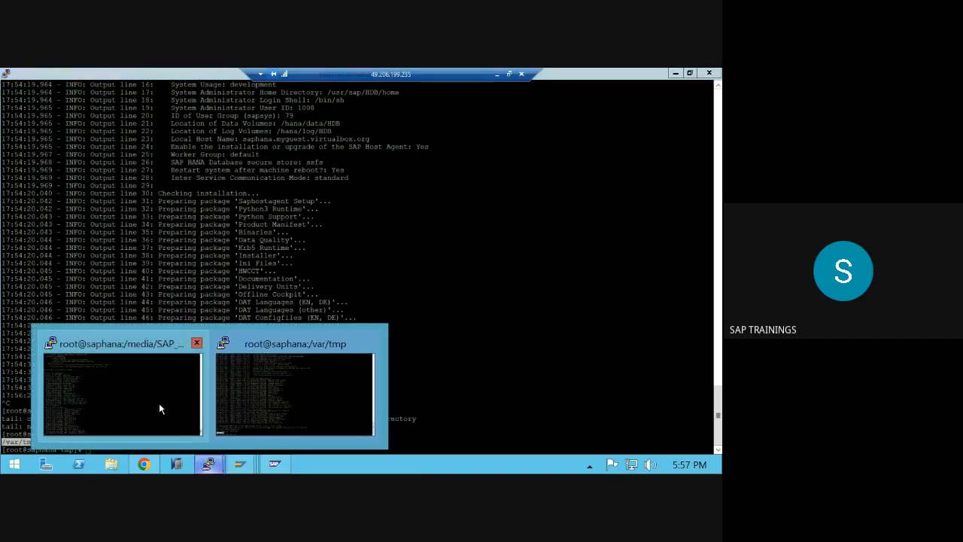
pyautogui.click(158, 404)
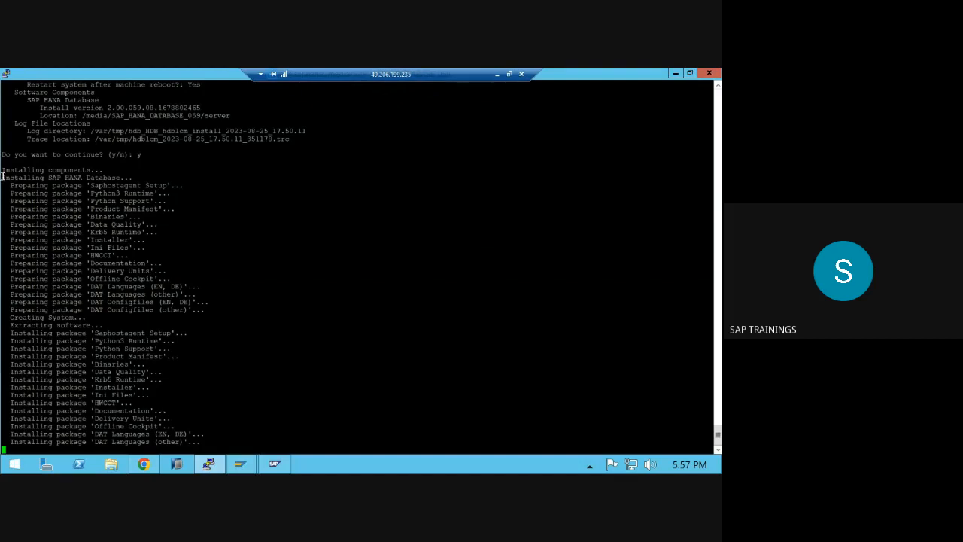
pyautogui.moveTo(4, 170); pyautogui.dragTo(201, 441)
pyautogui.click(197, 409)
# - Minimize the remote session, put the Paint notes away, and return to the server
pyautogui.click(494, 74)
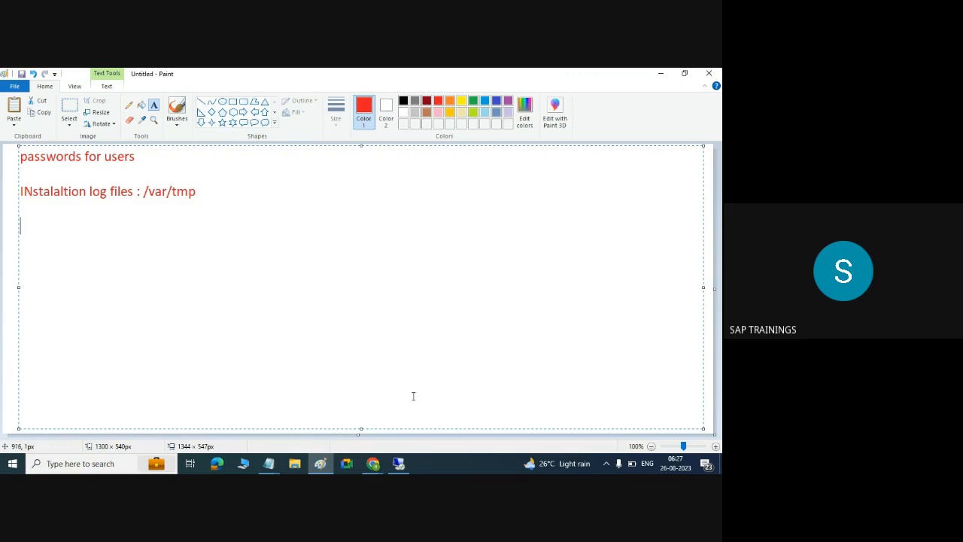
pyautogui.click(321, 465)
pyautogui.click(399, 463)
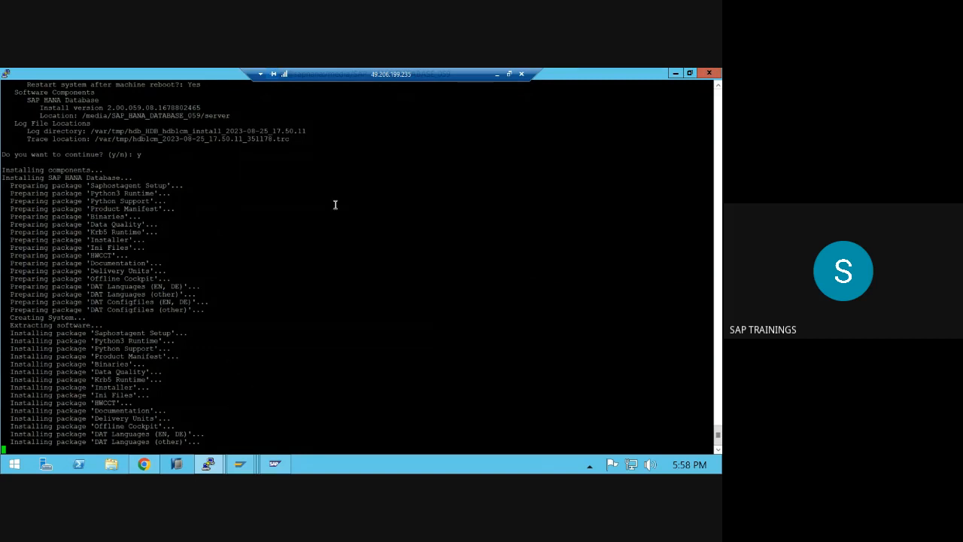
# - Switch to the Google Meet call and close the Activities side panel
pyautogui.click(496, 74)
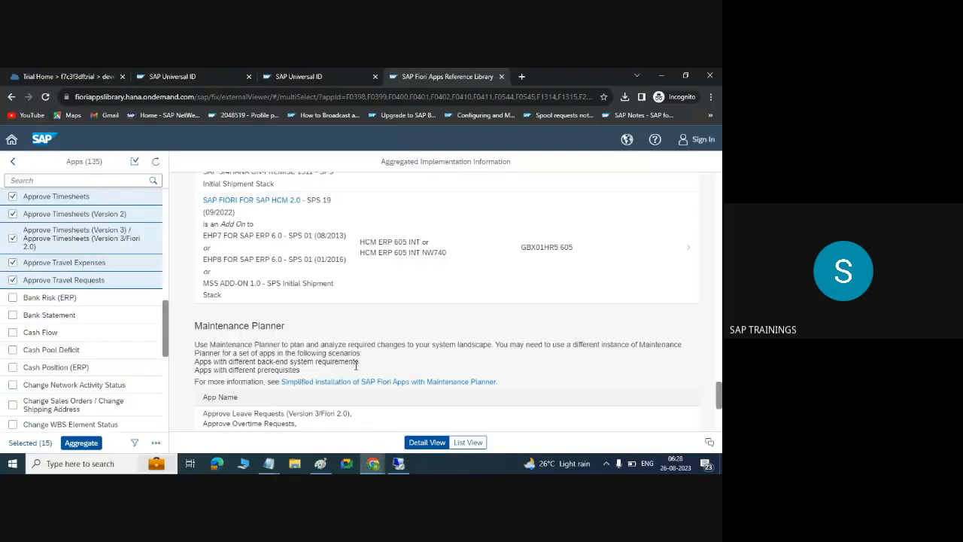
pyautogui.moveTo(373, 463)
pyautogui.click(263, 410)
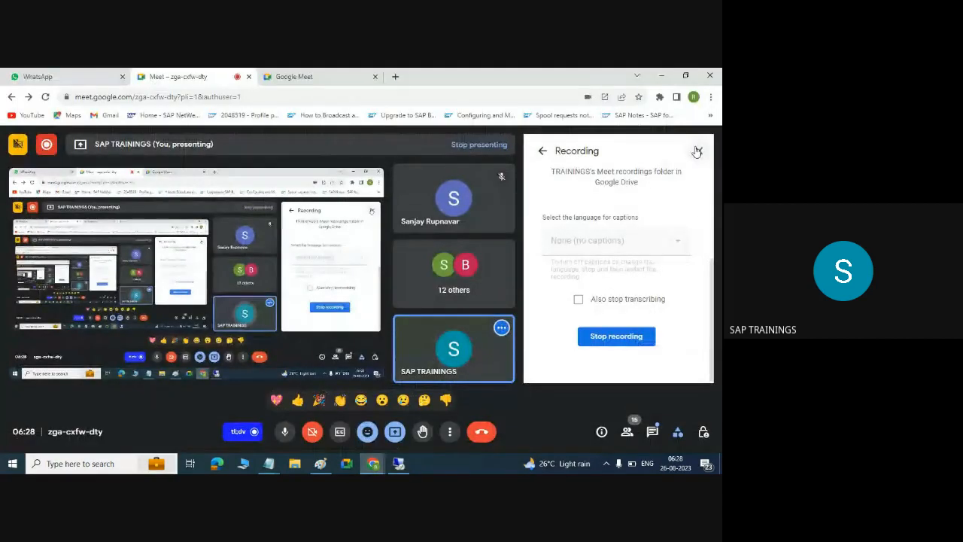
pyautogui.click(544, 152)
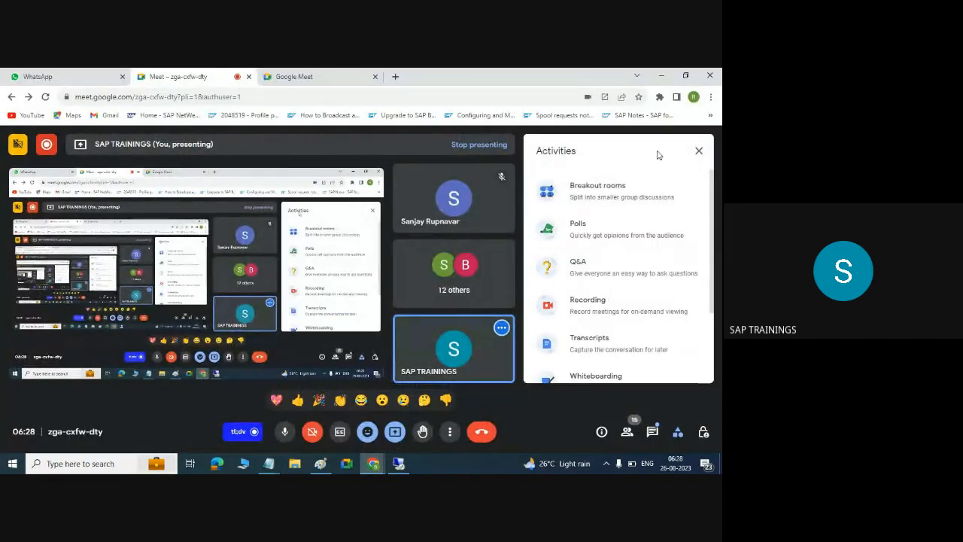
pyautogui.click(697, 152)
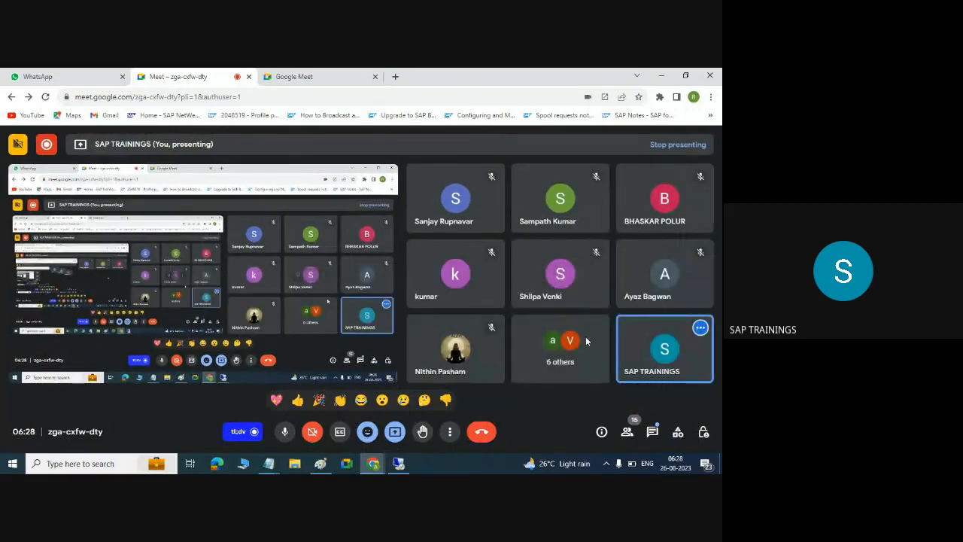
# - Check the Meet chat and participant list, then return to the server terminal
pyautogui.click(652, 434)
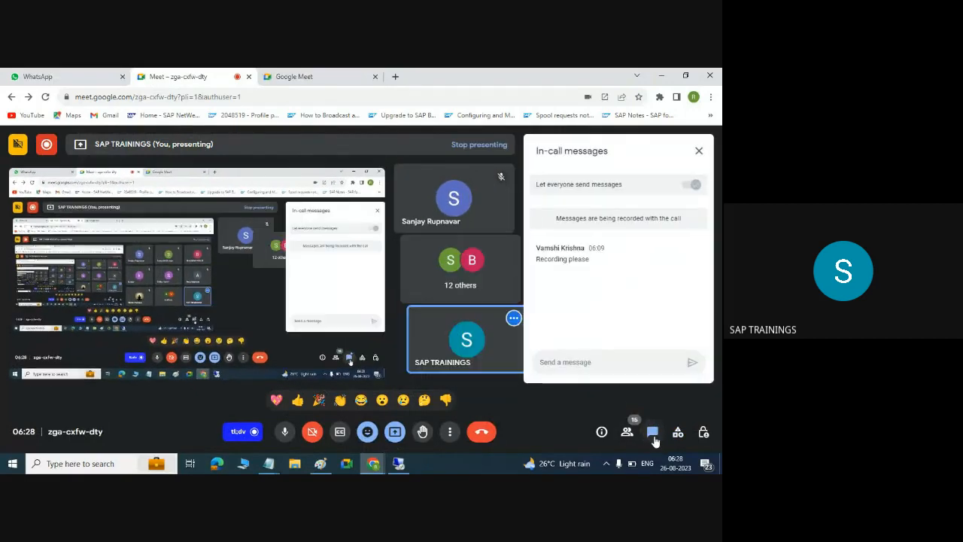
pyautogui.click(628, 433)
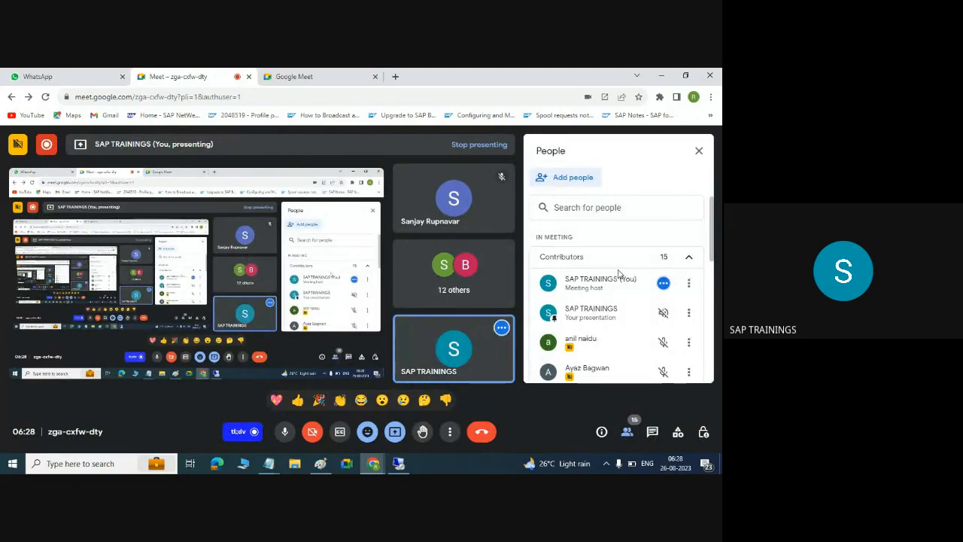
pyautogui.click(398, 462)
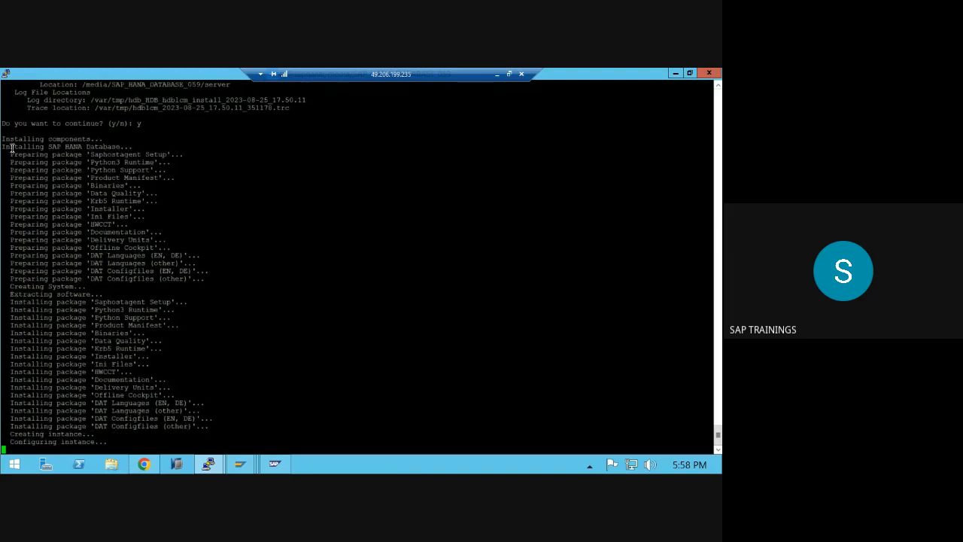
# - Highlight the HANA installer's progress lines, then bring the SAP Add-On Installation Tool window forward
pyautogui.moveTo(11, 146); pyautogui.dragTo(134, 440)
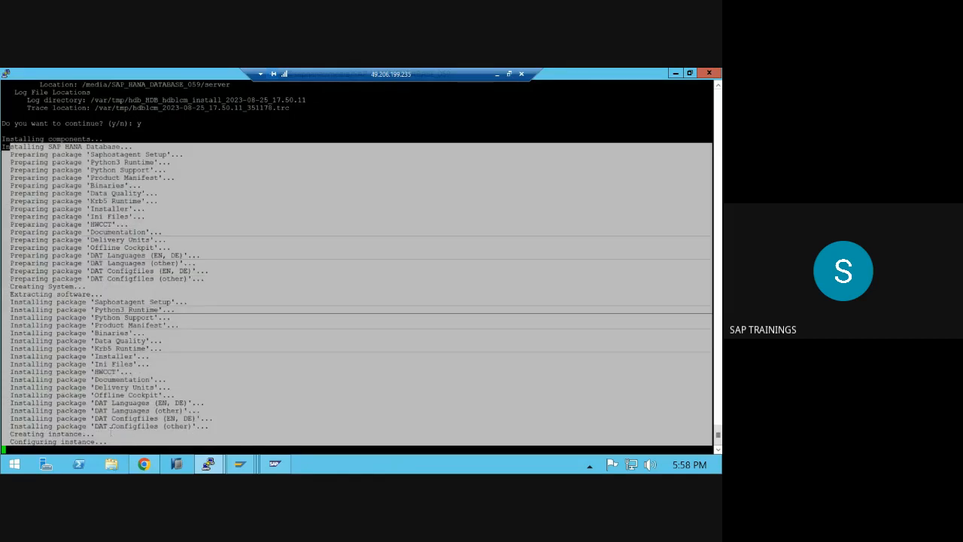
pyautogui.click(112, 430)
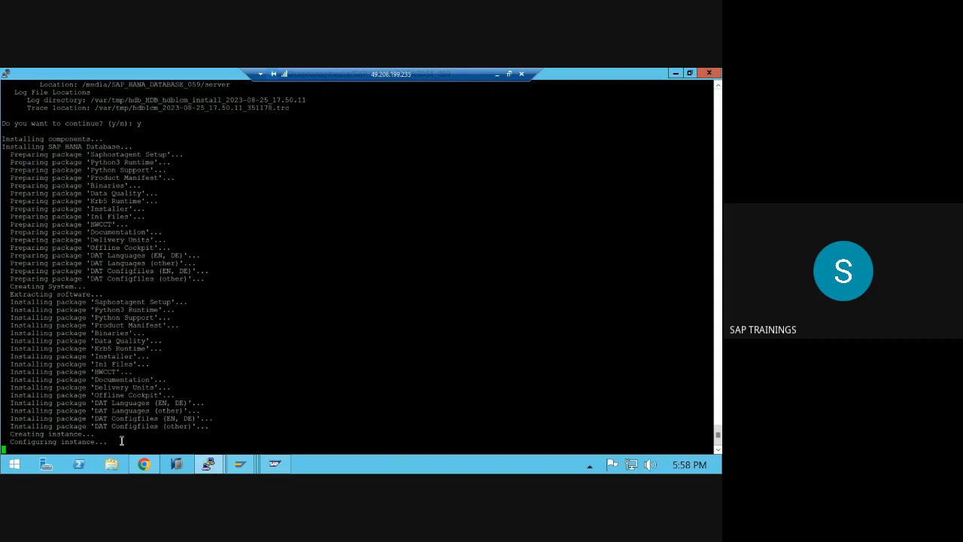
pyautogui.click(243, 466)
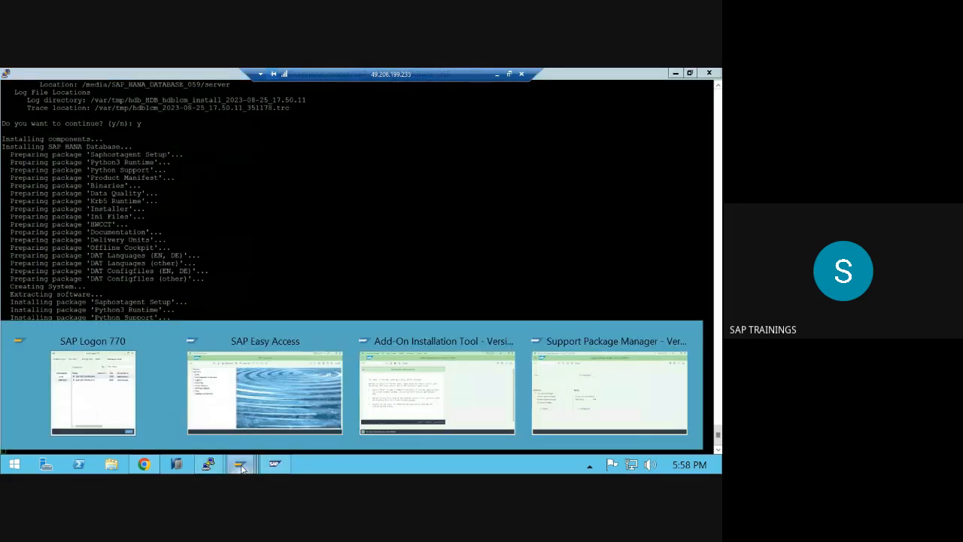
pyautogui.click(402, 383)
# - Dismiss the runtime analysis error without sending and open System > Status
pyautogui.click(364, 395)
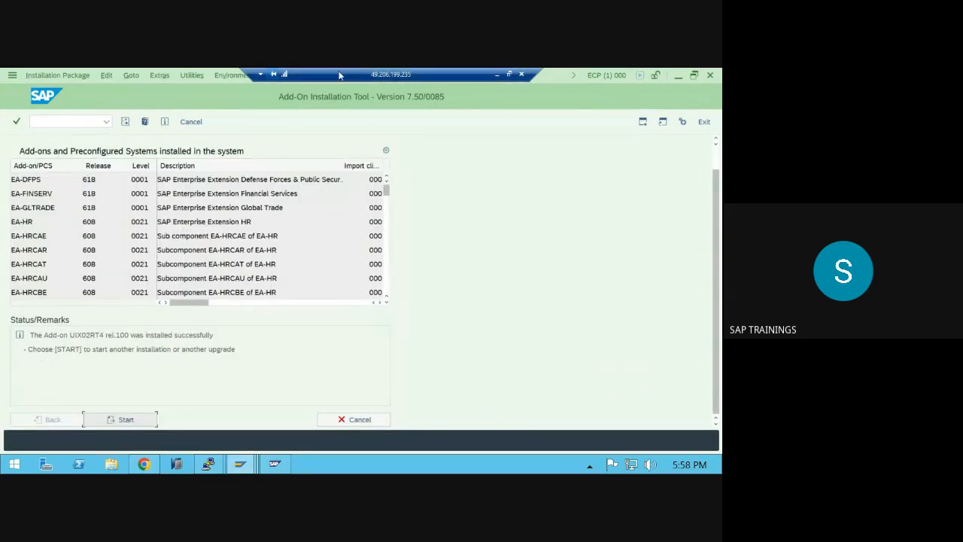
pyautogui.click(276, 75)
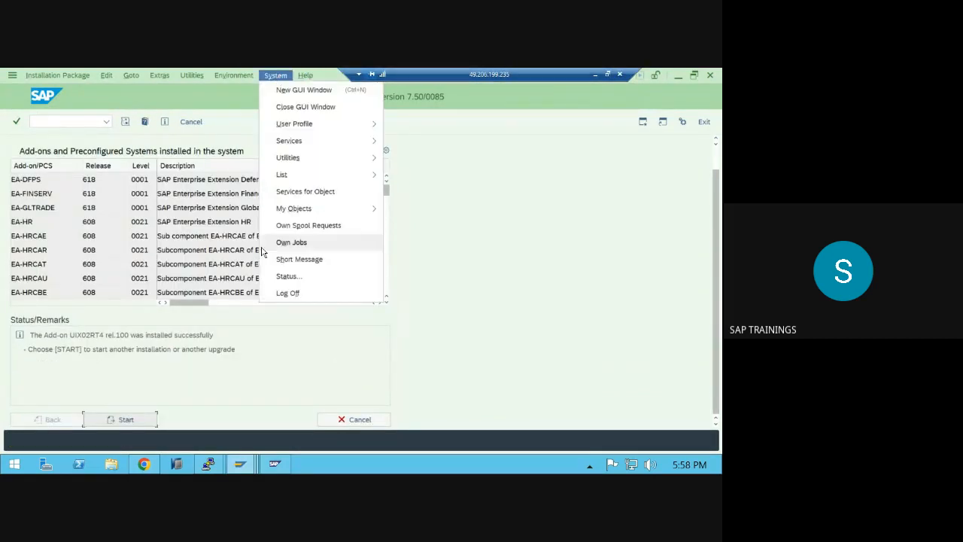
pyautogui.click(280, 274)
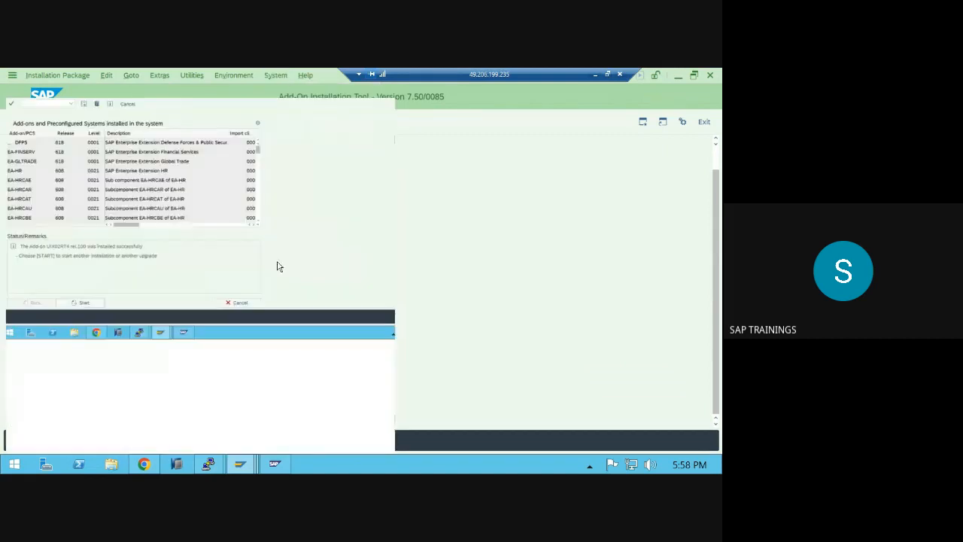
# - Review the installed product and software component versions, then switch to the /var/tmp terminal
pyautogui.click(347, 283)
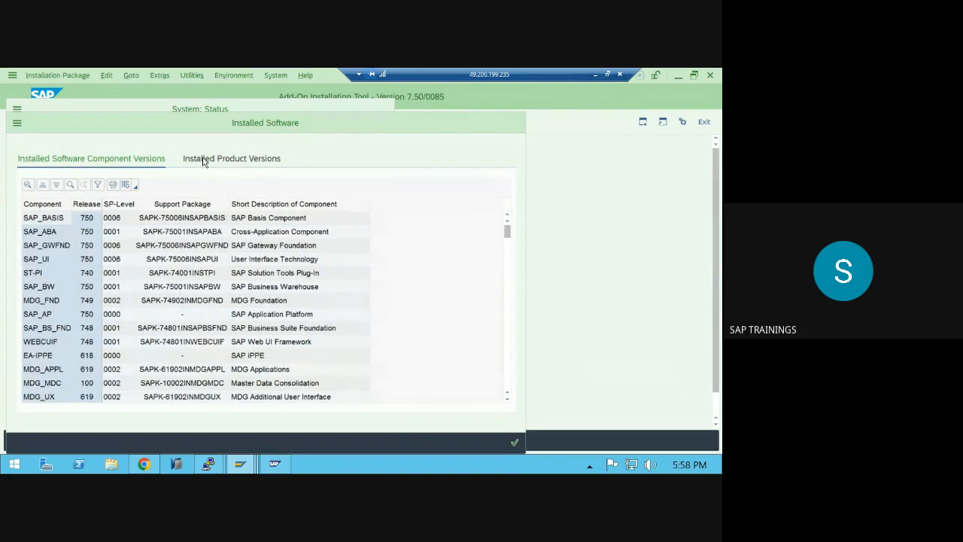
pyautogui.click(203, 160)
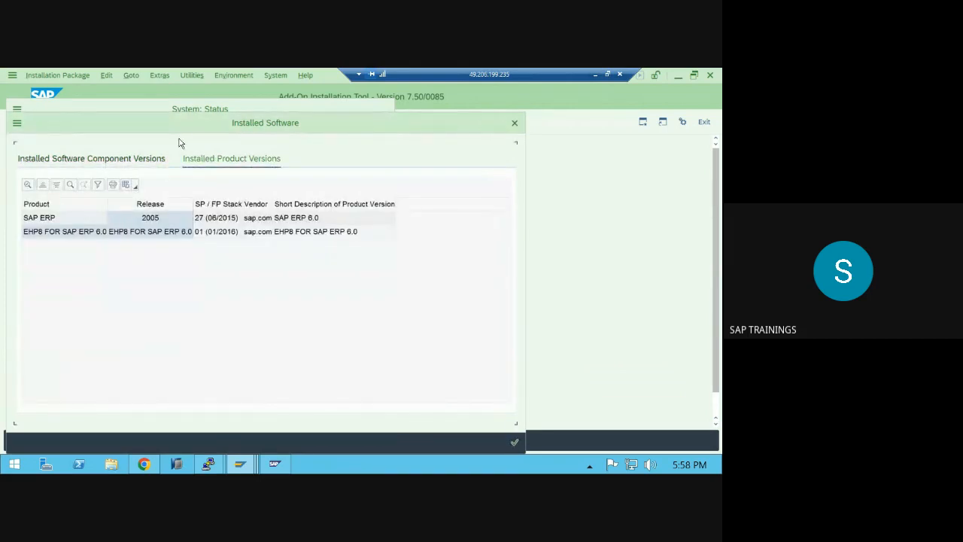
pyautogui.click(126, 156)
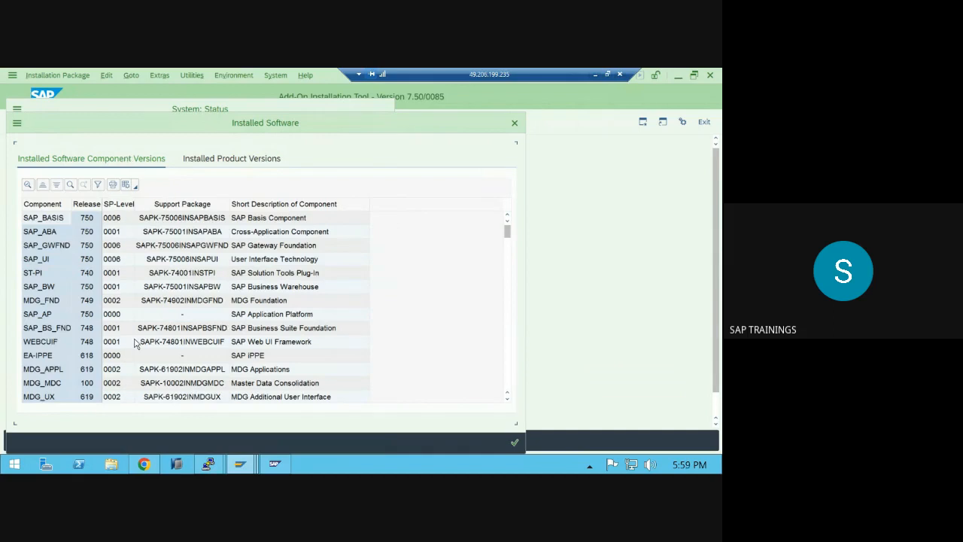
pyautogui.scroll(-10, 120, 342)
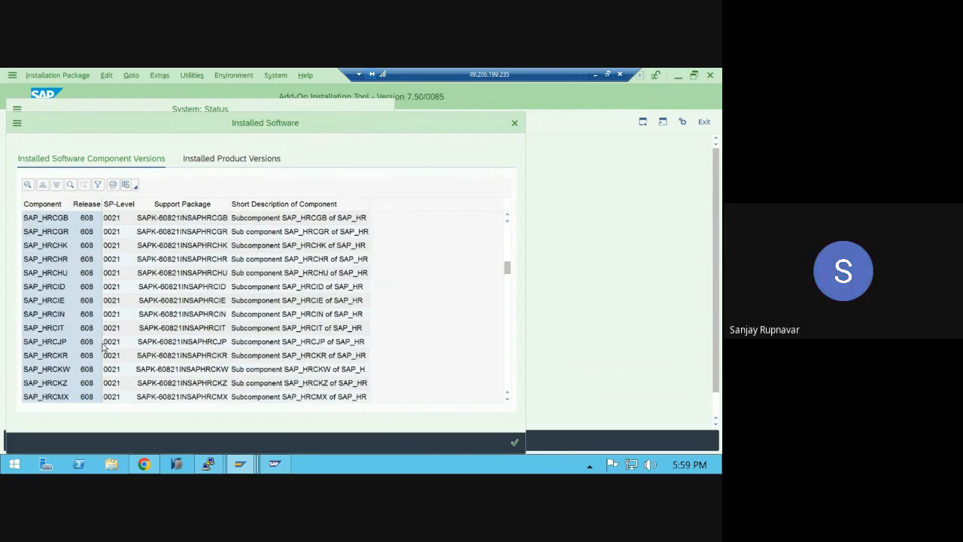
pyautogui.click(200, 161)
pyautogui.click(208, 466)
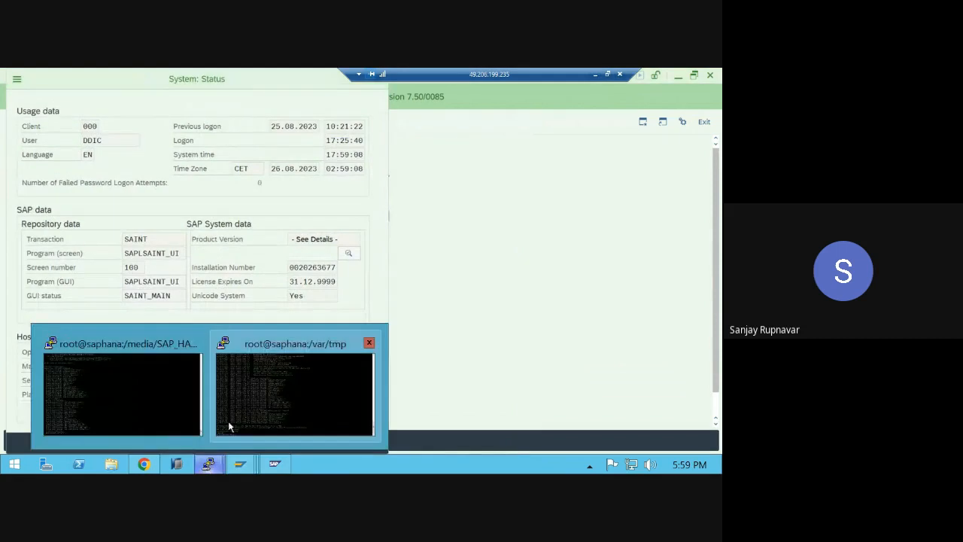
pyautogui.click(235, 419)
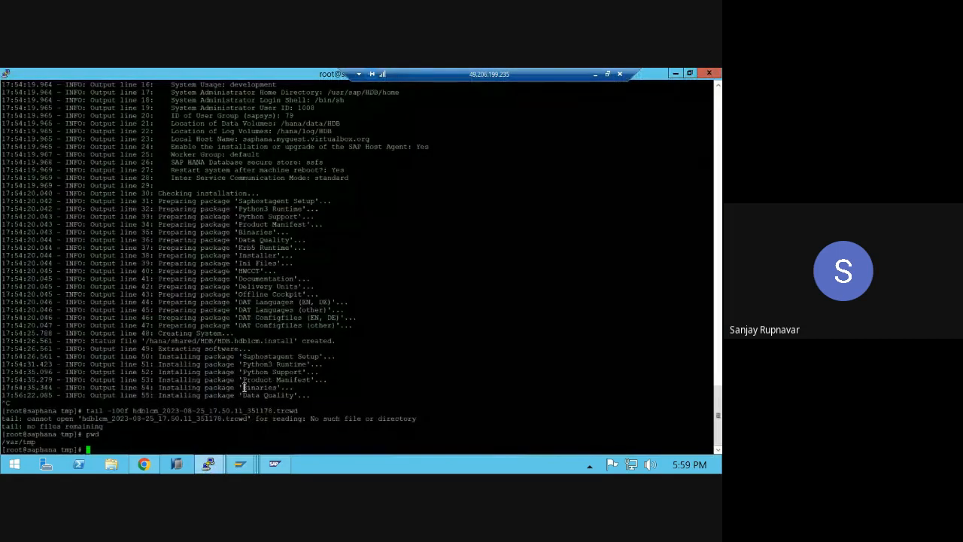
# - Check the HANA installer session, then go back to the /var/tmp terminal
pyautogui.moveTo(209, 465)
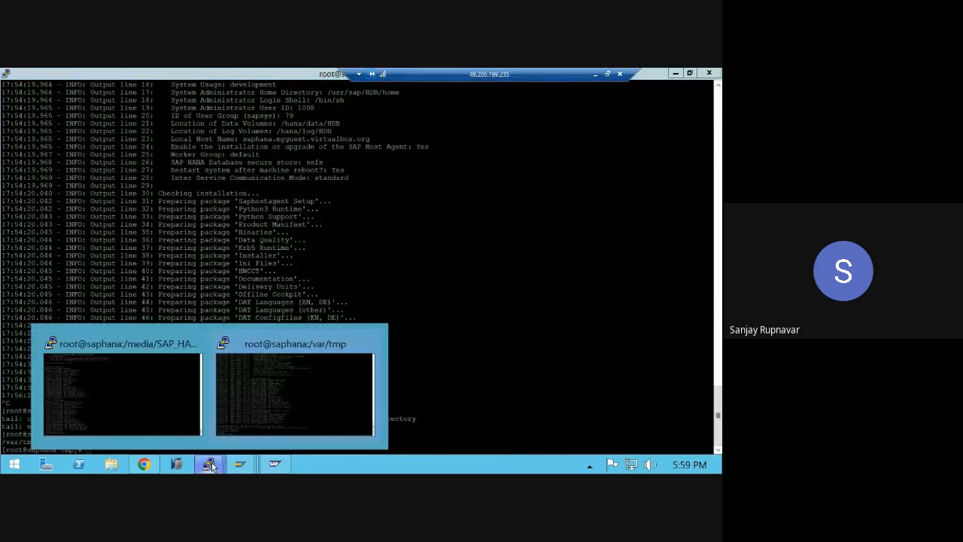
pyautogui.click(161, 419)
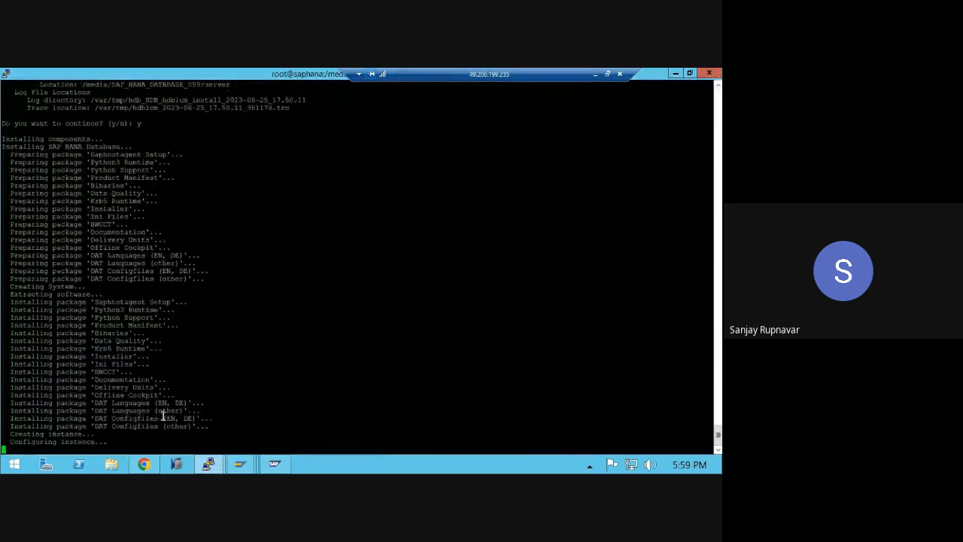
pyautogui.moveTo(219, 468)
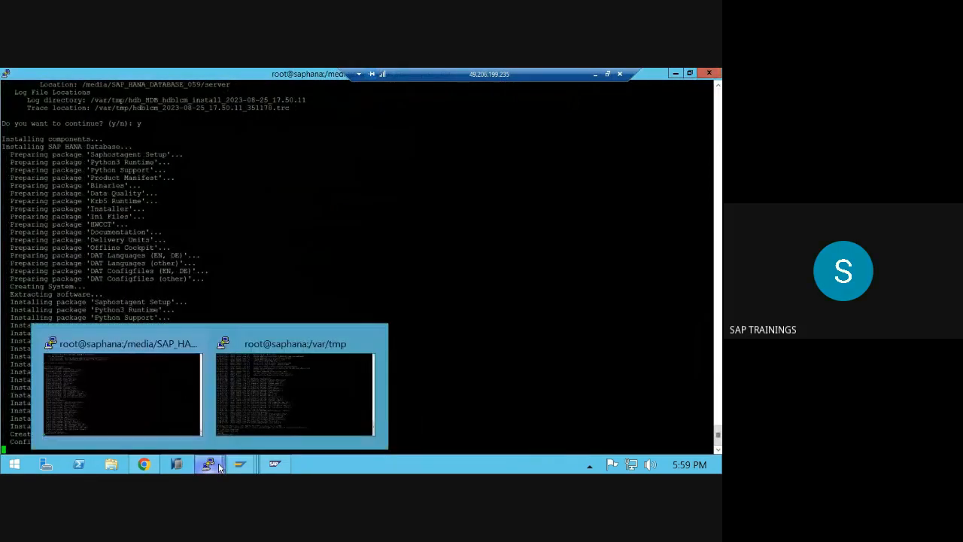
pyautogui.click(279, 401)
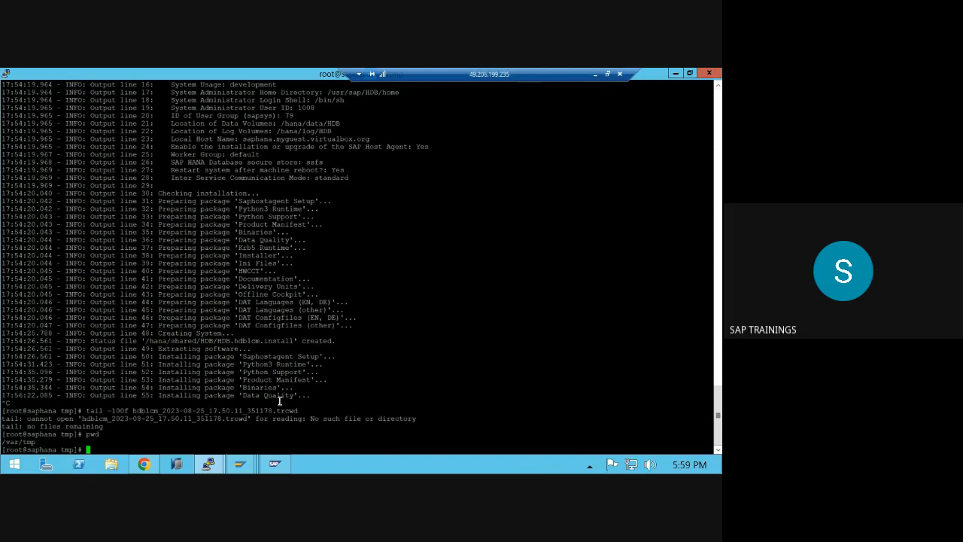
# - Run lsblk twice to list the server's disks and mount points
pyautogui.write('lsblk')
pyautogui.press('Return')
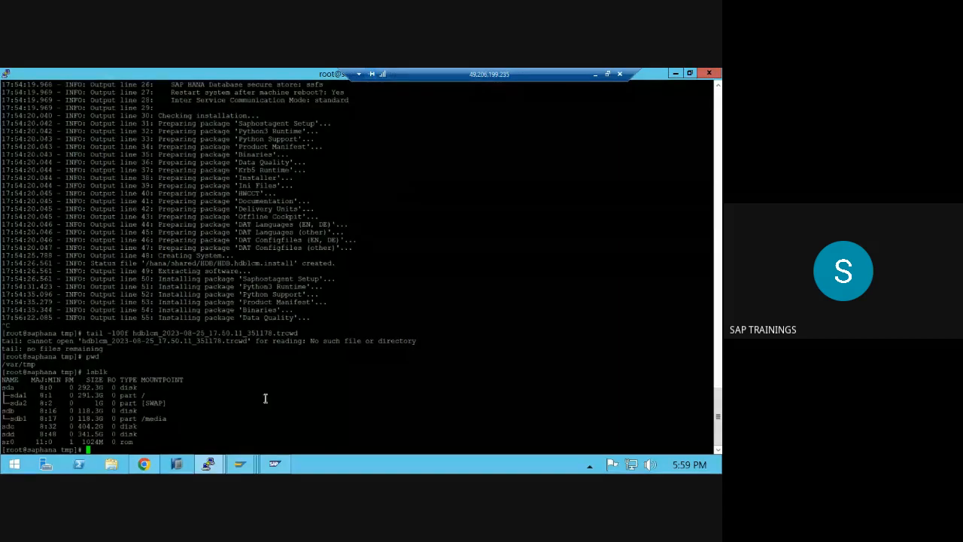
pyautogui.moveTo(5, 386); pyautogui.dragTo(72, 446)
pyautogui.click(255, 362)
pyautogui.write('lsblk')
pyautogui.press('Return')
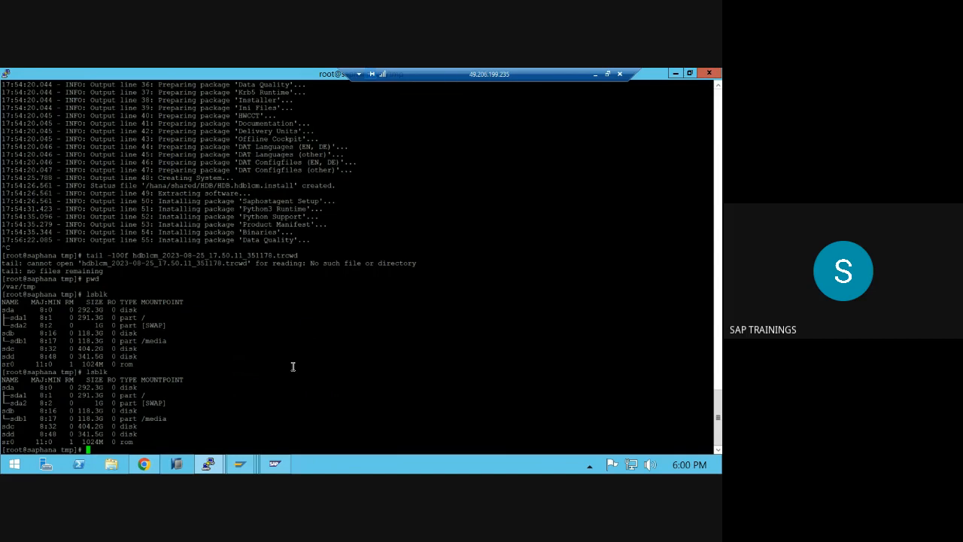
# - Check the HANA installer session again, then leave the remote server for the local desktop
pyautogui.click(208, 464)
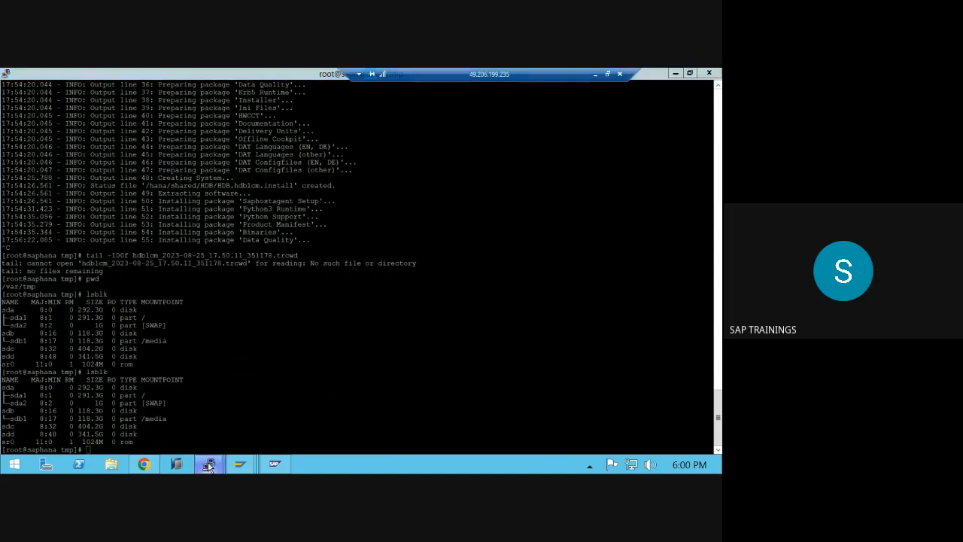
pyautogui.click(190, 437)
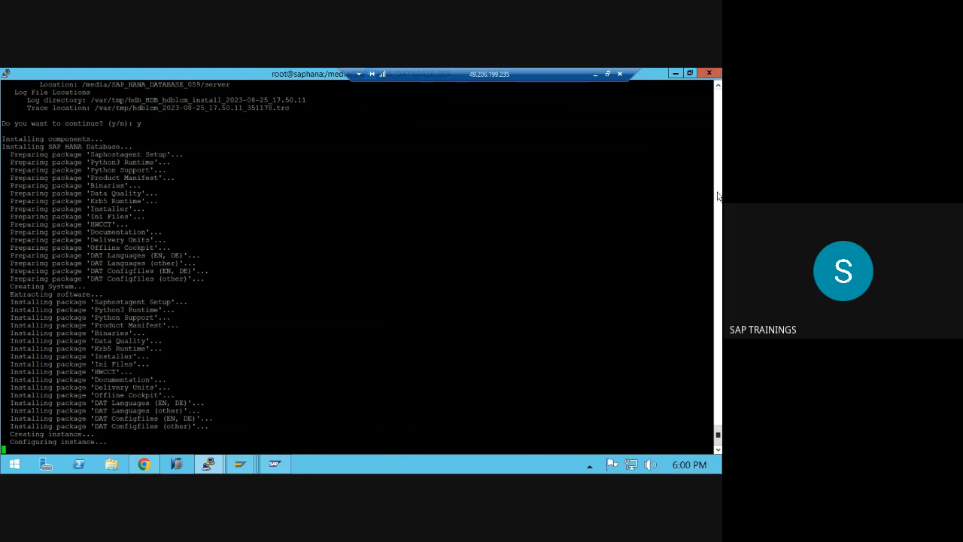
pyautogui.click(595, 73)
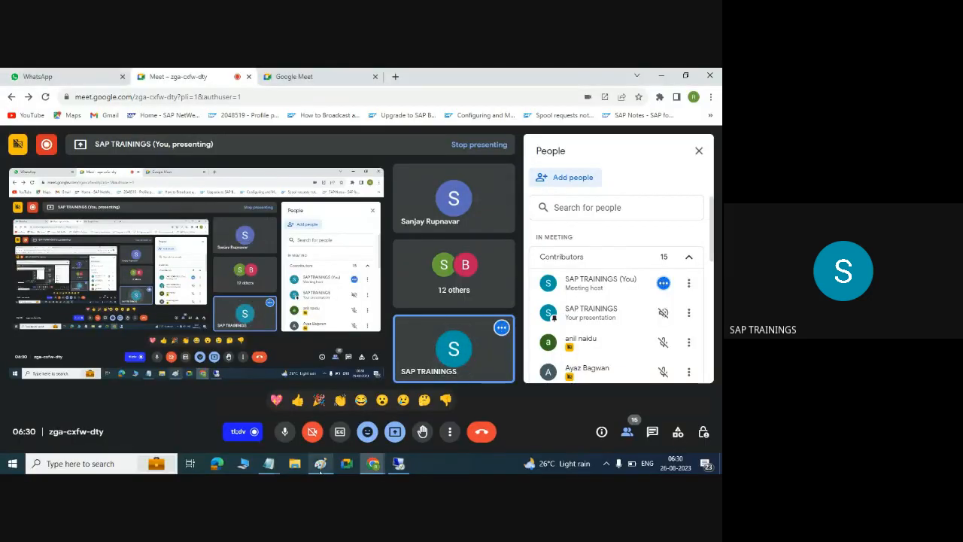
# - Overwrite the Paint notes with /, /usr/sap, /hana/shared, /hana/data and /hana/log, one per line
pyautogui.click(321, 464)
pyautogui.hotkey('ctrl', 'a')
pyautogui.write('/')
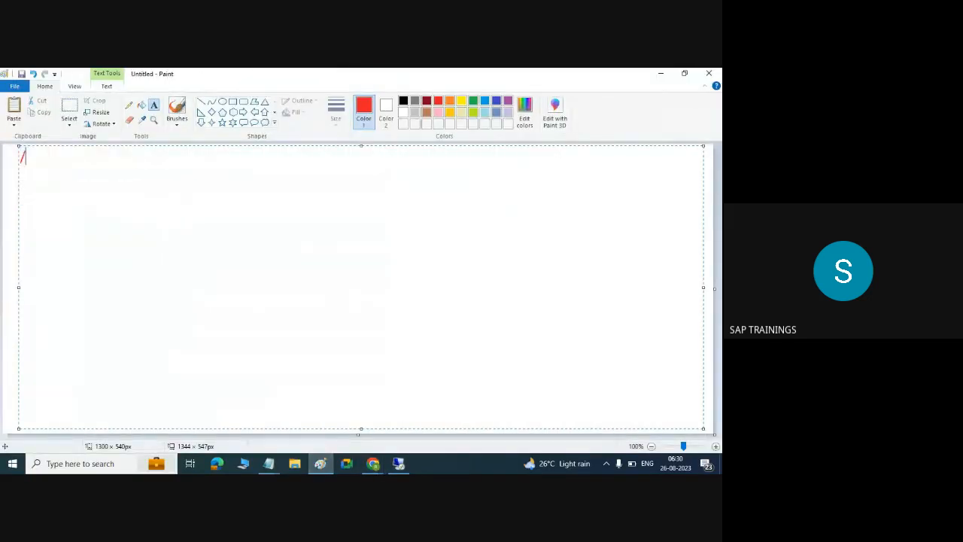
pyautogui.press('Return')
pyautogui.write('/usr/sap')
pyautogui.press('Return')
pyautogui.write('/')
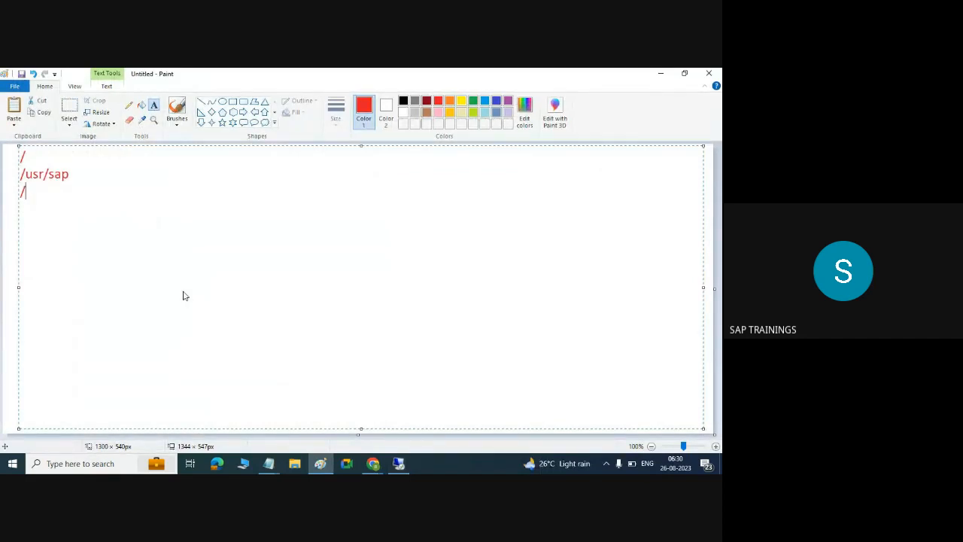
pyautogui.write('hana/shared')
pyautogui.press('Return')
pyautogui.write('/hana/data')
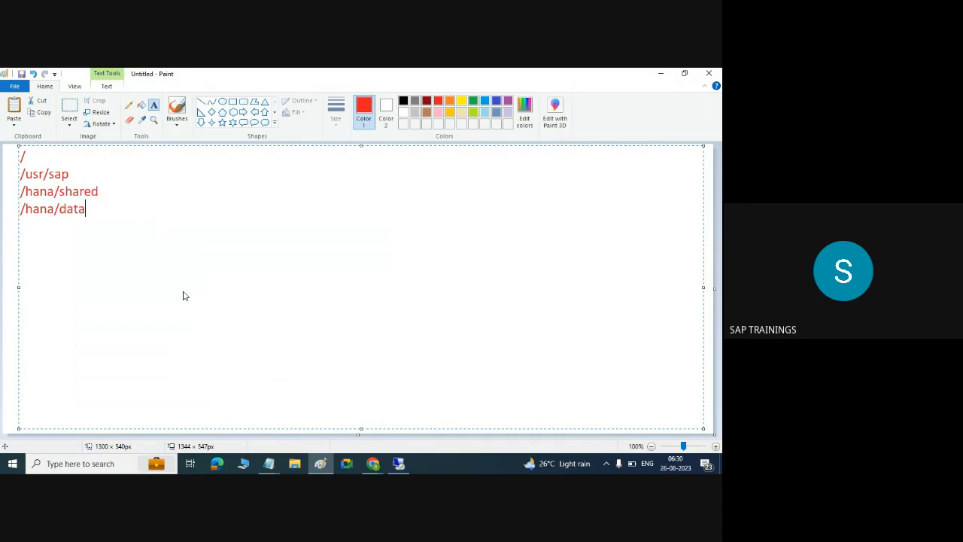
pyautogui.press('Return')
pyautogui.write('/hana/log')
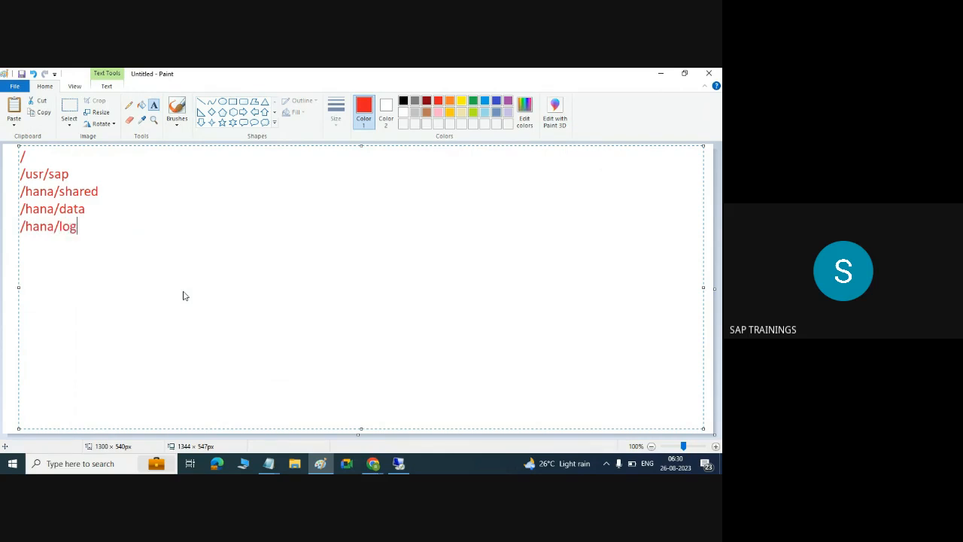
pyautogui.press('Return')
# - Return to the remote server desktop and show the open PuTTY terminal windows
pyautogui.click(399, 464)
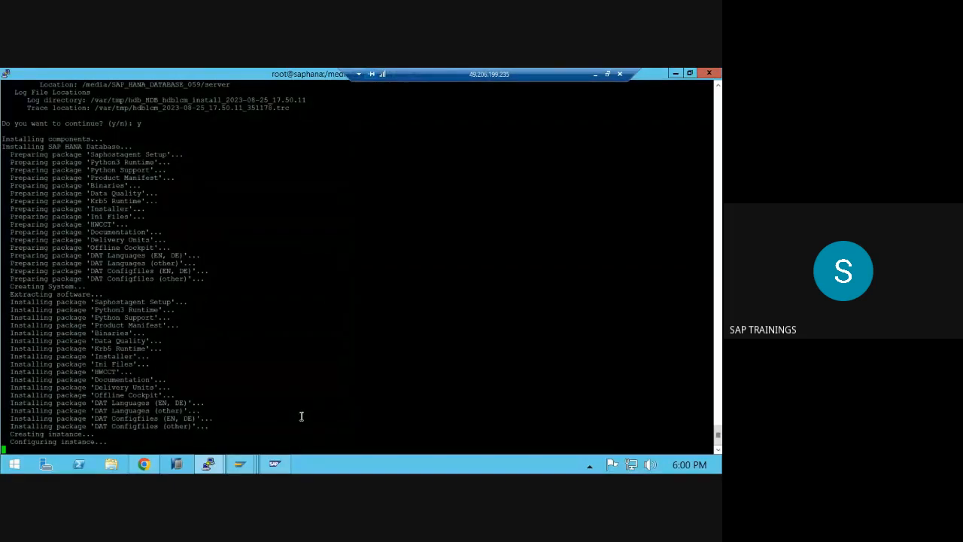
pyautogui.moveTo(203, 468)
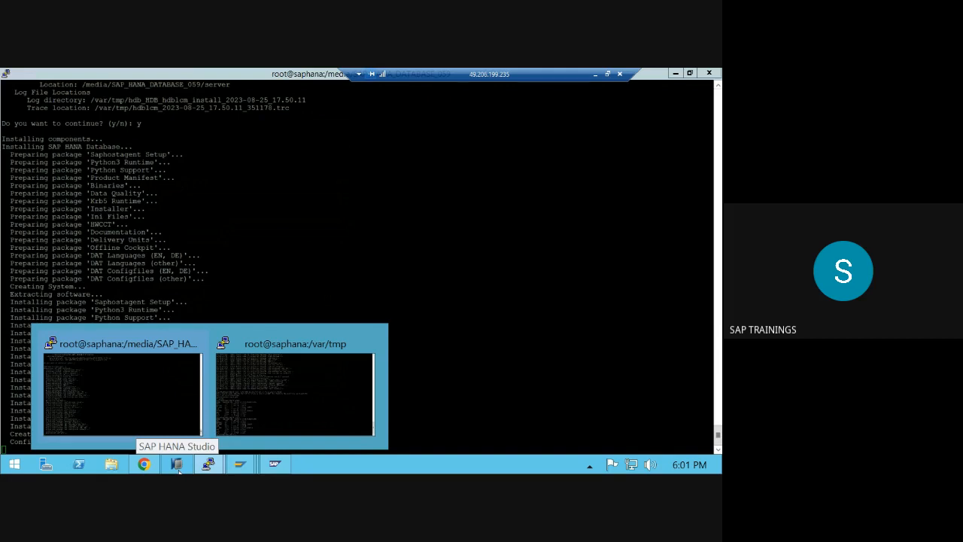
# - Retry the HDBLCM page in Chrome with back, forward and reload, and mark <SID> in the URL
pyautogui.click(144, 466)
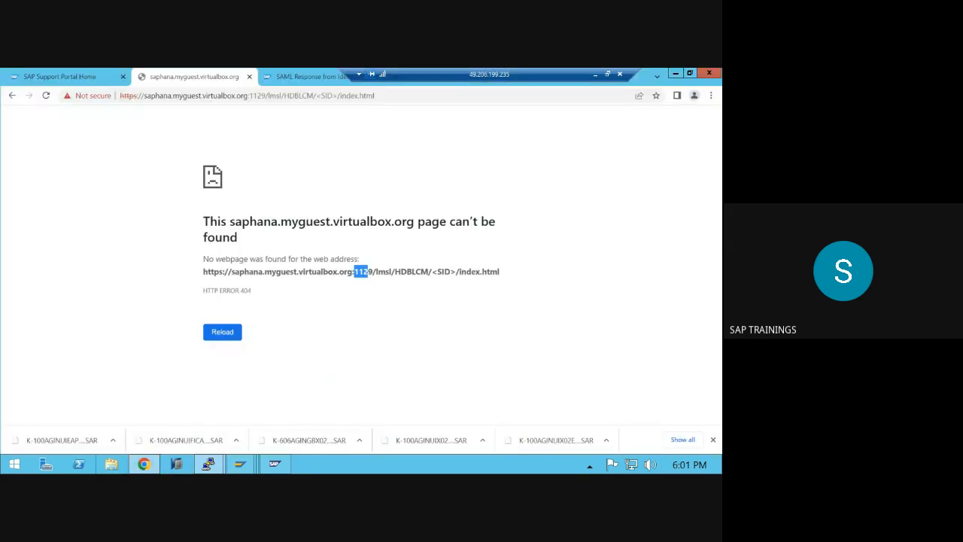
pyautogui.click(12, 96)
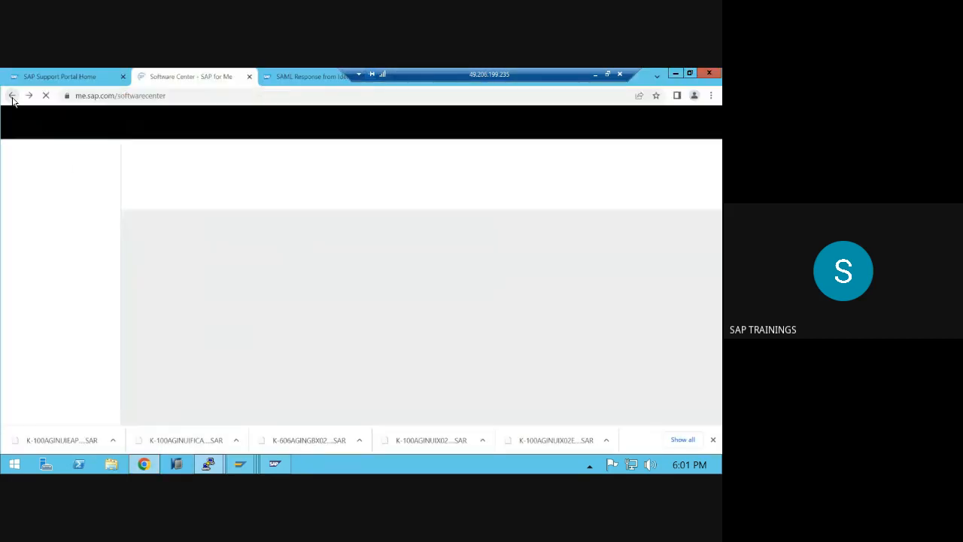
pyautogui.click(30, 96)
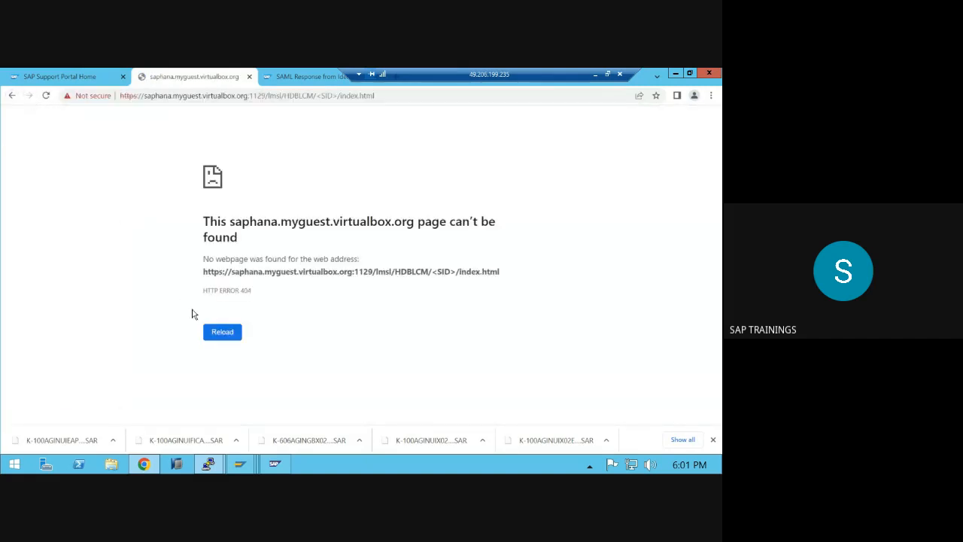
pyautogui.click(213, 333)
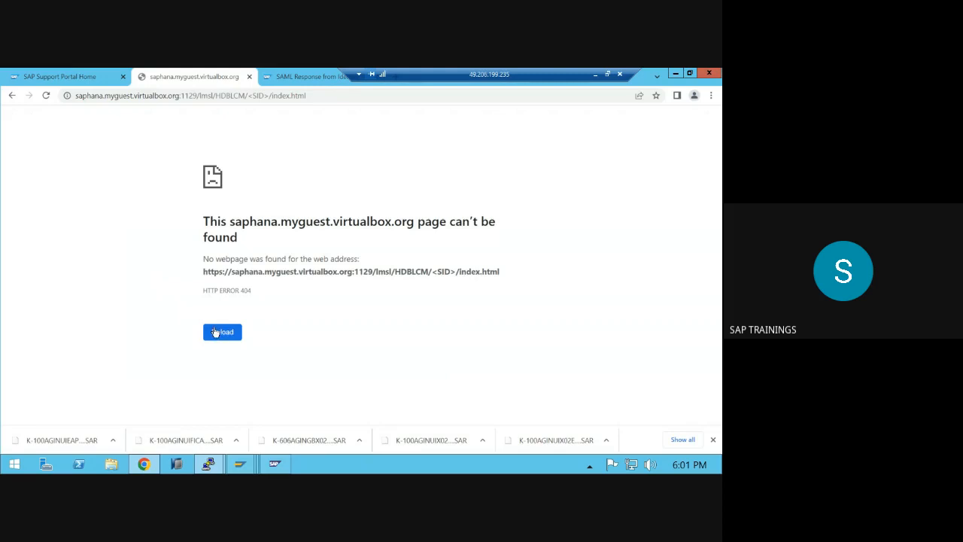
pyautogui.click(250, 96)
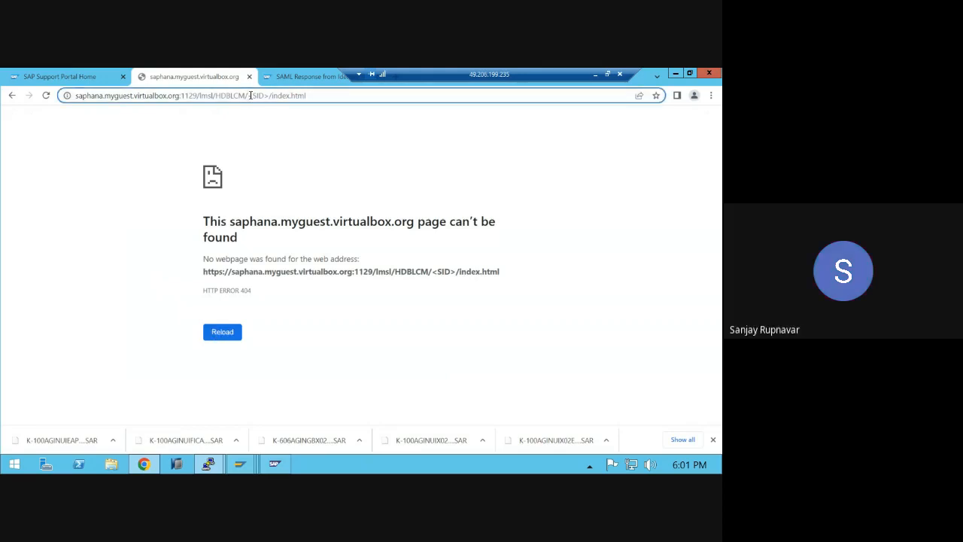
pyautogui.moveTo(250, 96); pyautogui.dragTo(261, 96)
pyautogui.moveTo(261, 96); pyautogui.dragTo(261, 96)
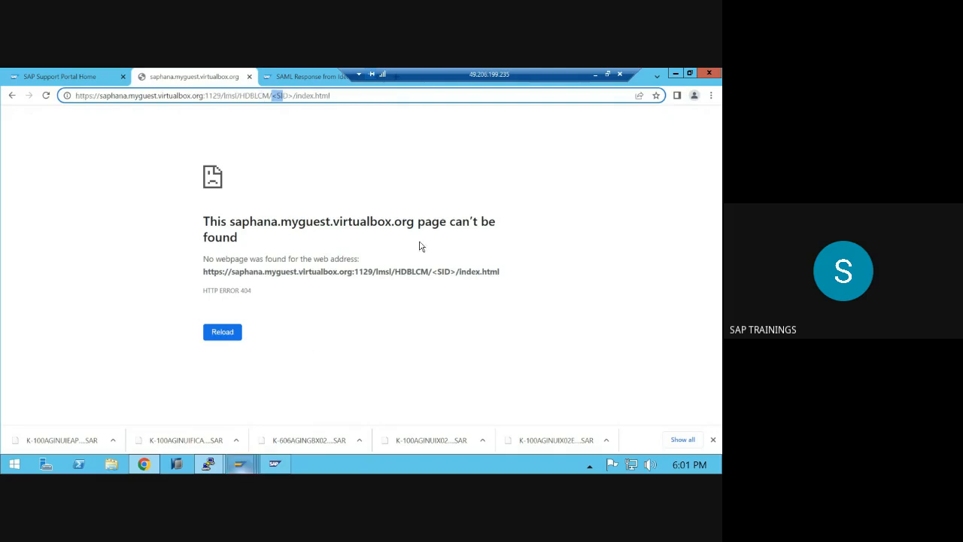
# - Change /usr/sap to /usr/sap/ in the Paint notes, then return to the HANA installer terminal
pyautogui.click(595, 74)
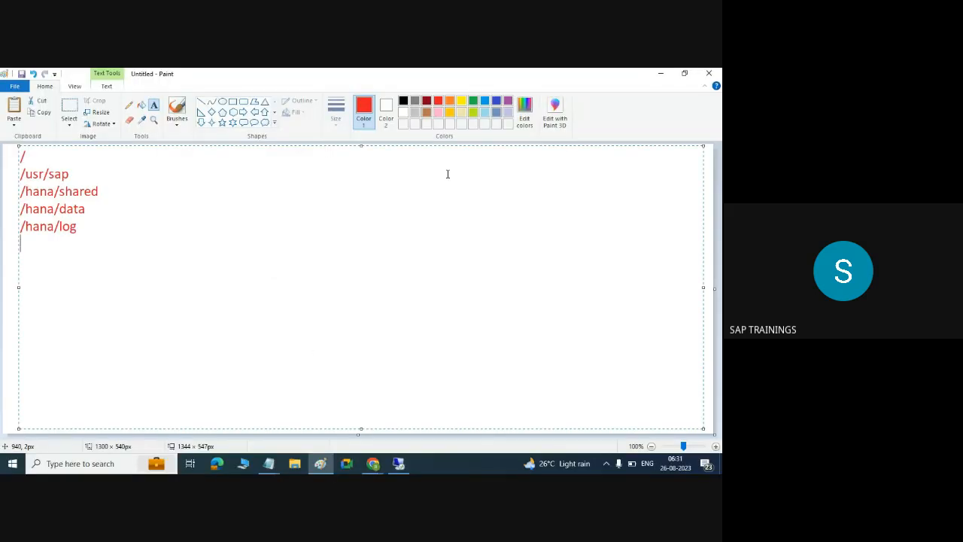
pyautogui.moveTo(46, 173); pyautogui.dragTo(77, 173)
pyautogui.click(78, 173)
pyautogui.write('/')
pyautogui.moveTo(38, 174); pyautogui.dragTo(63, 174)
pyautogui.click(81, 176)
pyautogui.click(397, 463)
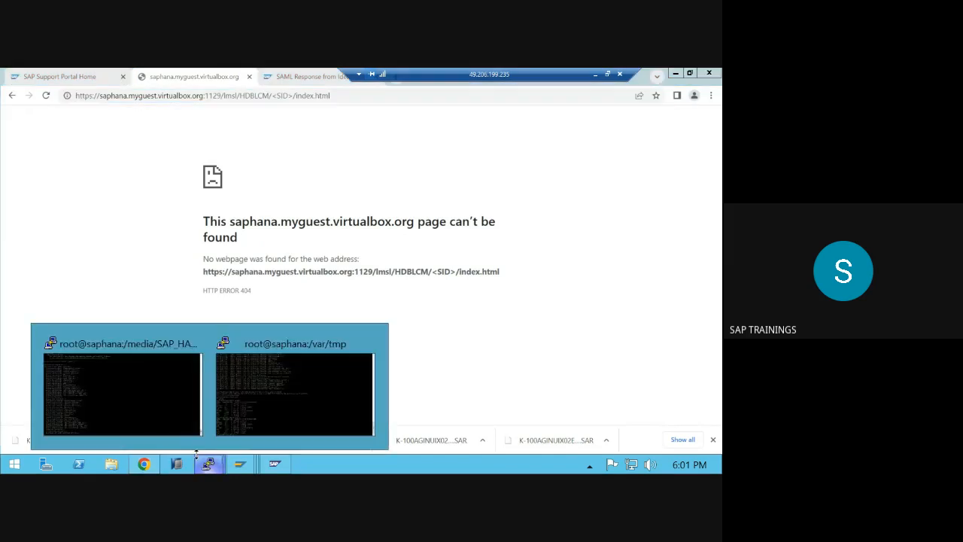
pyautogui.click(140, 412)
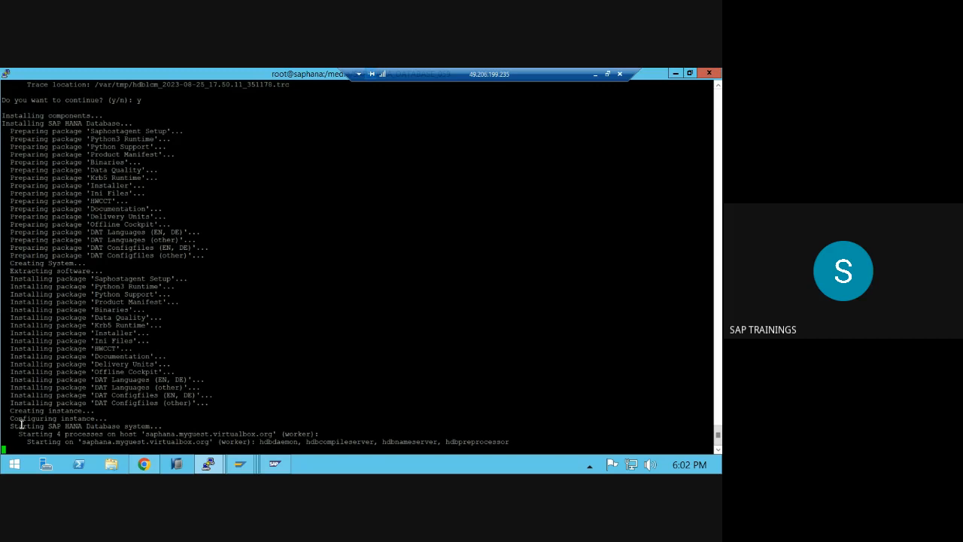
# - Highlight the 'Starting SAP HANA Database system' line, then switch to the Google Meet call
pyautogui.moveTo(18, 426); pyautogui.dragTo(106, 441)
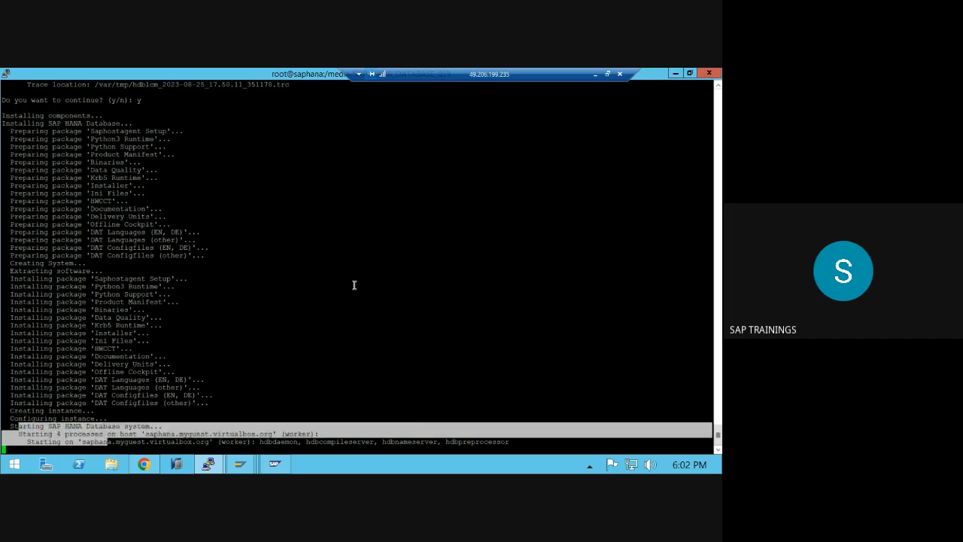
pyautogui.click(596, 73)
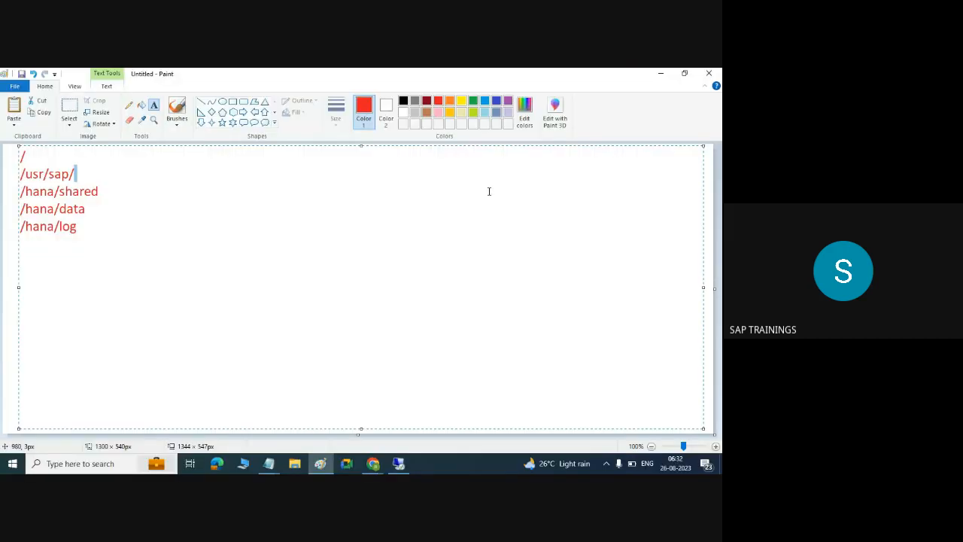
pyautogui.moveTo(373, 465)
pyautogui.click(287, 410)
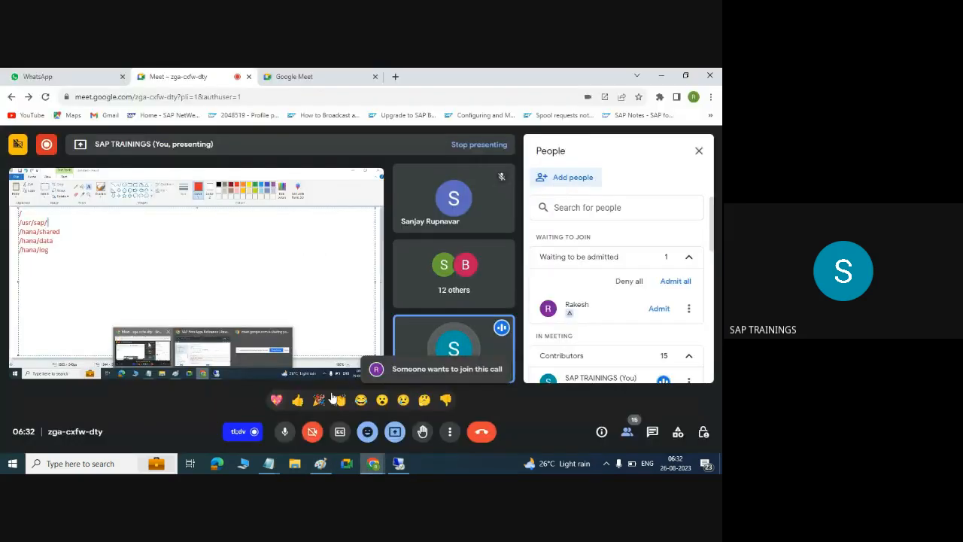
# - Admit the waiting participant, then return to the installer terminal and clear the highlight
pyautogui.click(675, 281)
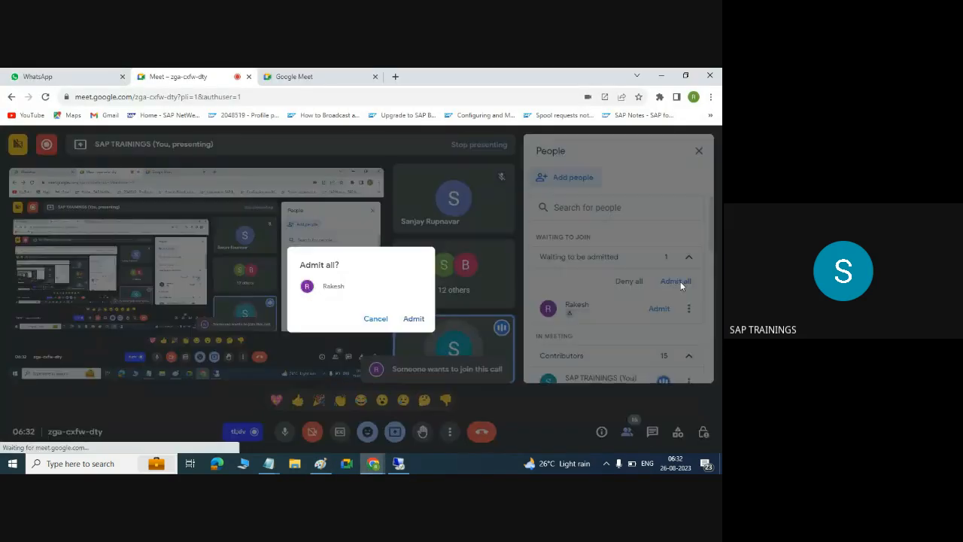
pyautogui.click(413, 319)
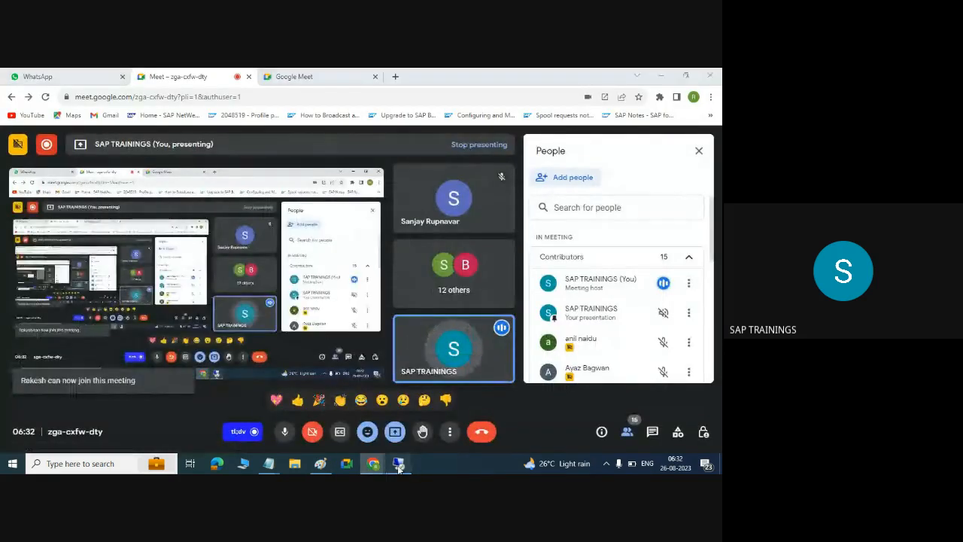
pyautogui.hotkey('alt', 'Tab')
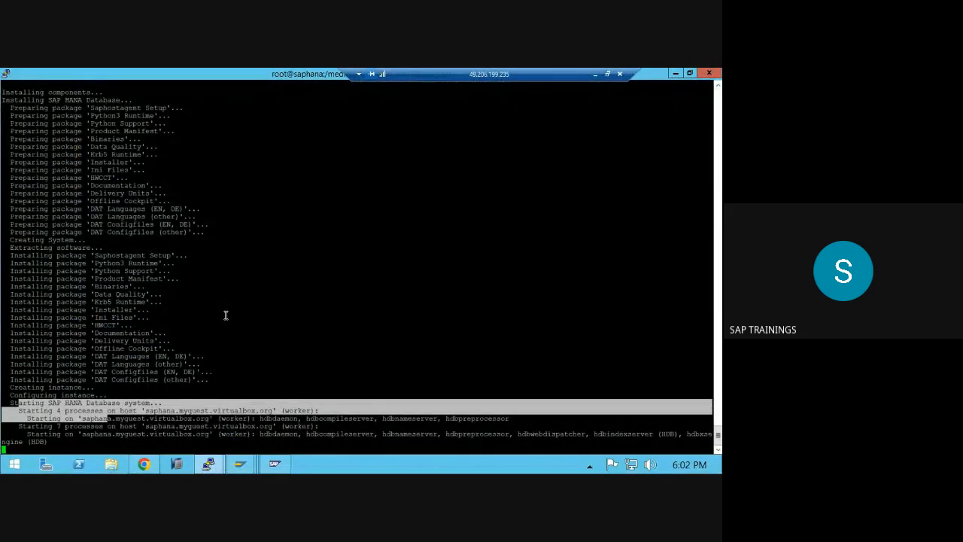
pyautogui.click(184, 285)
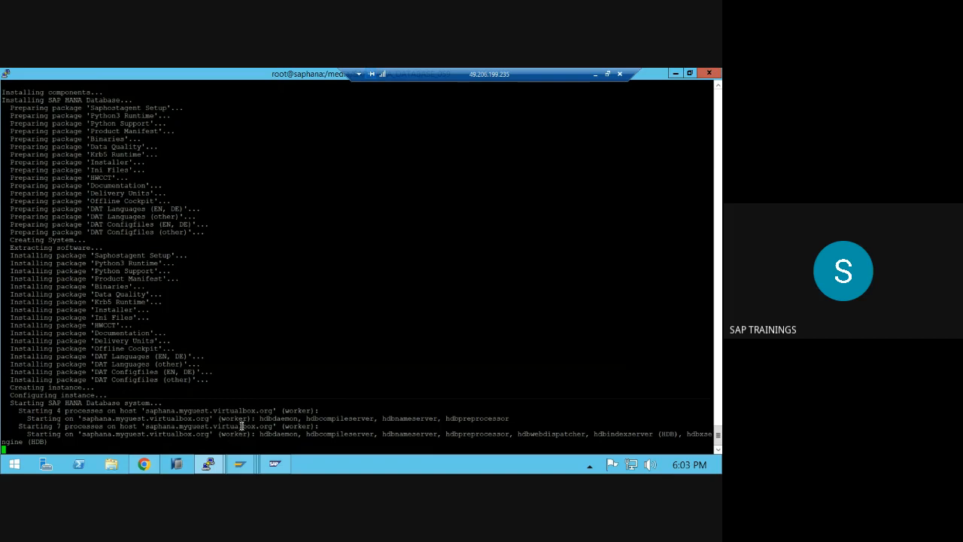
# - Review the installed software components in the Add-On Installation Tool, then close the lists
pyautogui.click(241, 464)
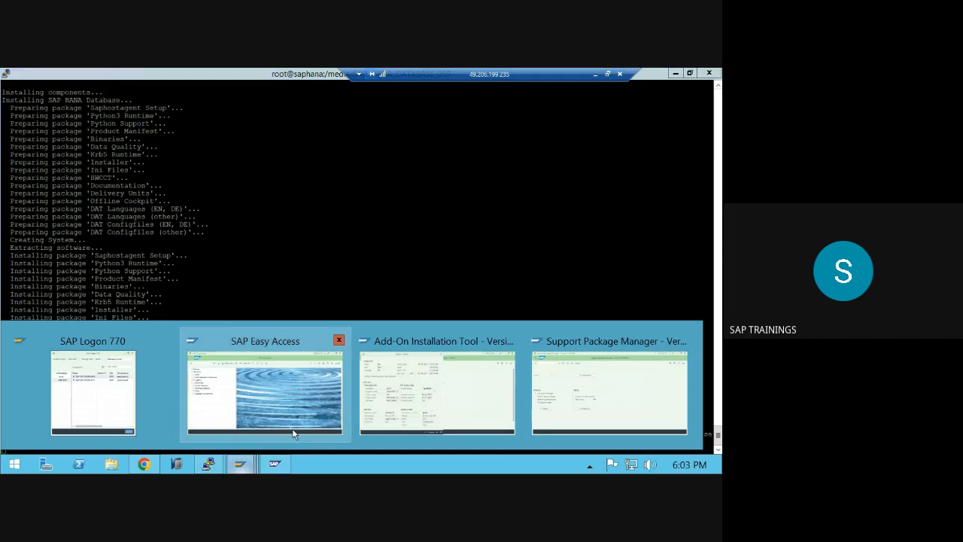
pyautogui.click(443, 375)
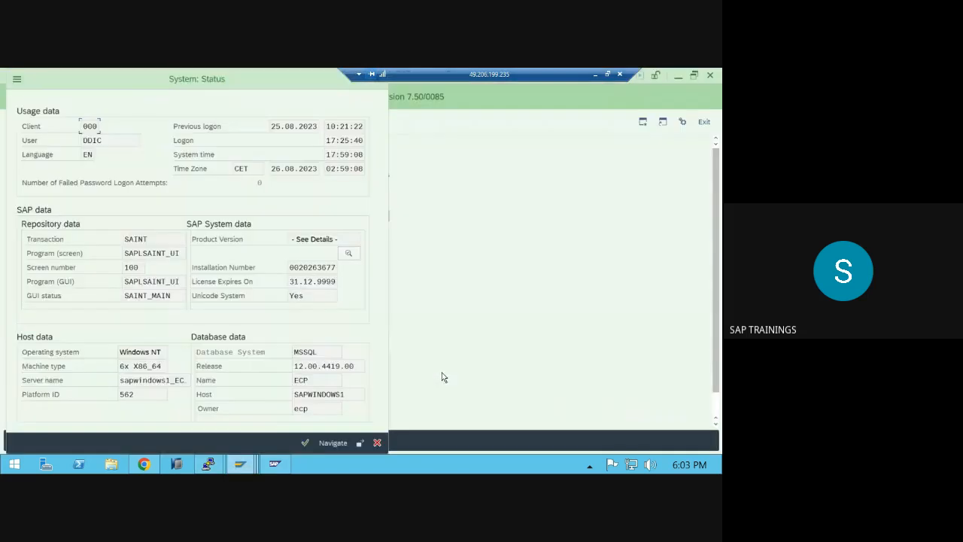
pyautogui.click(347, 255)
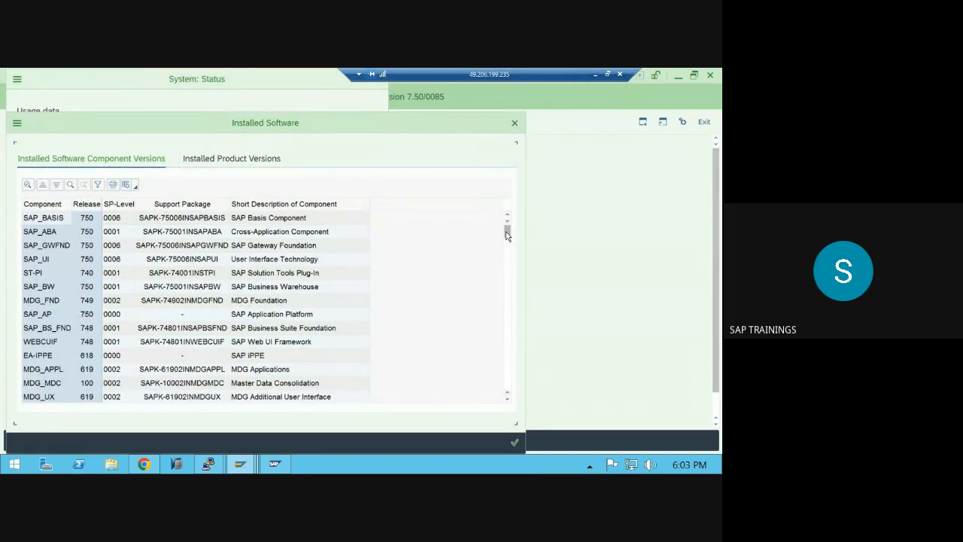
pyautogui.moveTo(507, 235); pyautogui.dragTo(496, 393)
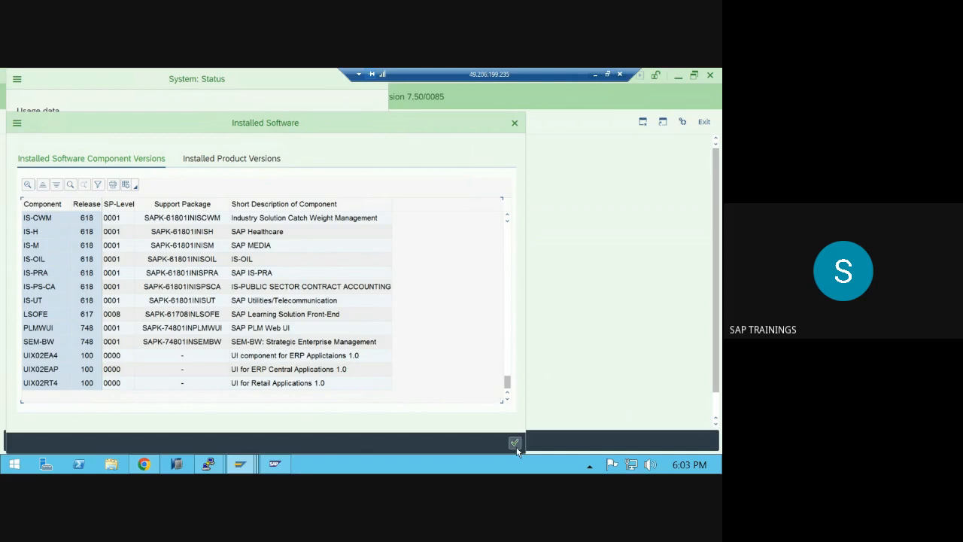
pyautogui.click(513, 443)
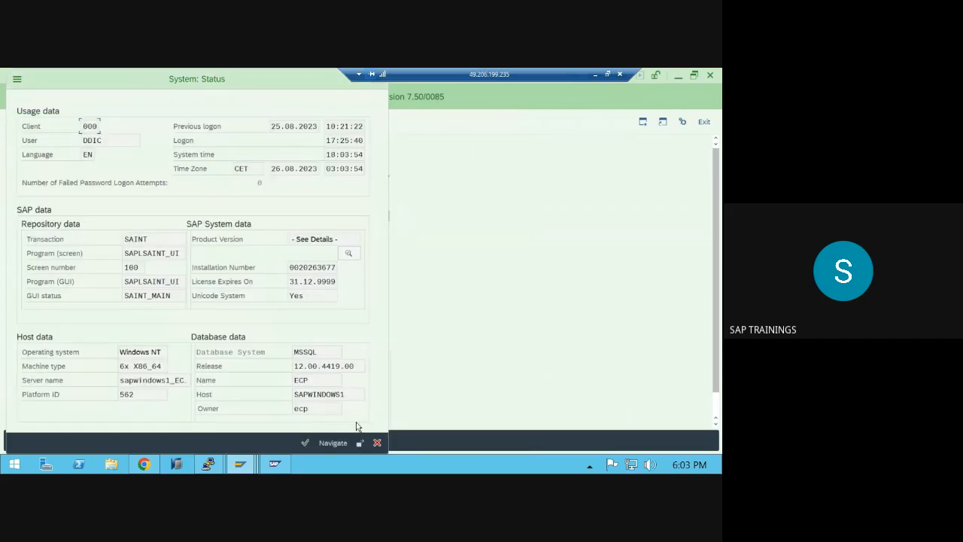
pyautogui.click(380, 442)
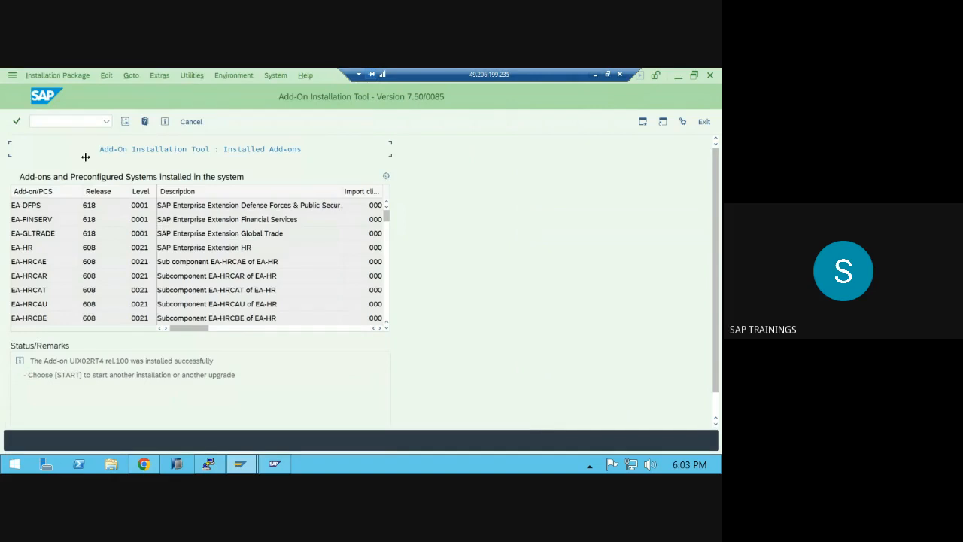
# - Rerun /n/ui2/cdm3_expose from the command field history, then minimize SAP GUI
pyautogui.click(100, 121)
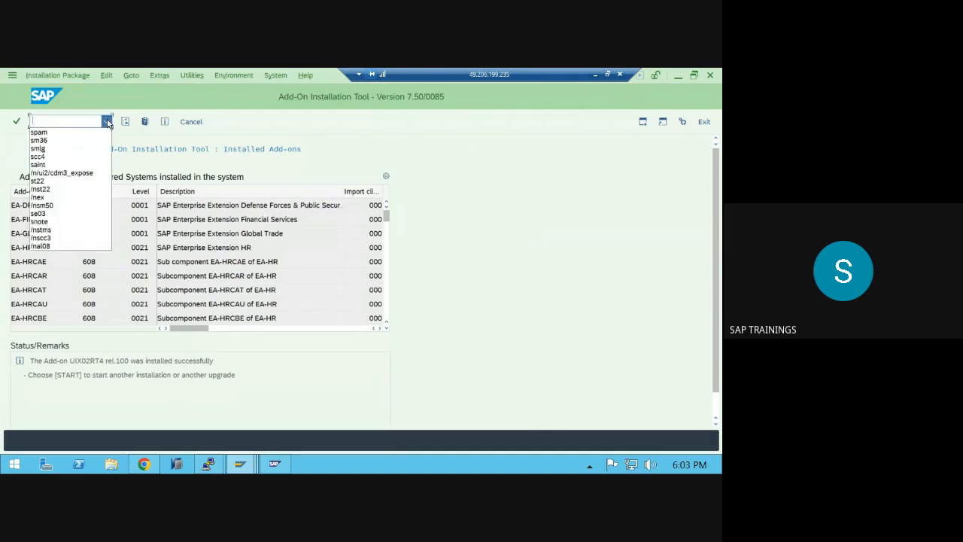
pyautogui.click(69, 173)
pyautogui.press('Return')
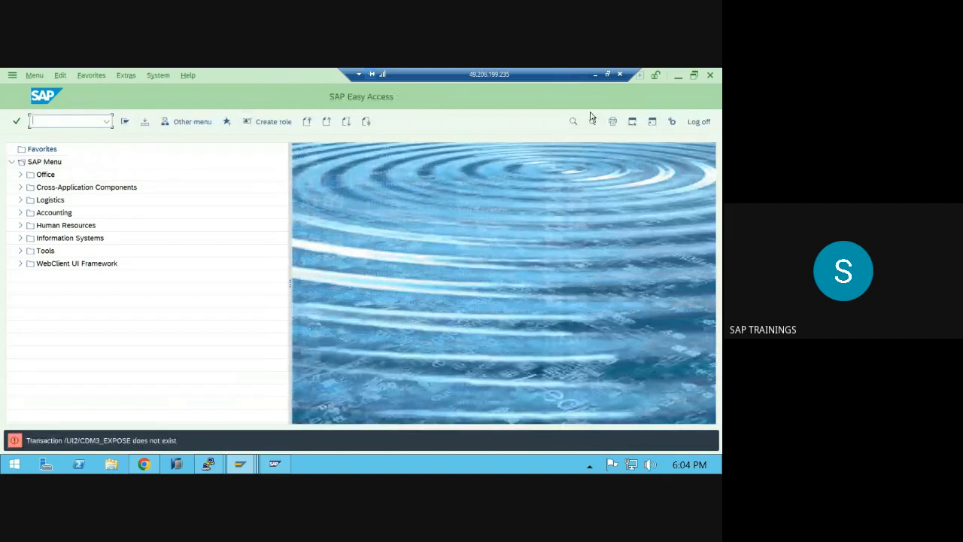
pyautogui.click(678, 80)
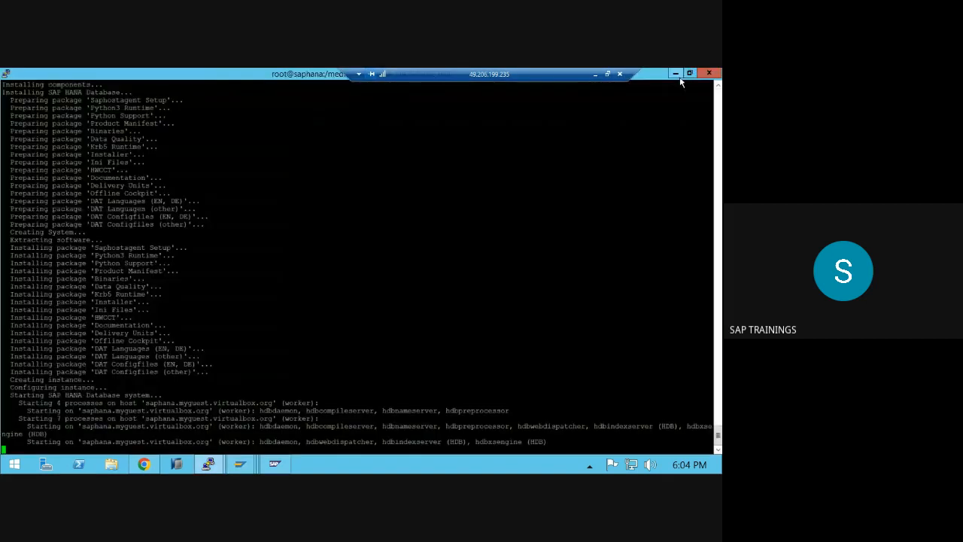
# - Maximize the RDP session and bring forward the /var/tmp PuTTY session with the lsblk listing
pyautogui.click(594, 74)
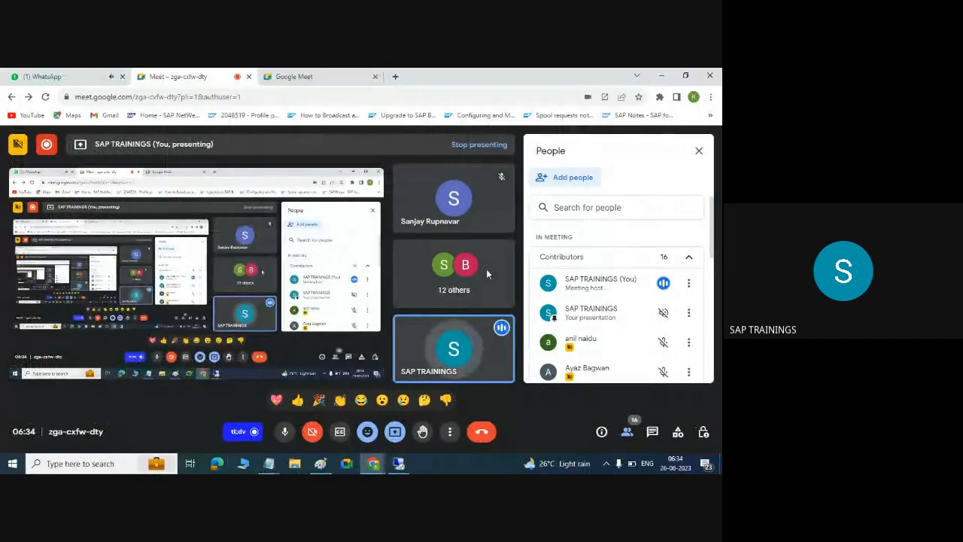
pyautogui.click(398, 463)
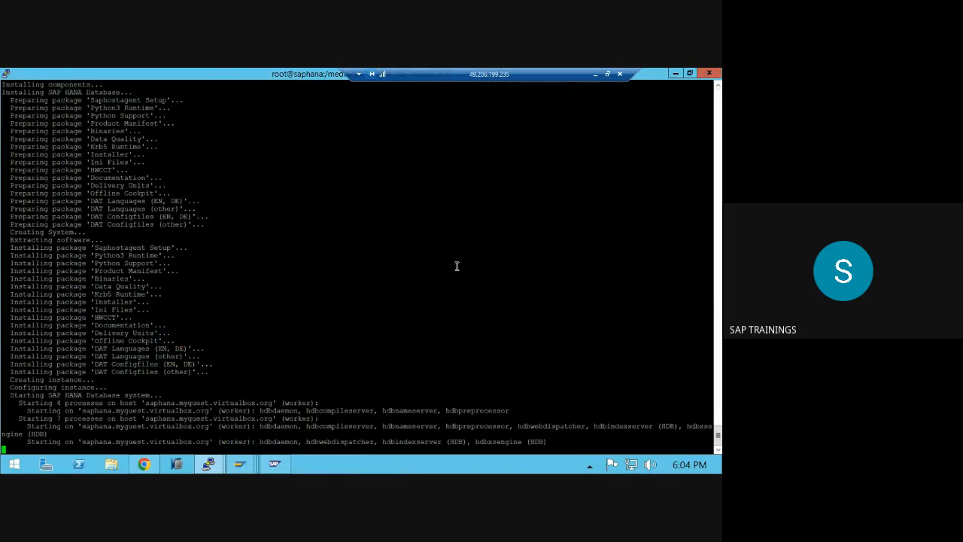
pyautogui.moveTo(569, 77); pyautogui.dragTo(378, 82)
pyautogui.doubleClick(378, 83)
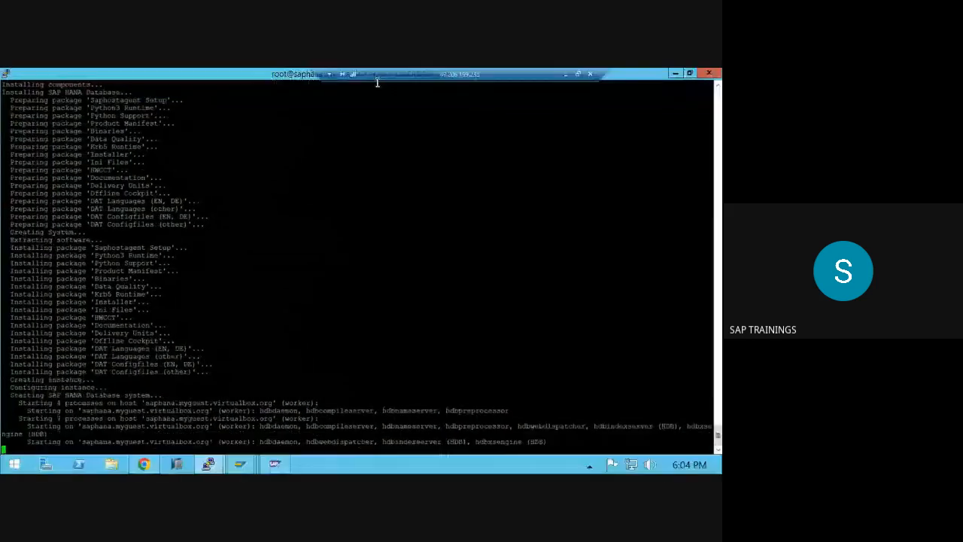
pyautogui.click(674, 73)
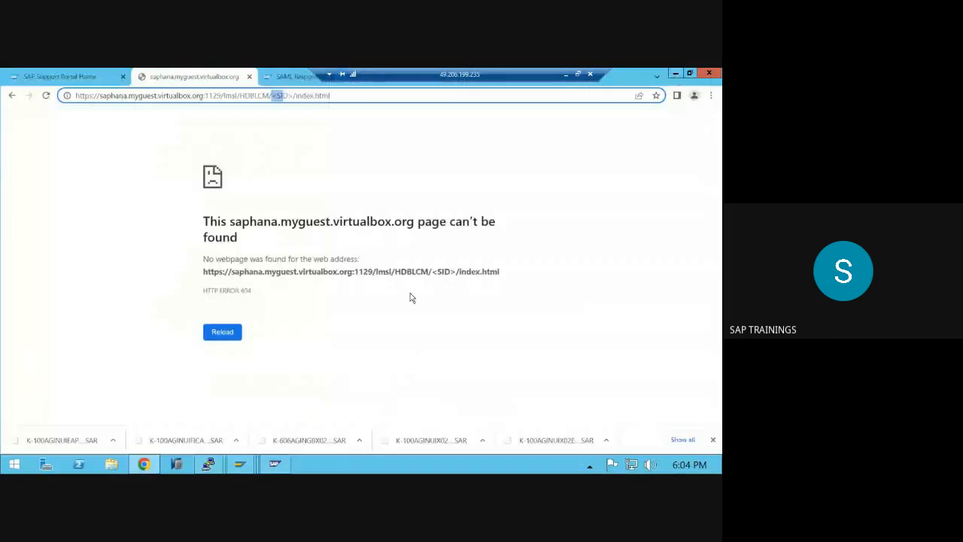
pyautogui.moveTo(207, 464)
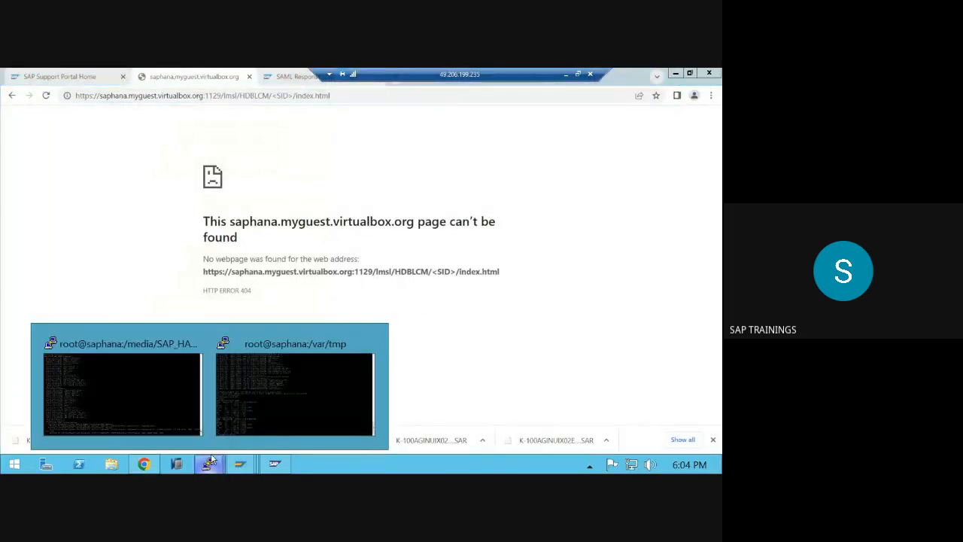
pyautogui.click(186, 398)
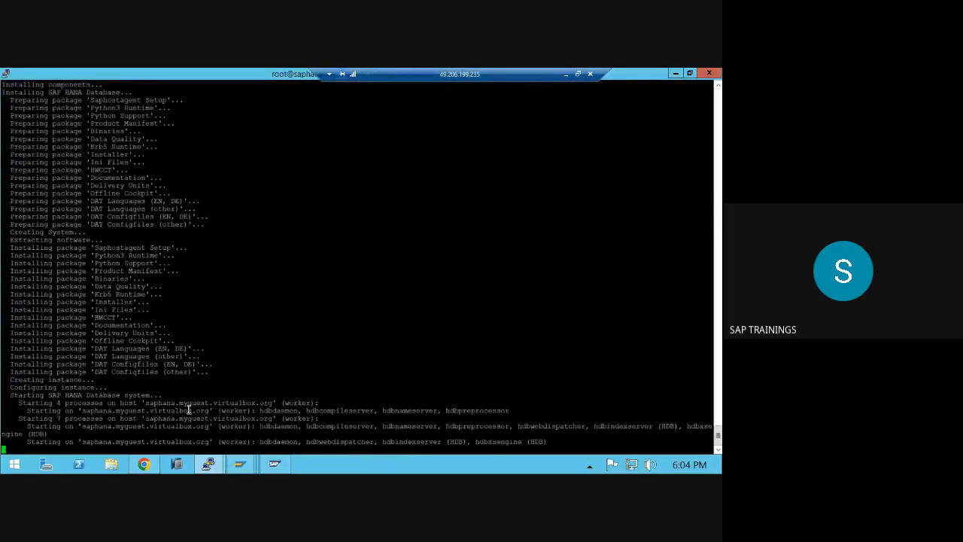
pyautogui.click(241, 398)
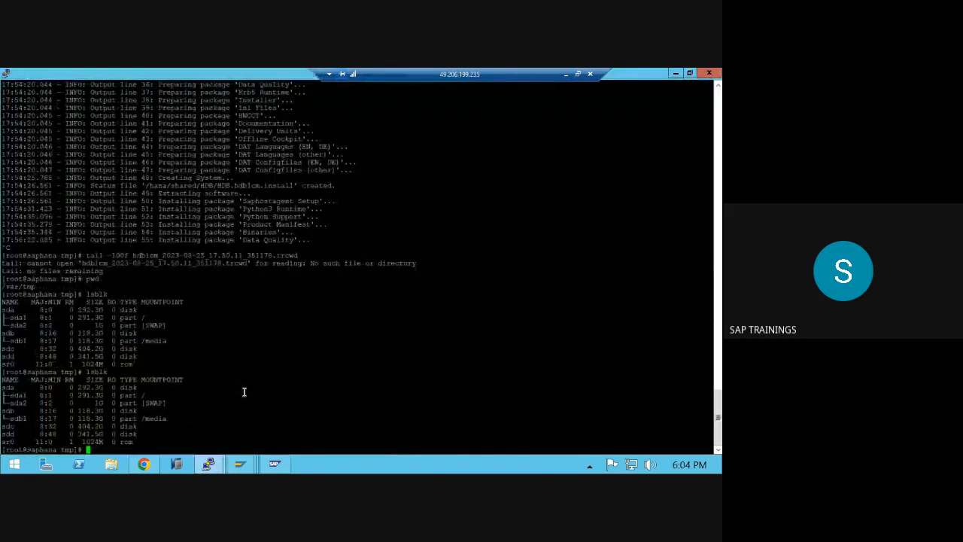
# - Change into /media and list its contents with ls -ltr
pyautogui.write('cd /medi')
pyautogui.write('a')
pyautogui.press('Return')
pyautogui.write('ls- ltr')
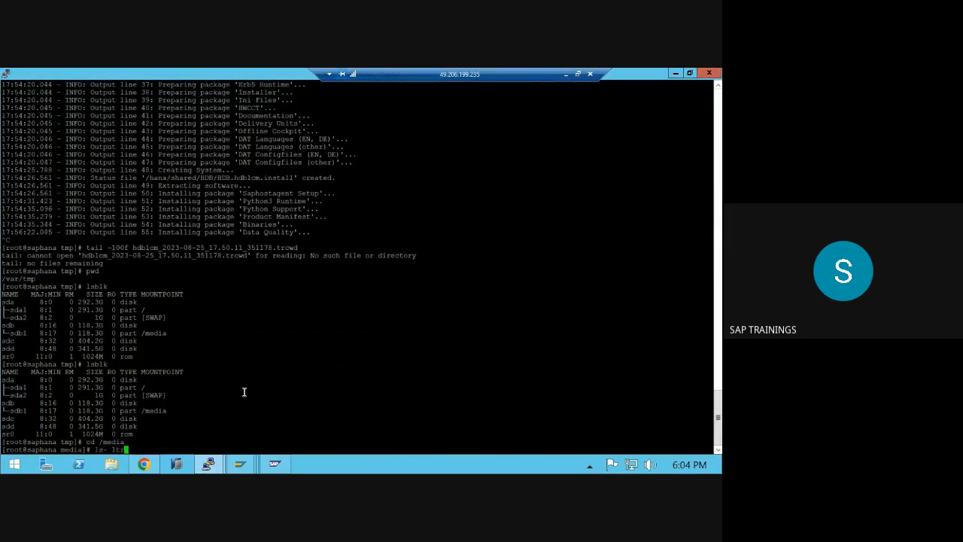
pyautogui.hotkey('ctrl', 'c')
pyautogui.write('ls -ltr')
pyautogui.press('Return')
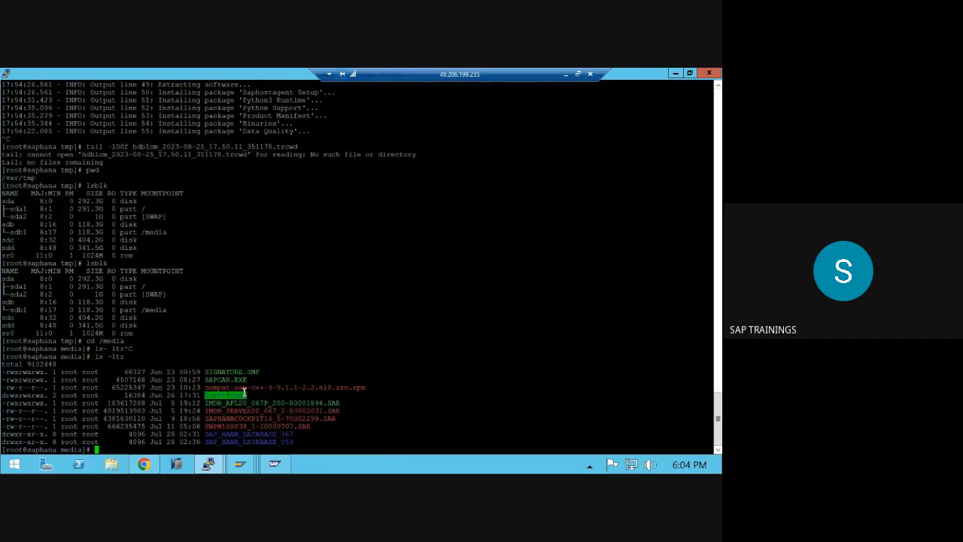
# - Enter SAP_HANA_DATABASE_059, list its files and launch ./hdbuninst
pyautogui.write('cd')
pyautogui.doubleClick(258, 442)
pyautogui.rightClick(258, 442)
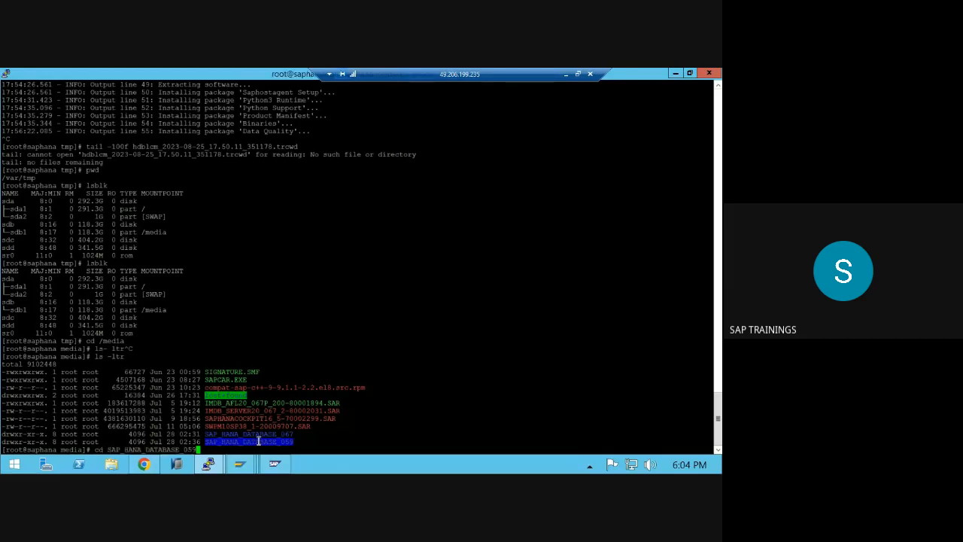
pyautogui.press('Return')
pyautogui.write('ls -ltr')
pyautogui.press('Return')
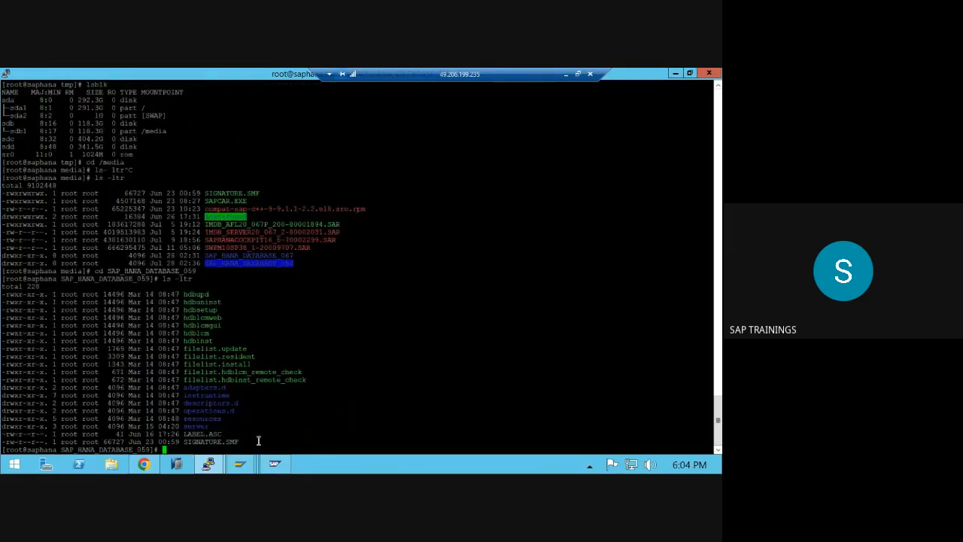
pyautogui.write('./')
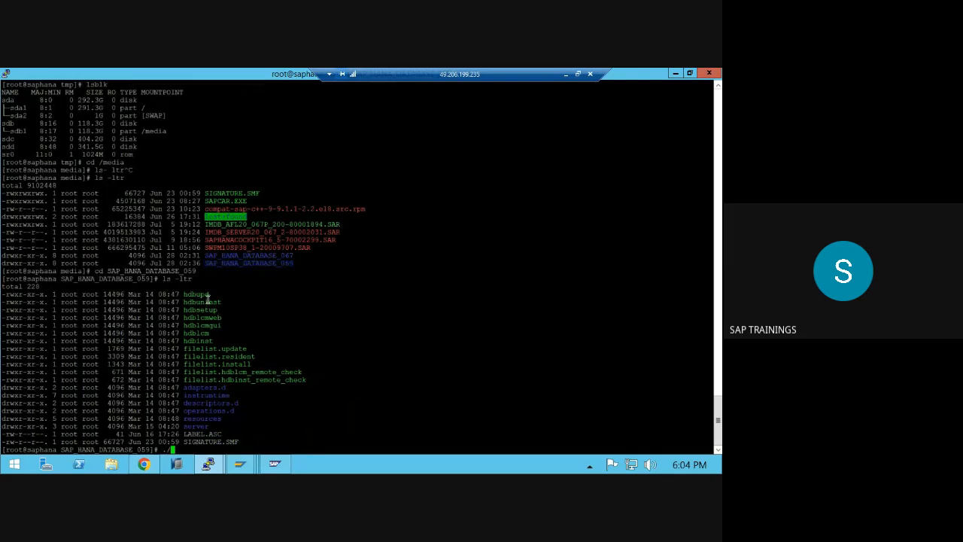
pyautogui.doubleClick(203, 301)
pyautogui.rightClick(207, 299)
pyautogui.press('Return')
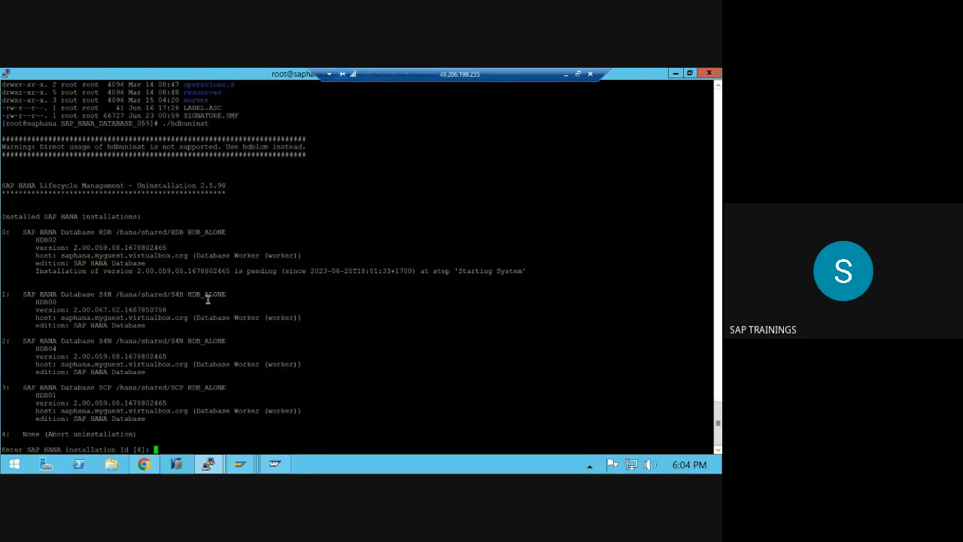
# - Review the listed HANA installations (HDB, S4H, S4N/HDB04, SCP) by highlighting each entry
pyautogui.moveTo(35, 348); pyautogui.dragTo(115, 364)
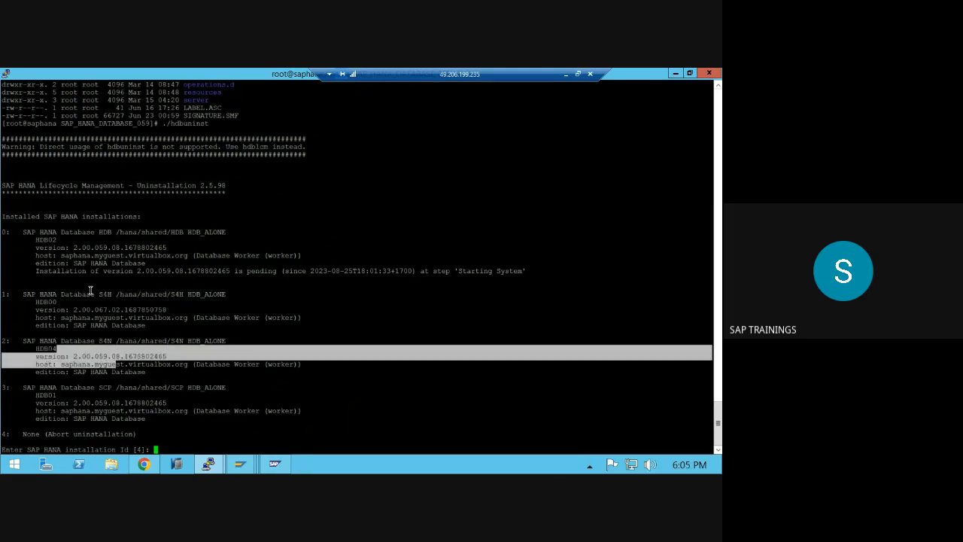
pyautogui.moveTo(87, 294); pyautogui.dragTo(128, 316)
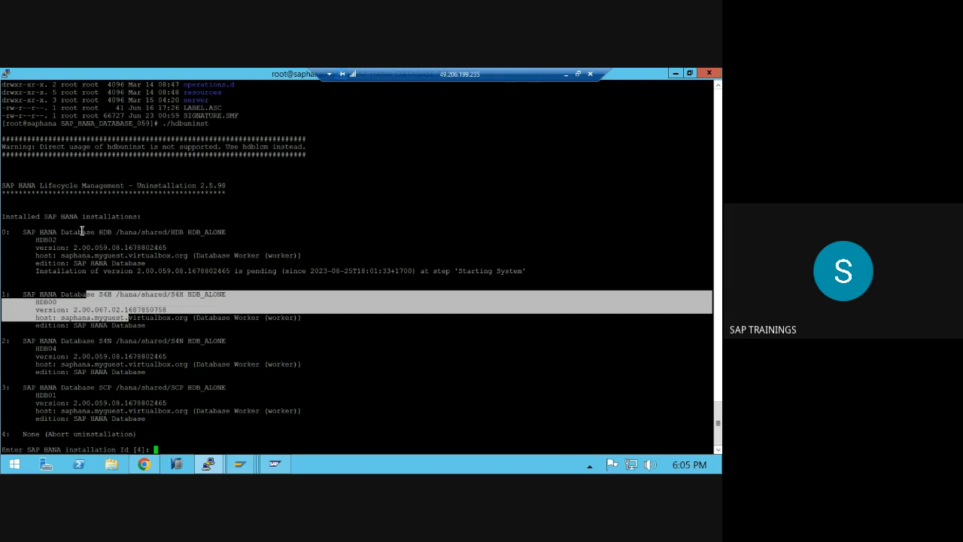
pyautogui.moveTo(81, 227); pyautogui.dragTo(158, 278)
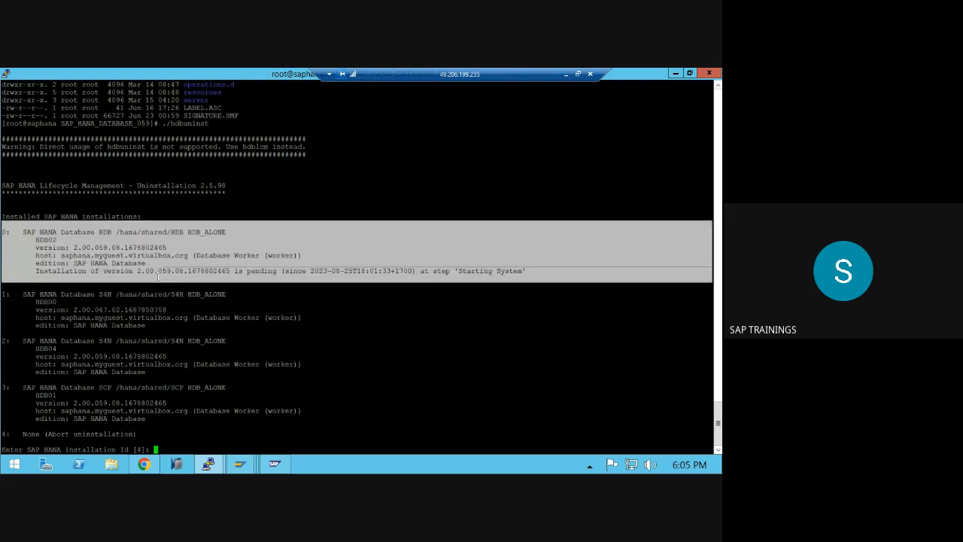
pyautogui.moveTo(57, 394); pyautogui.dragTo(111, 411)
pyautogui.moveTo(57, 341); pyautogui.dragTo(114, 363)
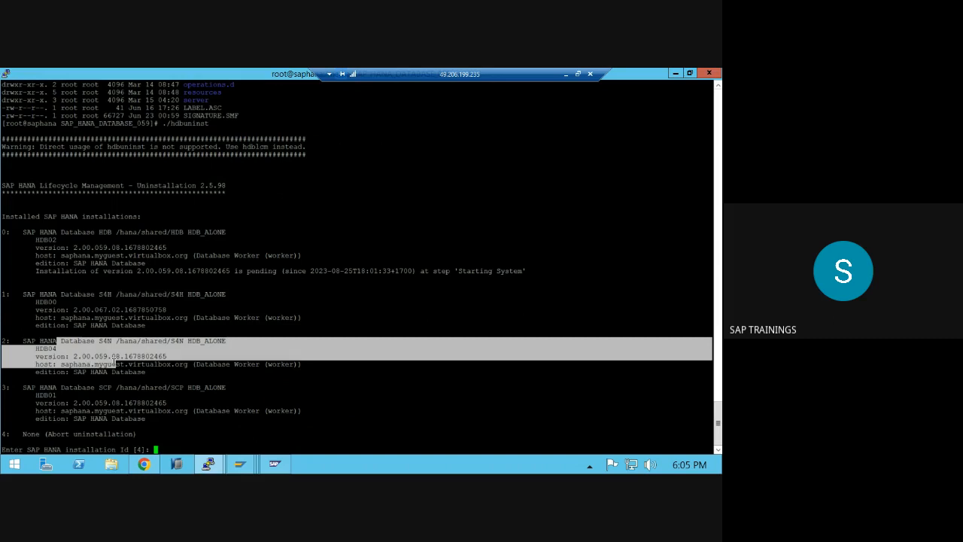
pyautogui.click(107, 366)
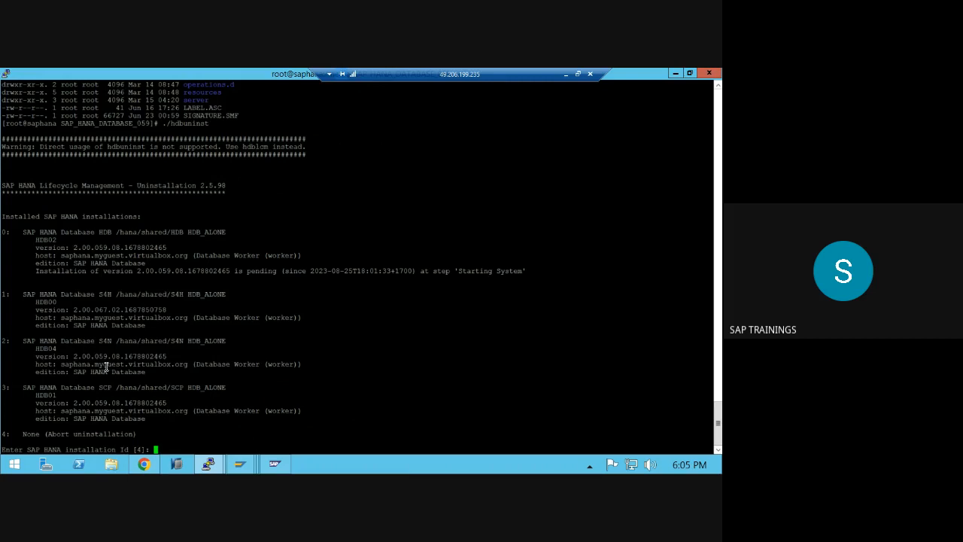
# - Choose installation 2 (S4N, HDB04) for removal and confirm with y
pyautogui.write('2')
pyautogui.press('Return')
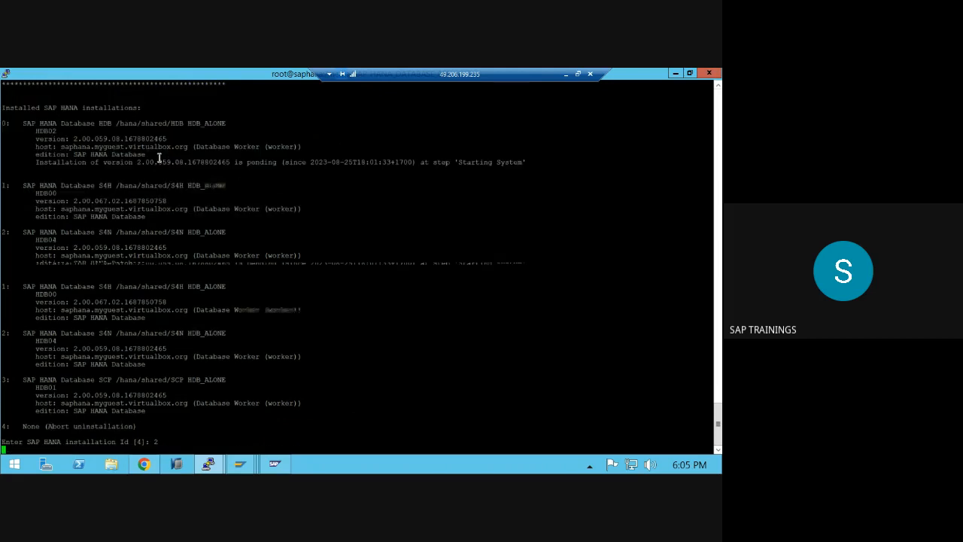
pyautogui.write('y')
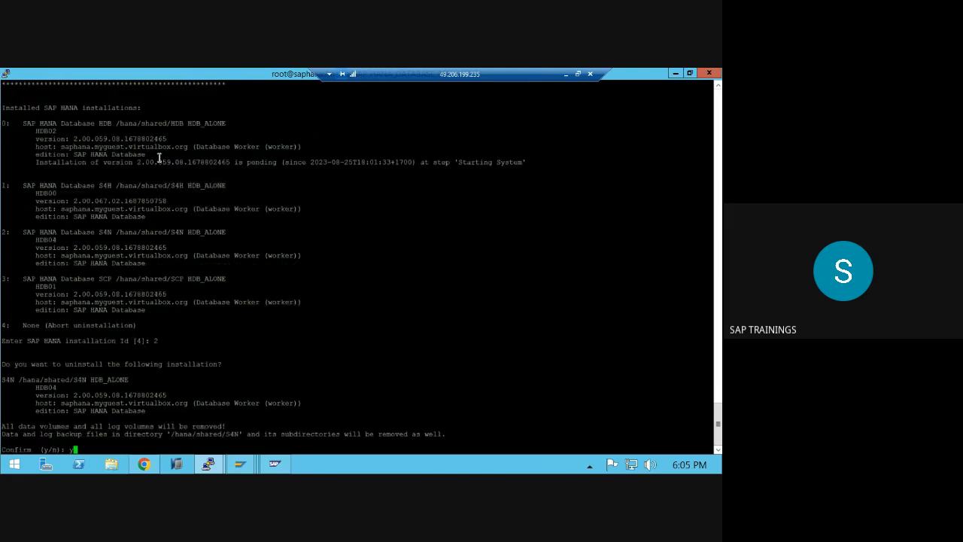
pyautogui.press('Return')
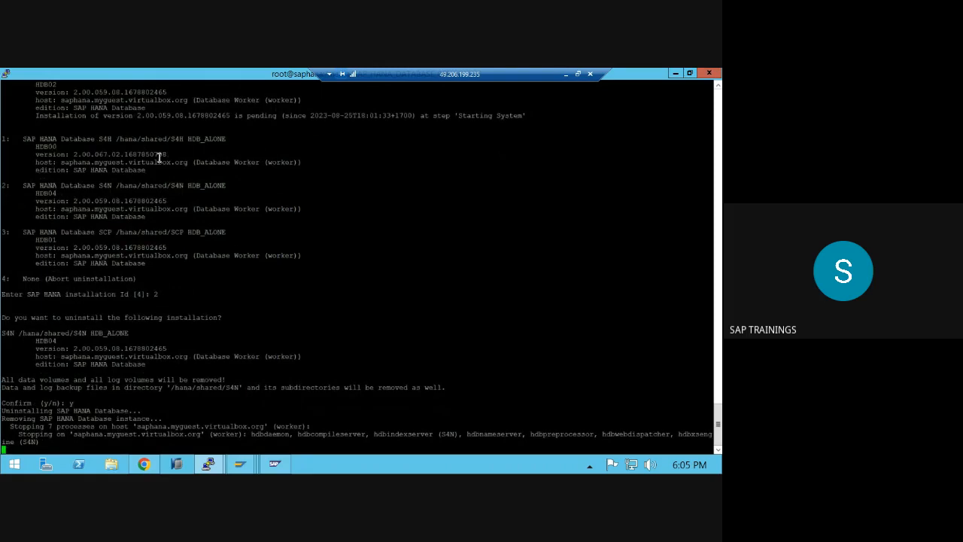
# - Compare both terminals, ending on the installer's latest process-start lines highlighted
pyautogui.moveTo(209, 463)
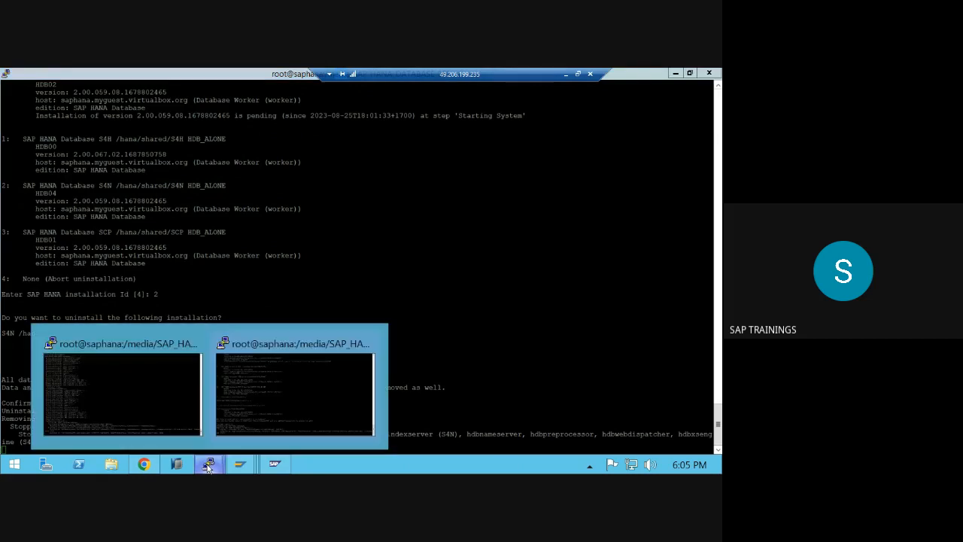
pyautogui.click(167, 412)
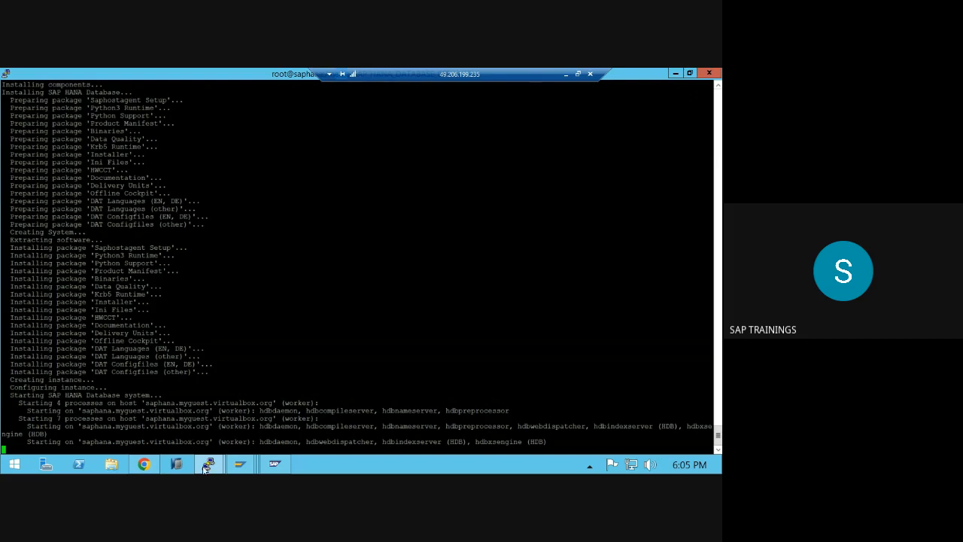
pyautogui.moveTo(208, 462)
pyautogui.click(277, 412)
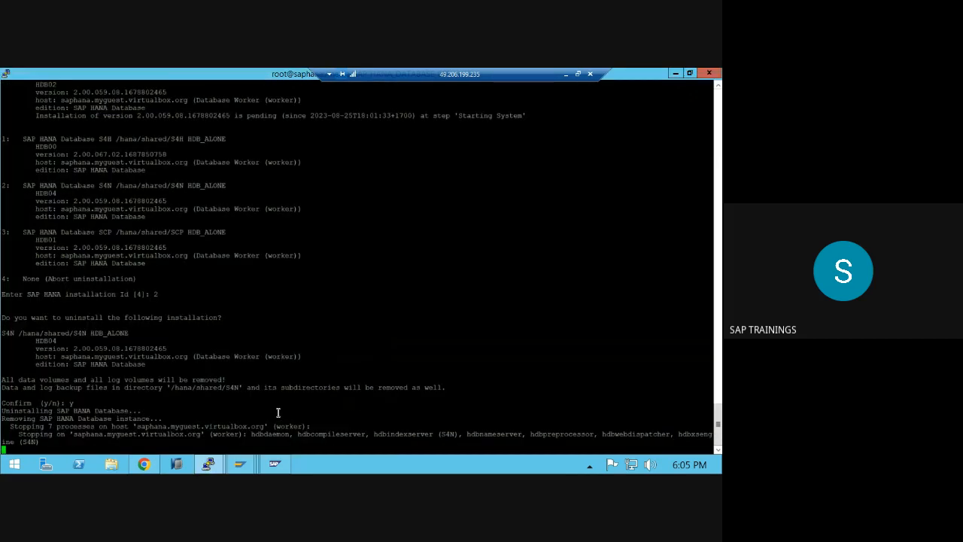
pyautogui.moveTo(208, 462)
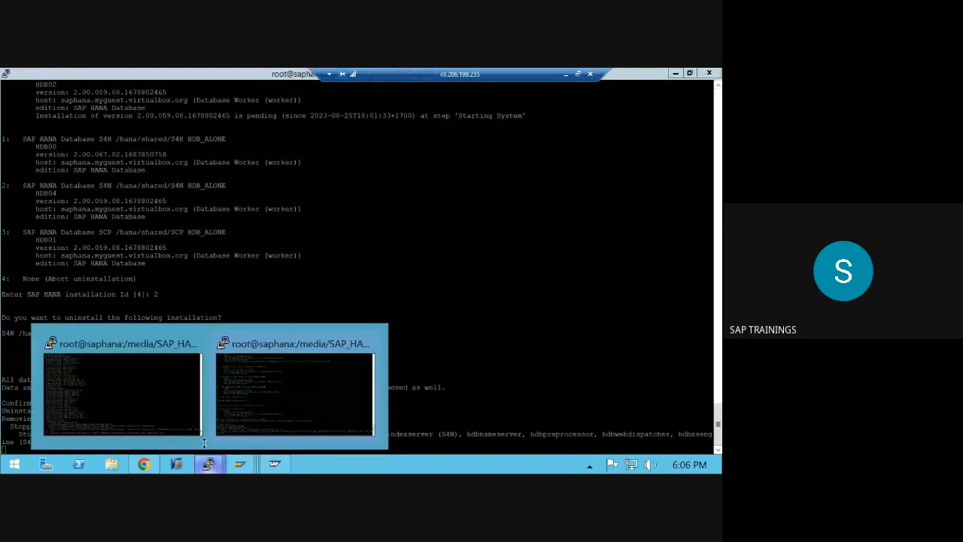
pyautogui.click(180, 407)
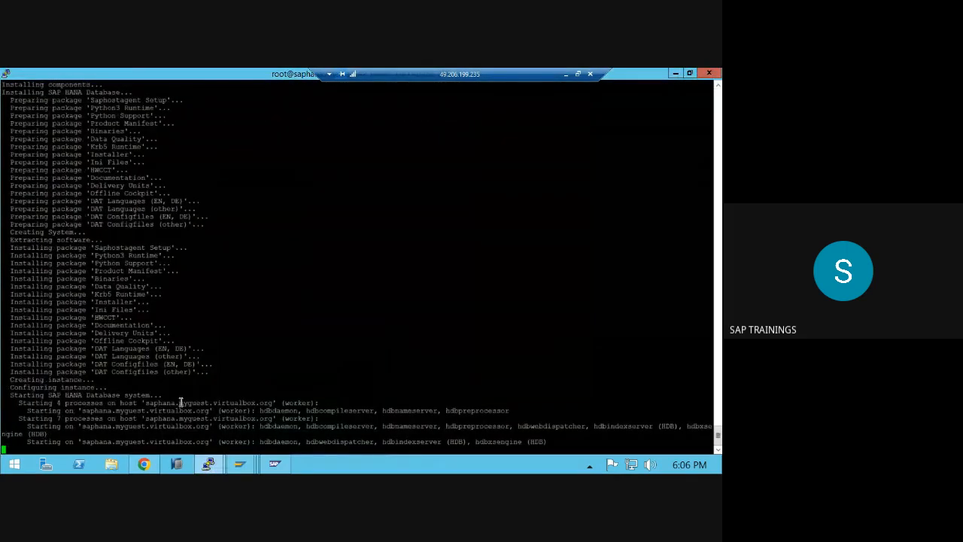
pyautogui.moveTo(189, 425); pyautogui.dragTo(283, 447)
# - Minimize all windows to the desktop and refresh it
pyautogui.rightClick(369, 468)
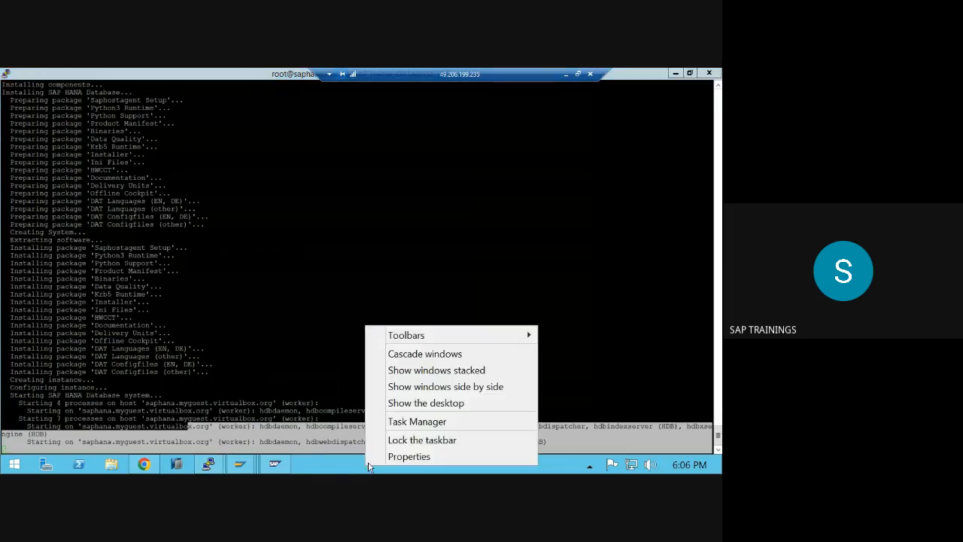
pyautogui.click(399, 406)
pyautogui.rightClick(340, 345)
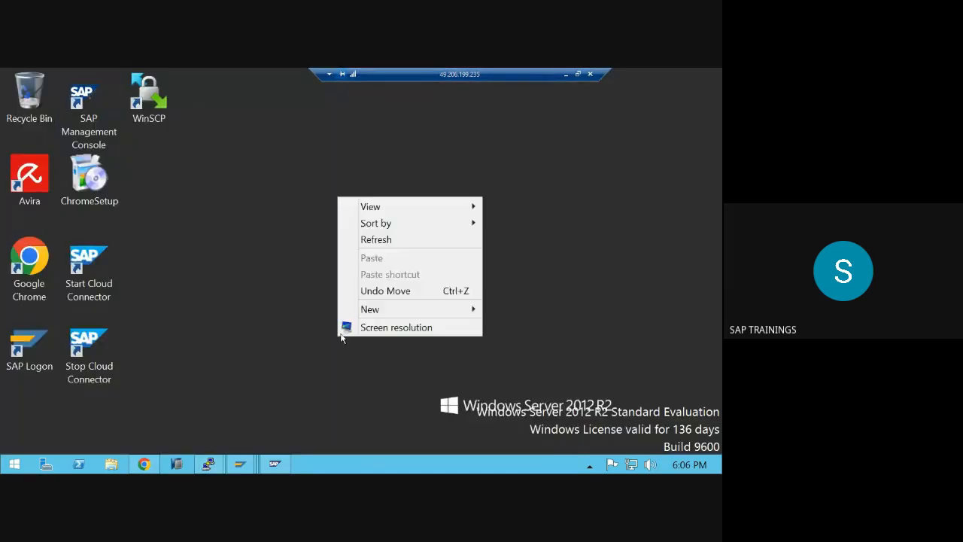
pyautogui.click(364, 238)
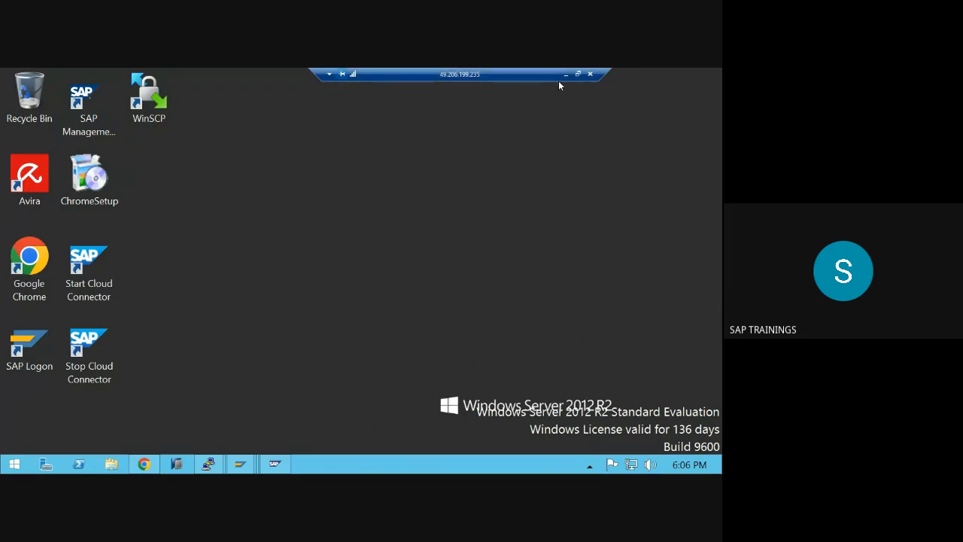
# - Open SAP Logon, minimize it, then minimize the remote desktop session
pyautogui.moveTo(559, 75); pyautogui.dragTo(476, 75)
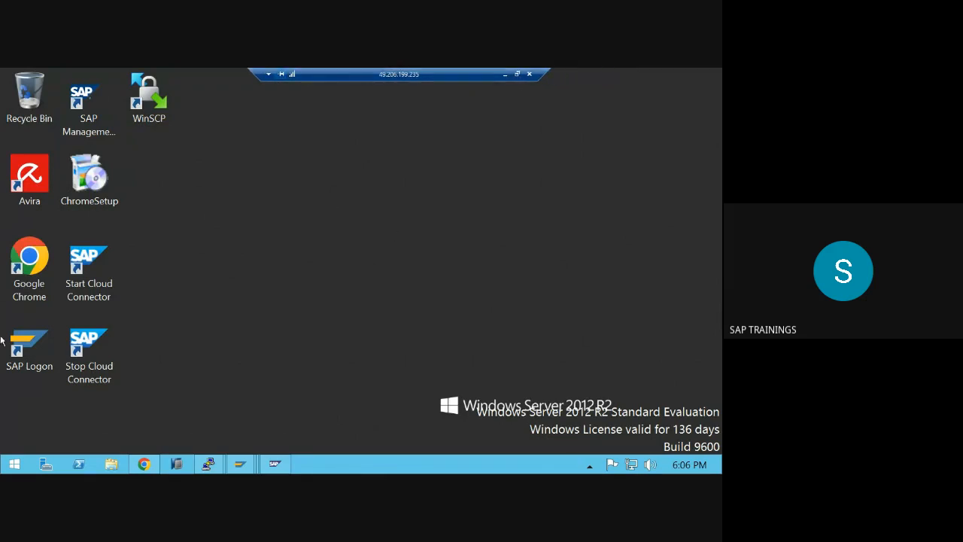
pyautogui.click(29, 346)
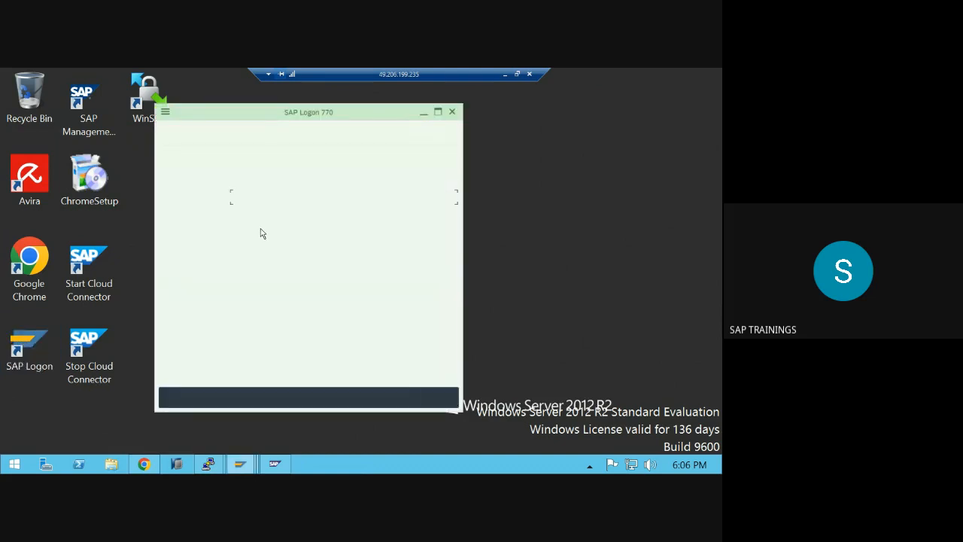
pyautogui.click(423, 112)
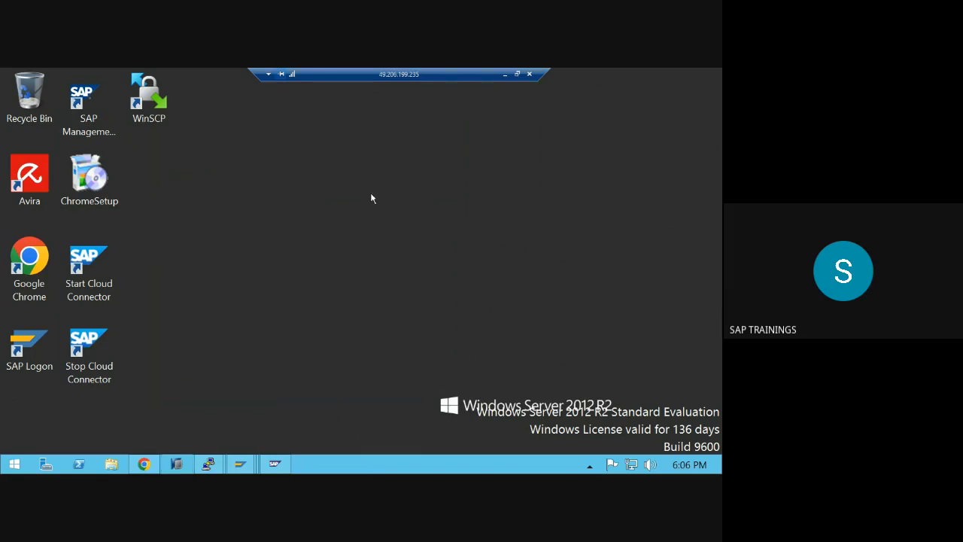
pyautogui.click(504, 74)
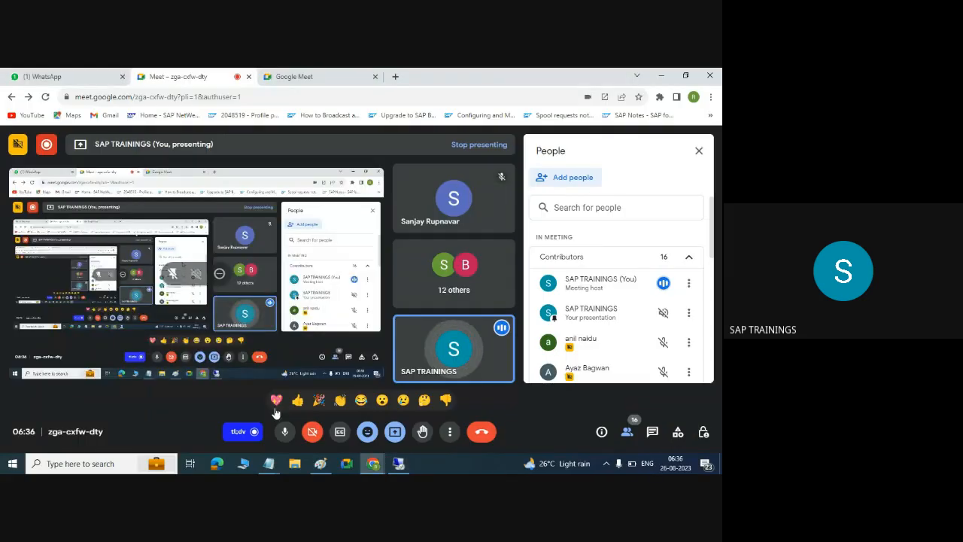
# - Replace the Paint notes with 'HANA STUDIO:', a '===============' underline and 'SAP GUI'
pyautogui.click(320, 464)
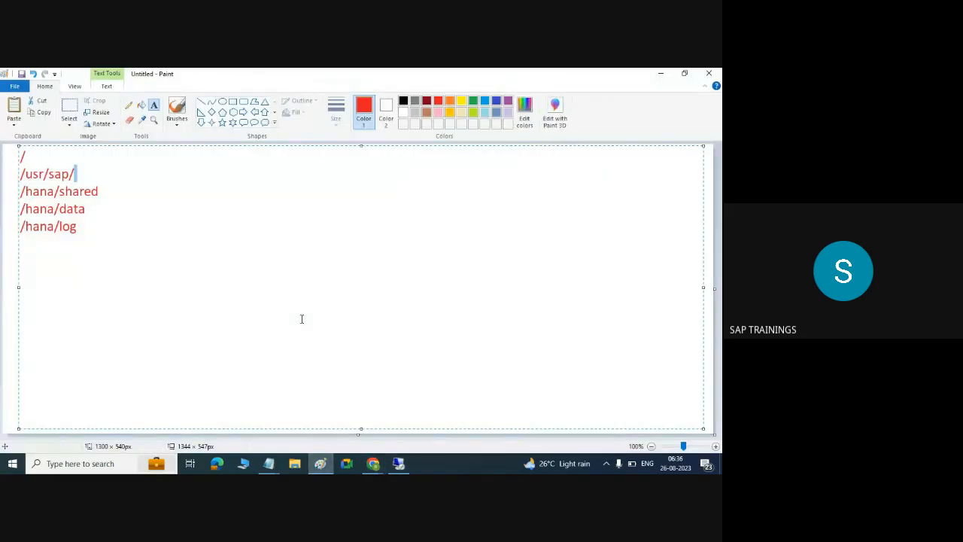
pyautogui.hotkey('ctrl', 'a')
pyautogui.write('HANA STUDIO')
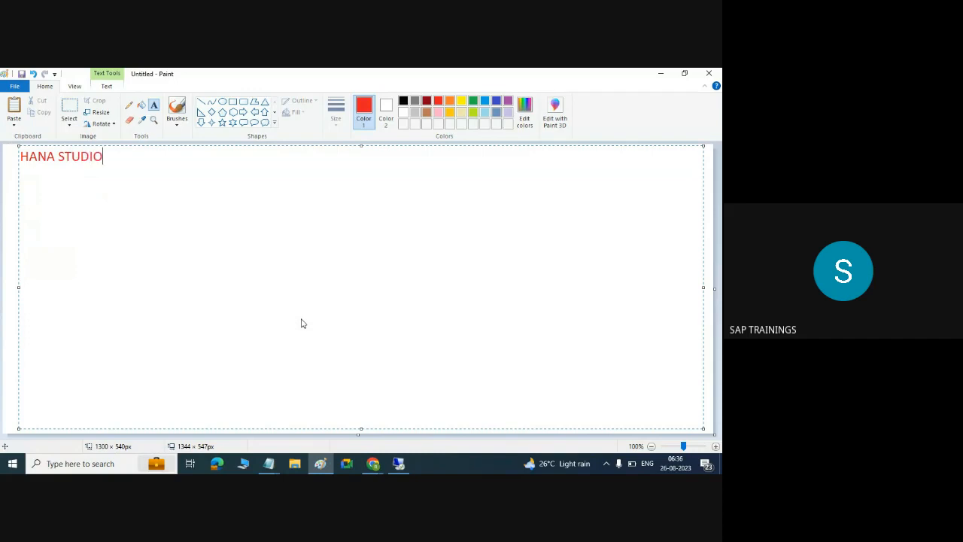
pyautogui.write(':')
pyautogui.press('Return')
pyautogui.write('===============')
pyautogui.press('Return')
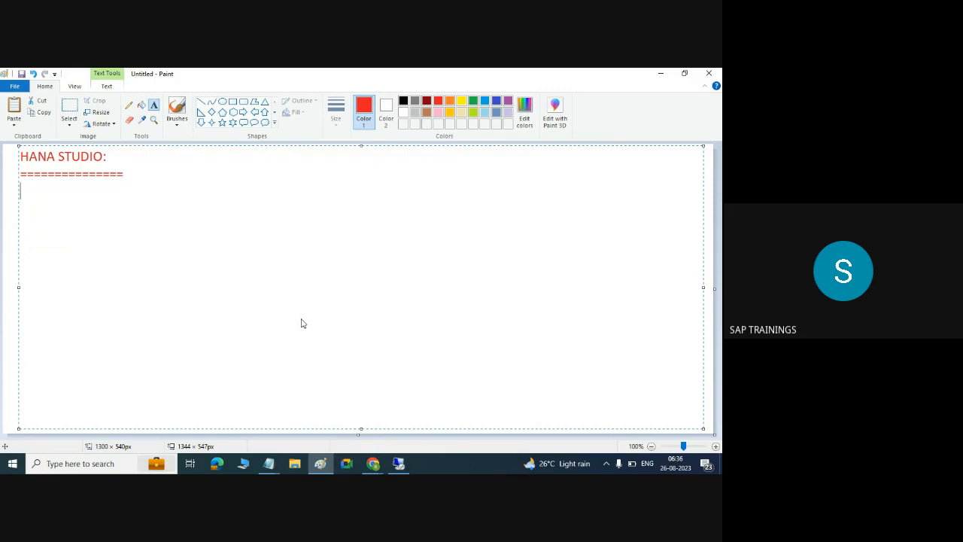
pyautogui.write('SAPP')
pyautogui.press('BackSpace')
pyautogui.write('GUI')
pyautogui.click(398, 464)
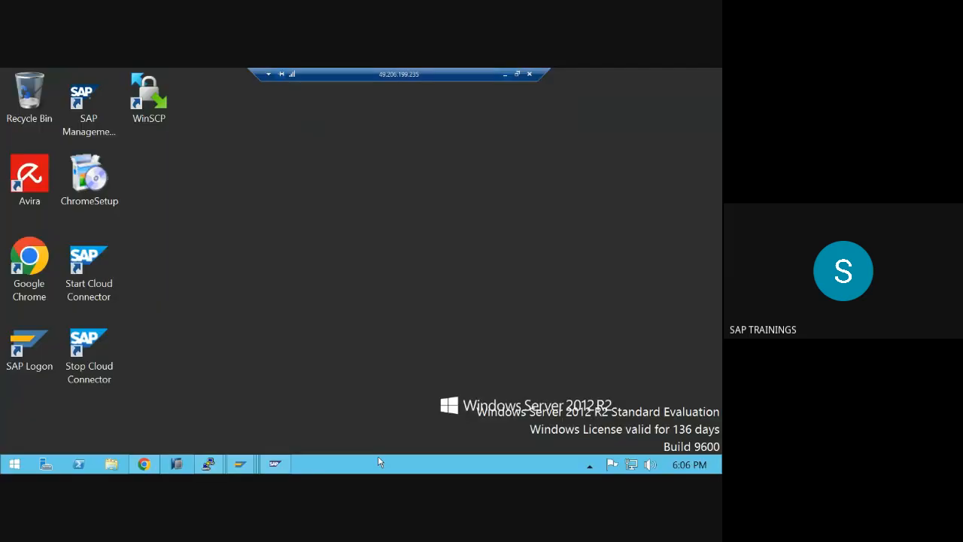
# - Find SAP HANA Studio via a 'stud' Start search, then start it with the proposed workspace
pyautogui.click(15, 464)
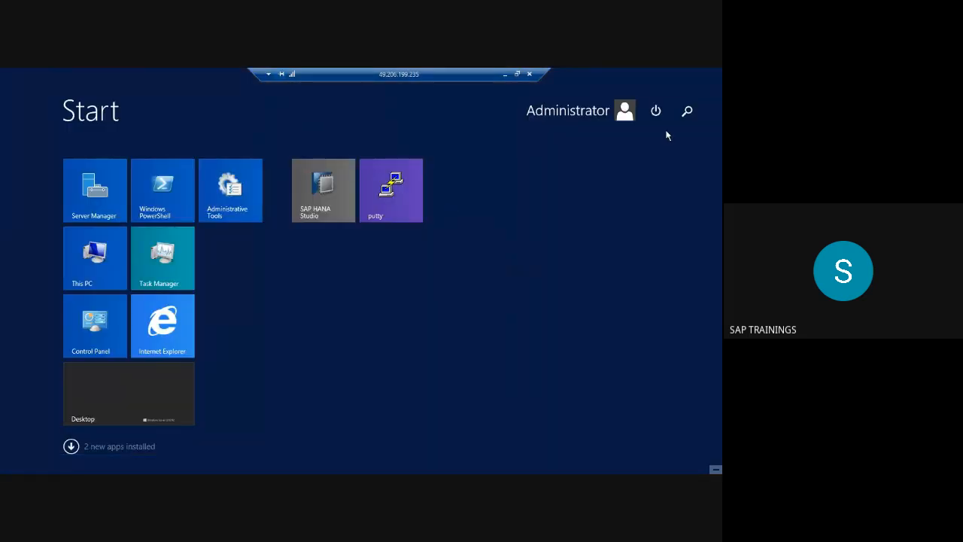
pyautogui.click(687, 109)
pyautogui.write('studio')
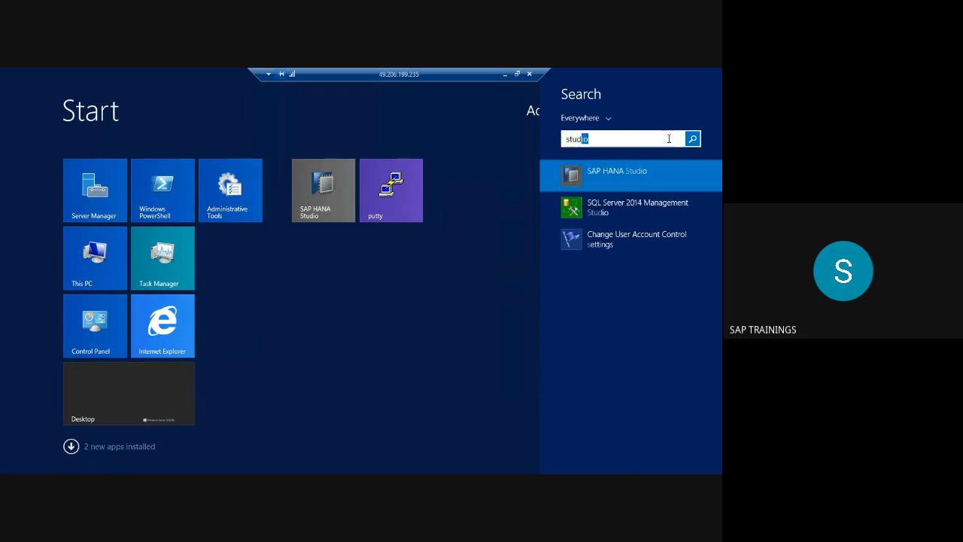
pyautogui.rightClick(612, 177)
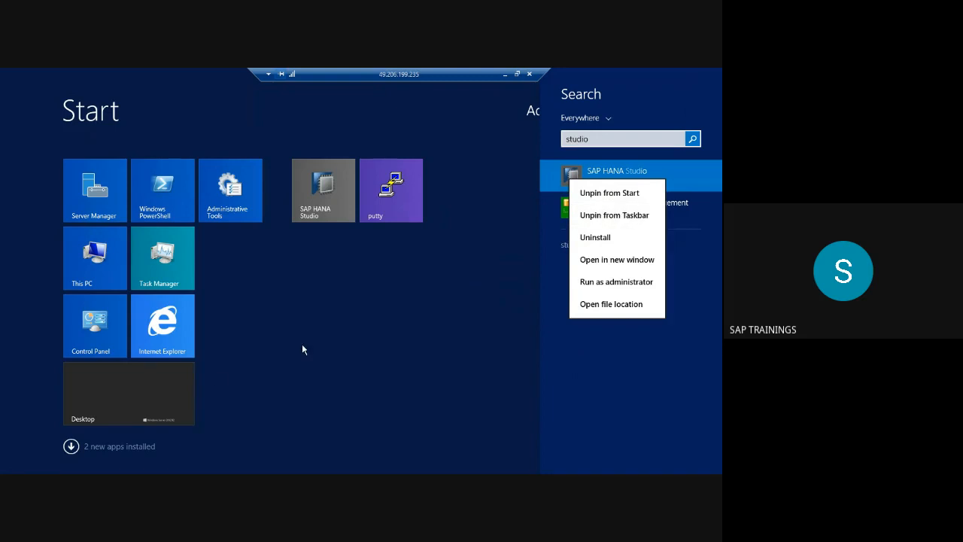
pyautogui.click(180, 390)
pyautogui.click(180, 391)
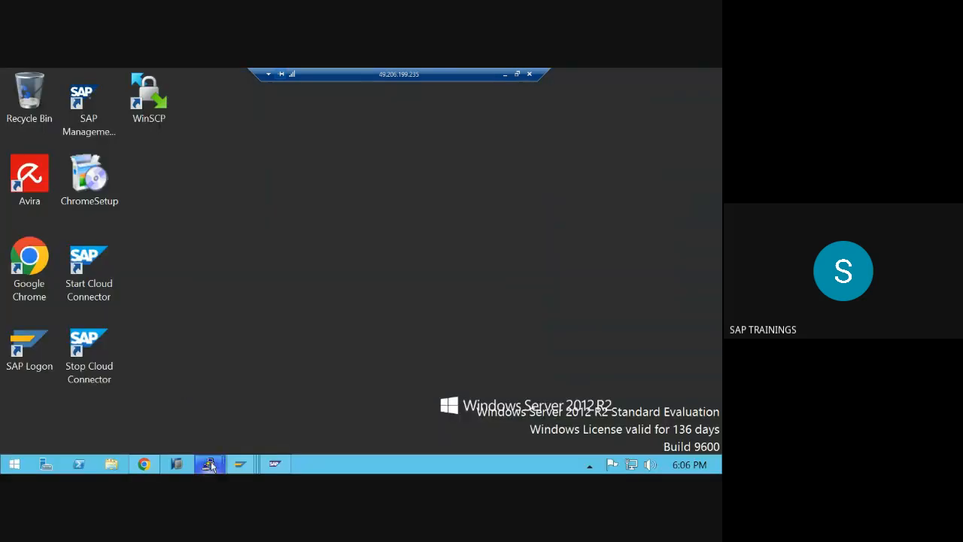
pyautogui.click(170, 467)
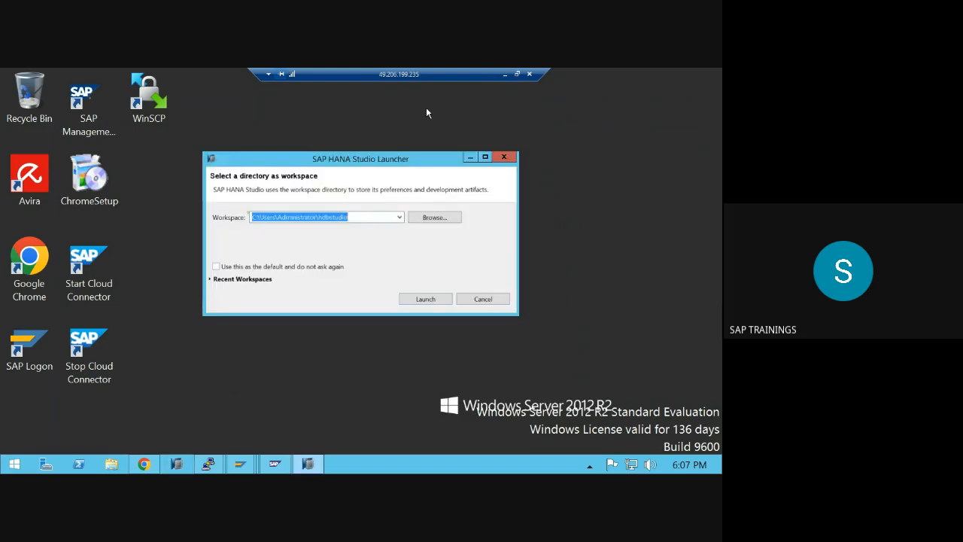
pyautogui.click(425, 300)
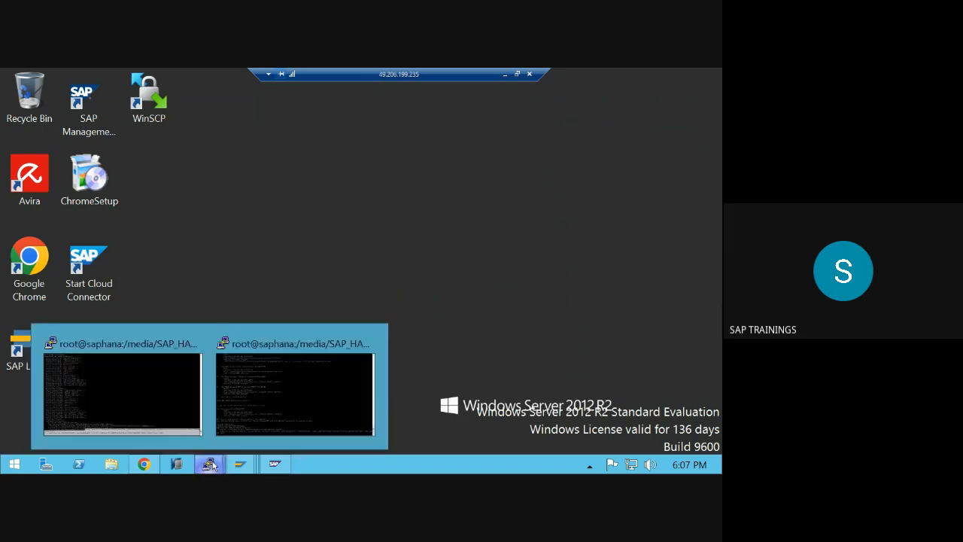
# - Check the uninstall and installation terminals, then bring Support Package Manager forward
pyautogui.moveTo(209, 464)
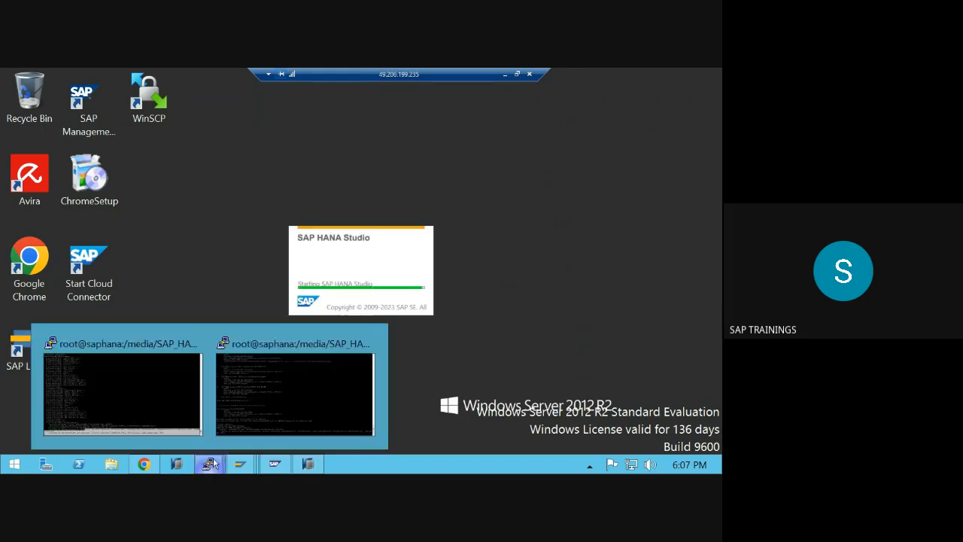
pyautogui.click(251, 420)
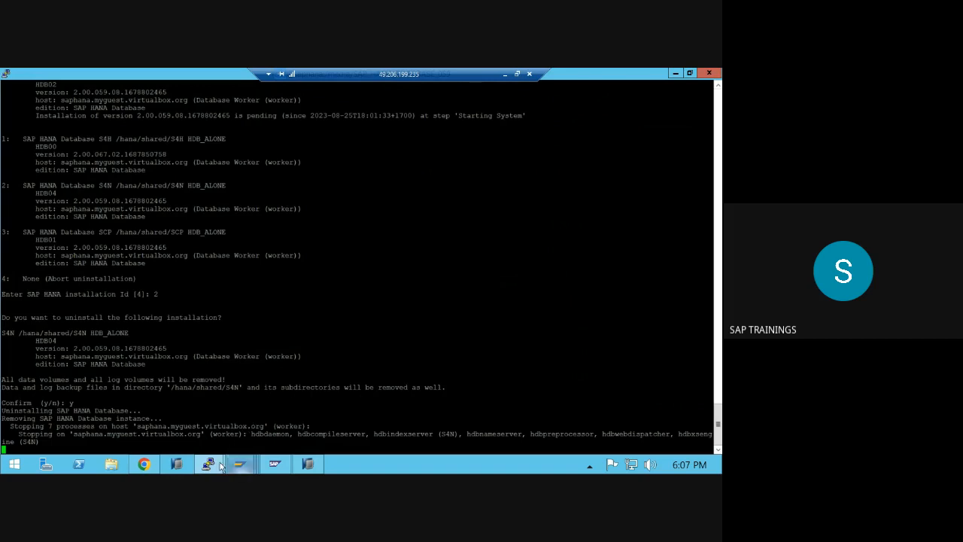
pyautogui.click(167, 409)
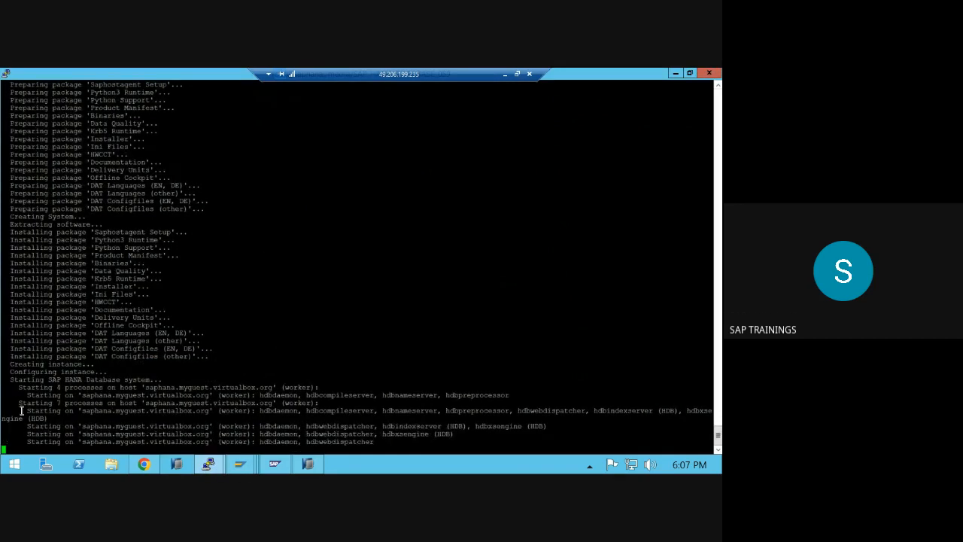
pyautogui.moveTo(24, 402); pyautogui.dragTo(218, 441)
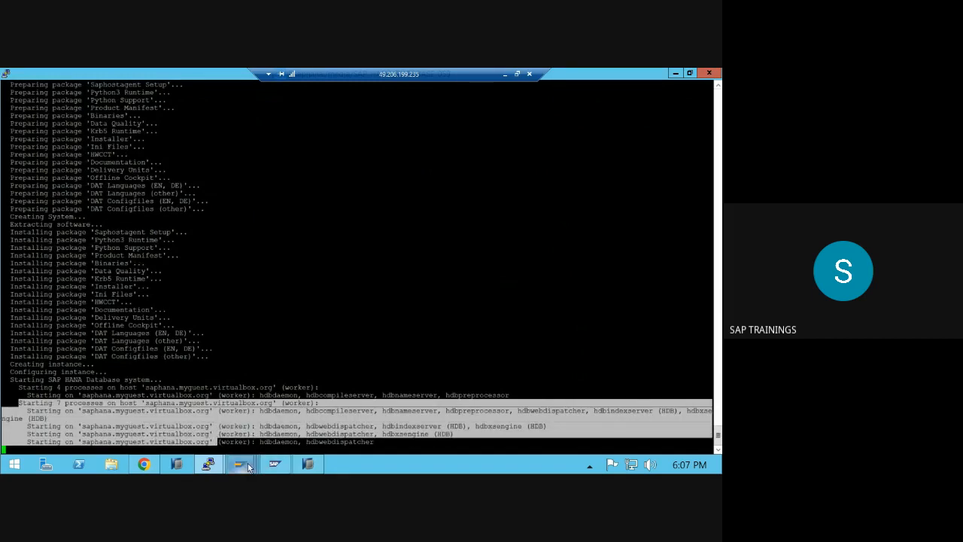
pyautogui.click(241, 464)
pyautogui.click(593, 382)
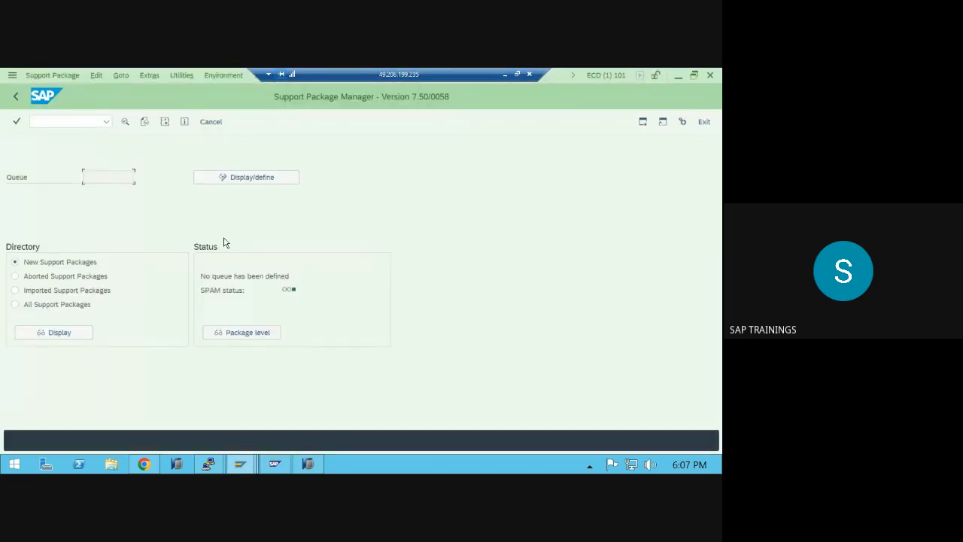
# - Maximize HANA Studio and delete the SYSTEMDB@S4D system entry
pyautogui.click(310, 464)
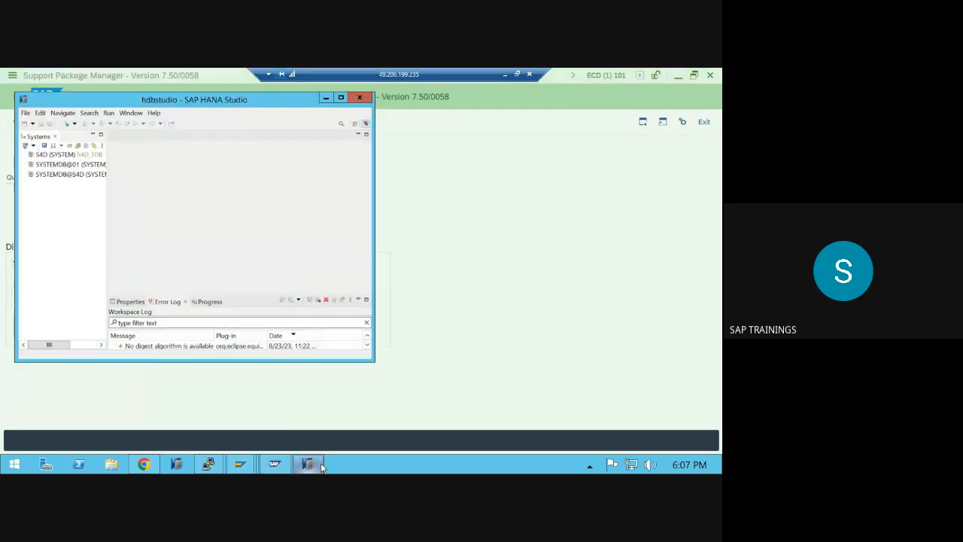
pyautogui.click(340, 98)
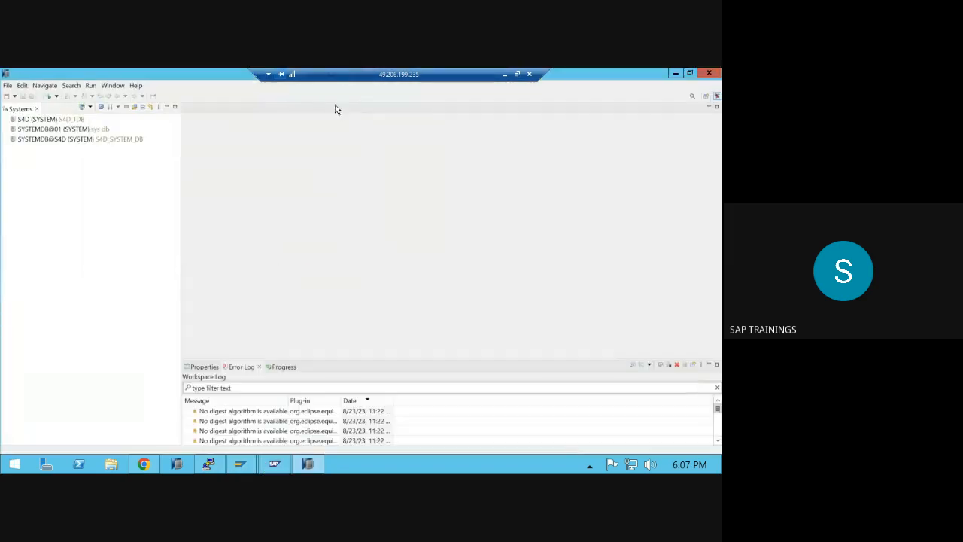
pyautogui.click(54, 141)
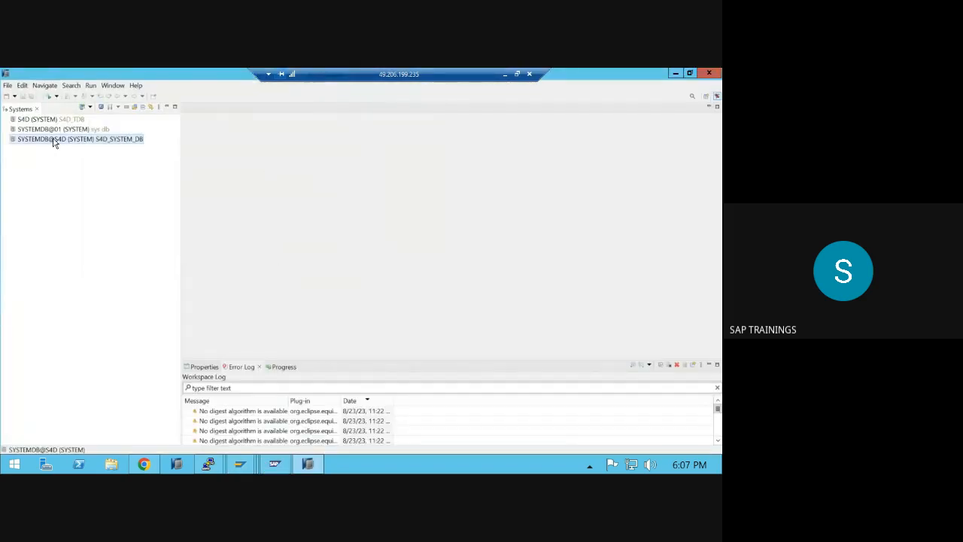
pyautogui.rightClick(54, 141)
pyautogui.click(67, 157)
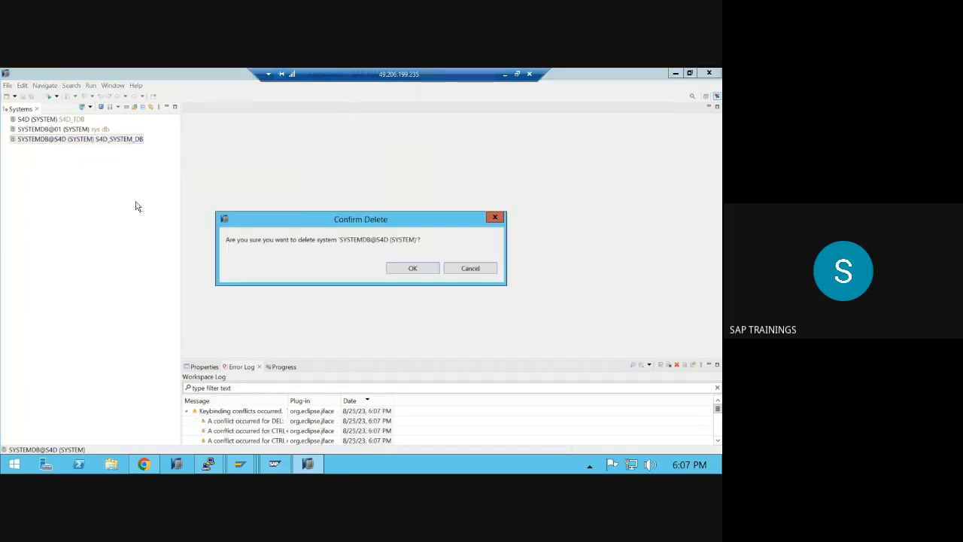
pyautogui.click(434, 270)
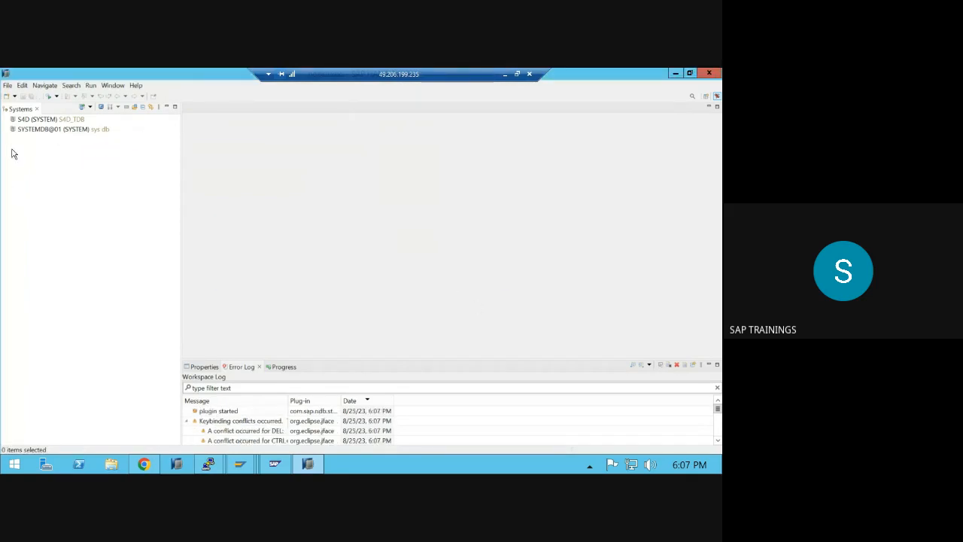
# - Delete the SYSTEMDB@01 and S4D system entries as well
pyautogui.click(31, 134)
pyautogui.rightClick(33, 134)
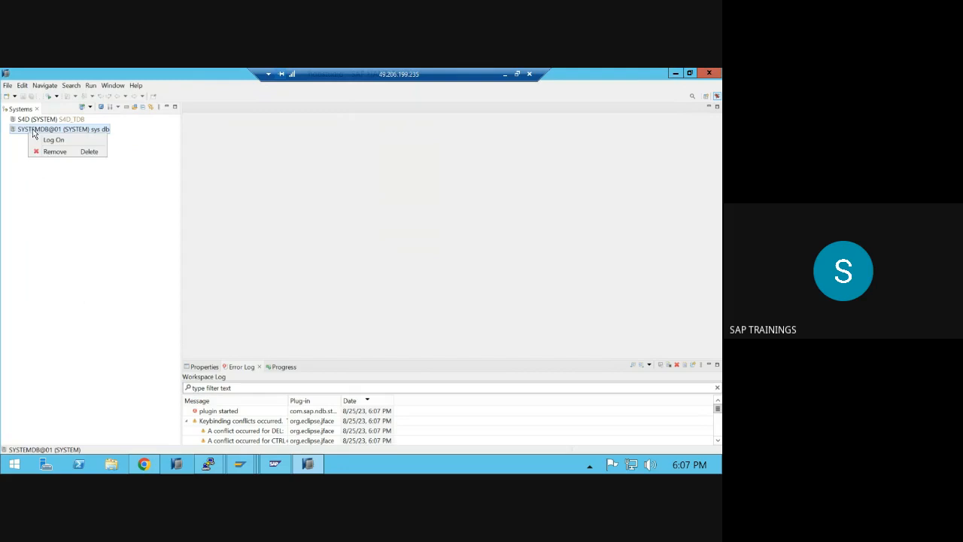
pyautogui.click(54, 152)
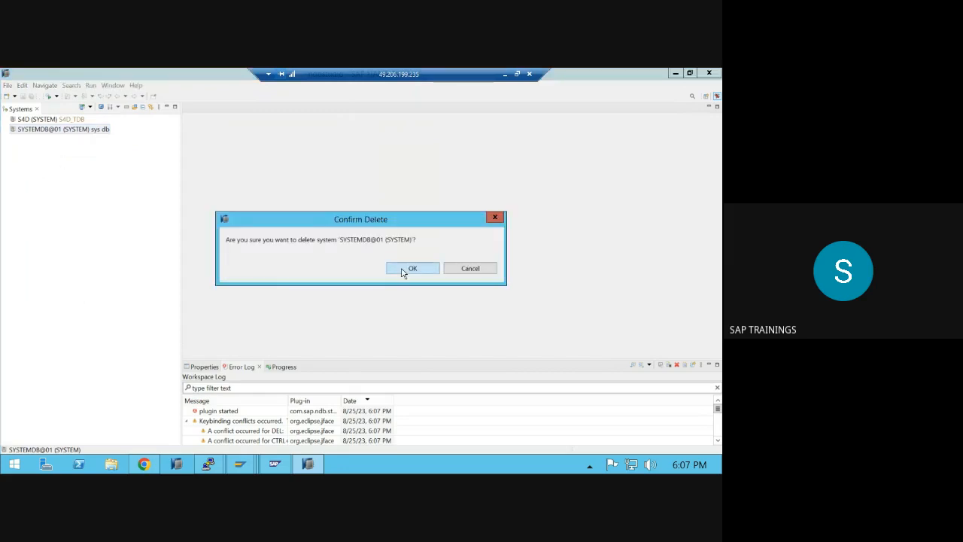
pyautogui.click(412, 268)
pyautogui.click(31, 122)
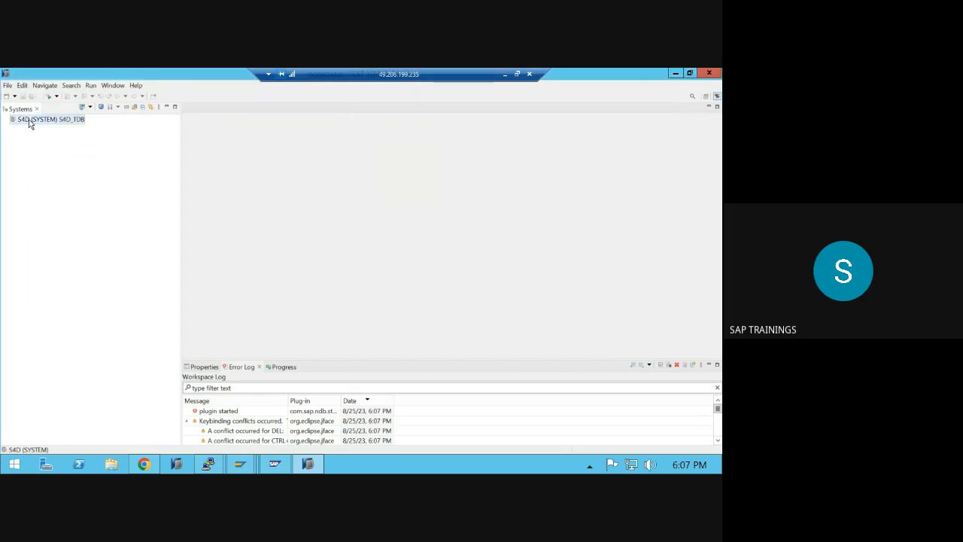
pyautogui.rightClick(30, 124)
pyautogui.click(53, 139)
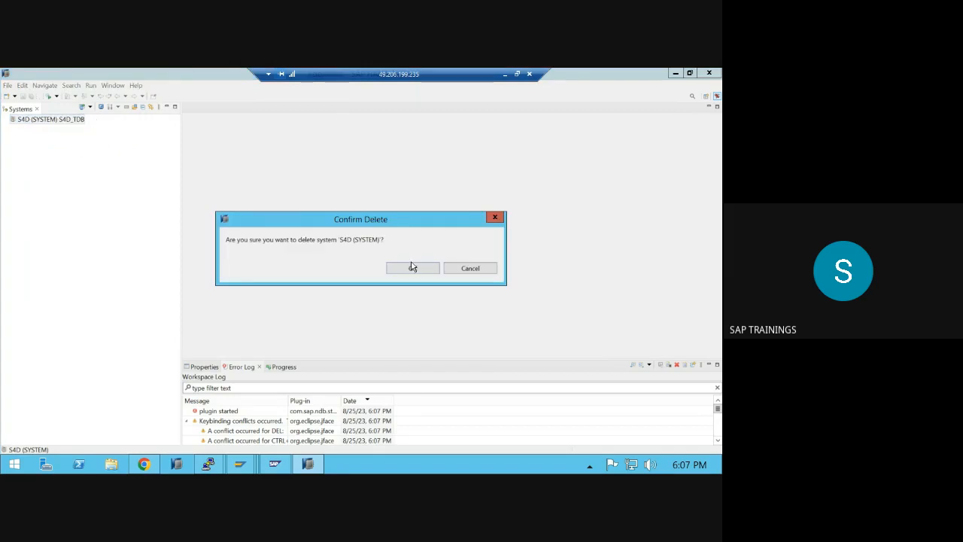
pyautogui.click(414, 267)
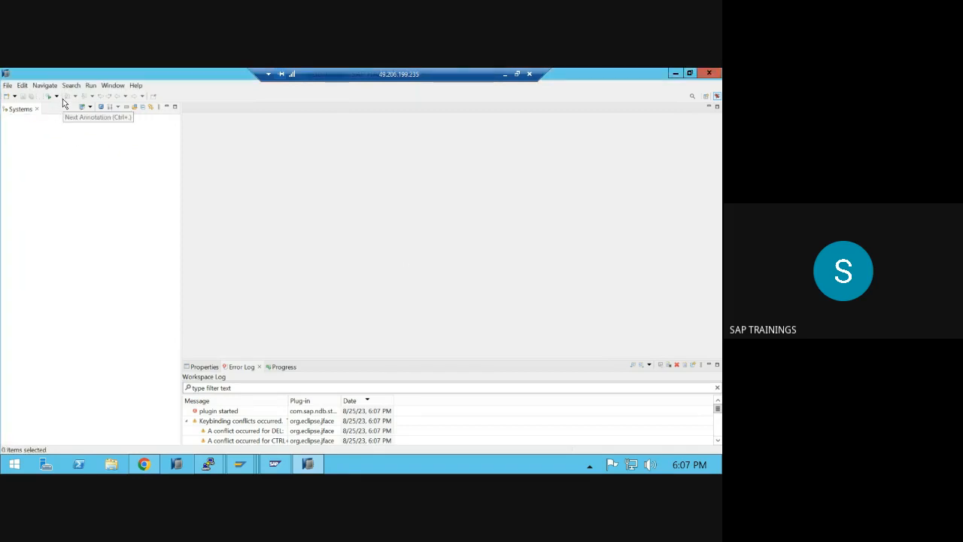
# - Reset the perspective to its defaults via Window > Perspective > Reset Perspective
pyautogui.click(113, 85)
pyautogui.moveTo(141, 145)
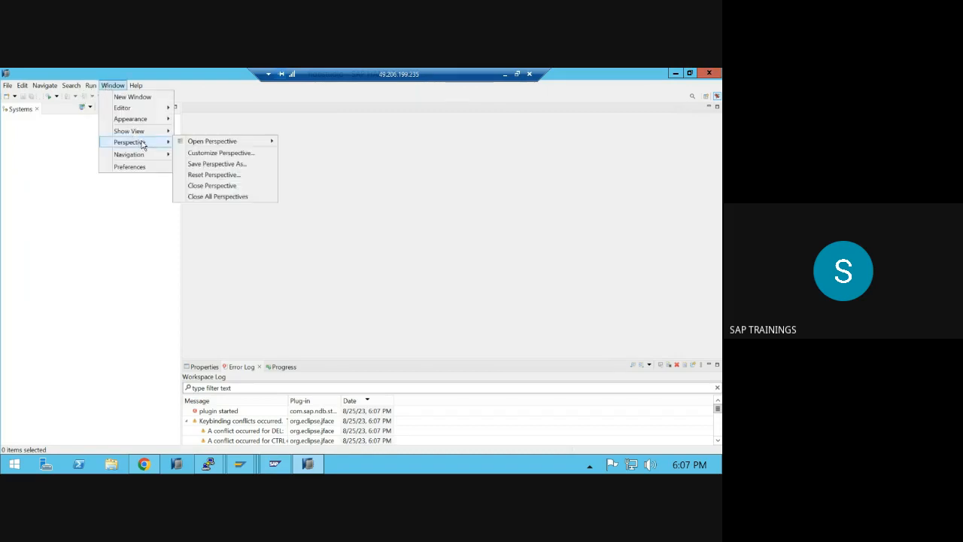
pyautogui.click(207, 174)
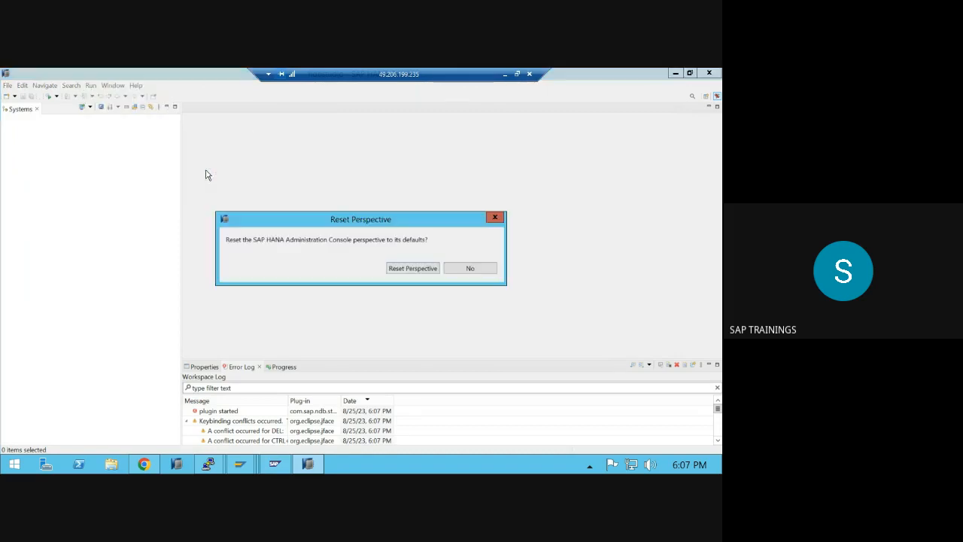
pyautogui.click(413, 269)
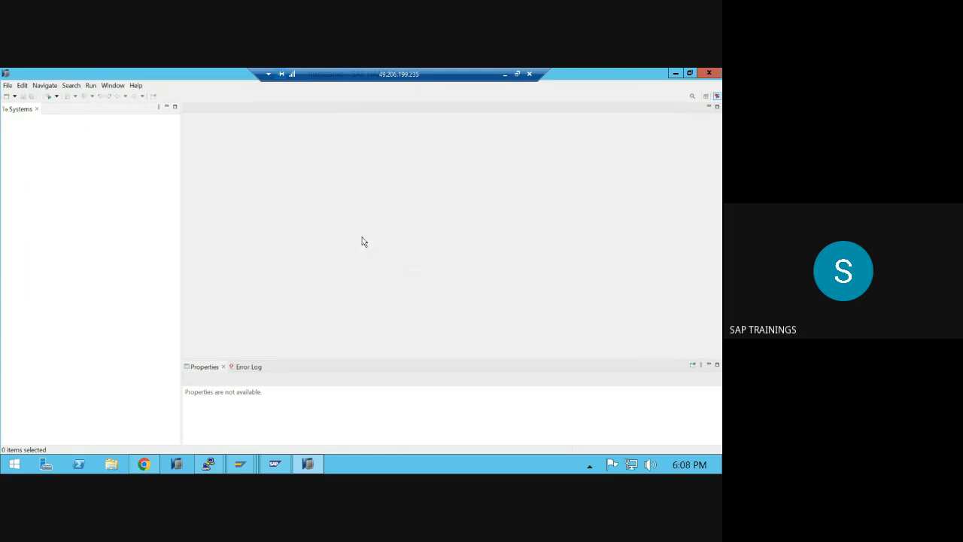
pyautogui.click(11, 97)
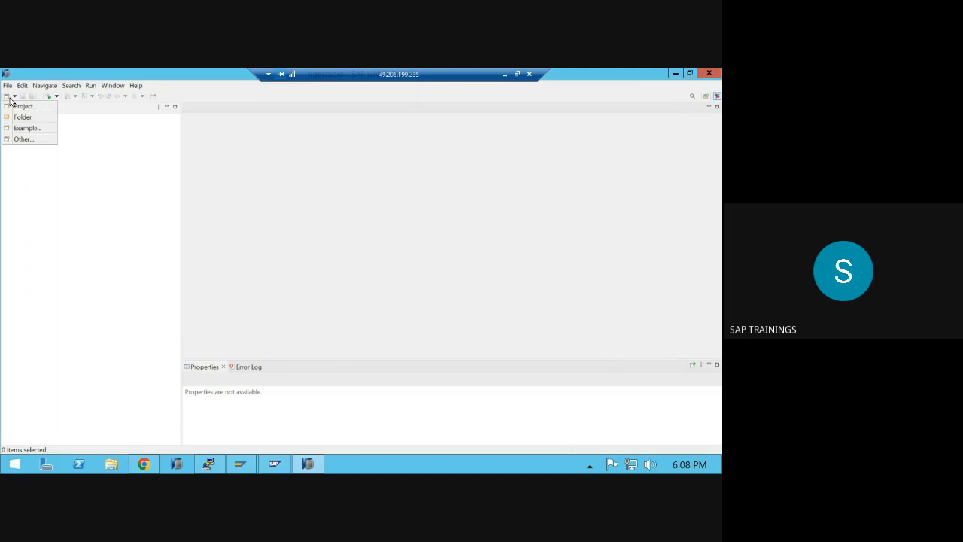
pyautogui.click(259, 163)
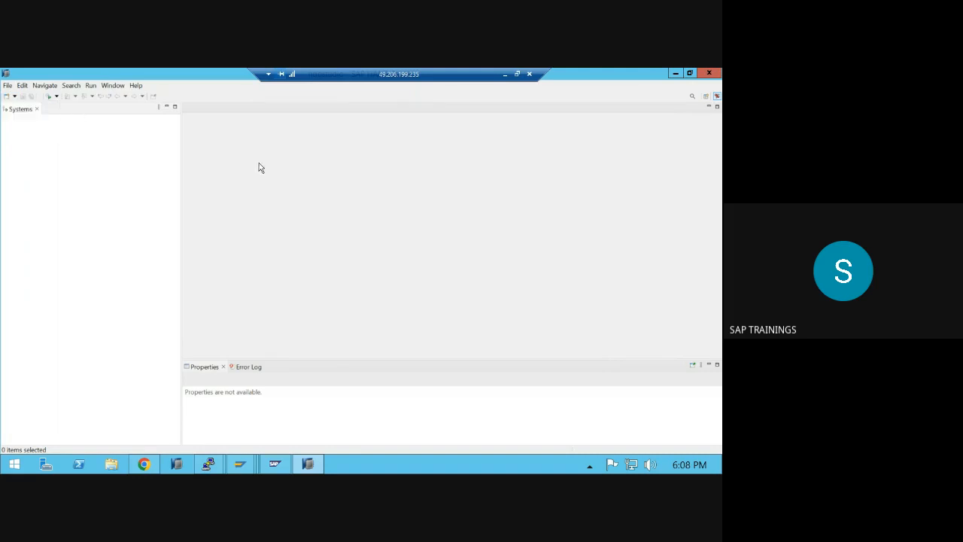
# - Close HANA Studio and relaunch it from the taskbar icon
pyautogui.click(709, 73)
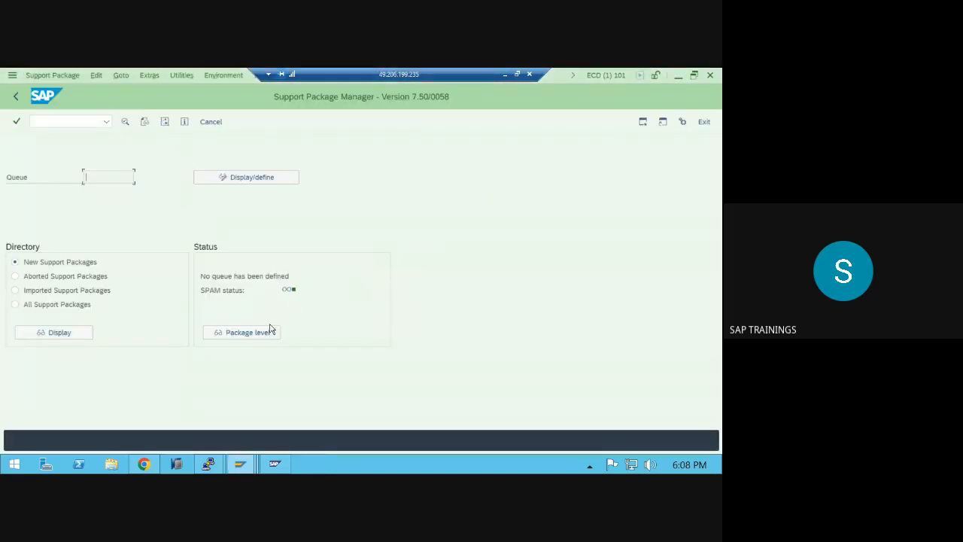
pyautogui.click(176, 465)
pyautogui.click(425, 298)
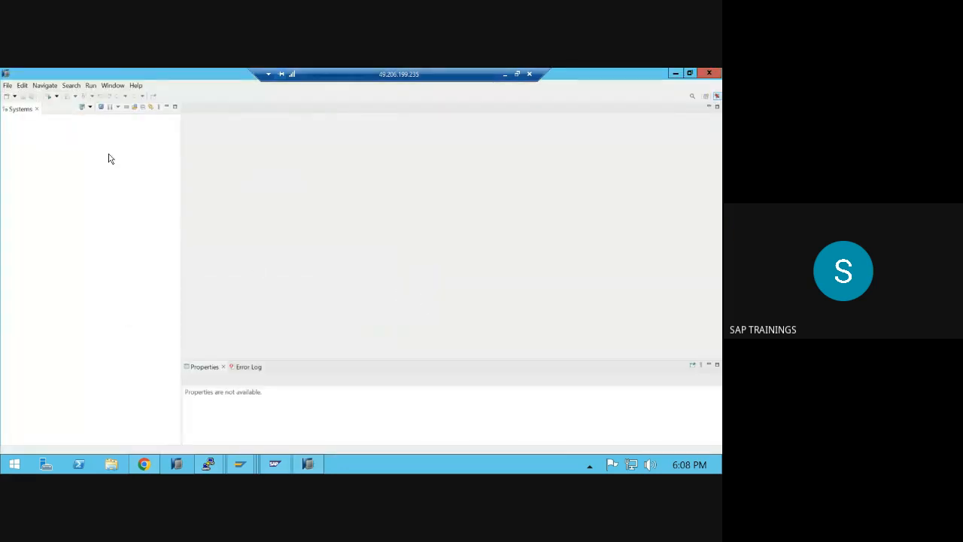
# - Start a new system connection with host name saphana
pyautogui.click(85, 112)
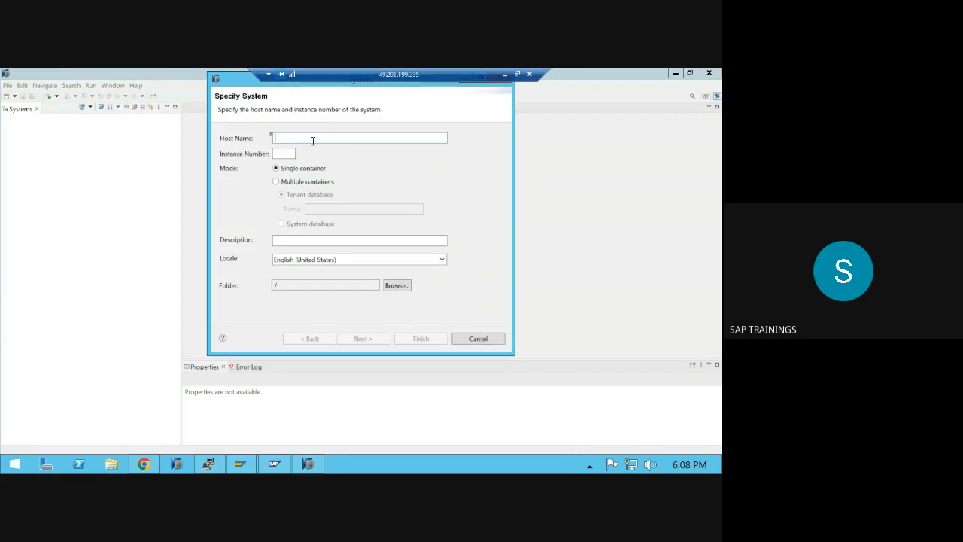
pyautogui.write('saphana')
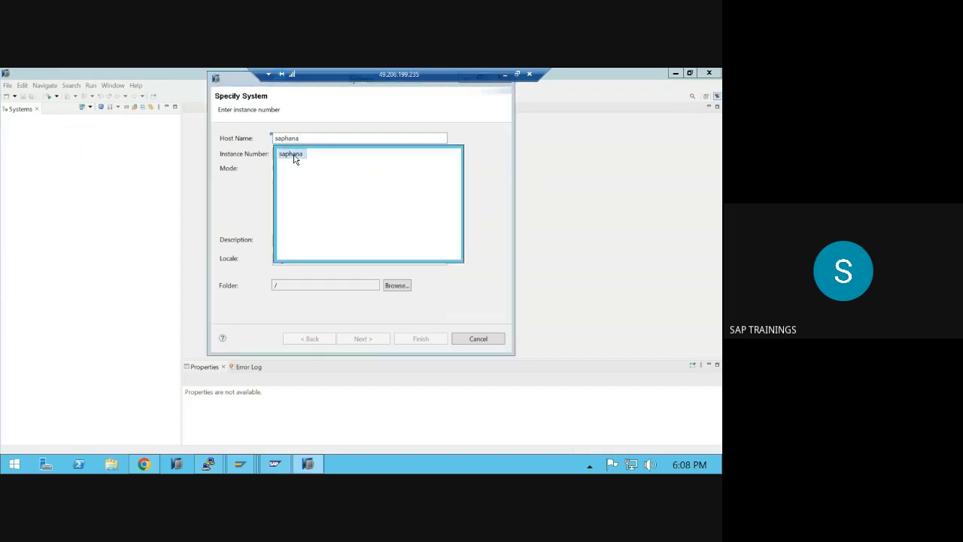
pyautogui.doubleClick(293, 155)
pyautogui.click(290, 154)
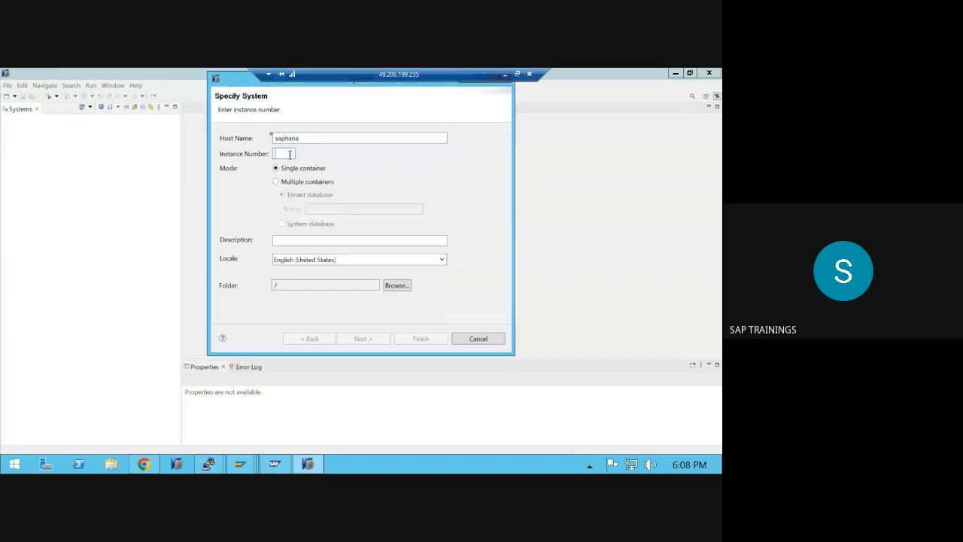
# - Look over the HANA install log in the terminal session
pyautogui.click(208, 465)
pyautogui.click(155, 409)
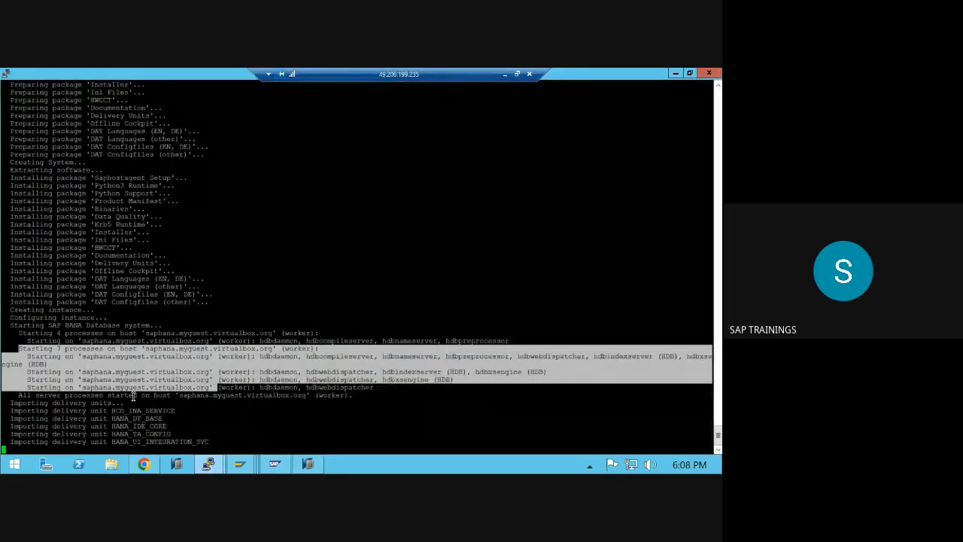
pyautogui.click(132, 396)
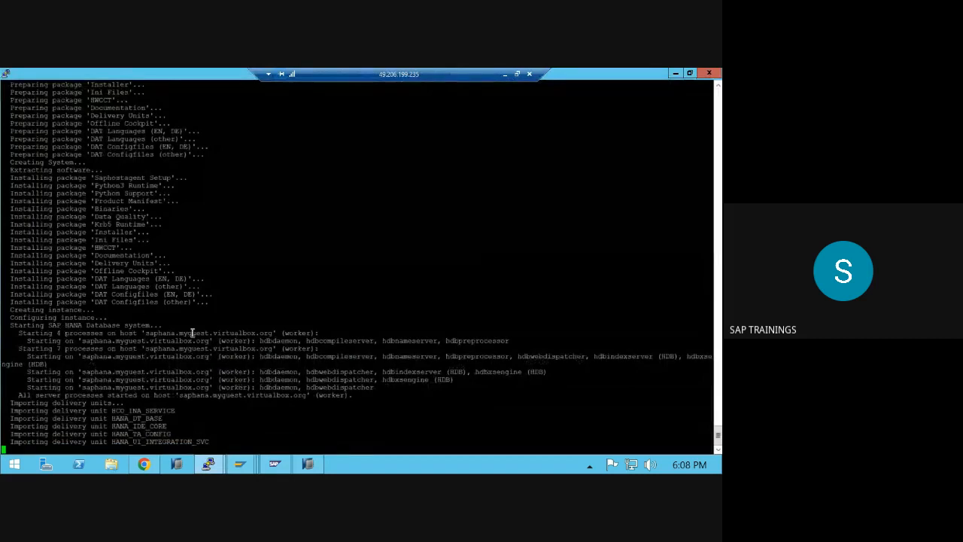
pyautogui.scroll(8, 209, 424)
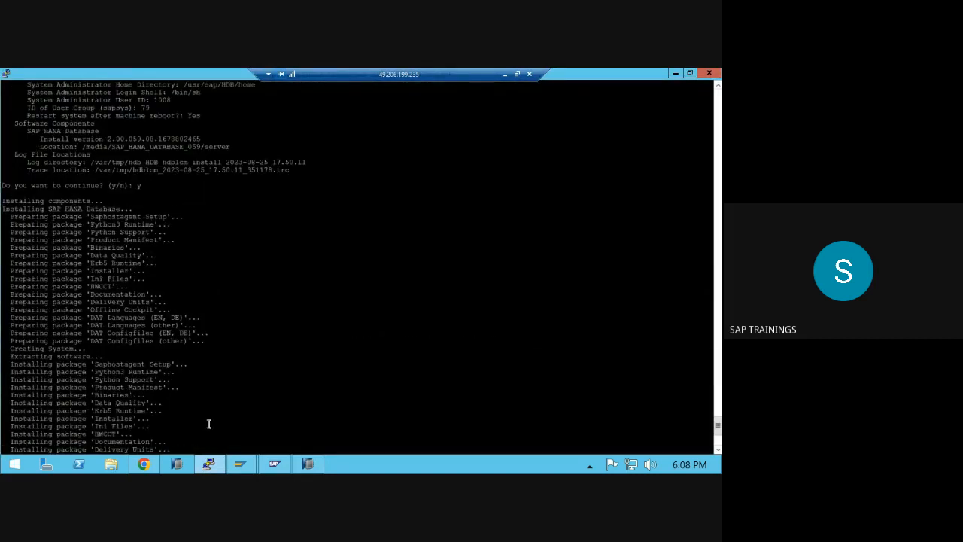
# - Enter instance 02, choose Multiple containers > System database, and continue to connection properties
pyautogui.click(308, 465)
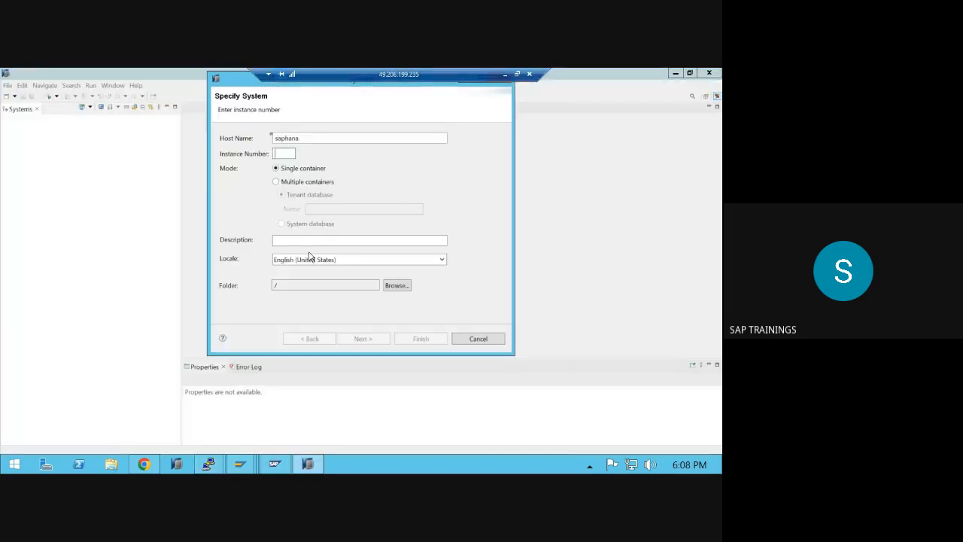
pyautogui.write('02')
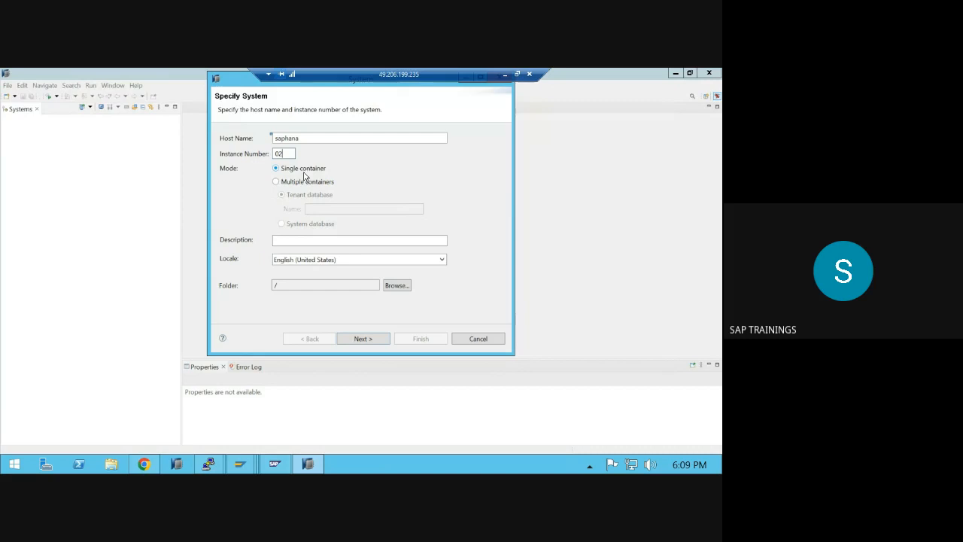
pyautogui.click(300, 184)
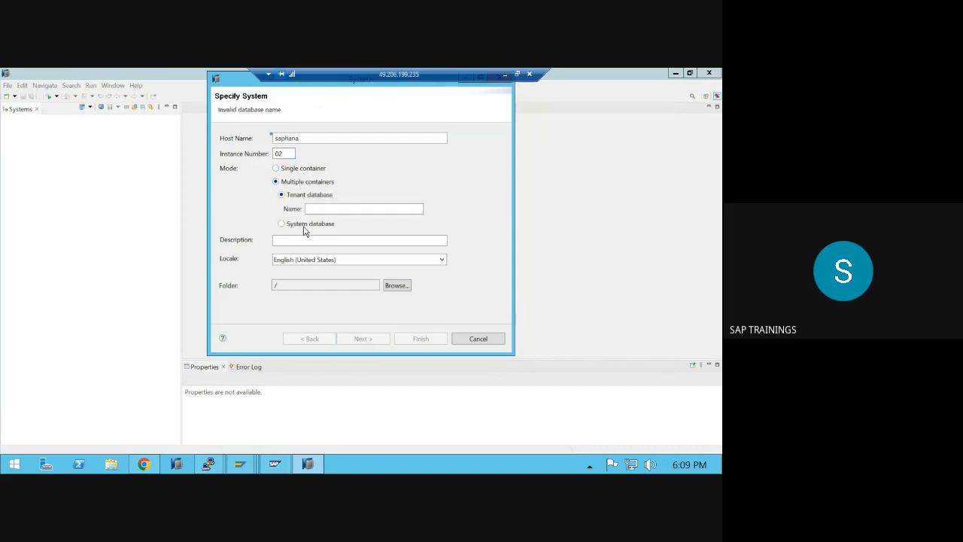
pyautogui.click(281, 224)
pyautogui.click(353, 339)
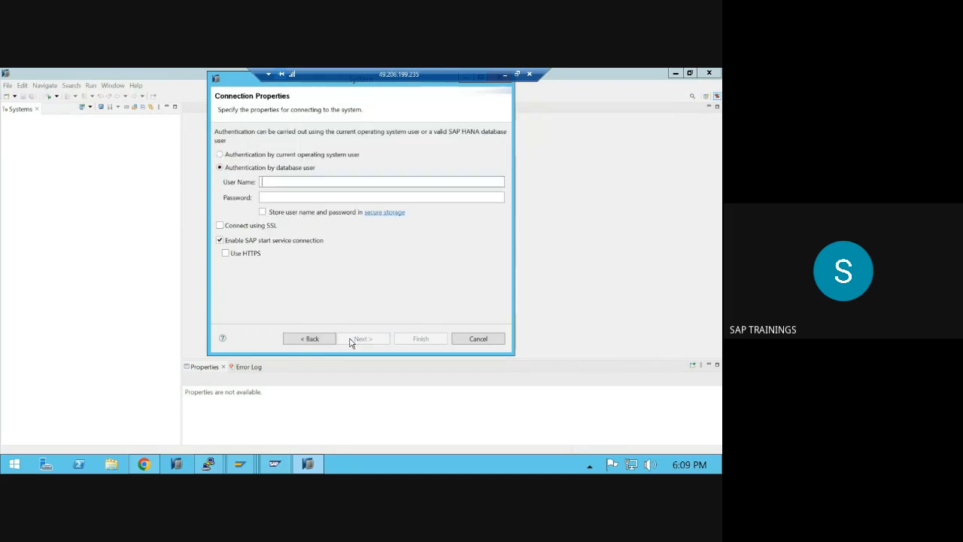
# - Log in as database user SYSTEM with its password to add SYSTEMDB@HDB
pyautogui.write('SYSTEMM')
pyautogui.press('Tab')
pyautogui.write('M•••••••••')
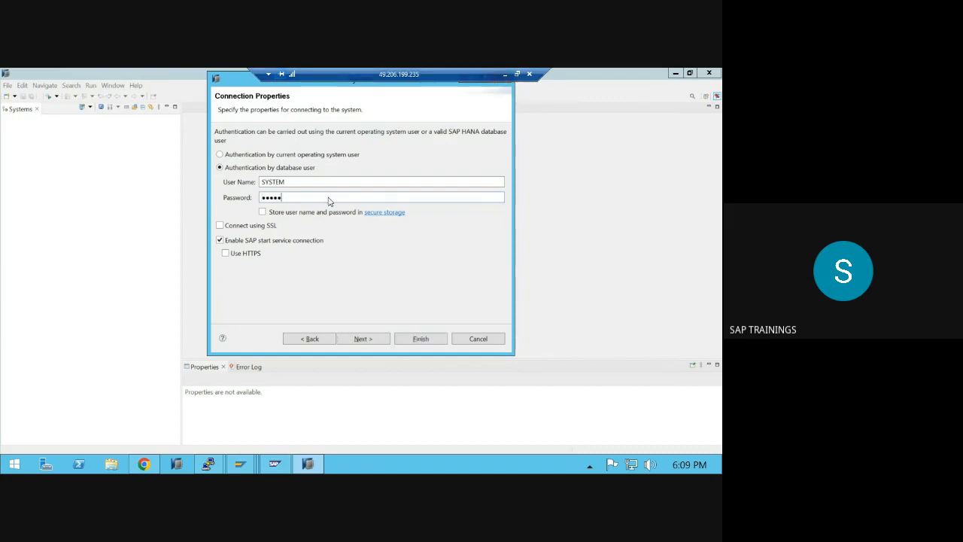
pyautogui.press('Return')
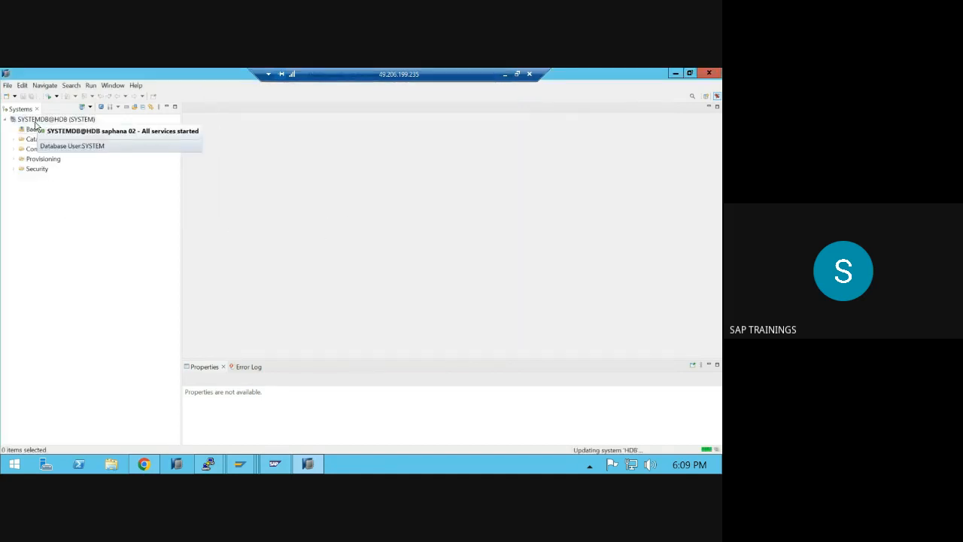
# - Add another connection: host saphana, instance 02, multiple-container tenant database HDB
pyautogui.click(84, 108)
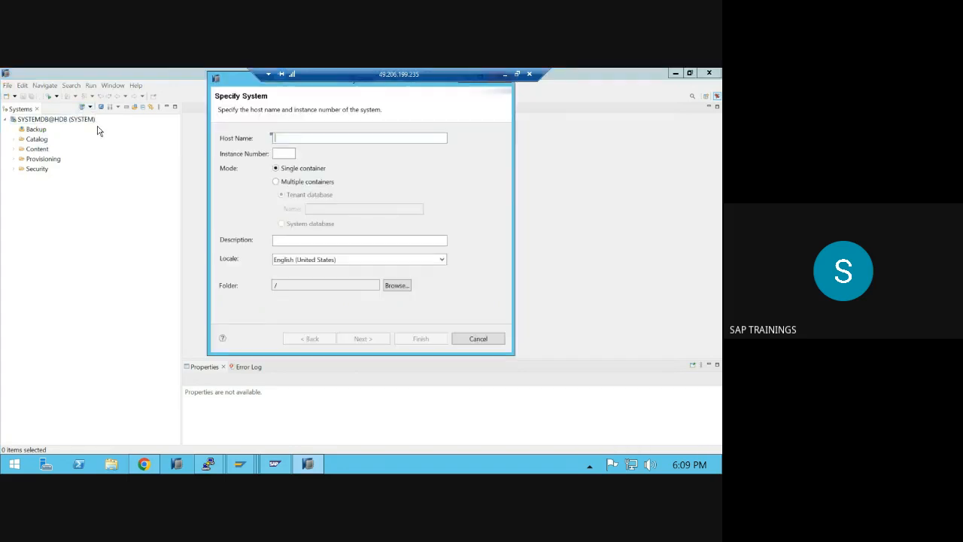
pyautogui.write('saph')
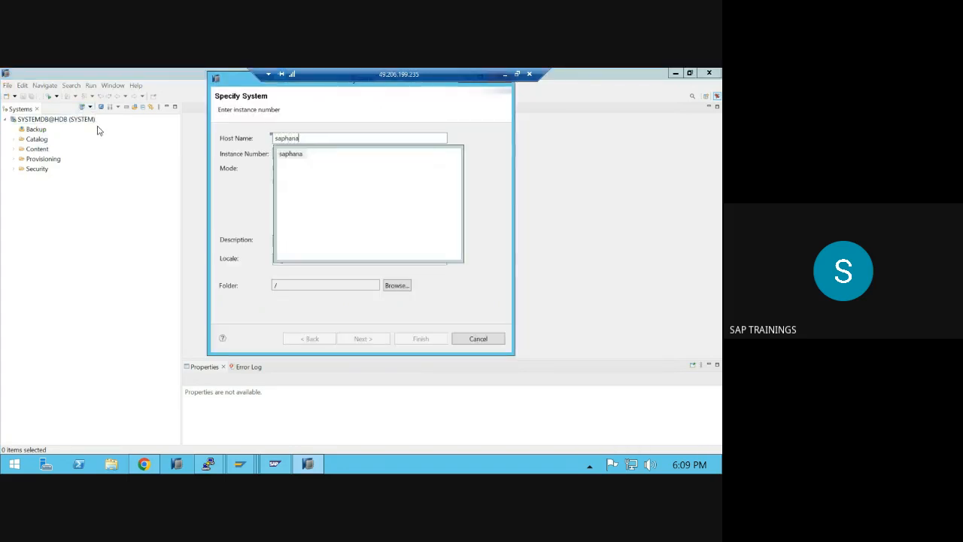
pyautogui.write('ana')
pyautogui.click(292, 154)
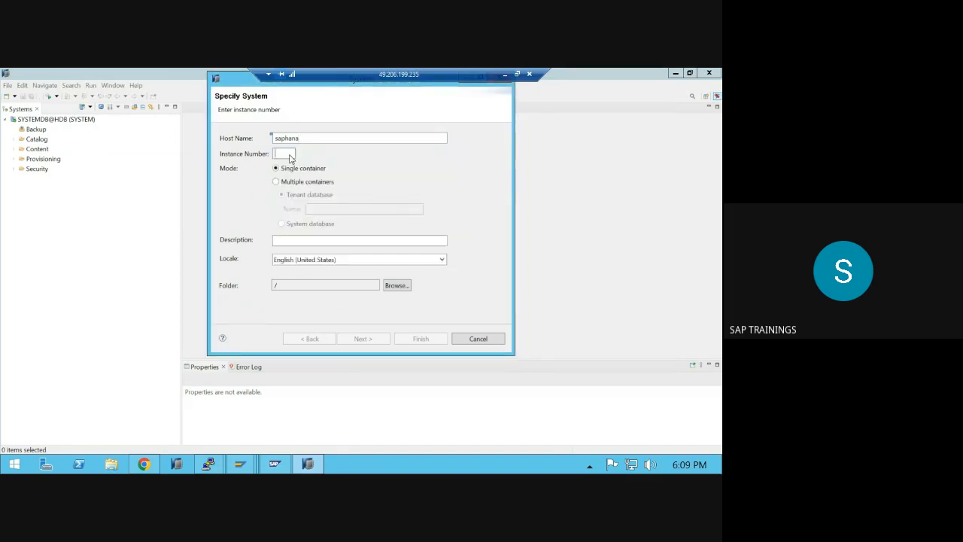
pyautogui.write('02')
pyautogui.click(314, 183)
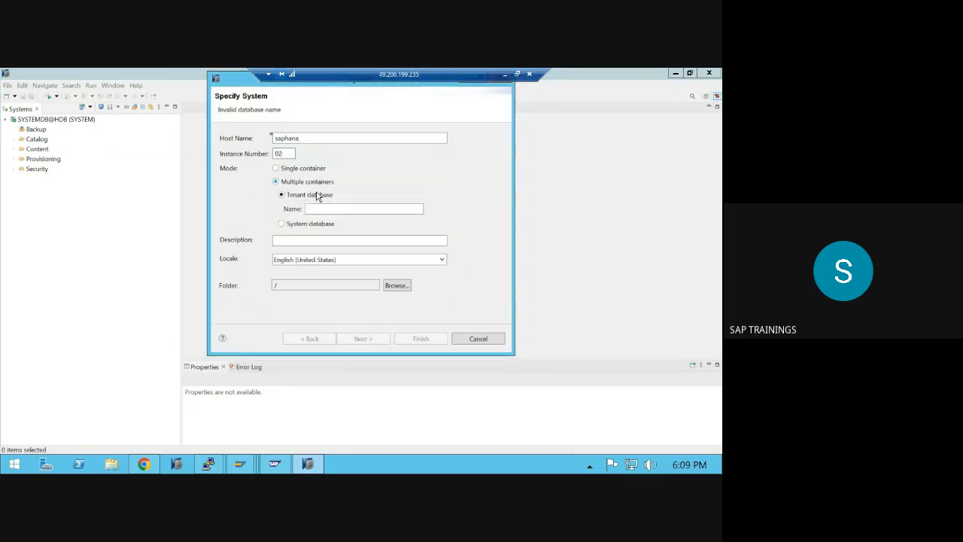
pyautogui.click(324, 208)
pyautogui.write('HDB')
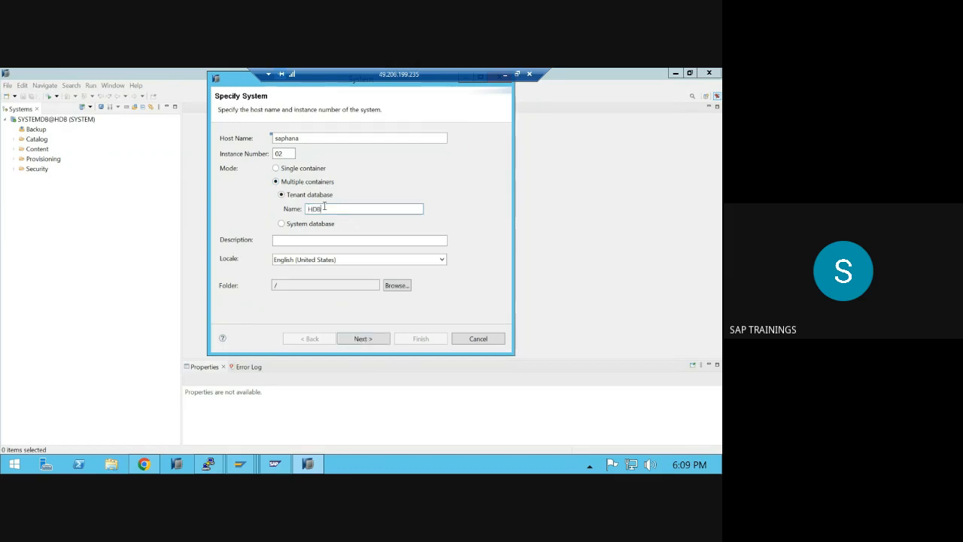
pyautogui.press('Return')
# - Authenticate as SYSTEM with the password to add HDB@HDB
pyautogui.write('SYSTE')
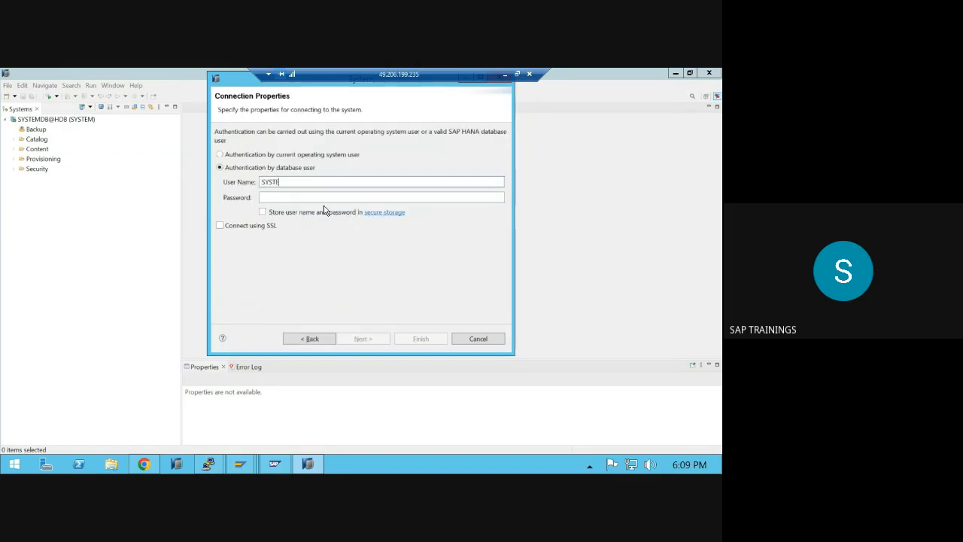
pyautogui.write('M')
pyautogui.write('•')
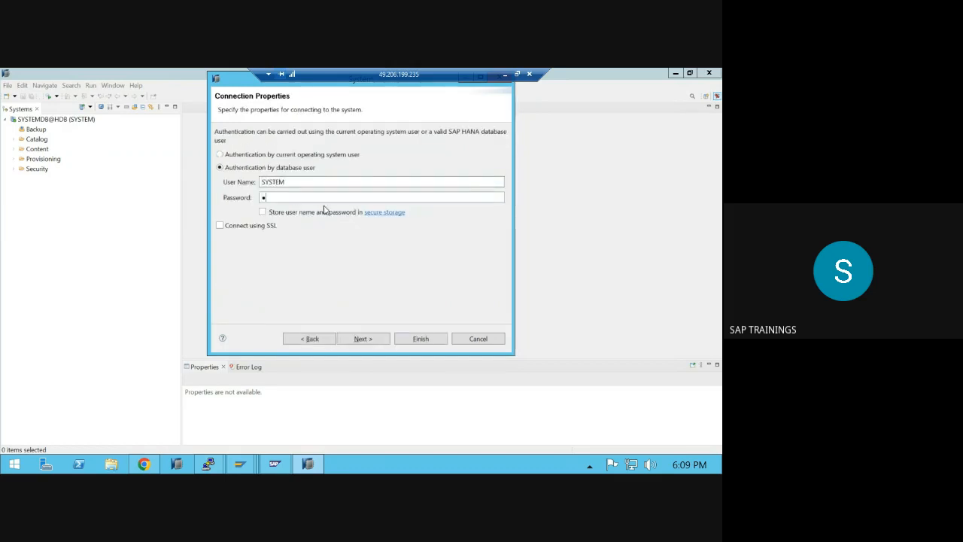
pyautogui.press('BackSpace')
pyautogui.write('•••••')
pyautogui.press('Return')
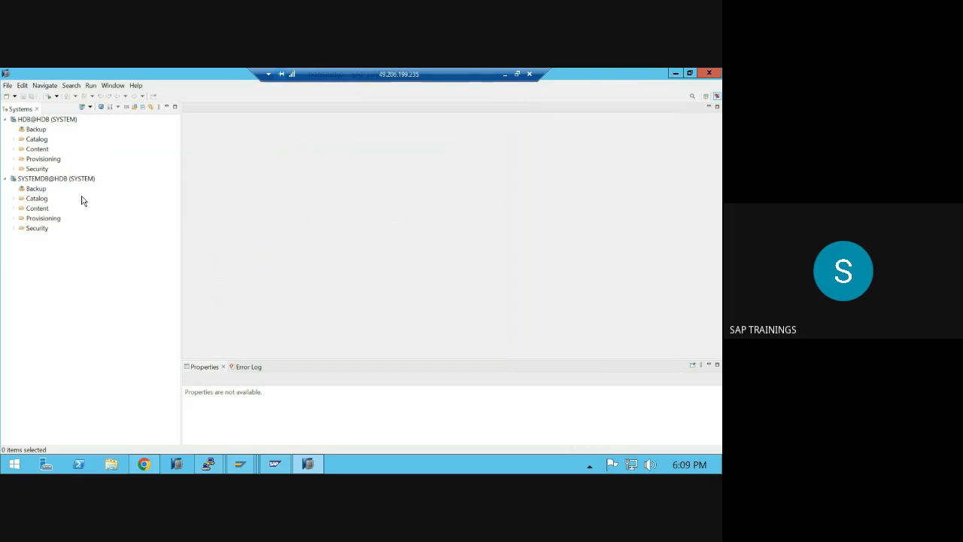
# - Select HDB@HDB, cross-check the install log's started processes, and enlarge the tenant overview
pyautogui.click(49, 121)
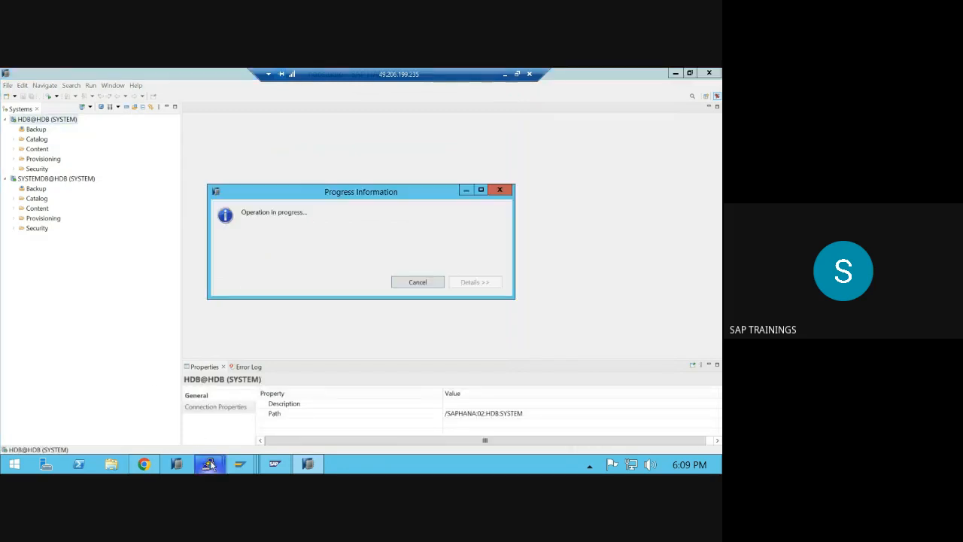
pyautogui.moveTo(209, 464)
pyautogui.click(155, 413)
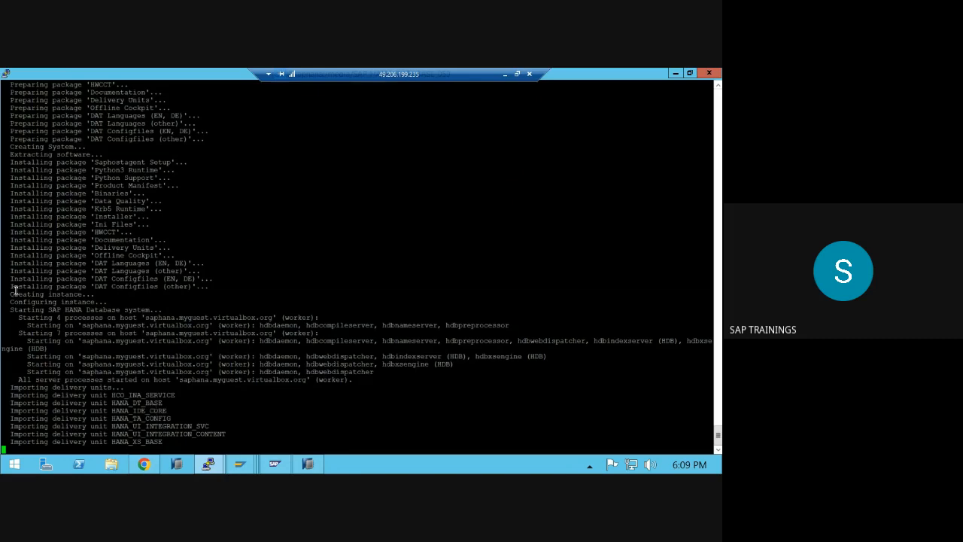
pyautogui.moveTo(15, 290); pyautogui.dragTo(379, 377)
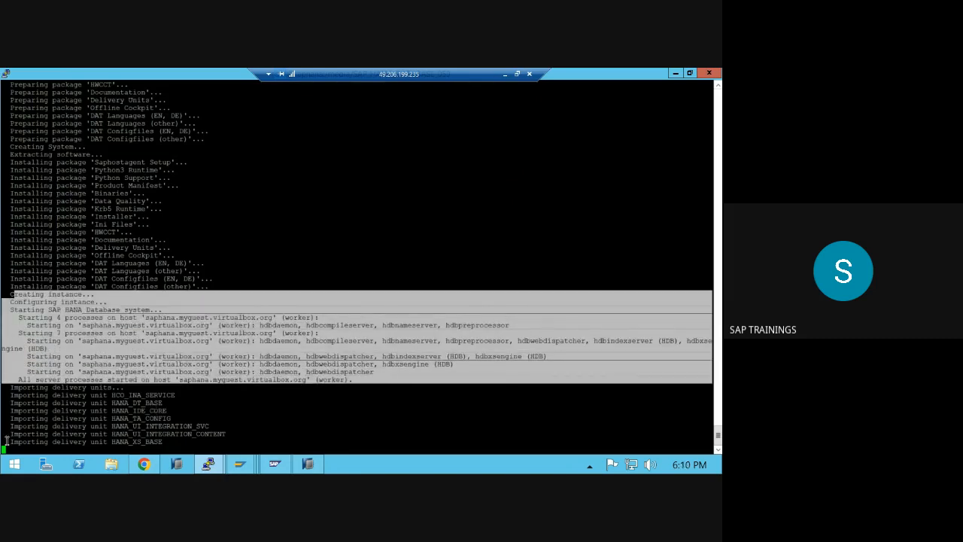
pyautogui.moveTo(9, 388); pyautogui.dragTo(263, 460)
pyautogui.click(285, 466)
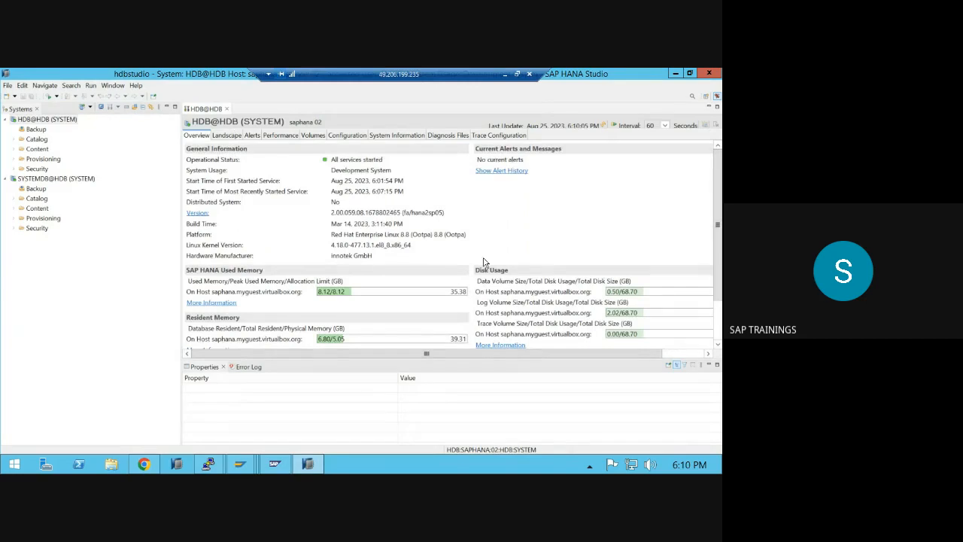
pyautogui.click(709, 364)
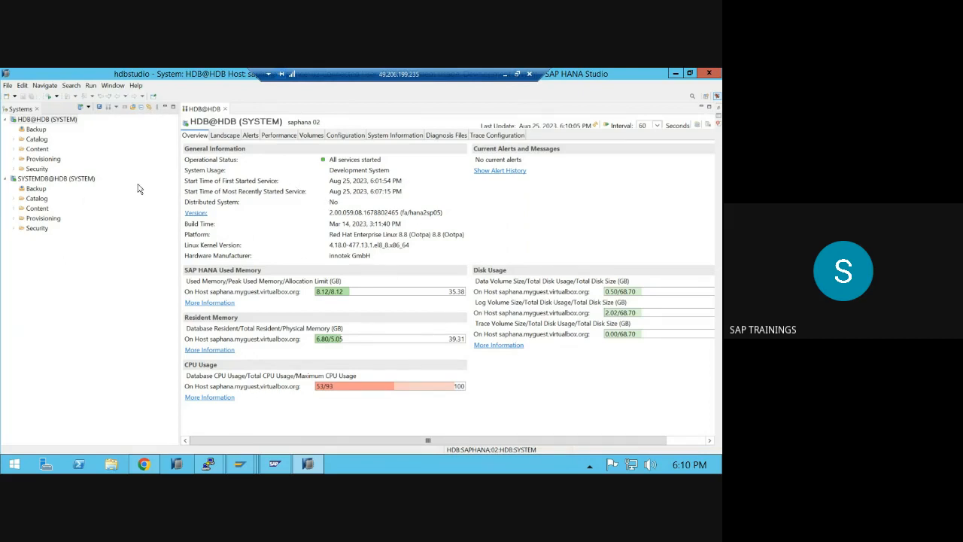
# - Show the HDB@HDB Landscape services list and refresh its status
pyautogui.click(225, 135)
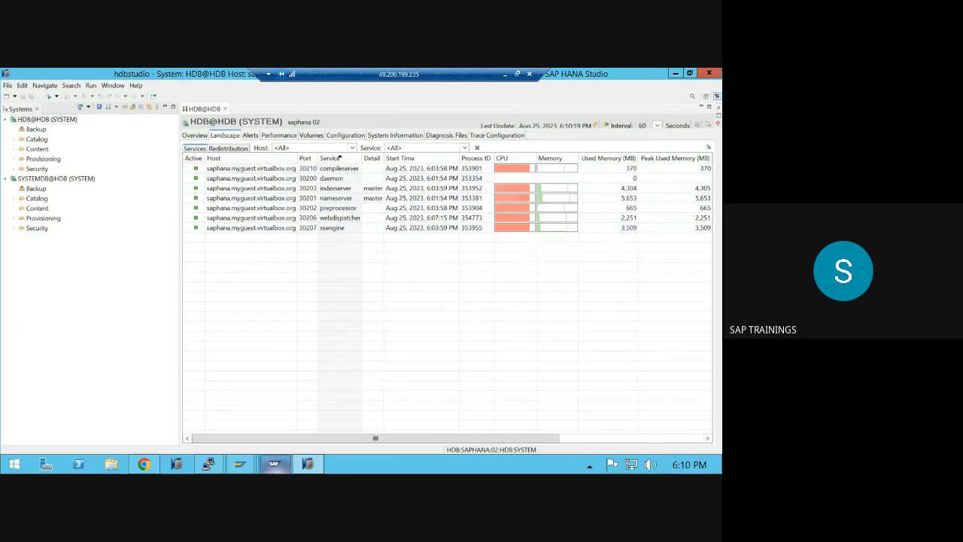
pyautogui.moveTo(210, 463)
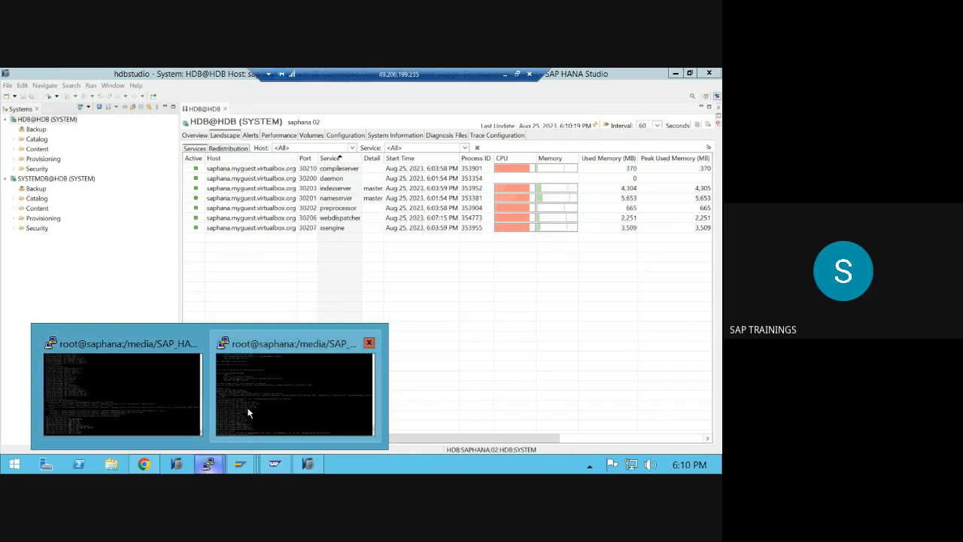
pyautogui.click(141, 414)
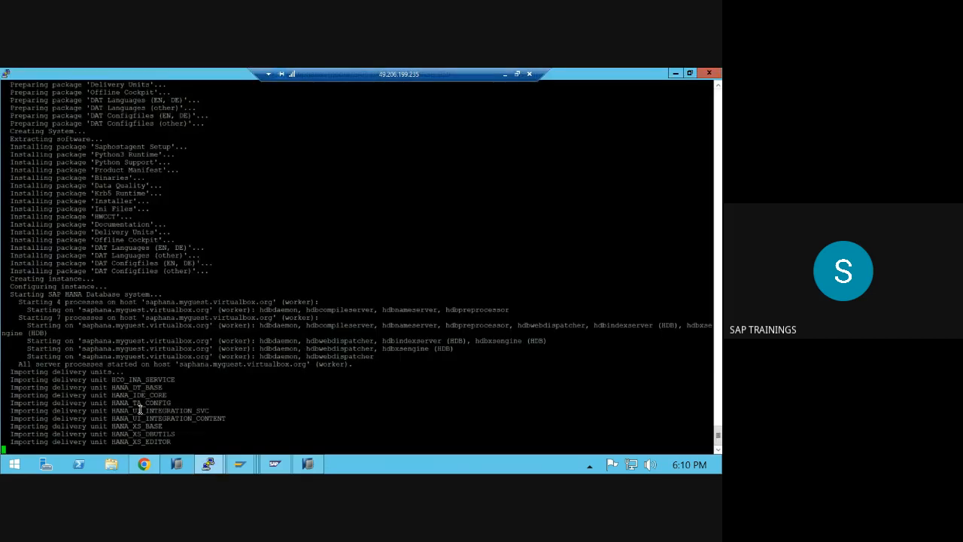
pyautogui.click(306, 460)
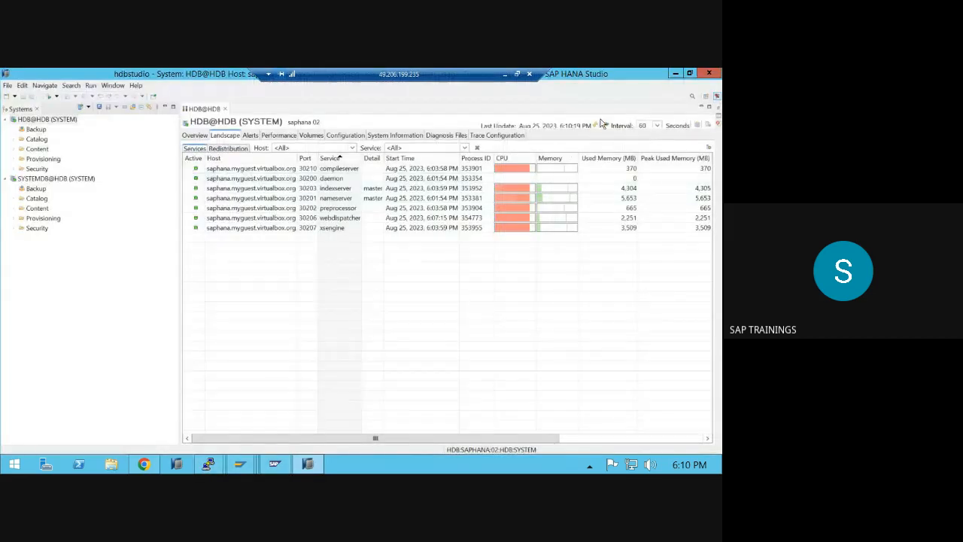
pyautogui.click(594, 126)
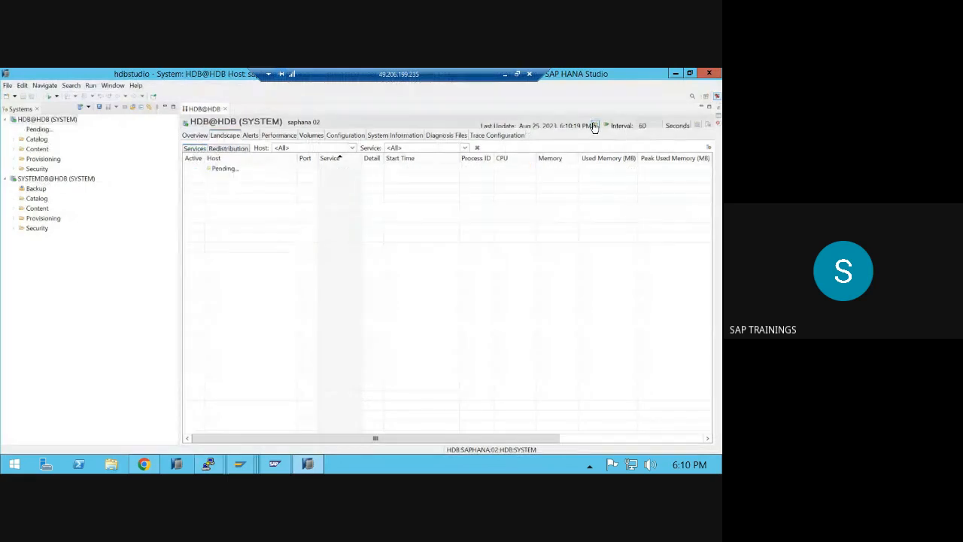
# - Reselect the HDB@HDB system entry and close SAP HANA Studio
pyautogui.click(676, 73)
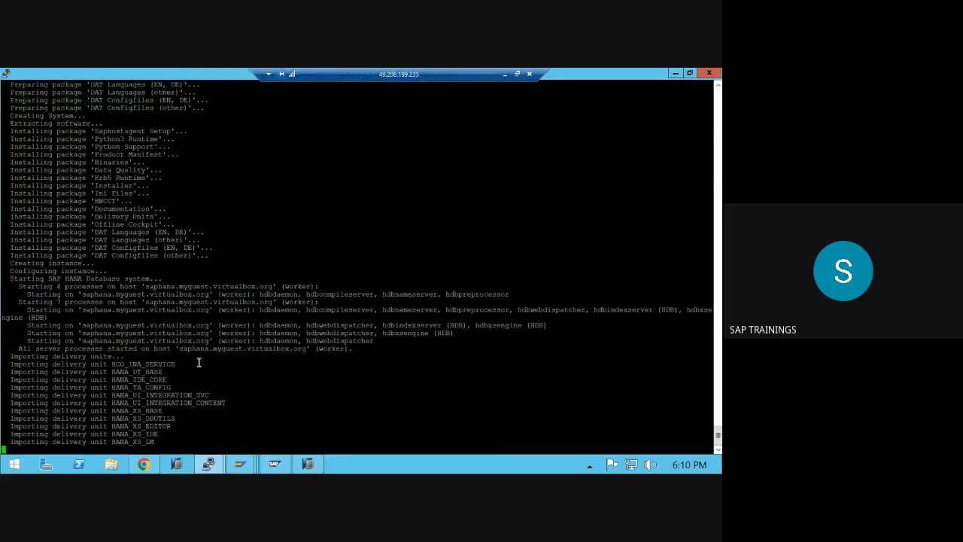
pyautogui.click(312, 462)
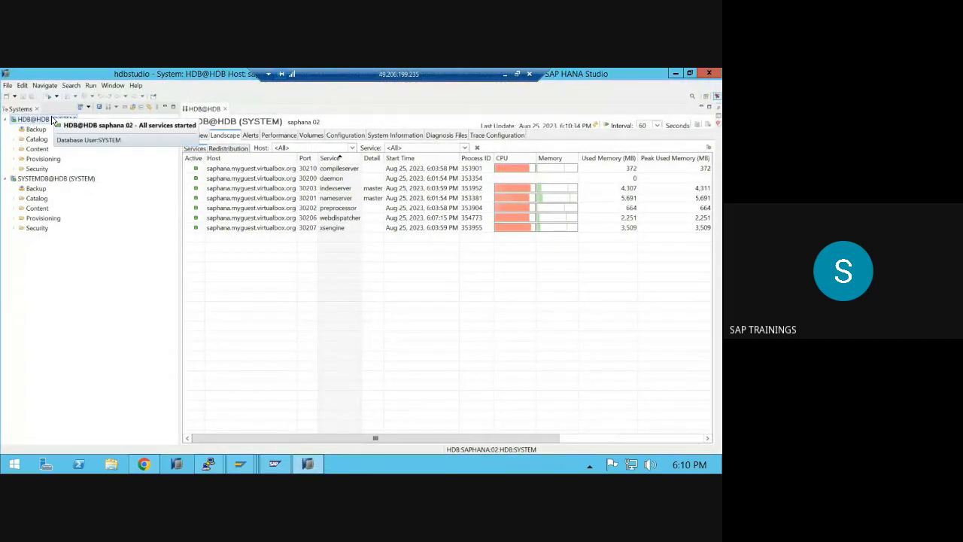
pyautogui.click(50, 179)
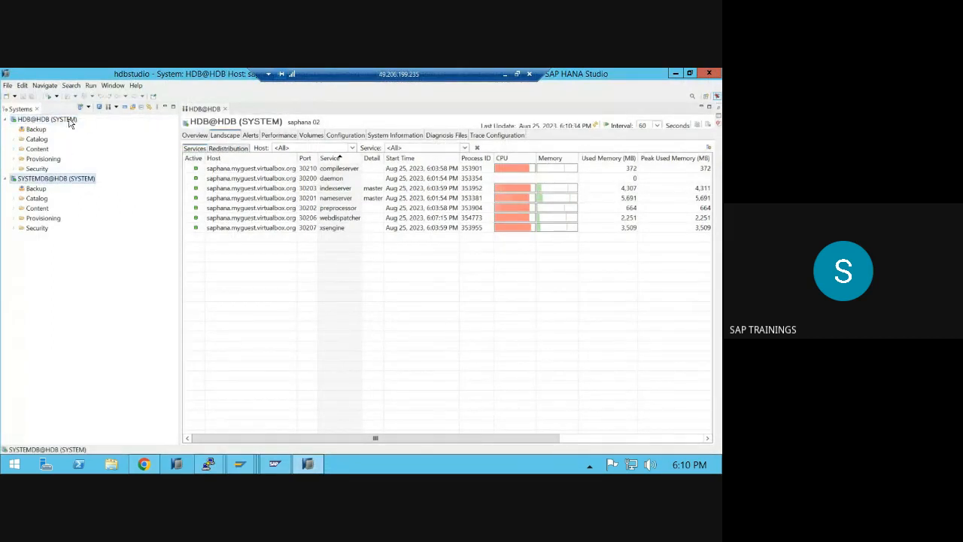
pyautogui.click(69, 121)
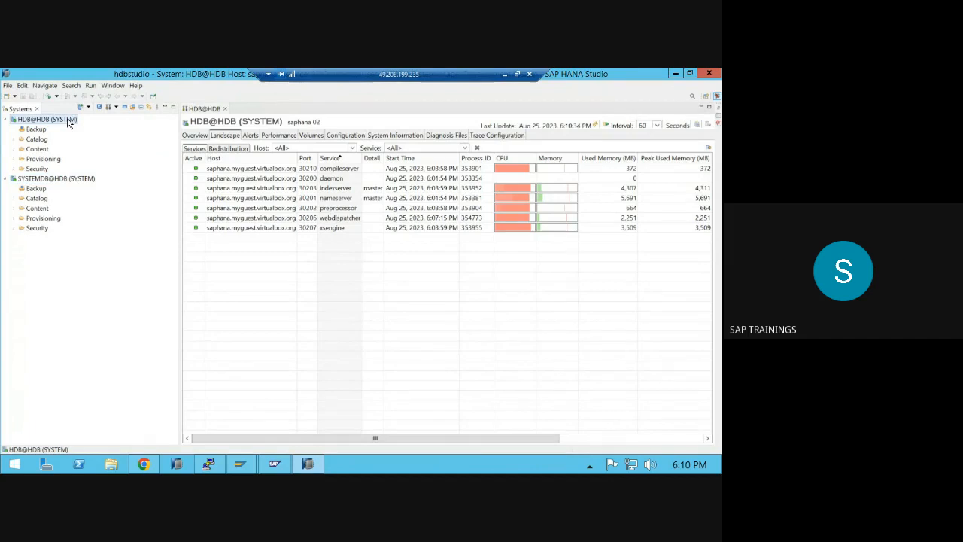
pyautogui.click(710, 74)
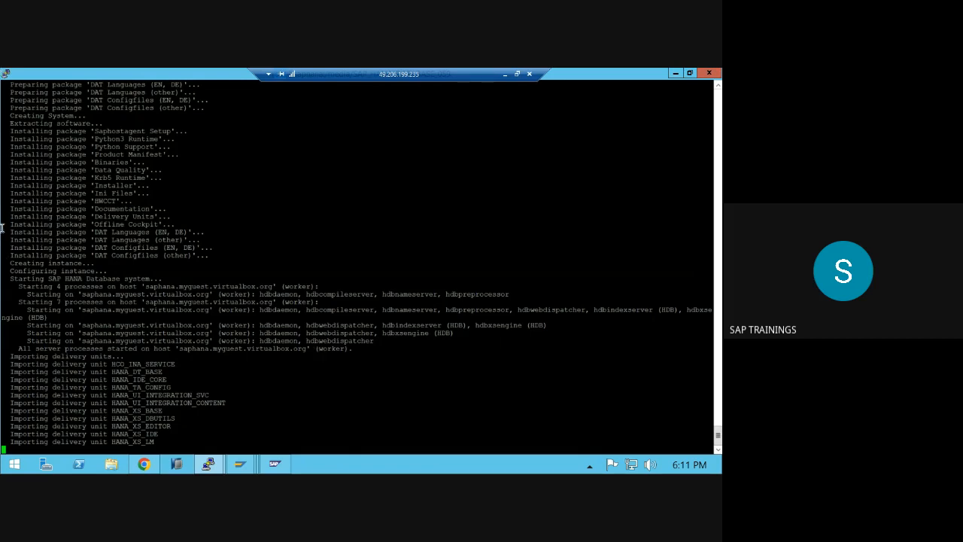
# - Check the Google Meet window, then return to the uninstall PuTTY session
pyautogui.click(505, 74)
pyautogui.moveTo(373, 460)
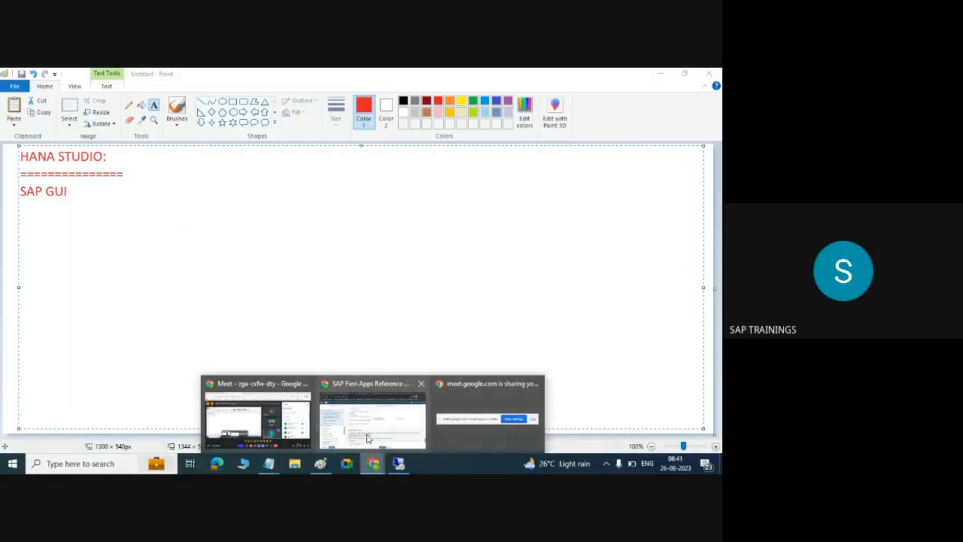
pyautogui.click(216, 382)
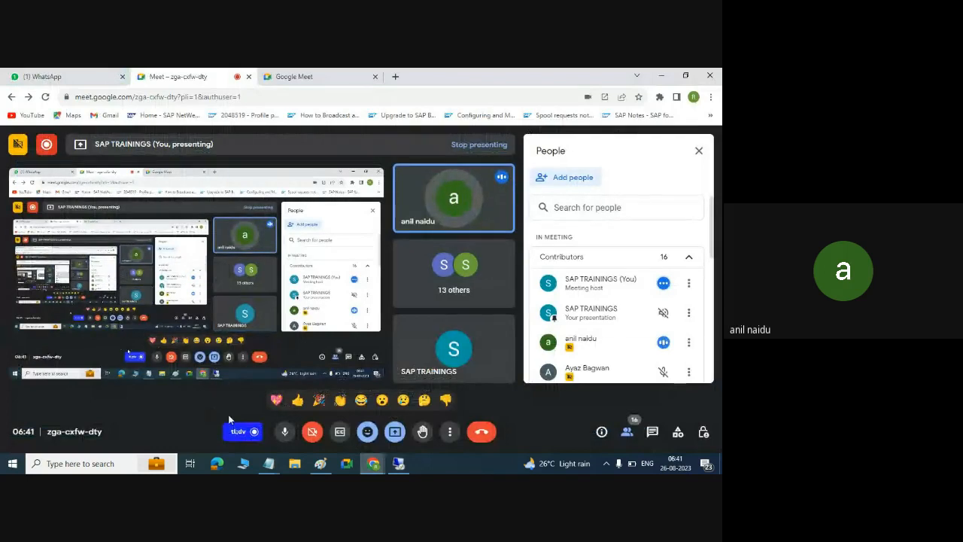
pyautogui.click(399, 463)
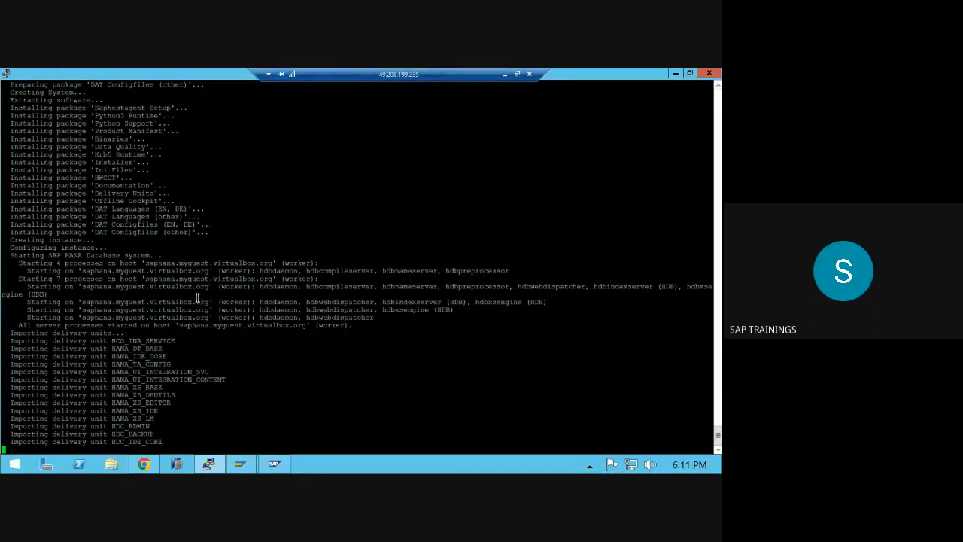
pyautogui.scroll(2, 198, 298)
pyautogui.scroll(-2, 197, 298)
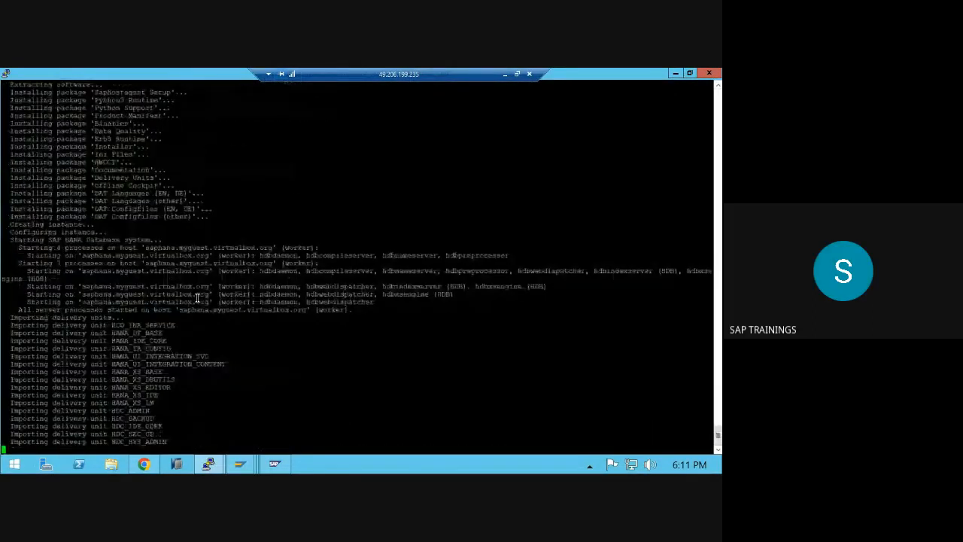
pyautogui.scroll(3, 197, 298)
pyautogui.scroll(-5, 198, 298)
pyautogui.scroll(10, 197, 298)
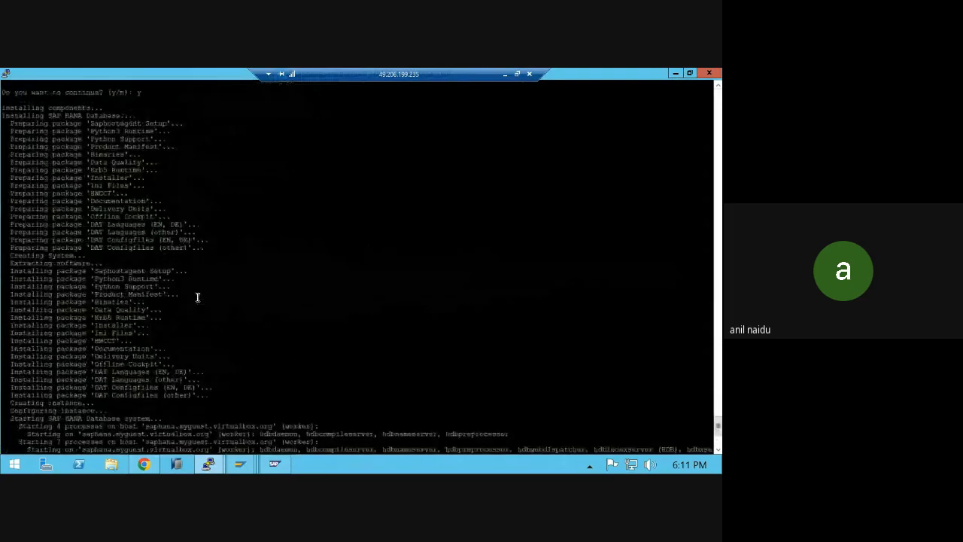
pyautogui.scroll(-10, 209, 410)
pyautogui.moveTo(208, 464)
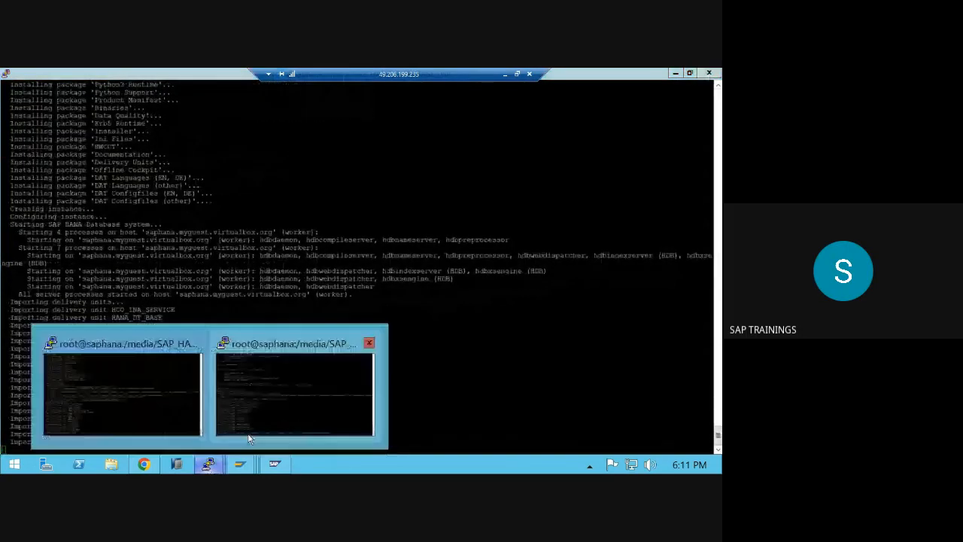
pyautogui.click(269, 415)
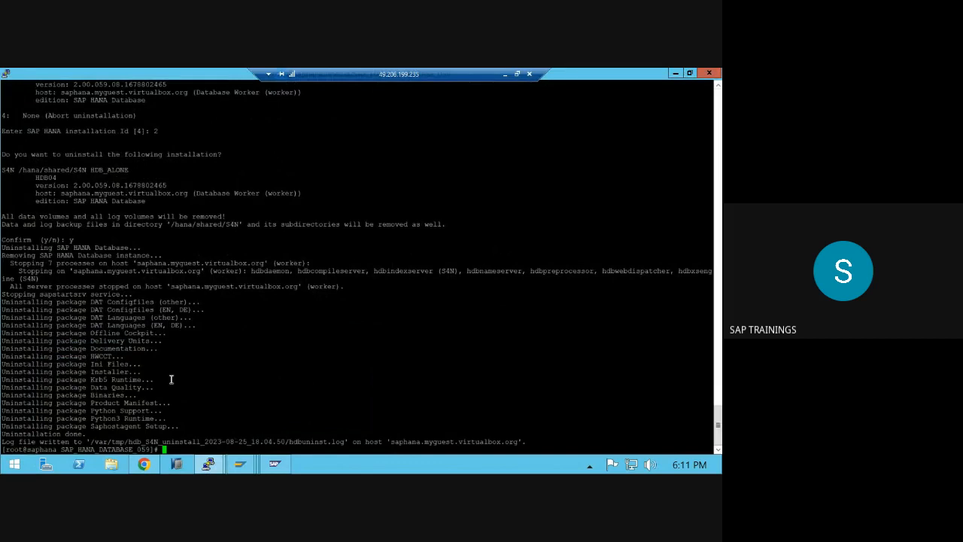
# - Run df -h and highlight /dev/sda1 286G, /dev/sdb1 116G, 202G free, 26% used
pyautogui.write('df -h')
pyautogui.press('Return')
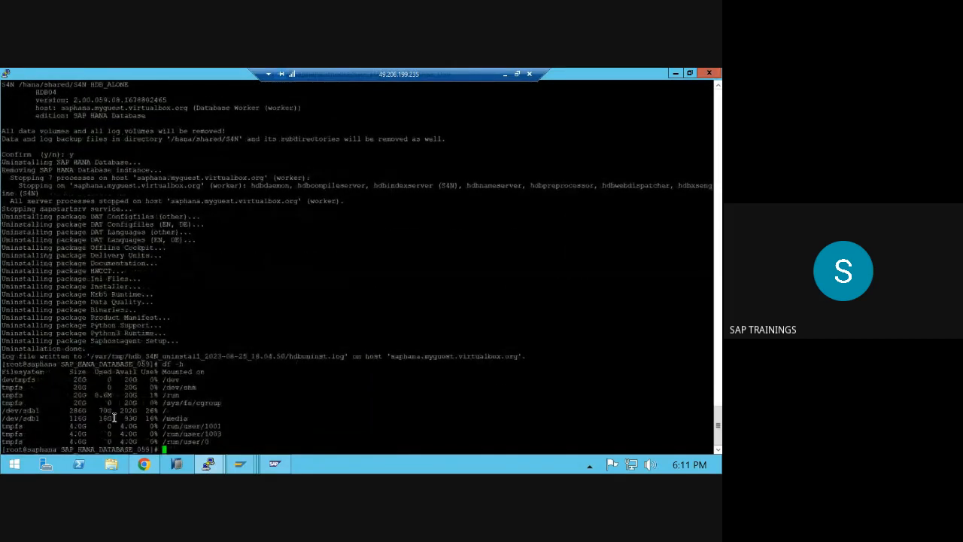
pyautogui.moveTo(3, 410); pyautogui.dragTo(36, 410)
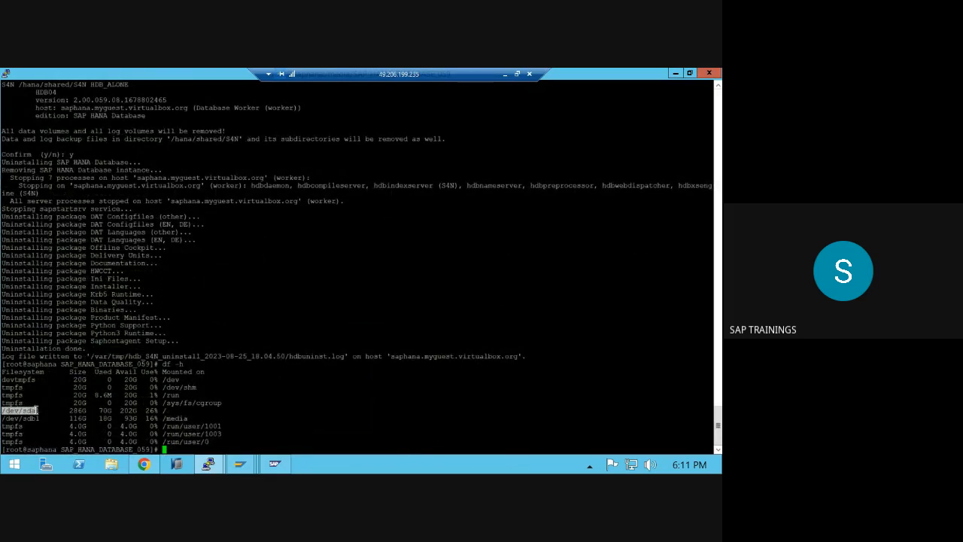
pyautogui.doubleClick(80, 410)
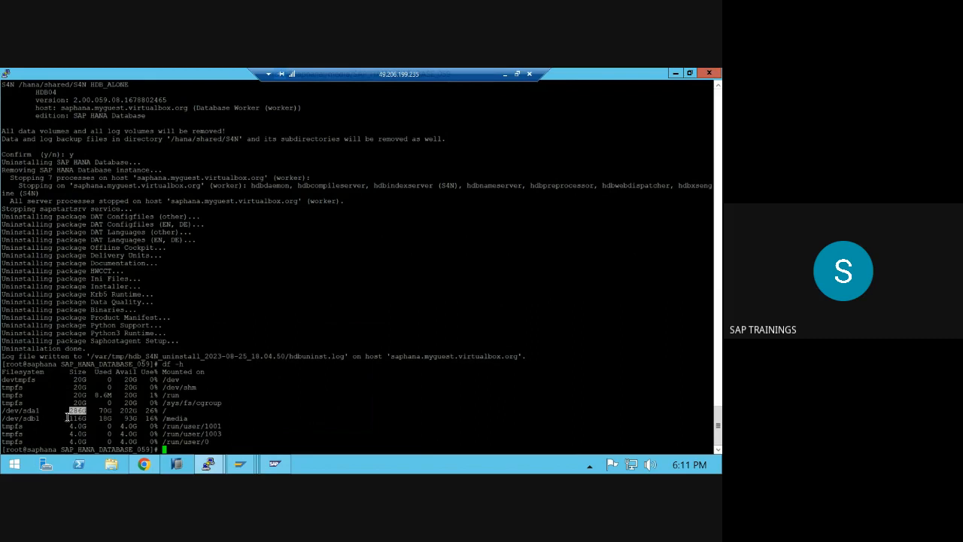
pyautogui.doubleClick(77, 418)
pyautogui.moveTo(119, 410); pyautogui.dragTo(218, 449)
pyautogui.click(213, 434)
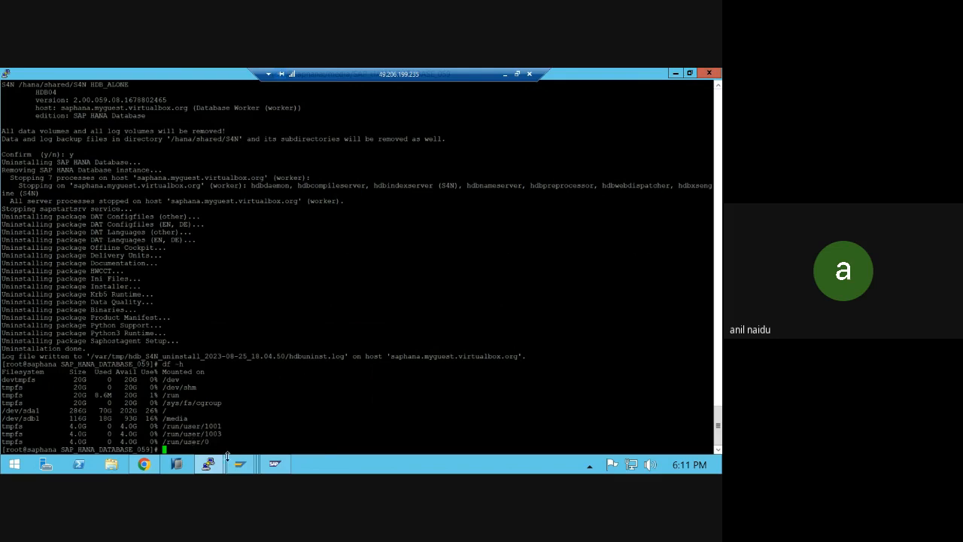
pyautogui.moveTo(239, 466)
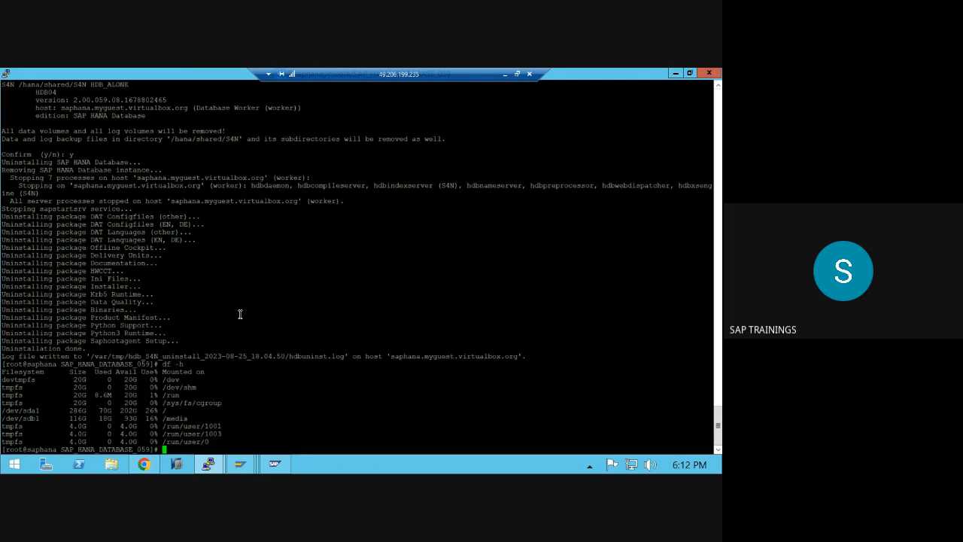
pyautogui.click(505, 74)
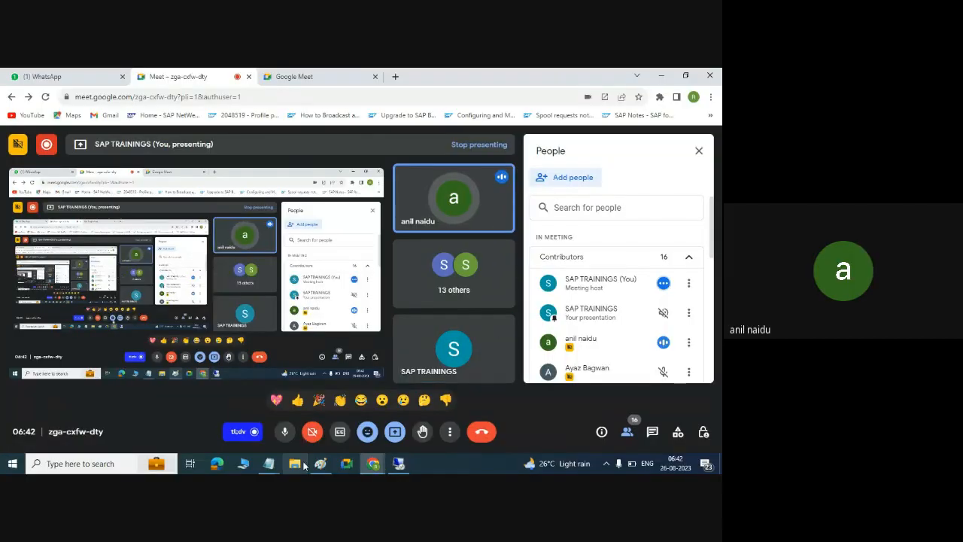
pyautogui.click(320, 464)
pyautogui.click(399, 463)
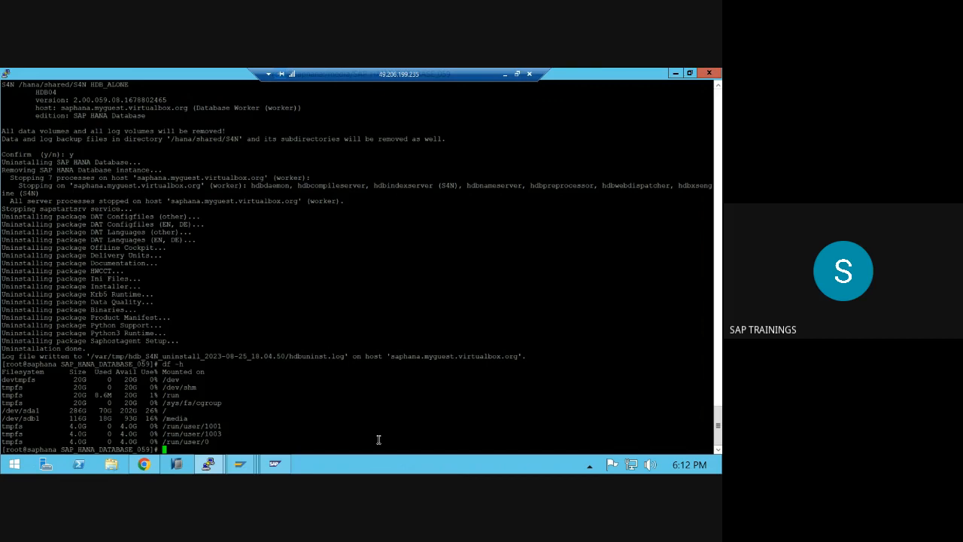
pyautogui.moveTo(209, 464)
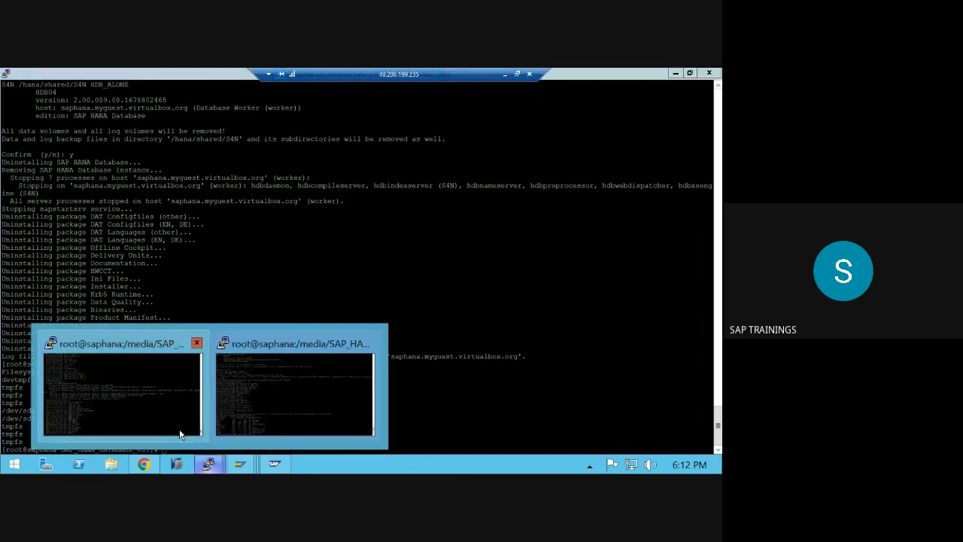
pyautogui.click(153, 394)
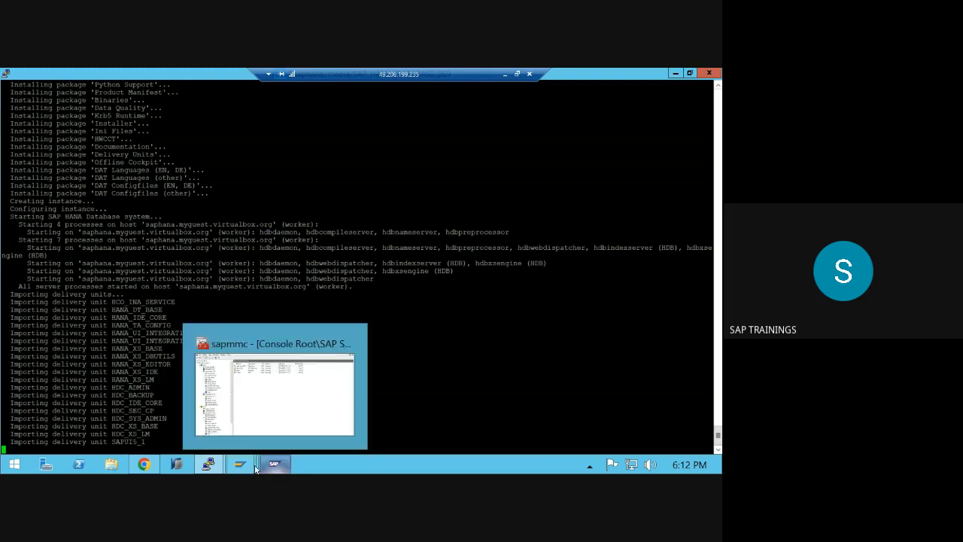
pyautogui.moveTo(253, 468)
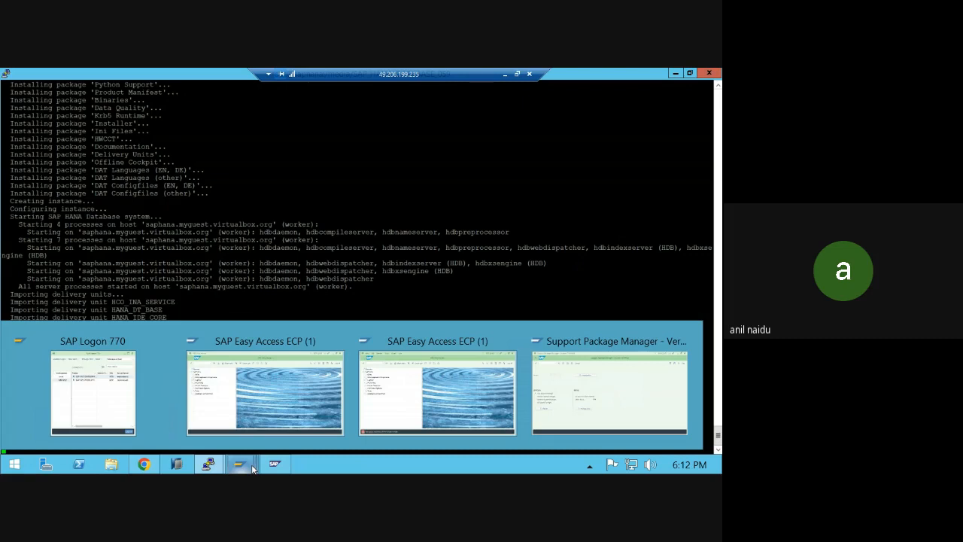
pyautogui.moveTo(208, 465)
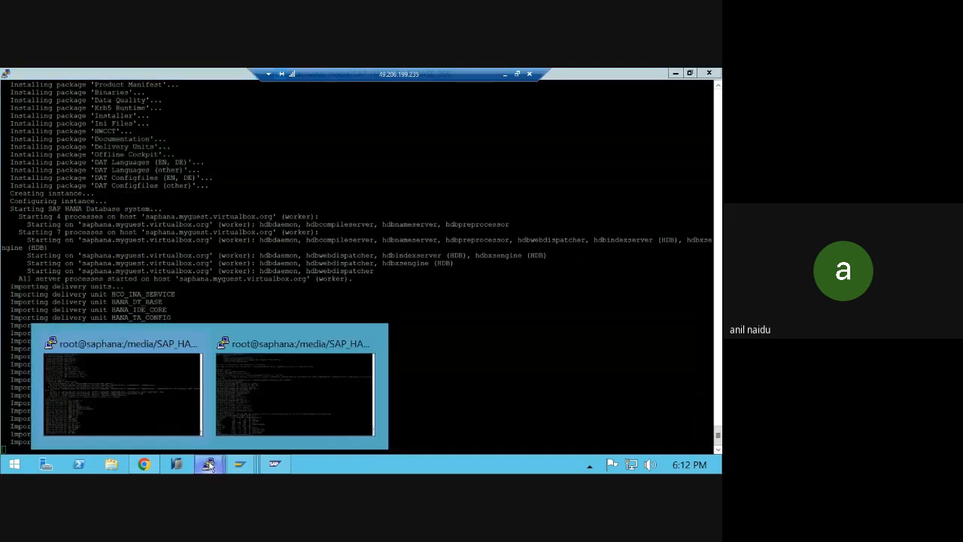
pyautogui.click(266, 406)
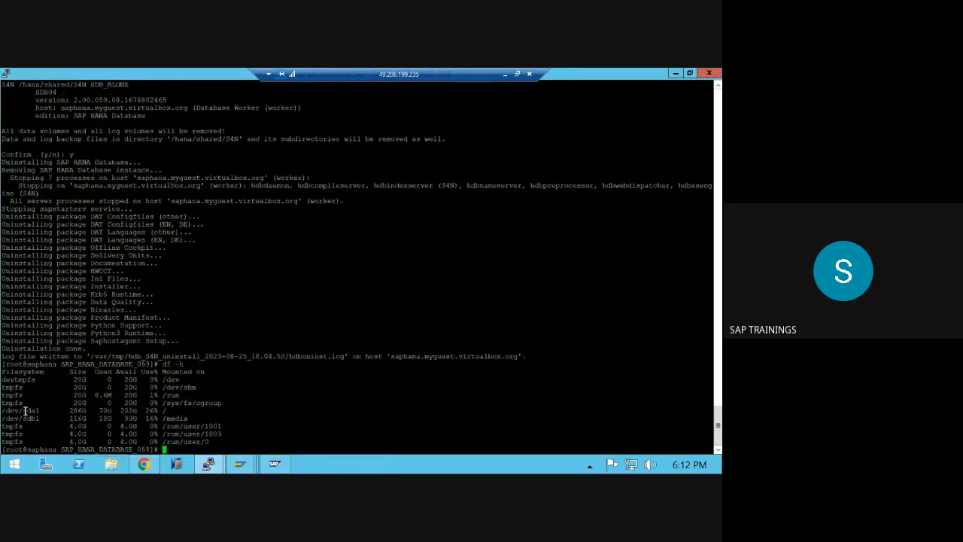
# - List the /usr/sap directory contents with ls -ltr
pyautogui.moveTo(14, 410); pyautogui.dragTo(165, 410)
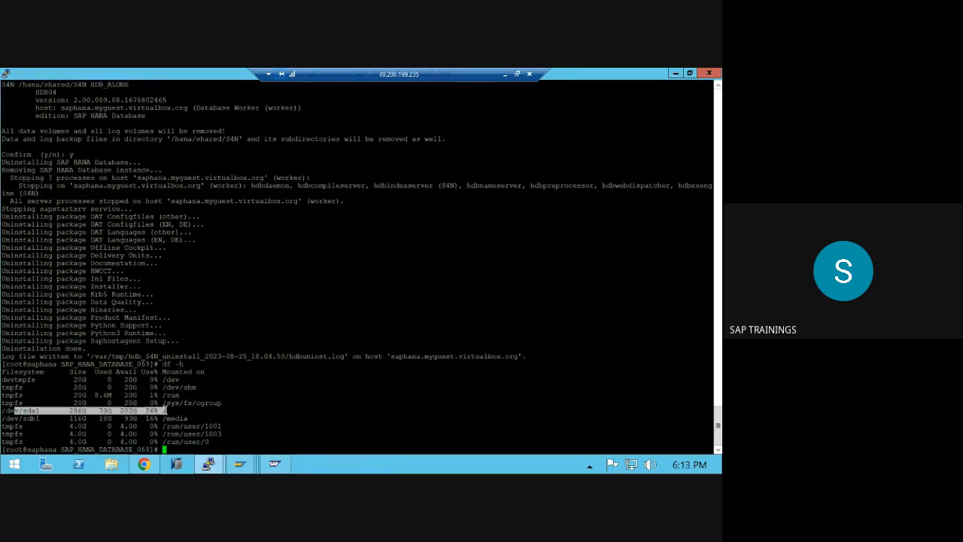
pyautogui.click(165, 410)
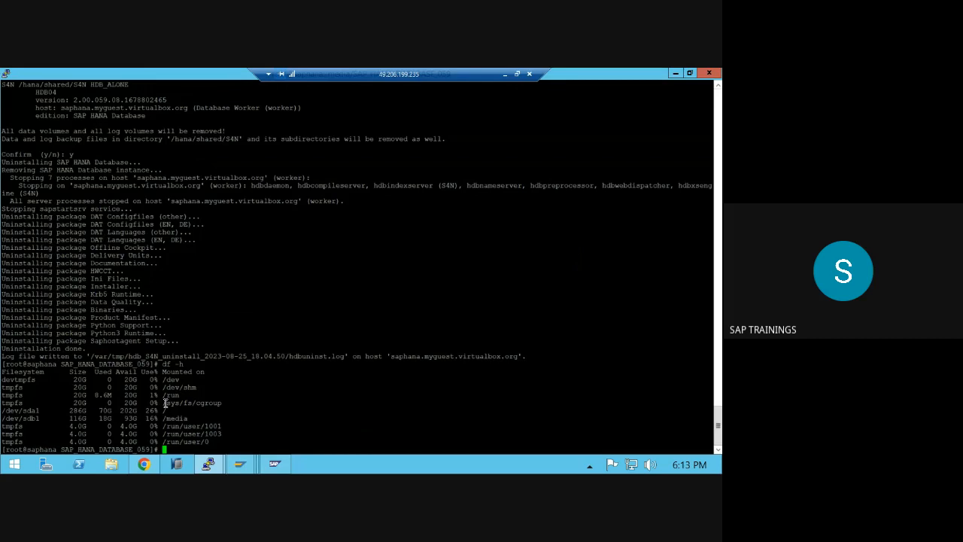
pyautogui.write('cd /usr/sapp')
pyautogui.press('BackSpace')
pyautogui.press('Return')
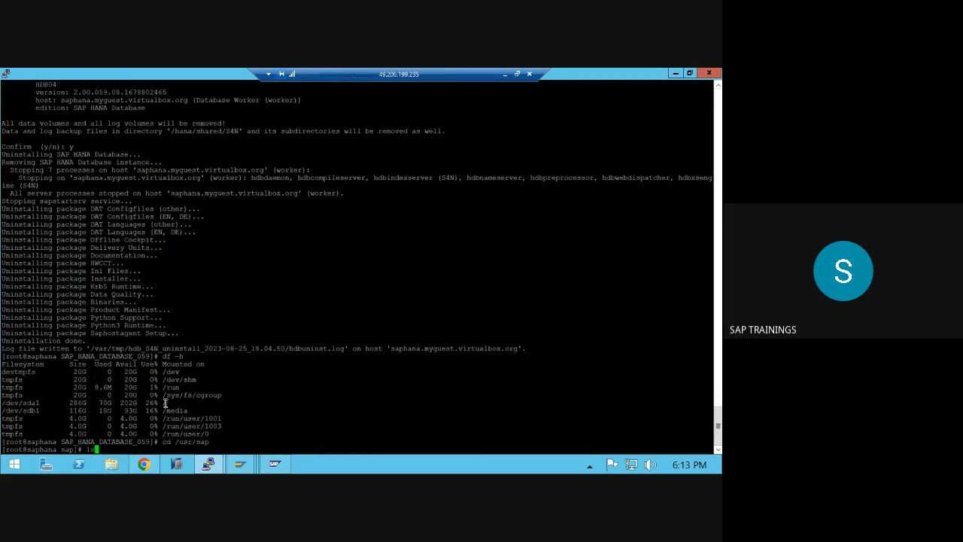
pyautogui.write('ls- ltr')
pyautogui.press('Return')
pyautogui.write('ls -ltr')
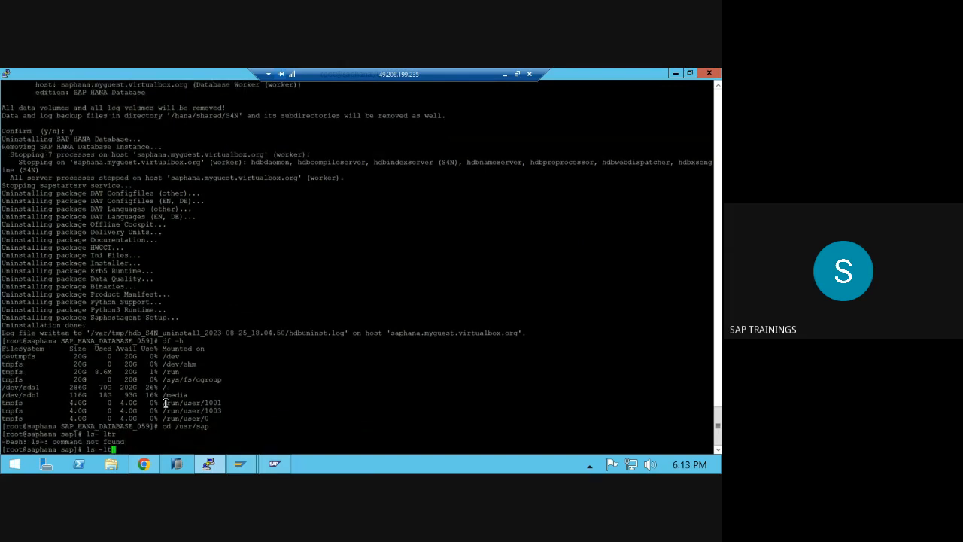
pyautogui.press('Return')
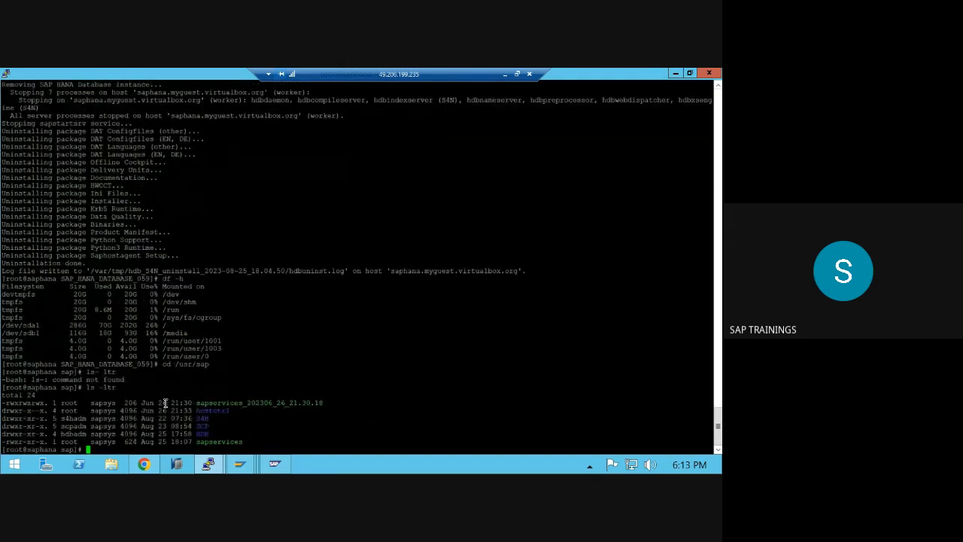
# - Change into /hana/shared and list its contents with ls -ltr
pyautogui.write('cd ../')
pyautogui.hotkey('ctrl', 'c')
pyautogui.write('cd')
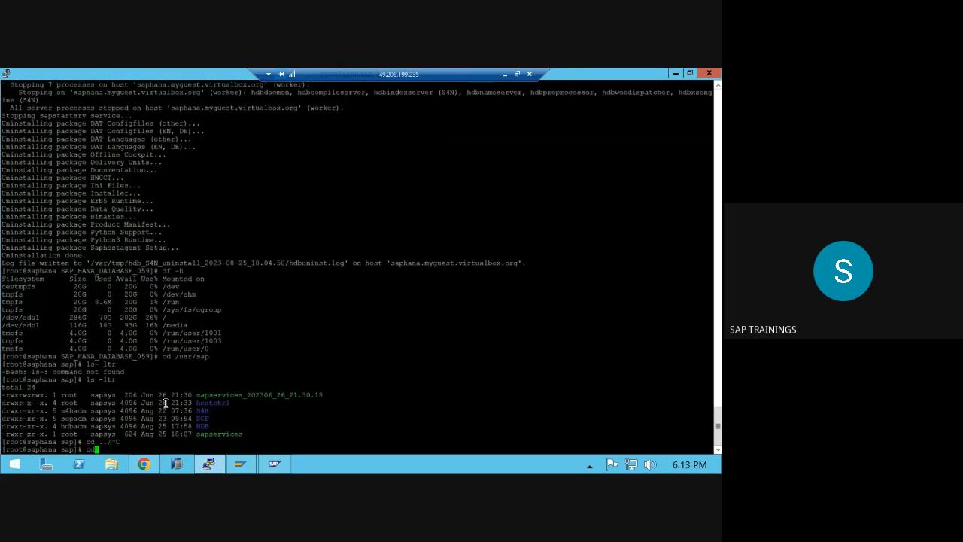
pyautogui.write(' /hana.shared')
pyautogui.hotkey('ctrl', 'c')
pyautogui.write('cd /hana/s')
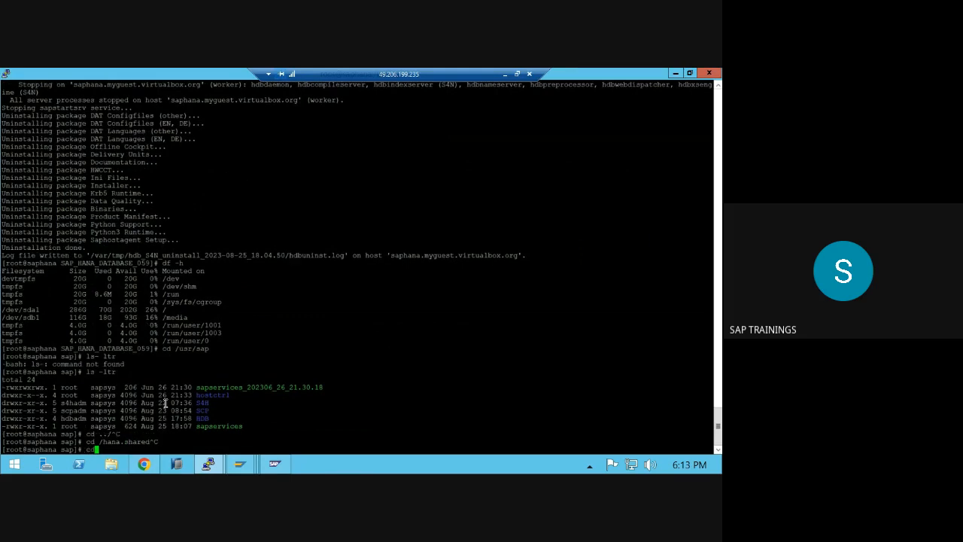
pyautogui.write('hared')
pyautogui.press('Return')
pyautogui.write('s -lt')
pyautogui.write('r')
pyautogui.press('Return')
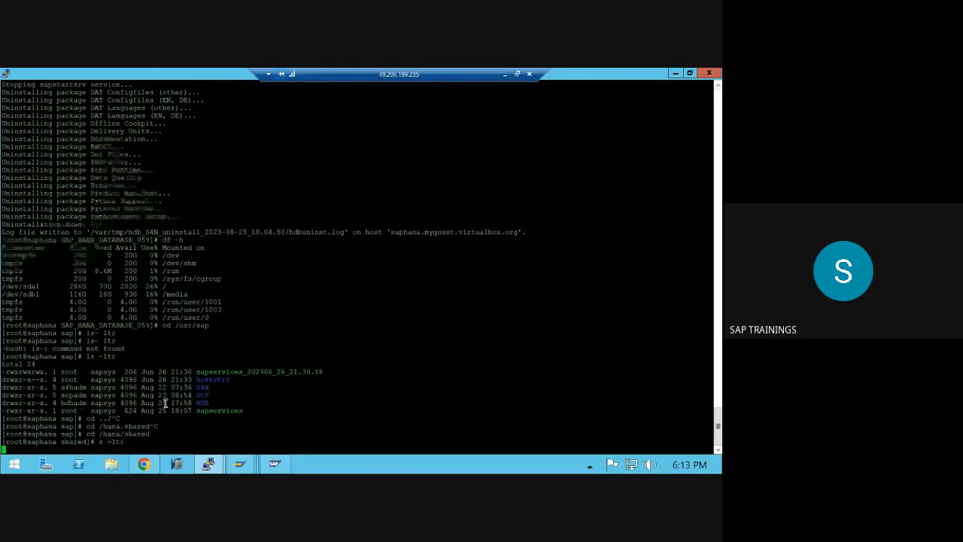
pyautogui.write('ls -ltr')
pyautogui.press('Return')
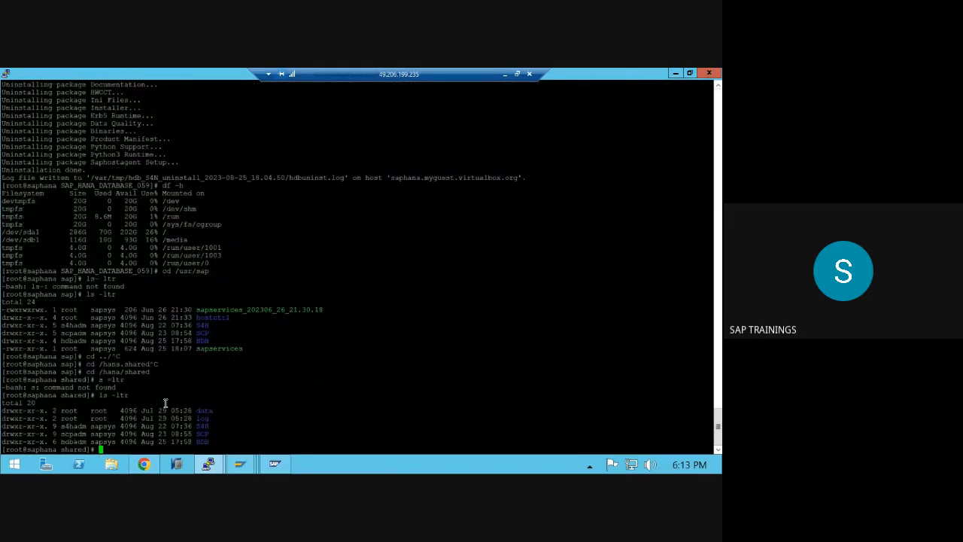
# - List /hana/log, then go back to /hana/shared and list it again
pyautogui.write('cd /hana/log')
pyautogui.press('Return')
pyautogui.write('ls -ltr')
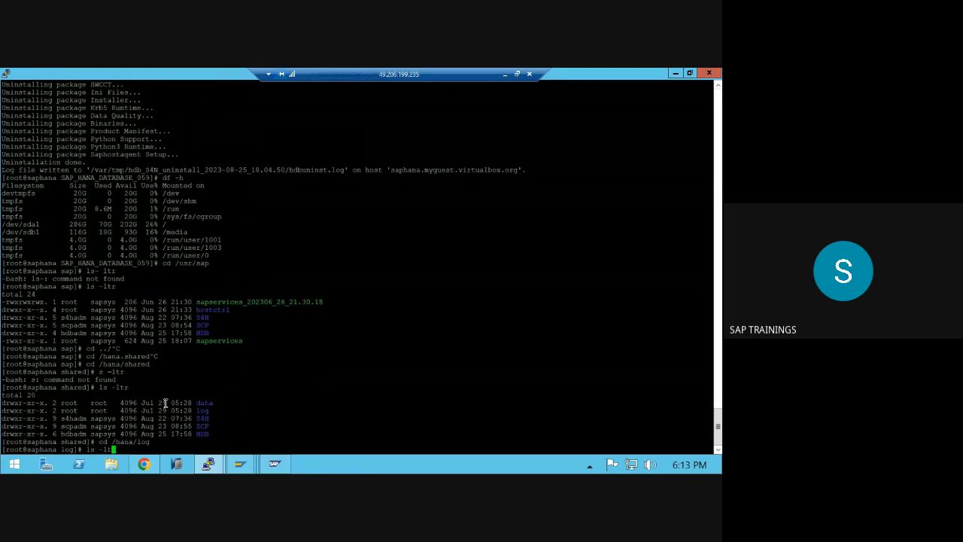
pyautogui.press('Return')
pyautogui.write('c')
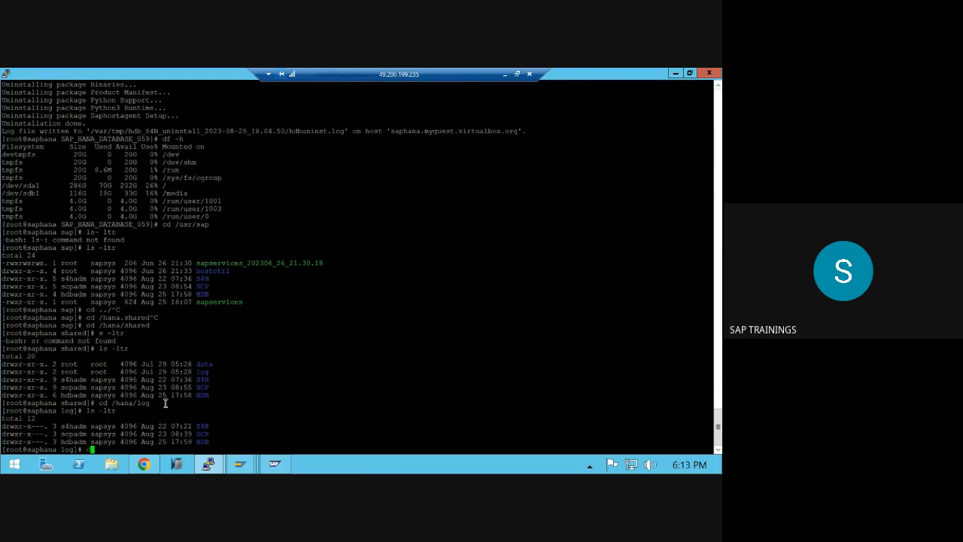
pyautogui.write('d /hana/shared')
pyautogui.press('Return')
pyautogui.write('ls -ltr')
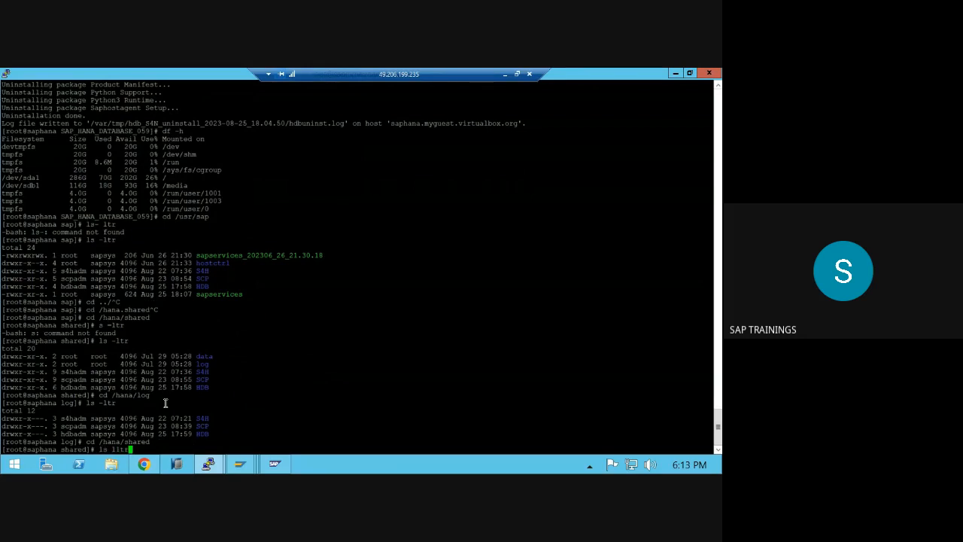
pyautogui.press('Return')
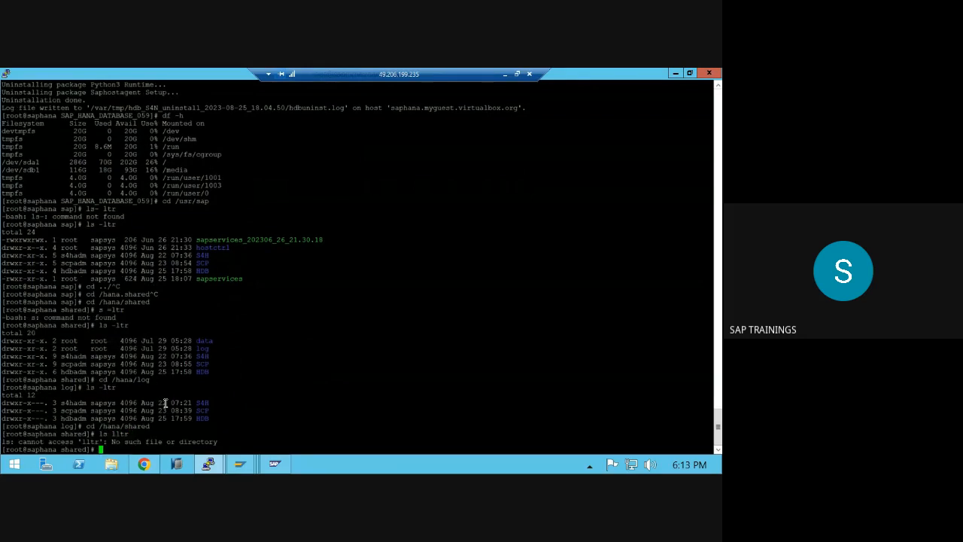
# - Move into the /hana/data directory by editing the recalled cd command
pyautogui.press('Up')
pyautogui.press('Up')
pyautogui.press('BackSpace')
pyautogui.press('BackSpace')
pyautogui.press('BackSpace')
pyautogui.press('BackSpace')
pyautogui.press('BackSpace')
pyautogui.press('BackSpace')
pyautogui.write('data')
pyautogui.press('Return')
pyautogui.write('ls- lltr')
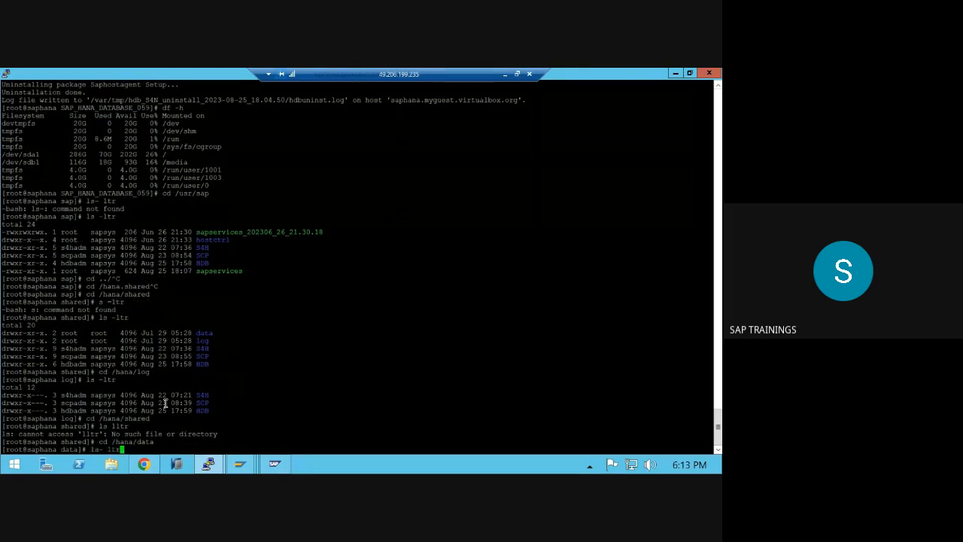
pyautogui.hotkey('ctrl', 'c')
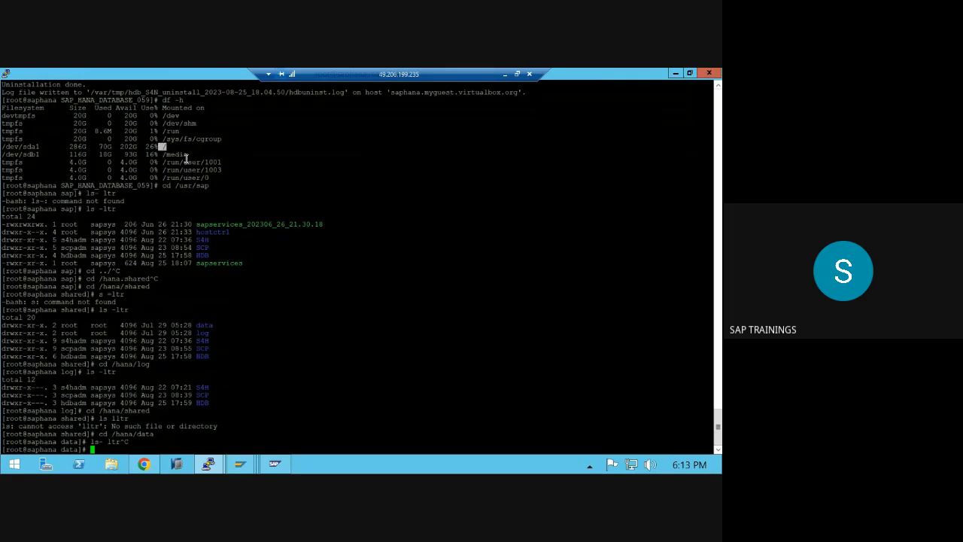
pyautogui.doubleClick(173, 153)
pyautogui.moveTo(189, 154); pyautogui.dragTo(154, 153)
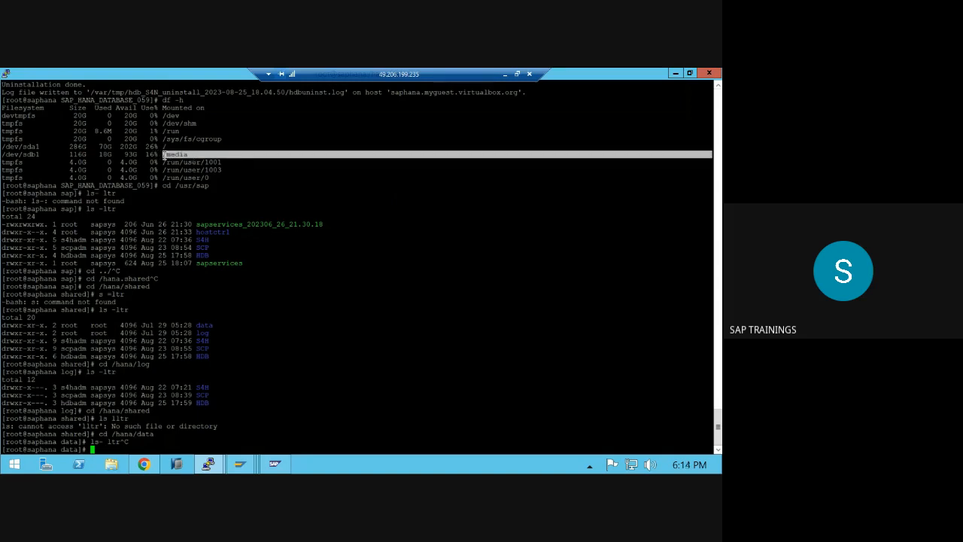
pyautogui.doubleClick(75, 154)
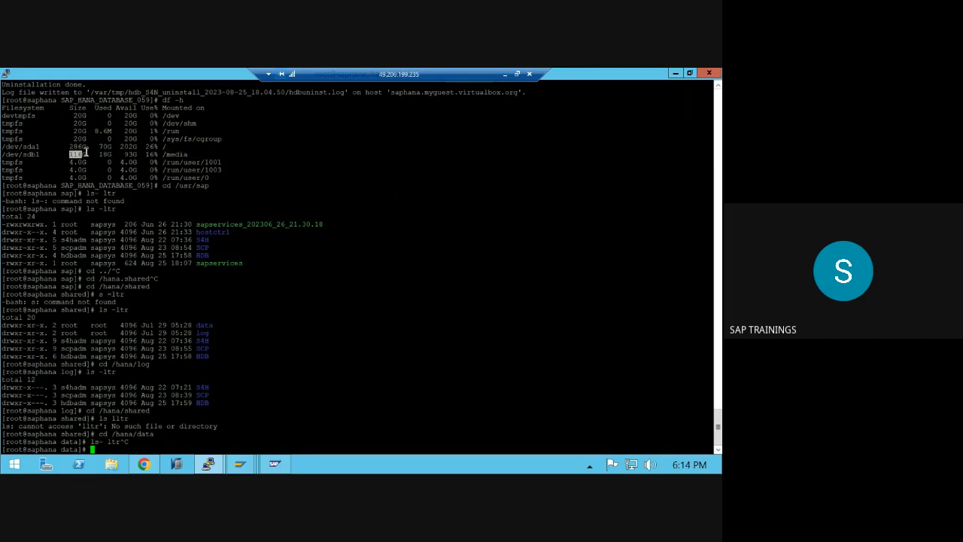
pyautogui.moveTo(91, 152); pyautogui.dragTo(161, 155)
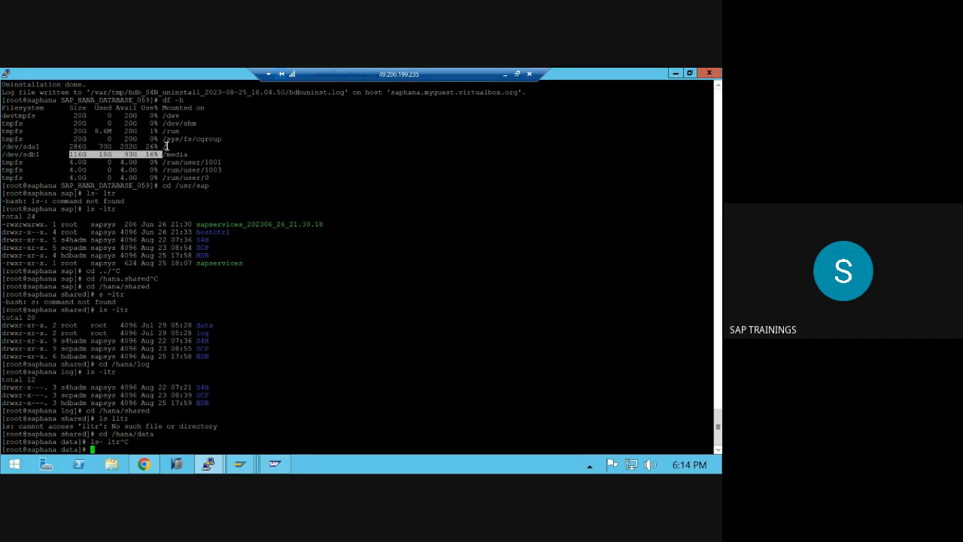
pyautogui.click(168, 145)
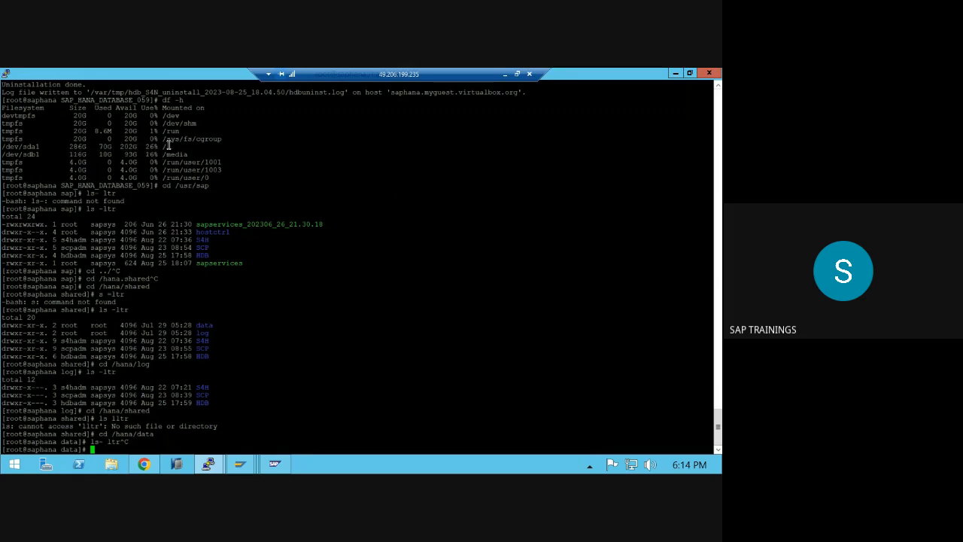
pyautogui.moveTo(168, 145); pyautogui.dragTo(167, 146)
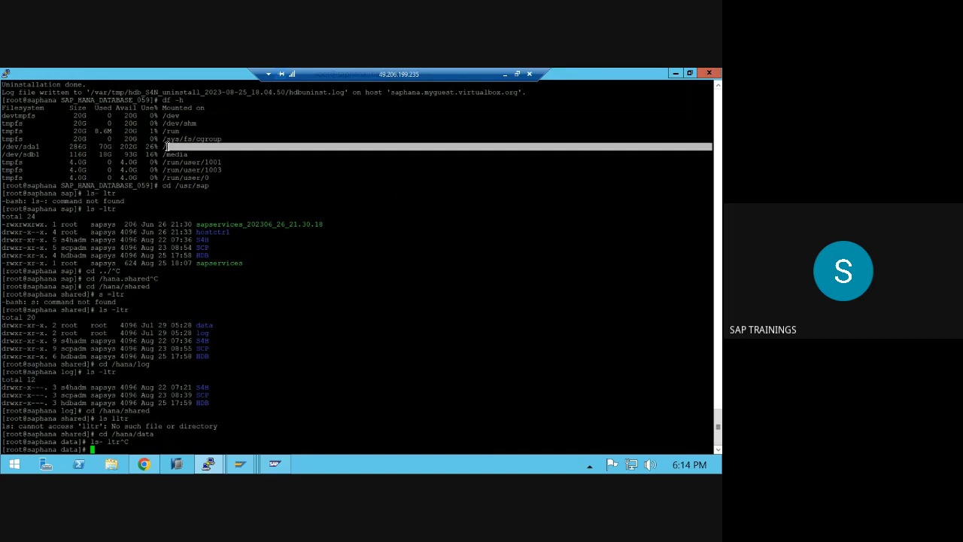
pyautogui.tripleClick(75, 147)
pyautogui.doubleClick(76, 146)
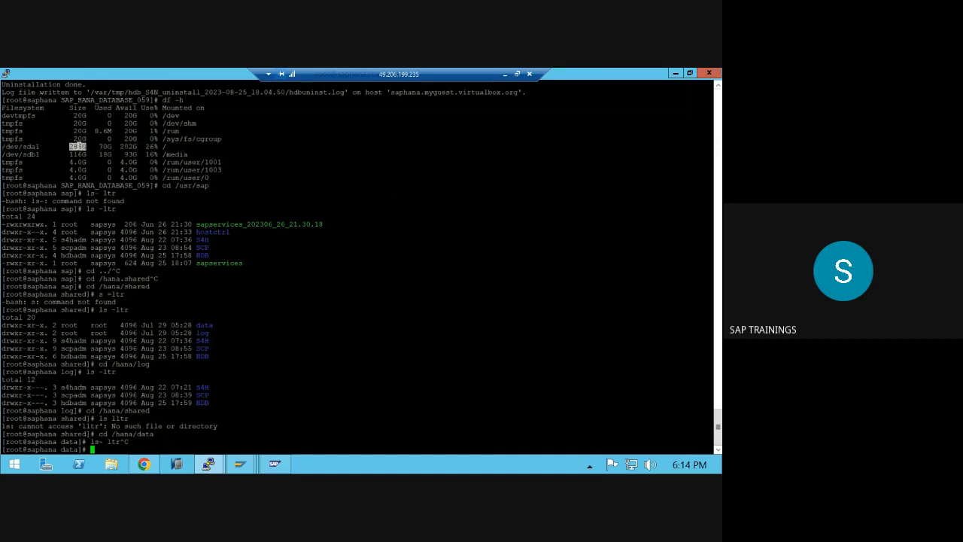
pyautogui.tripleClick(78, 146)
pyautogui.doubleClick(79, 146)
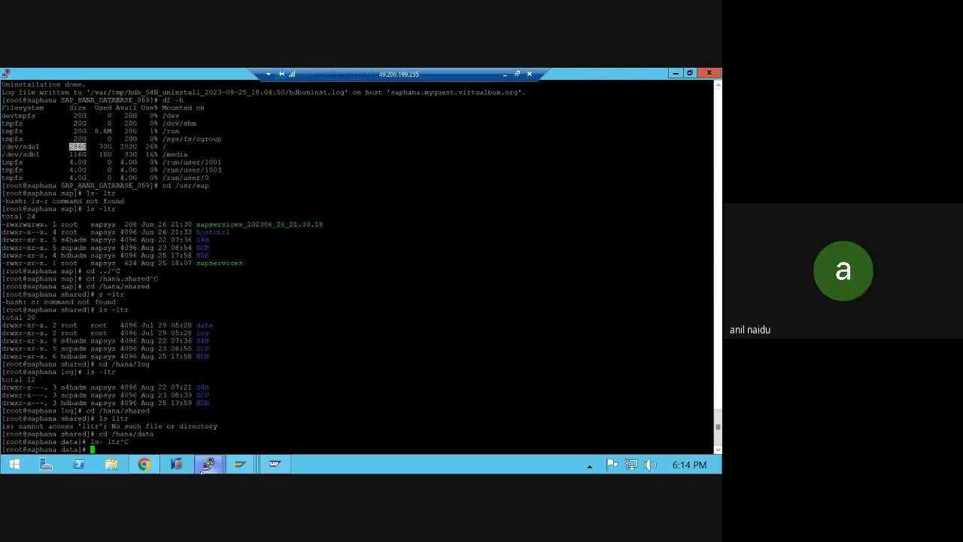
# - Leave the remote desktop and bring the Google Meet window to the front
pyautogui.click(153, 464)
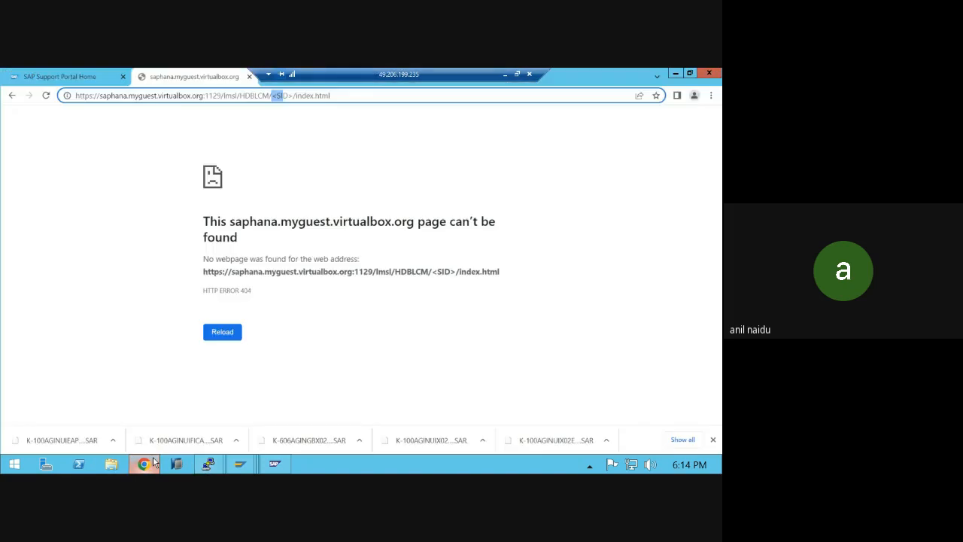
pyautogui.click(153, 464)
pyautogui.click(153, 463)
pyautogui.click(505, 73)
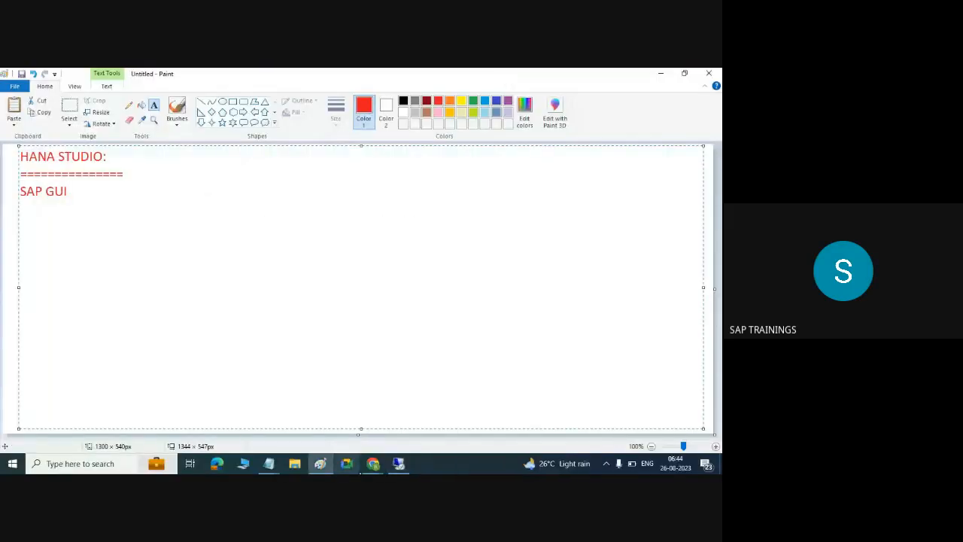
pyautogui.click(378, 467)
pyautogui.click(274, 413)
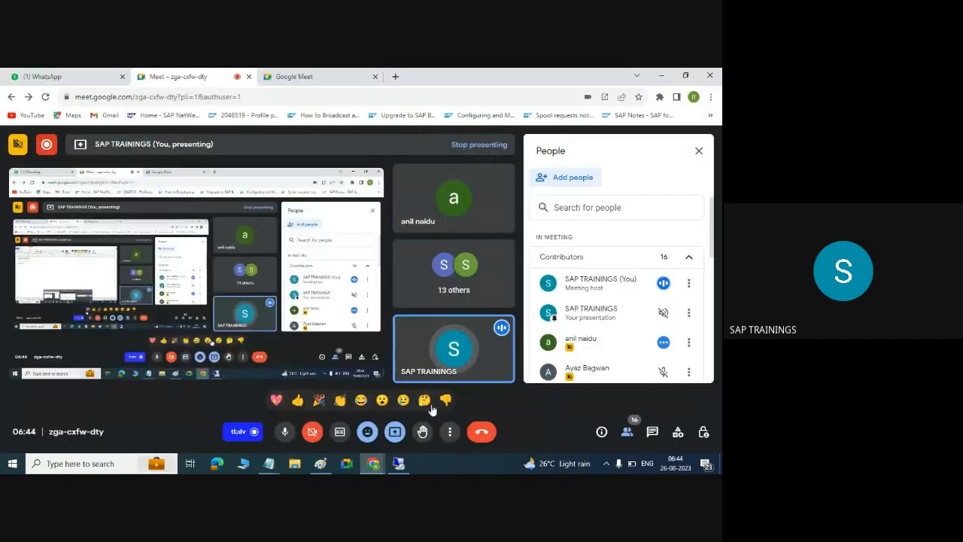
# - Choose Activities > Recording > Stop recording in the meeting
pyautogui.click(678, 432)
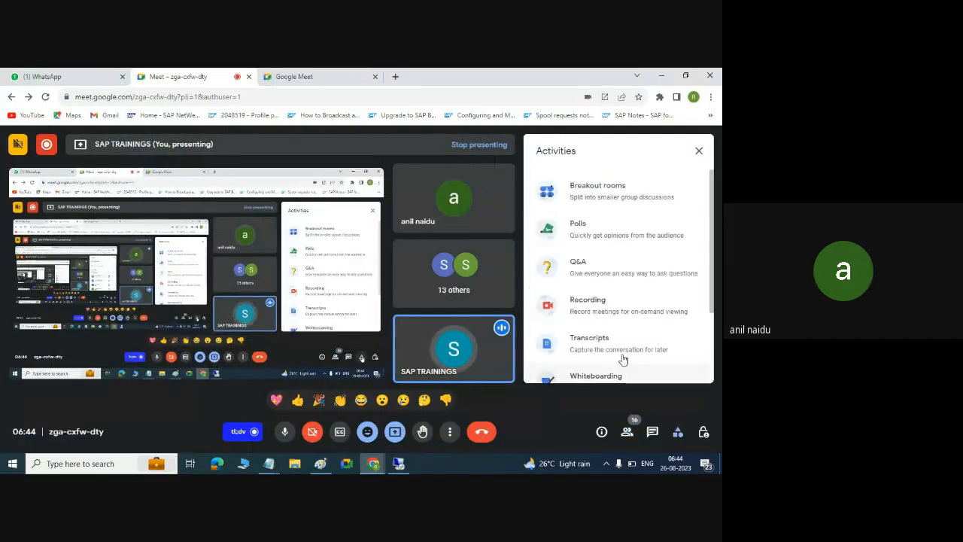
pyautogui.click(602, 307)
pyautogui.scroll(-3, 602, 307)
pyautogui.click(617, 338)
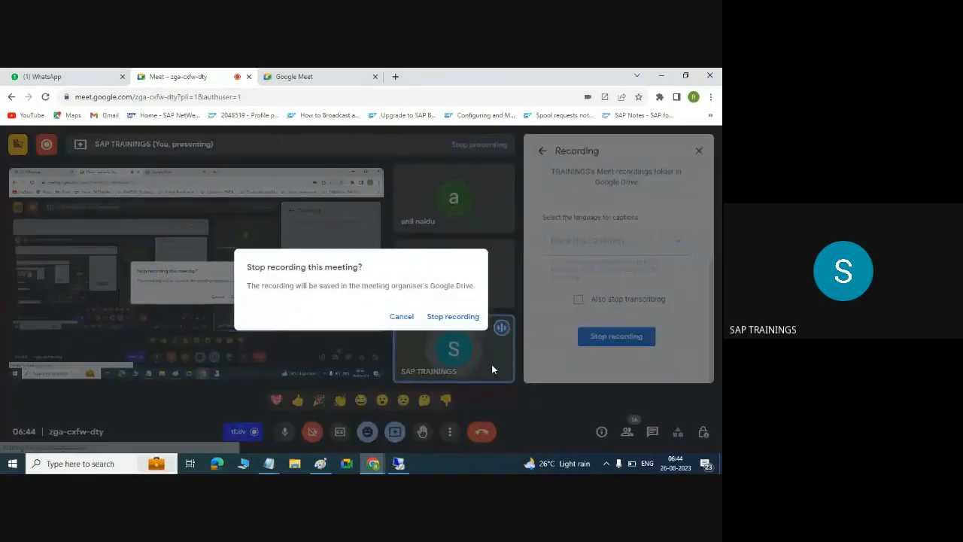